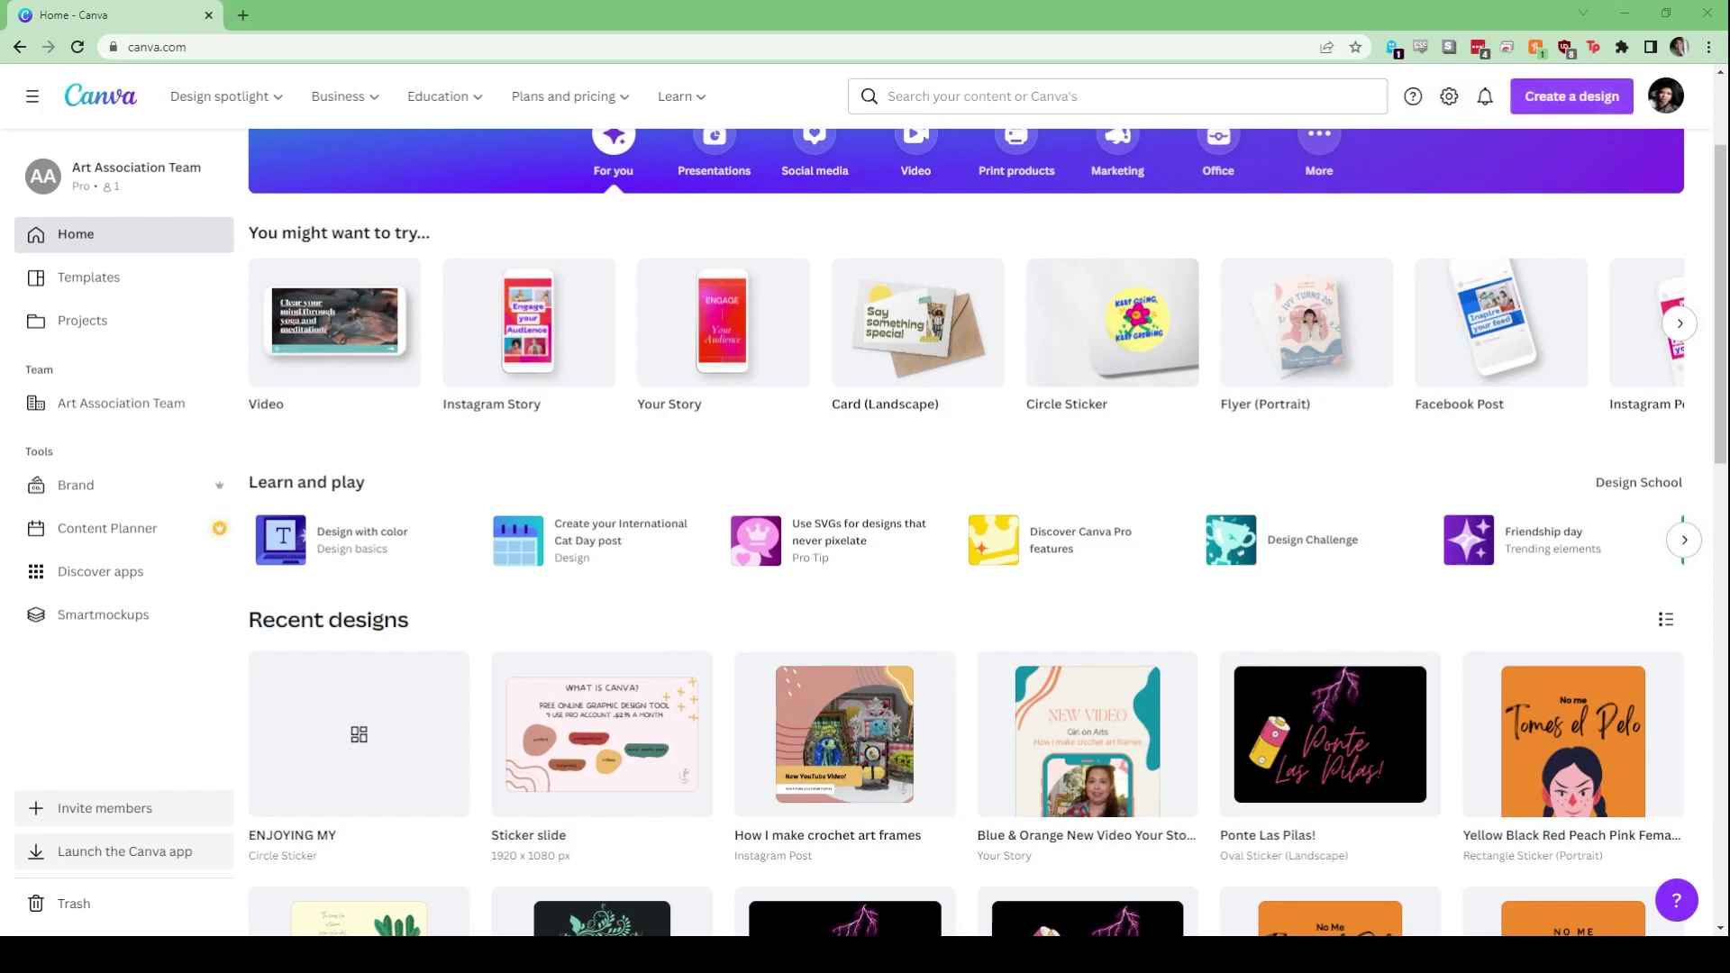
Search Canva for 'sticker' templates, trying and then clearing the circle and square format filters
click(1288, 97)
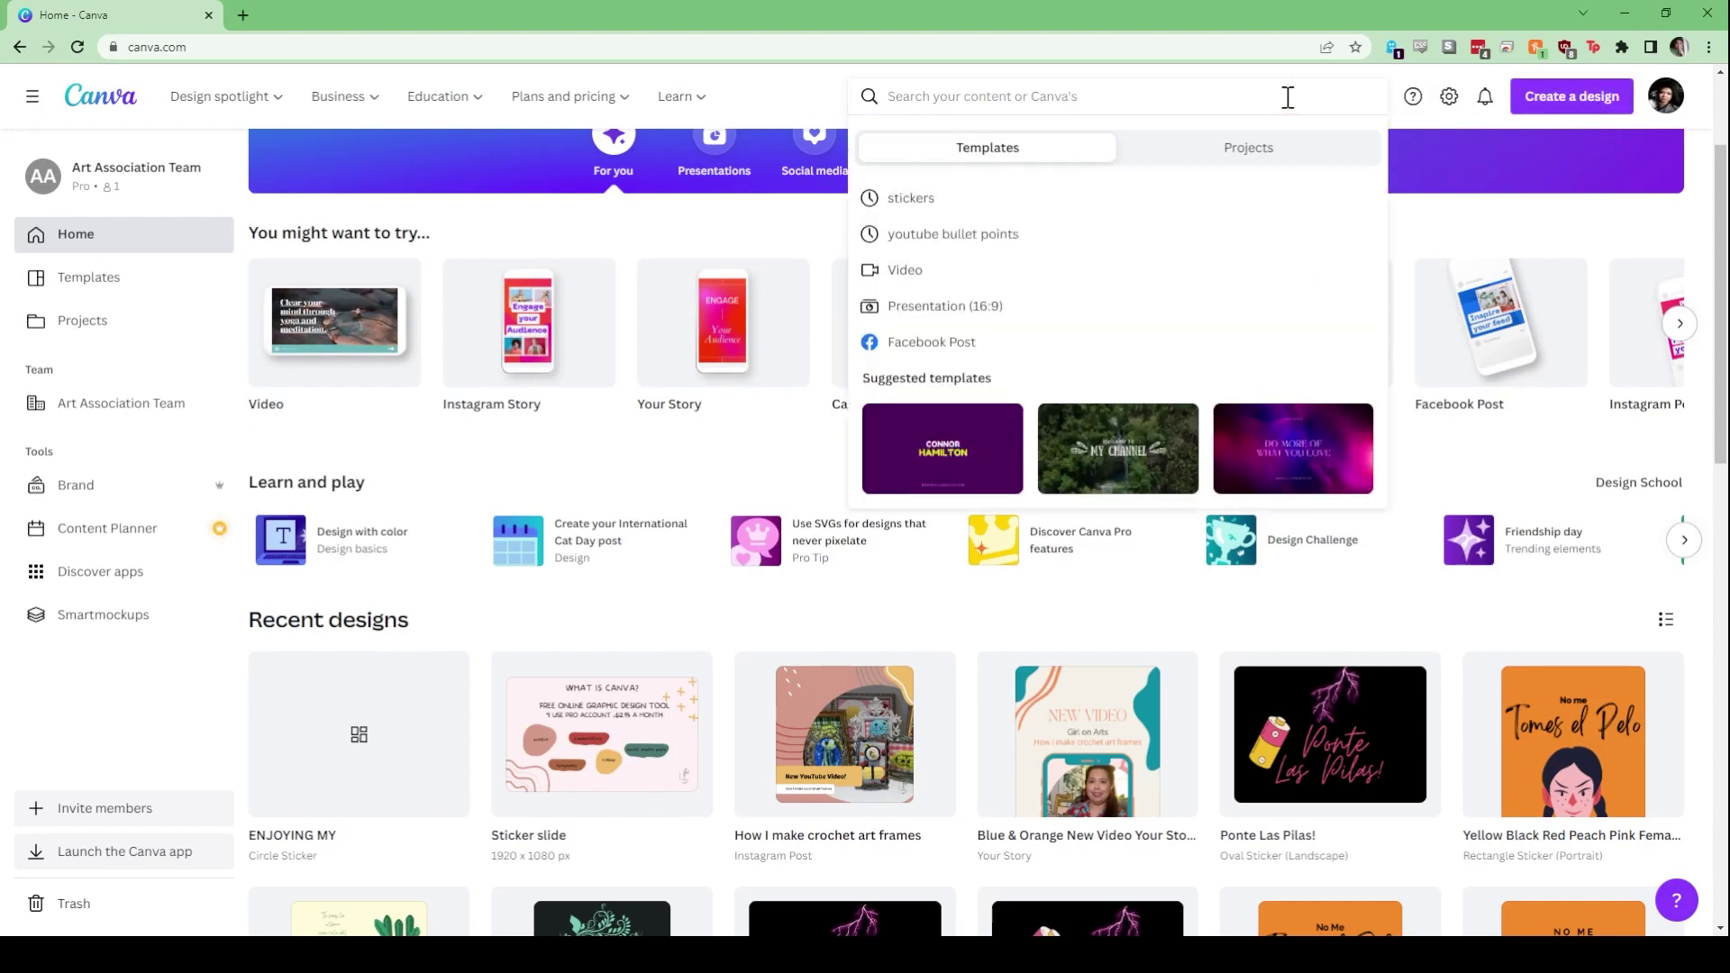
text(sti)
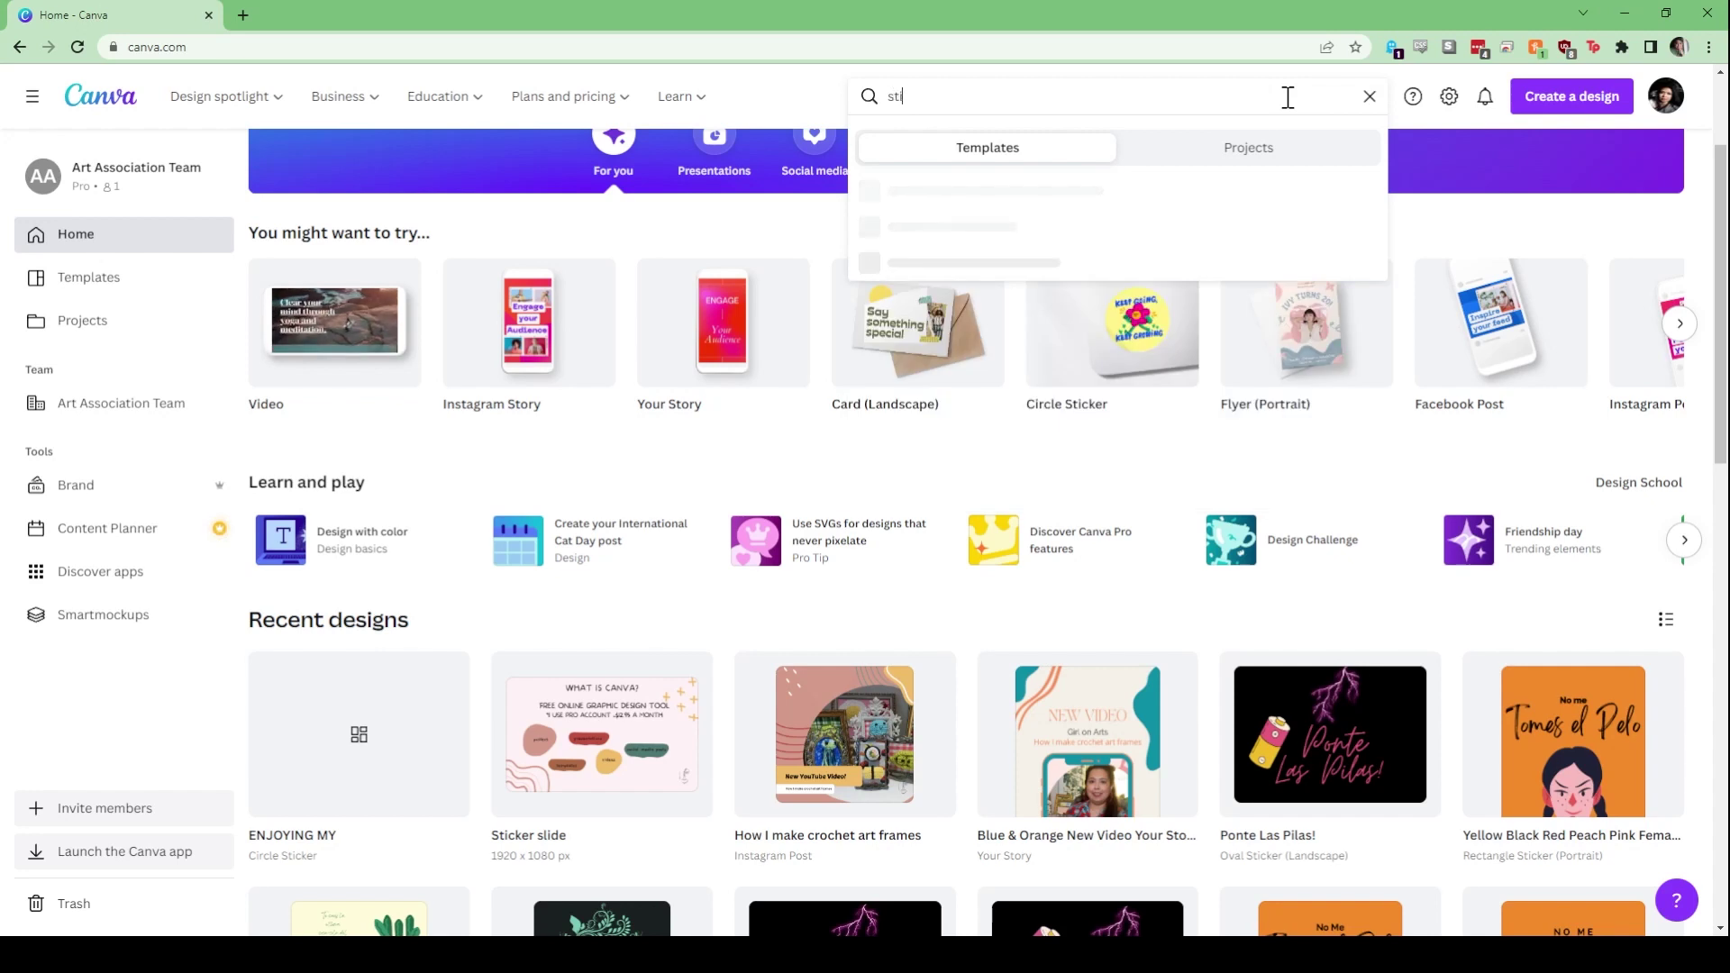
text(ckers)
key(Return)
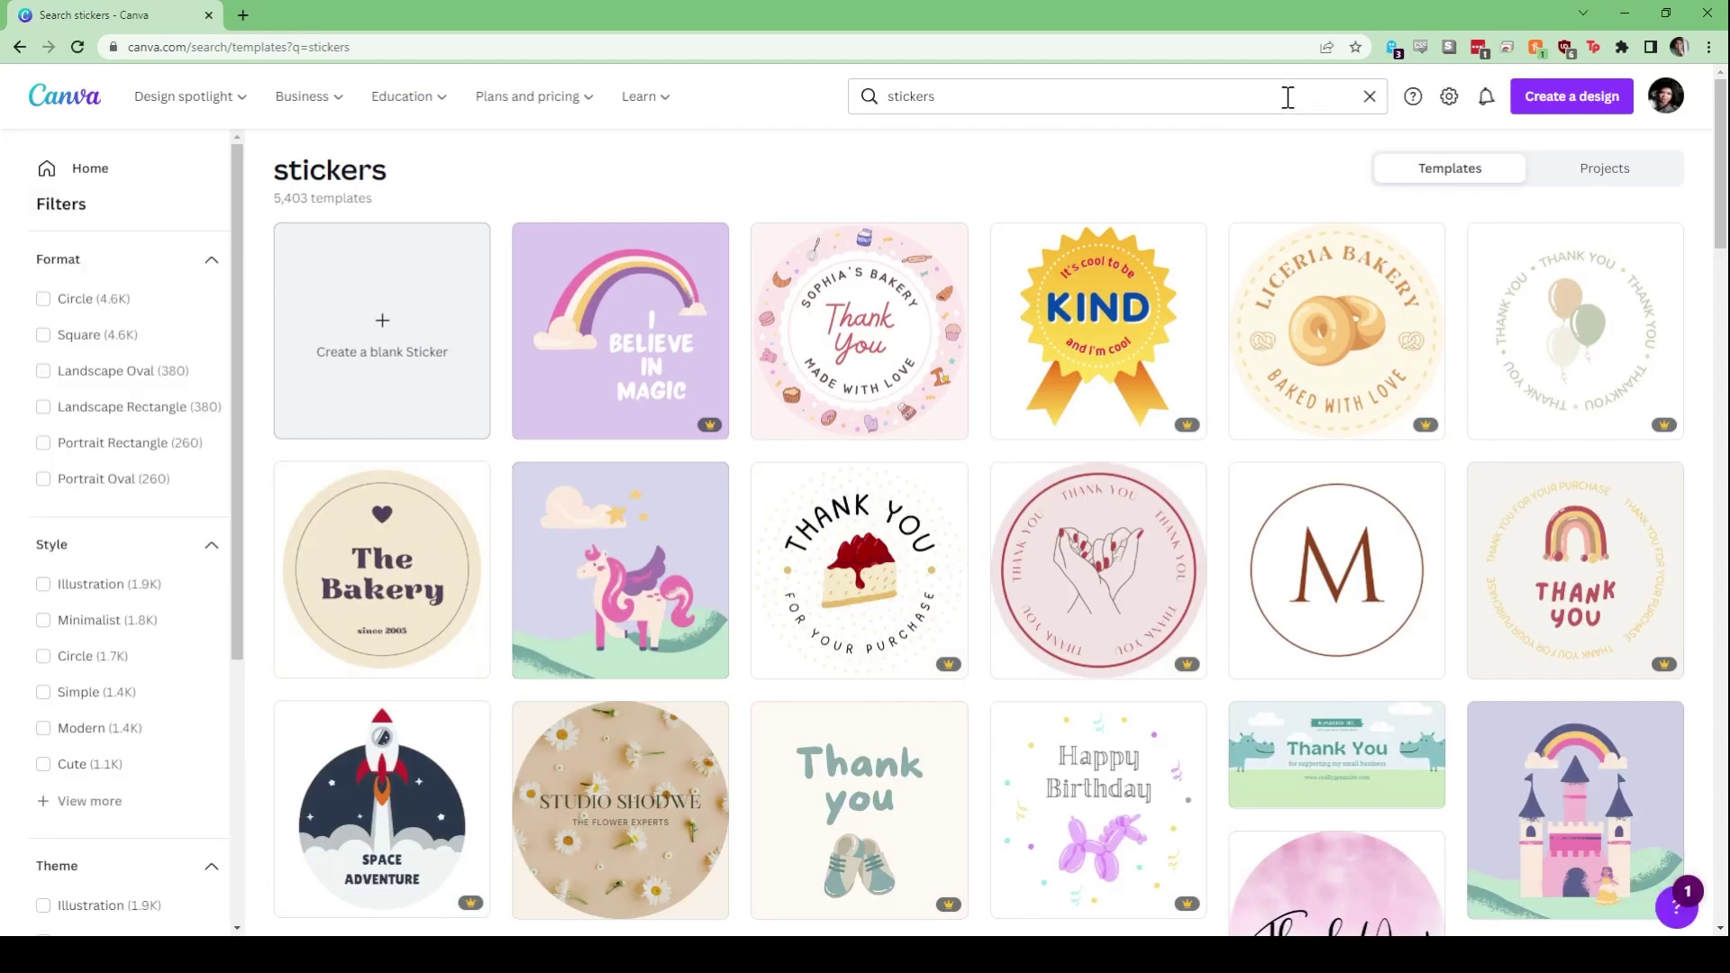
click(43, 303)
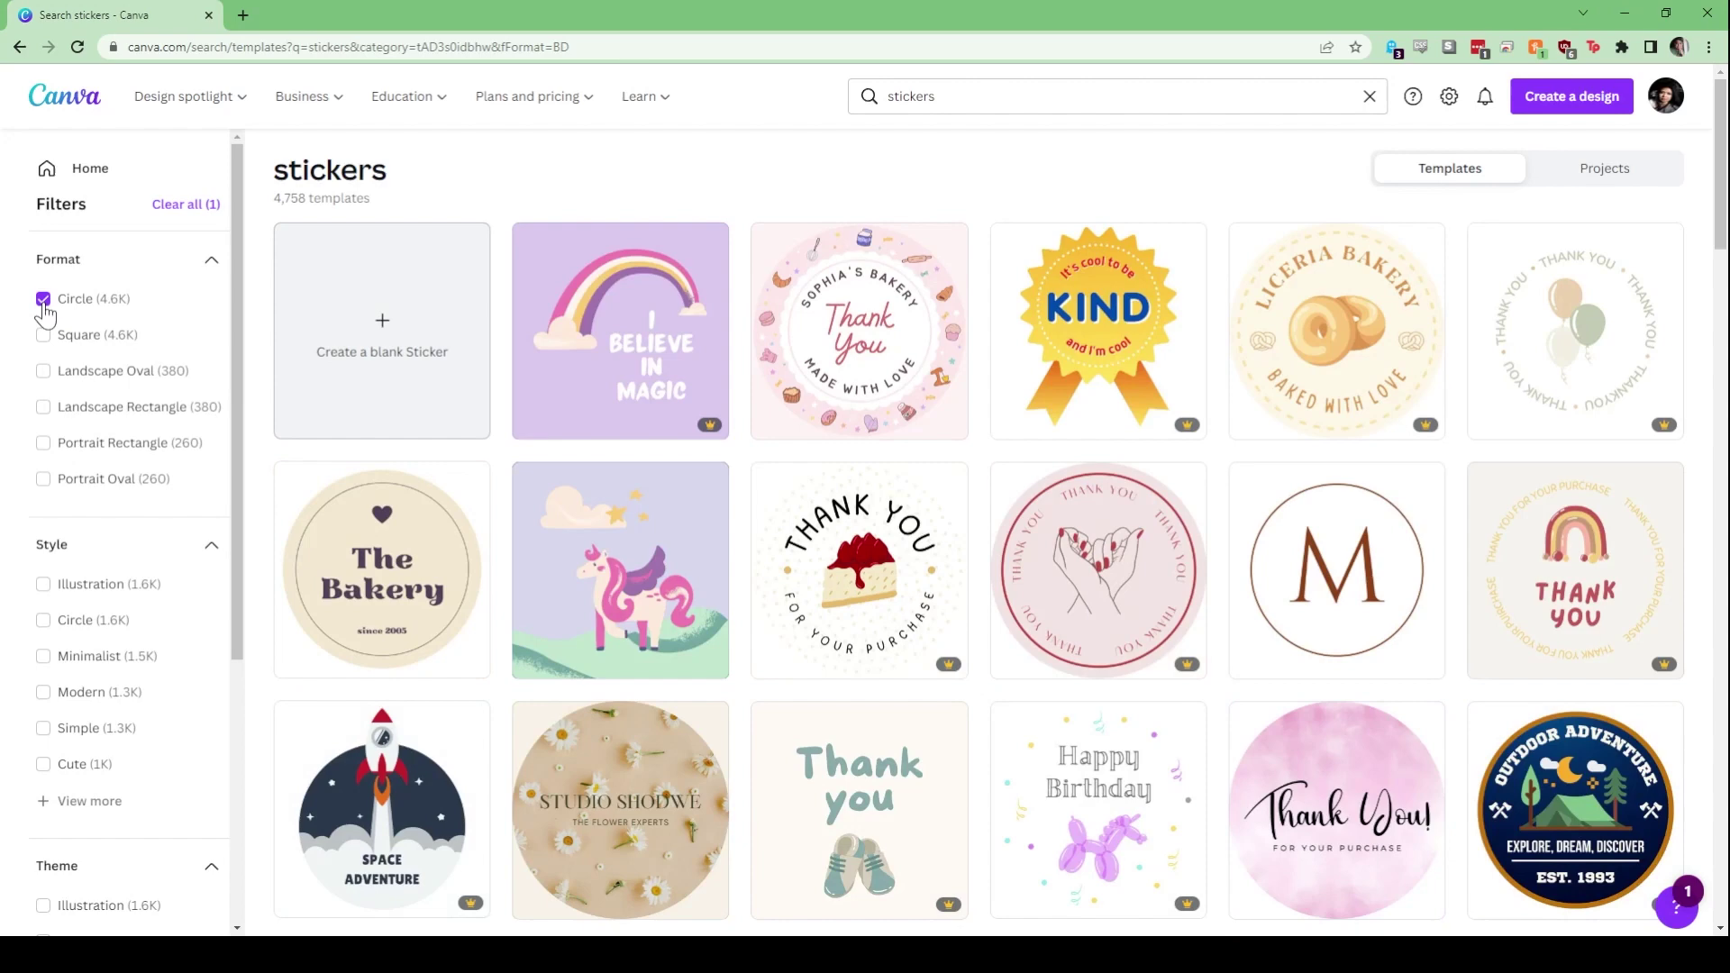
click(43, 300)
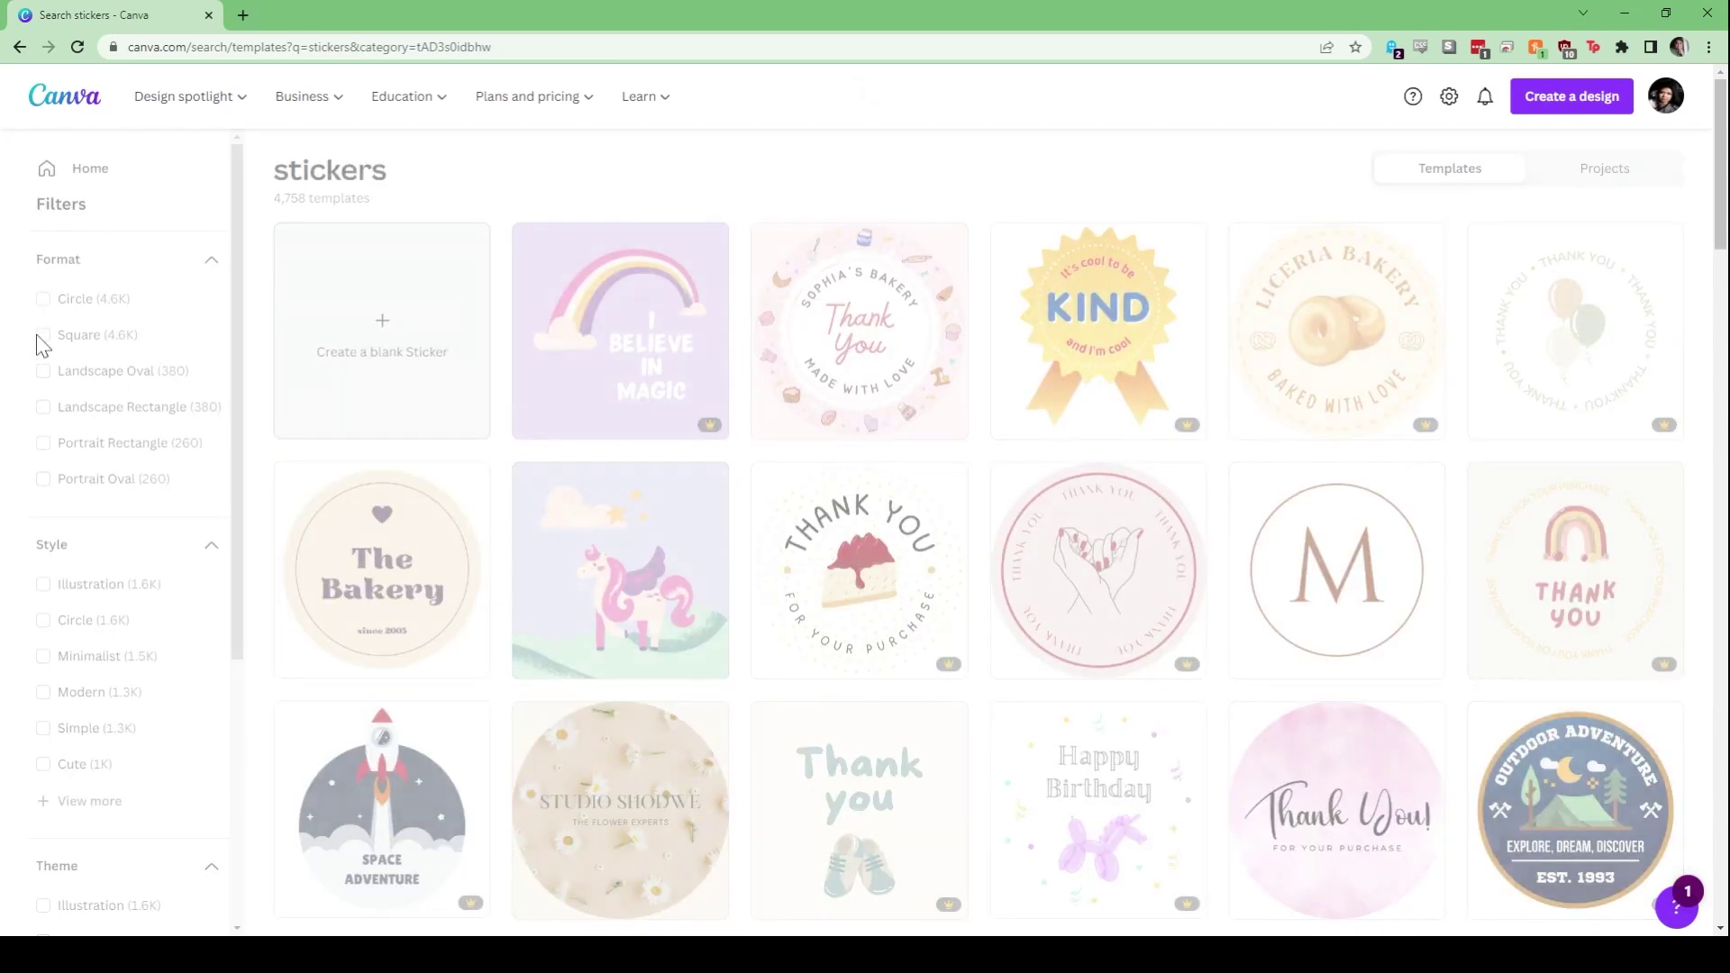
click(41, 339)
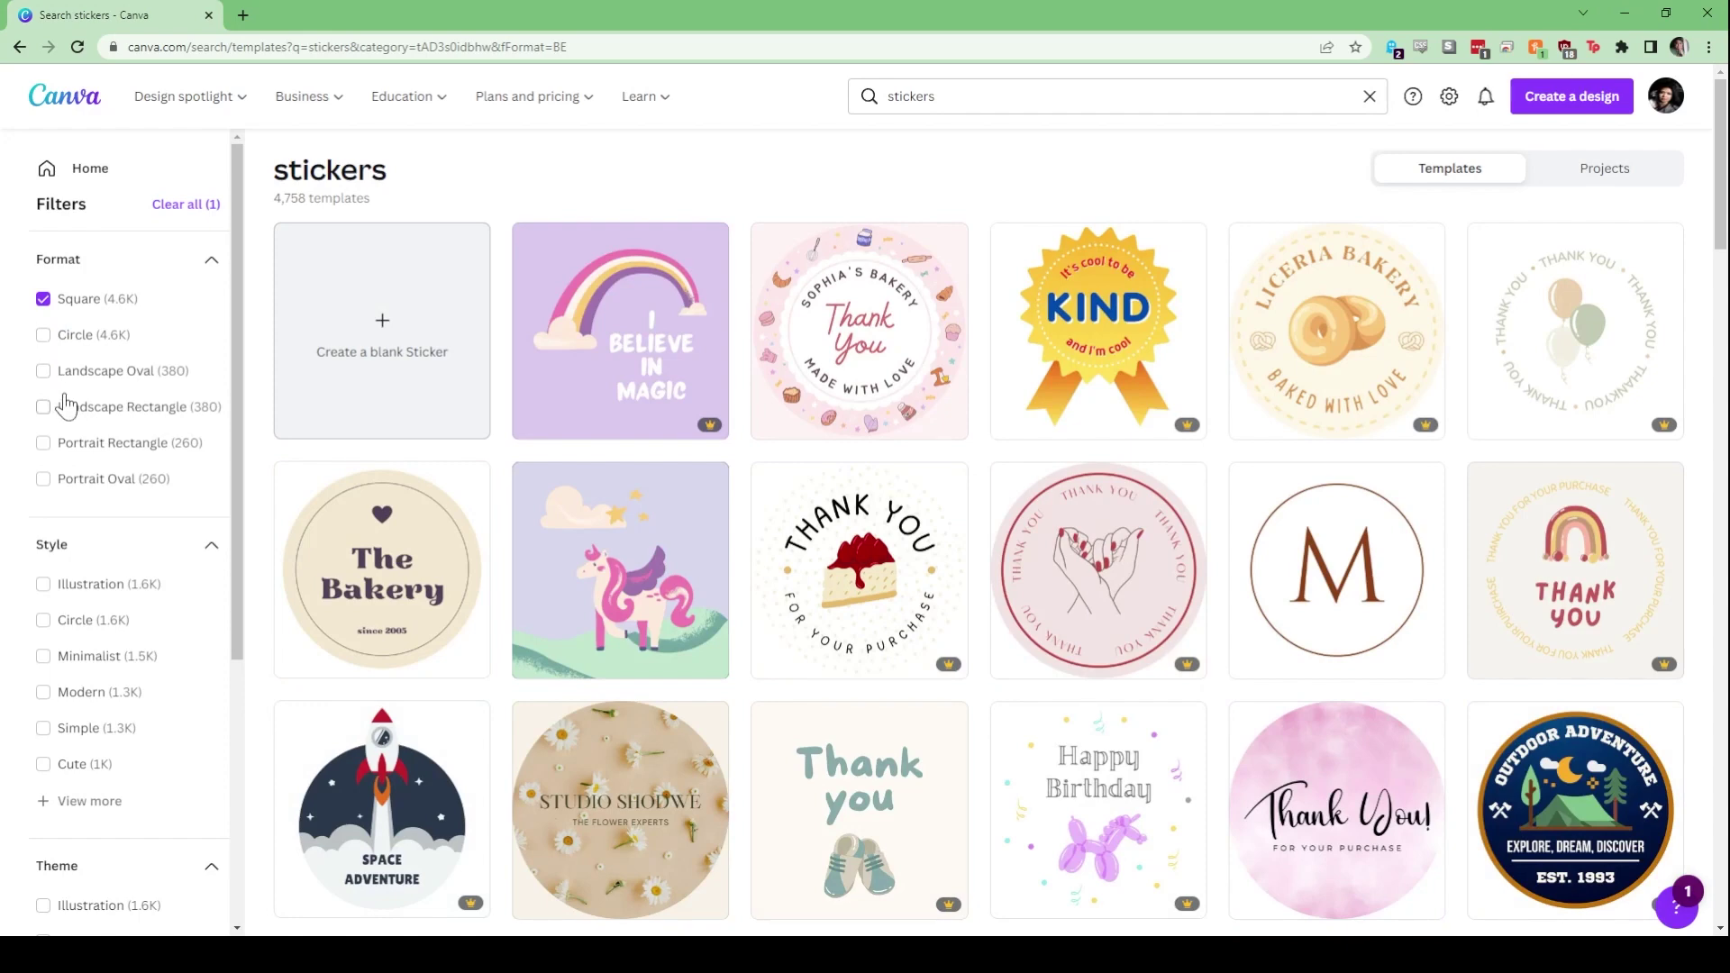
scroll(935, 521, down, 5)
scroll(935, 521, up, 5)
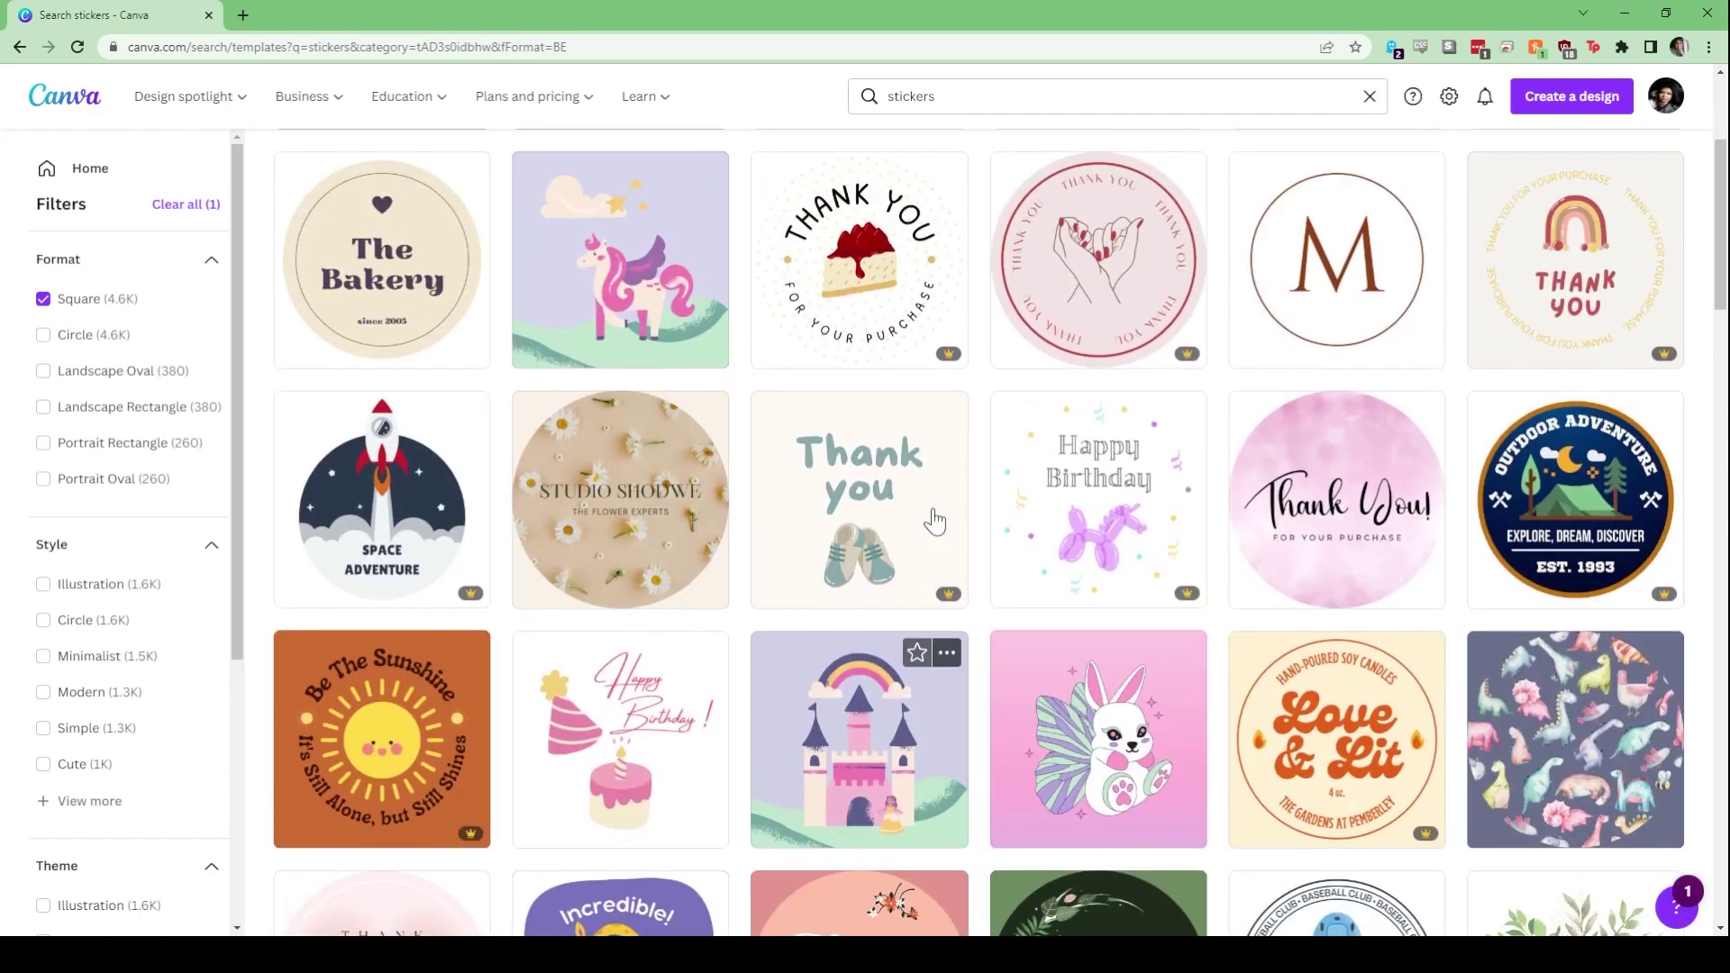
click(42, 301)
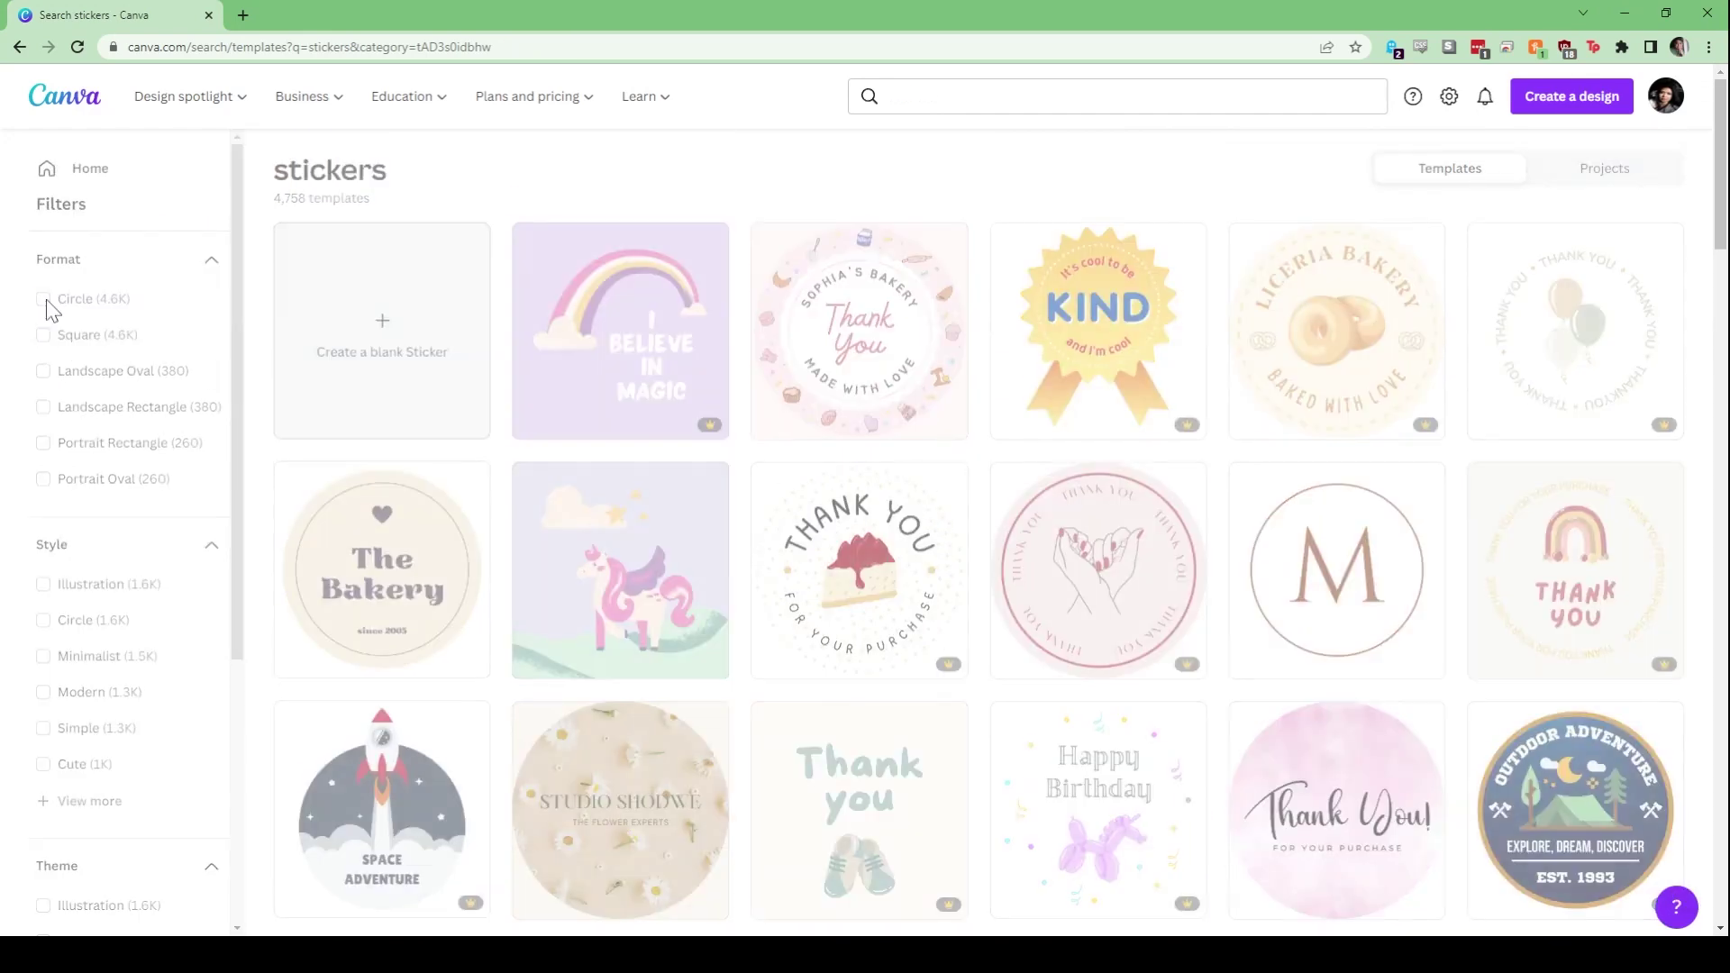
Filter the sticker results to Simple style, Portrait Rectangle, white colour and Love theme
scroll(133, 619, down, 2)
scroll(133, 620, down, 1)
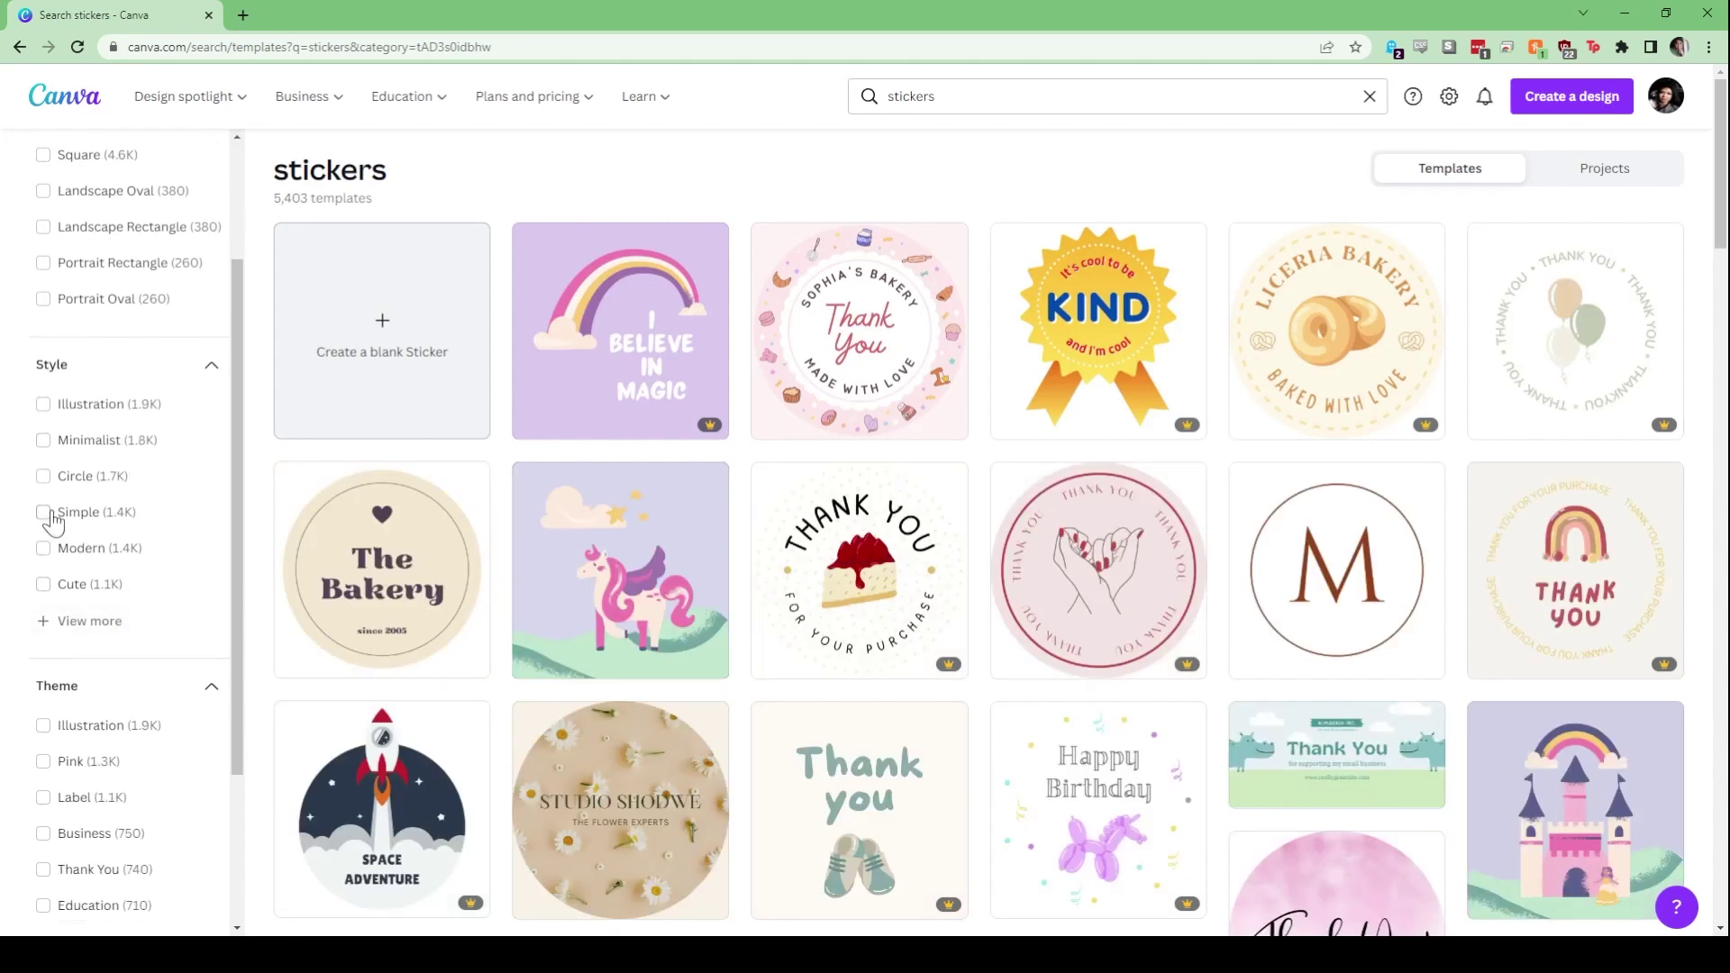
click(43, 512)
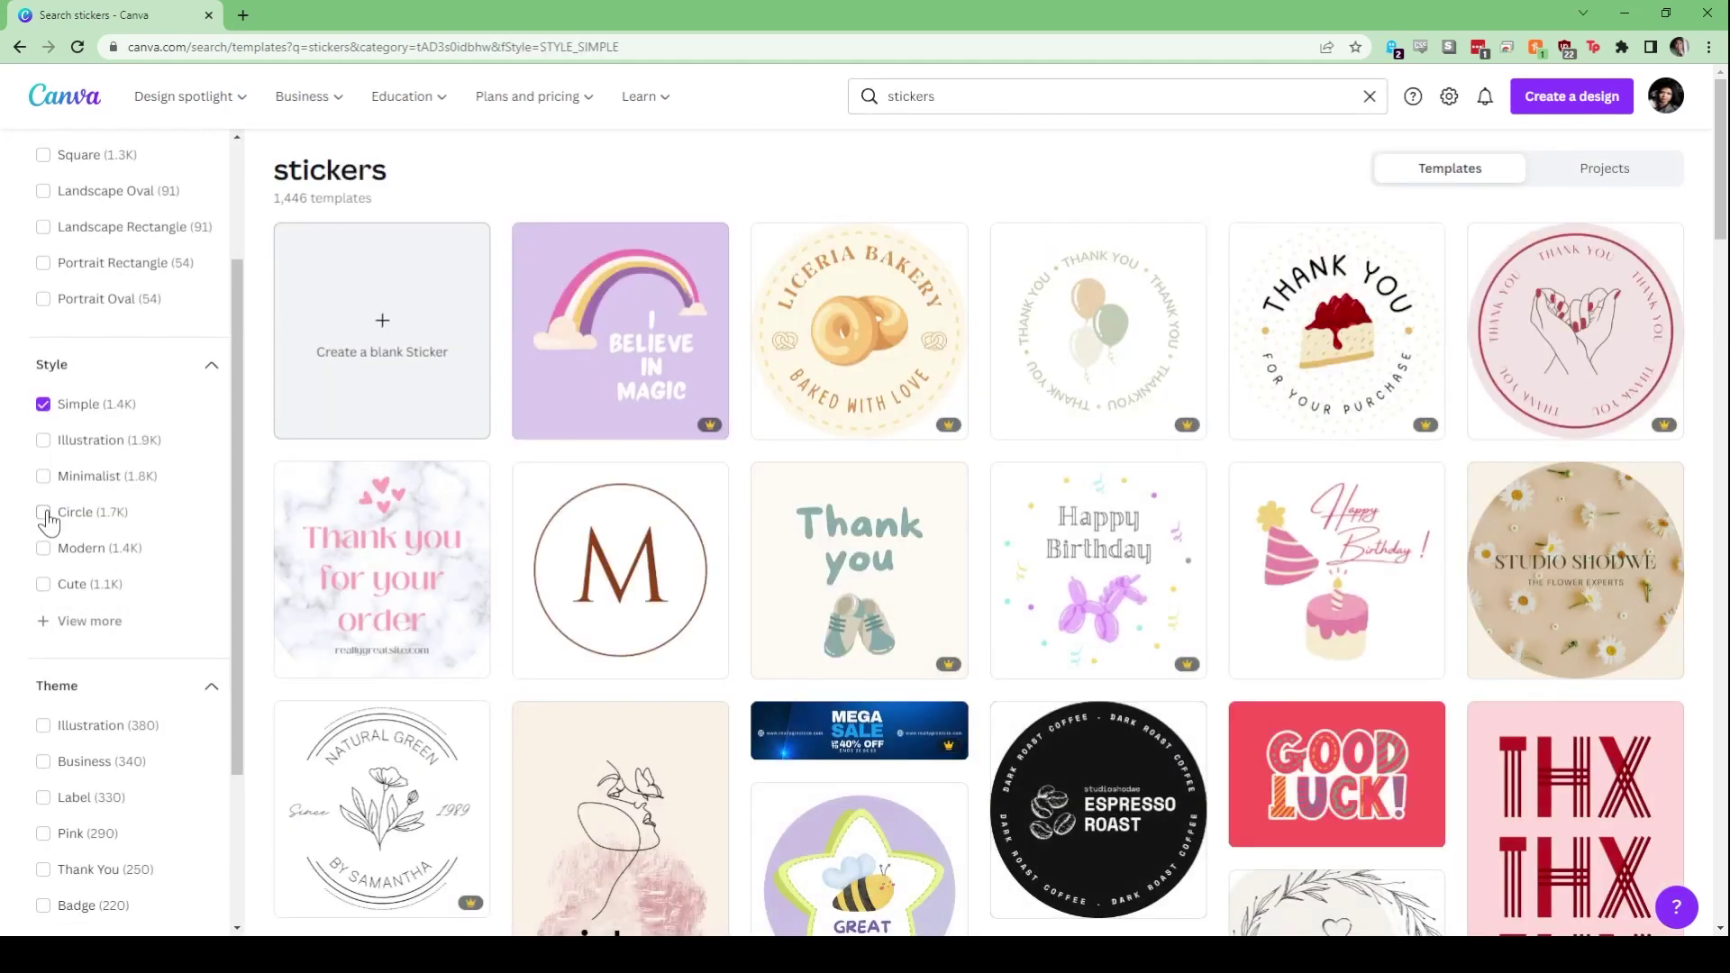
click(43, 263)
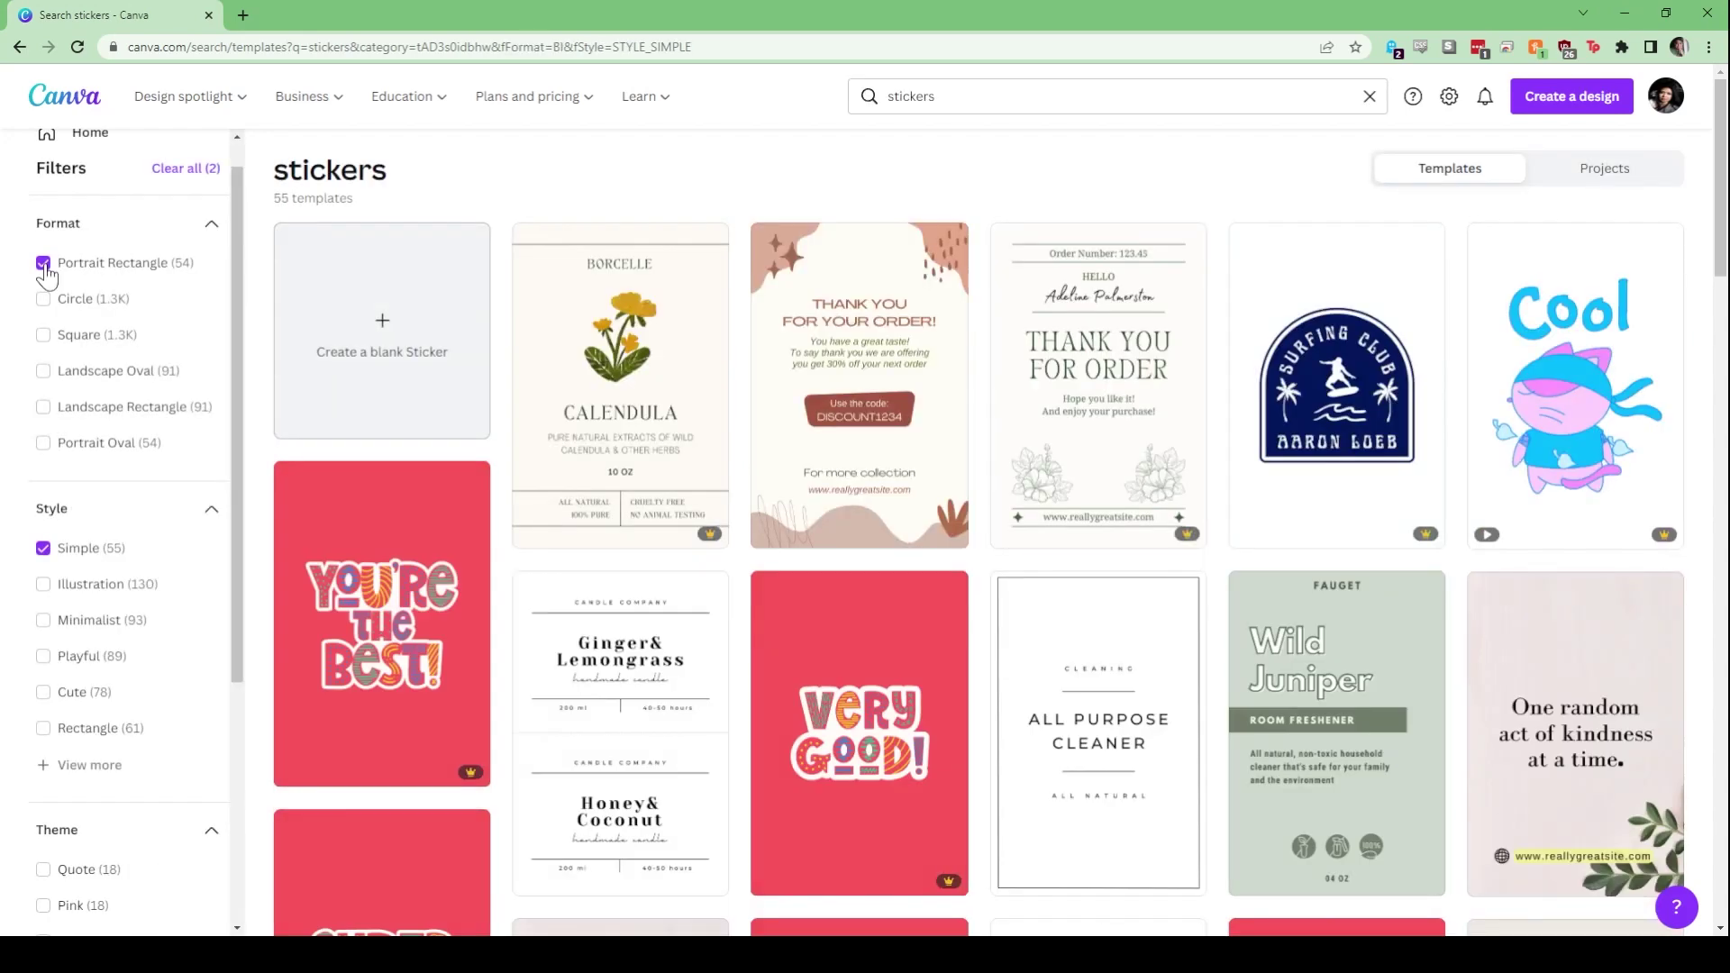
scroll(110, 670, down, 1)
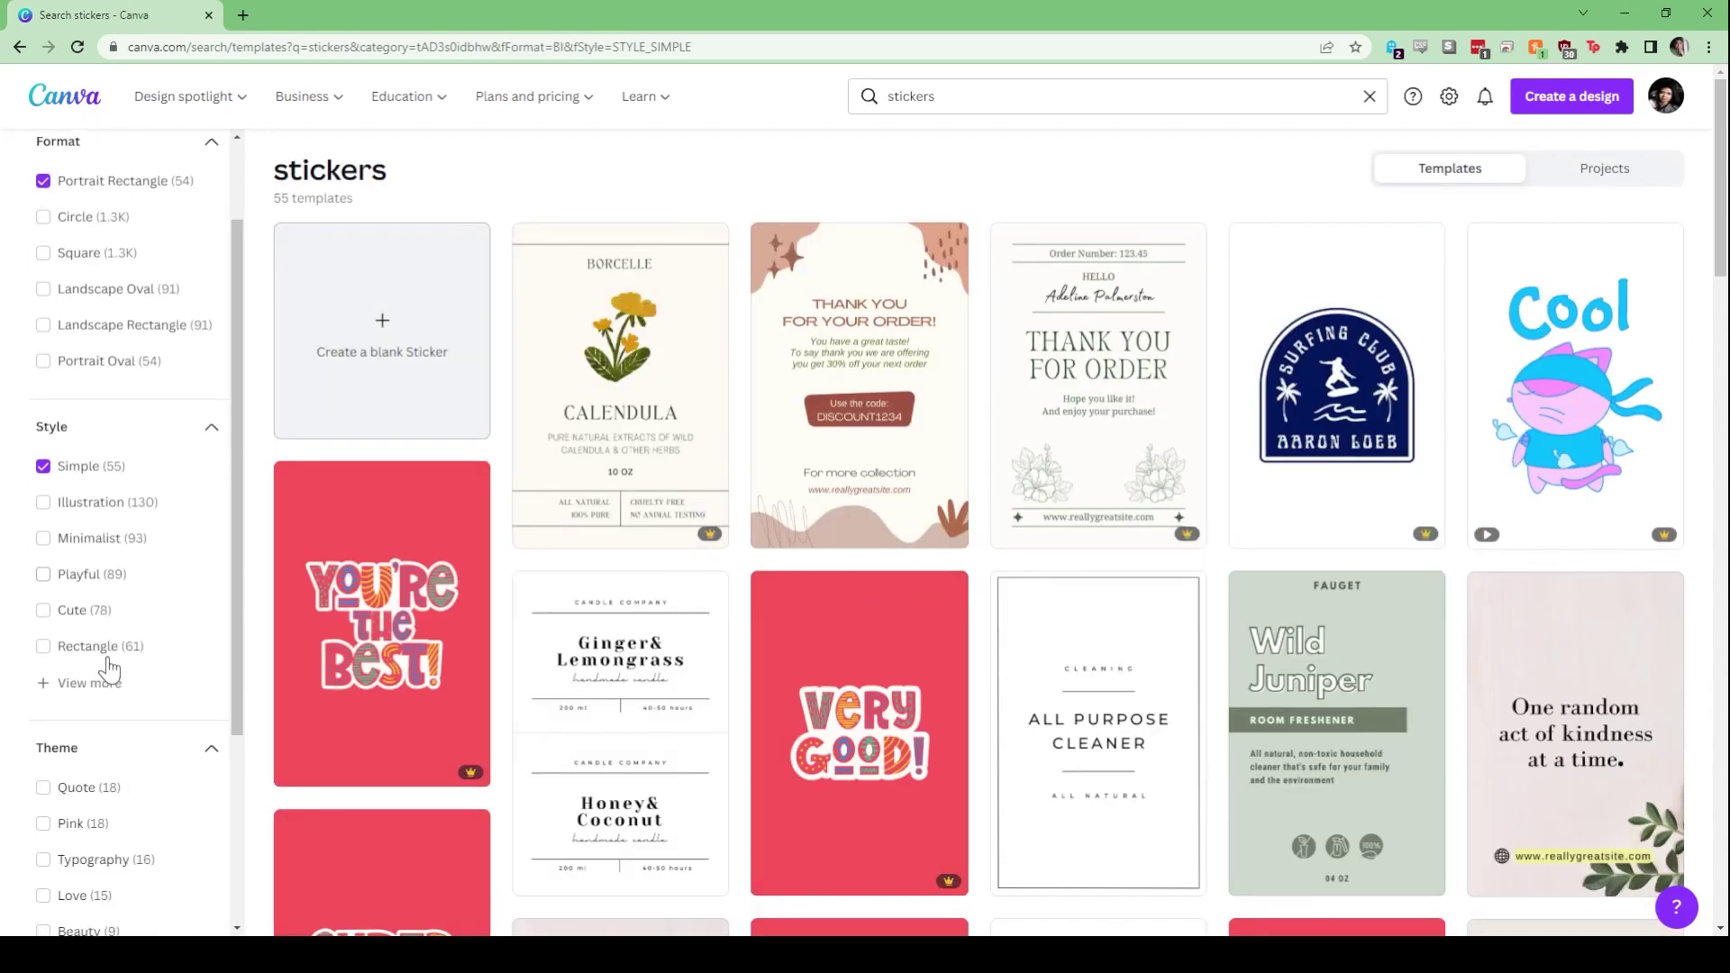
scroll(110, 670, down, 5)
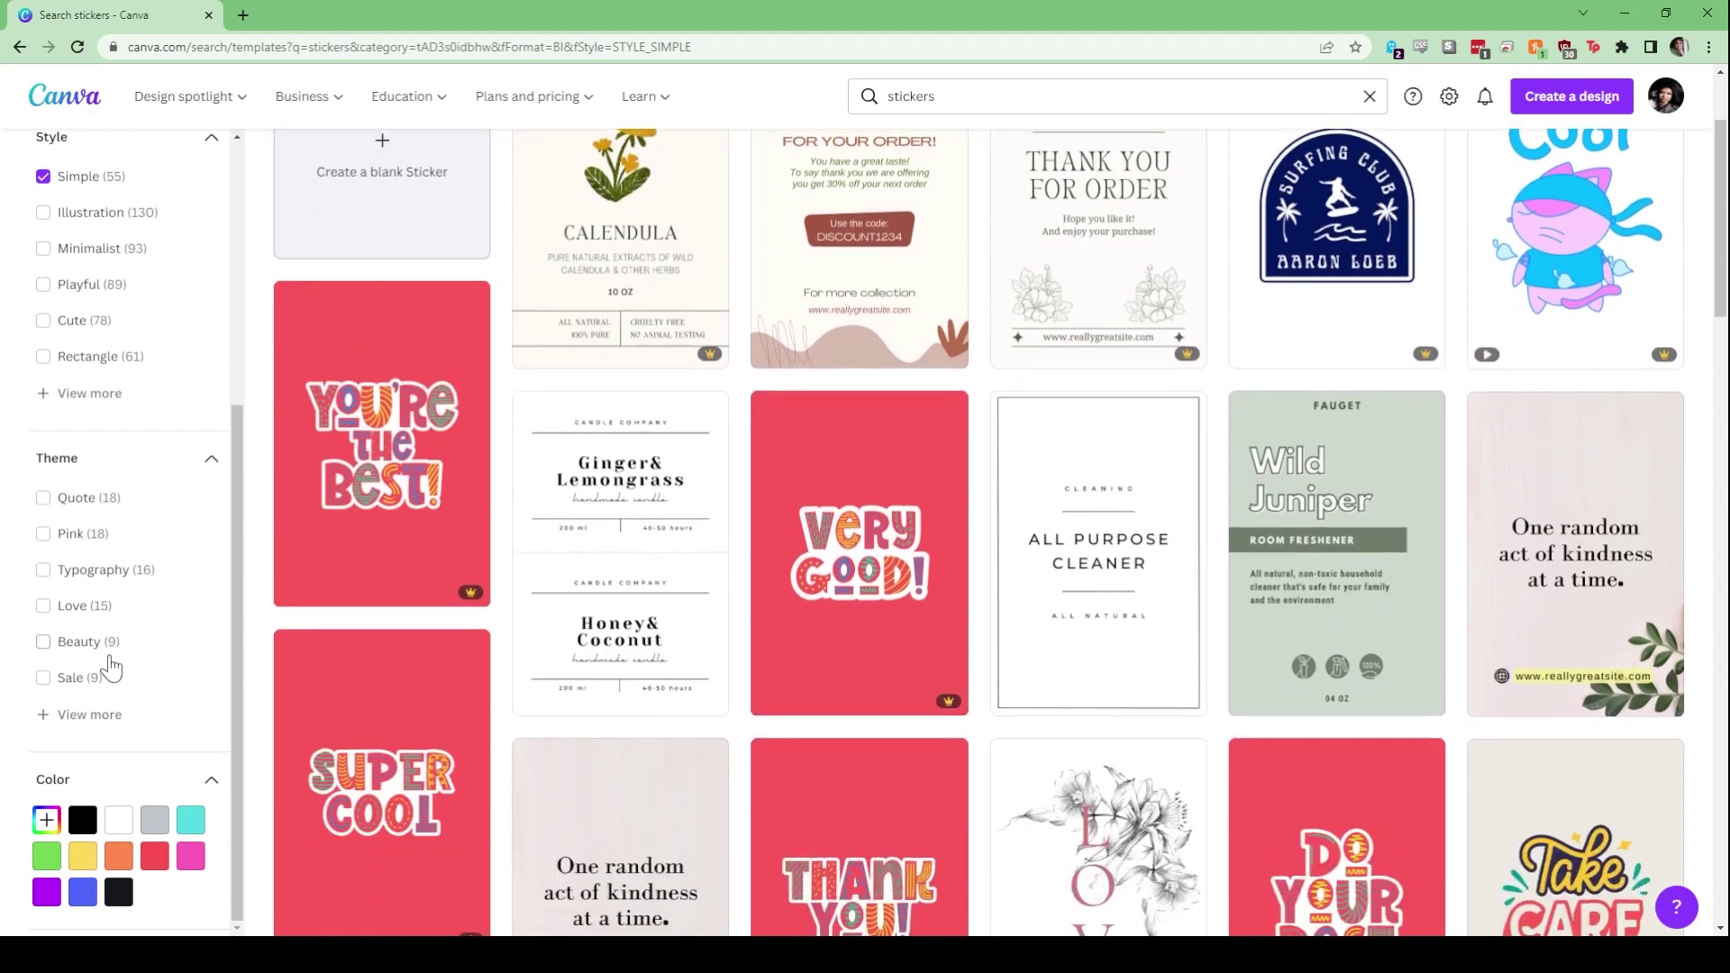
click(118, 819)
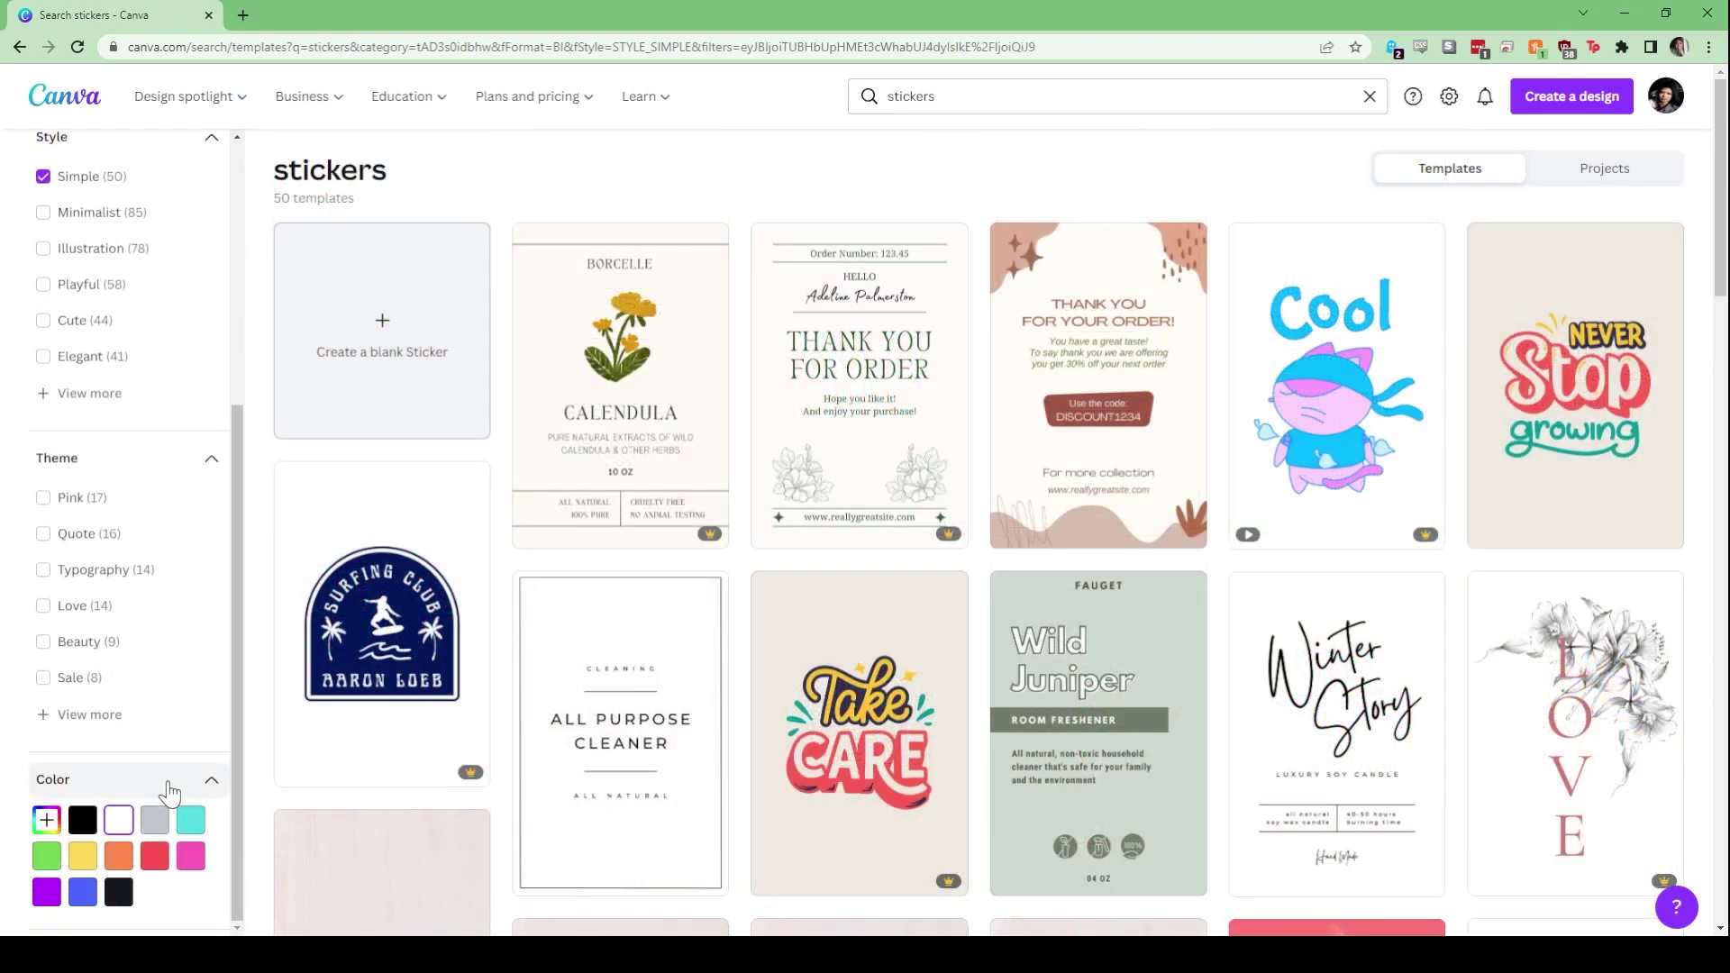
click(43, 605)
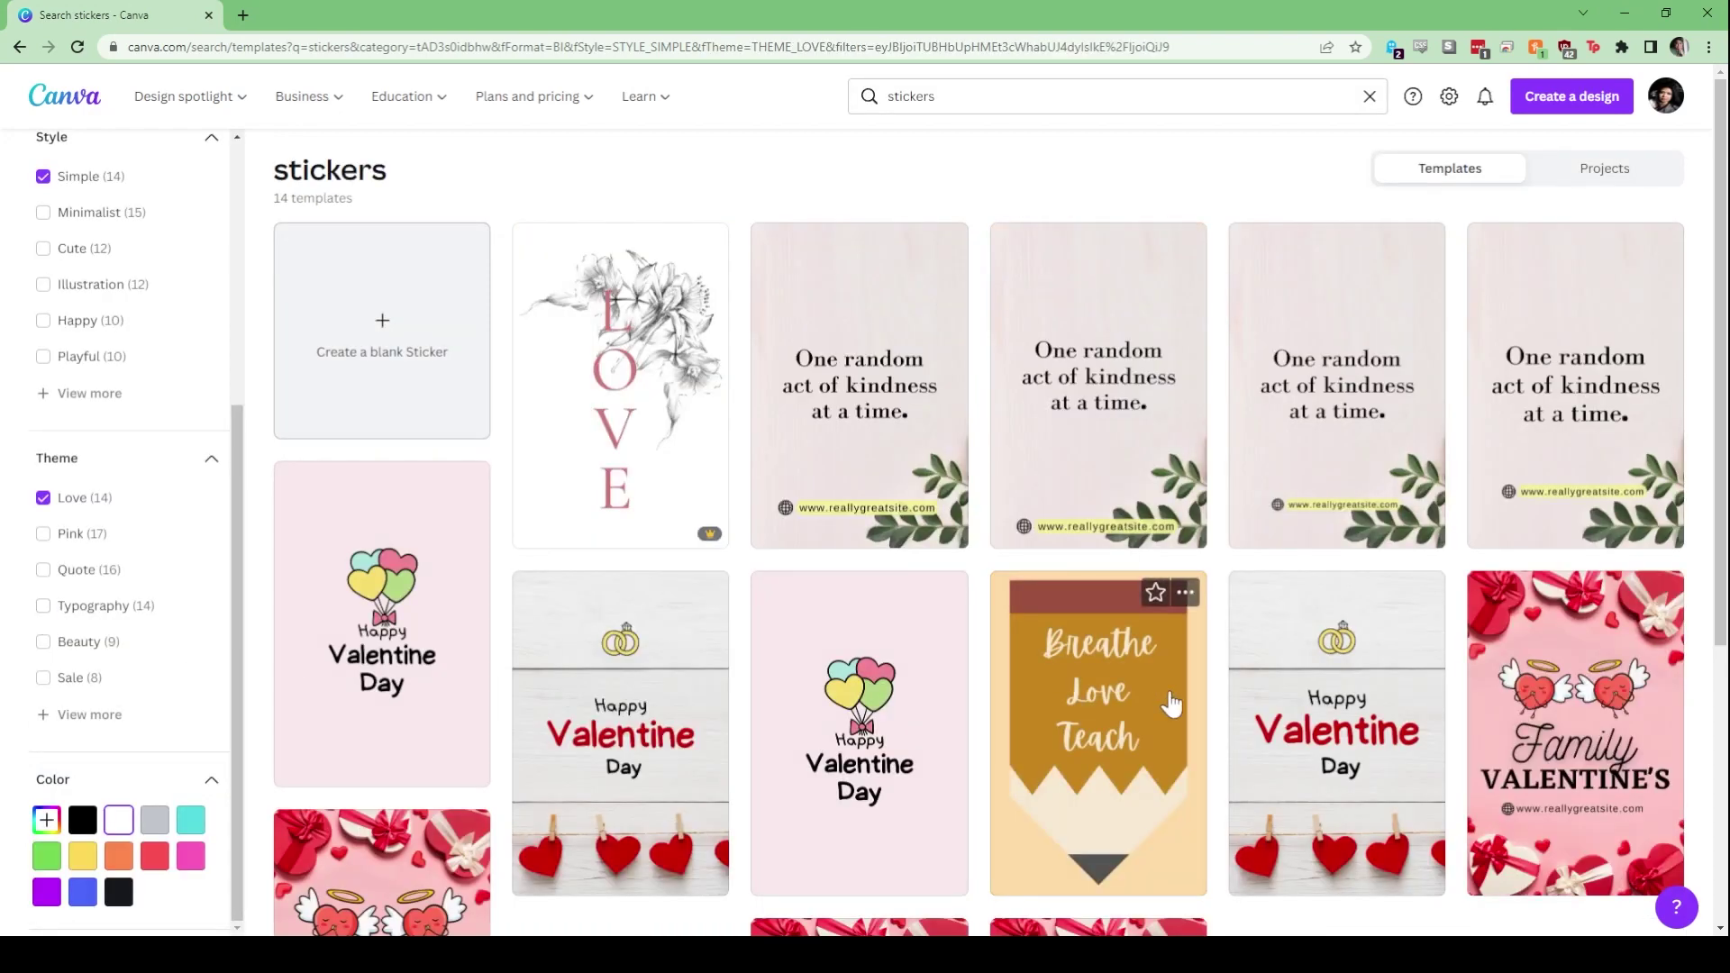
scroll(1172, 703, down, 5)
scroll(1172, 703, up, 4)
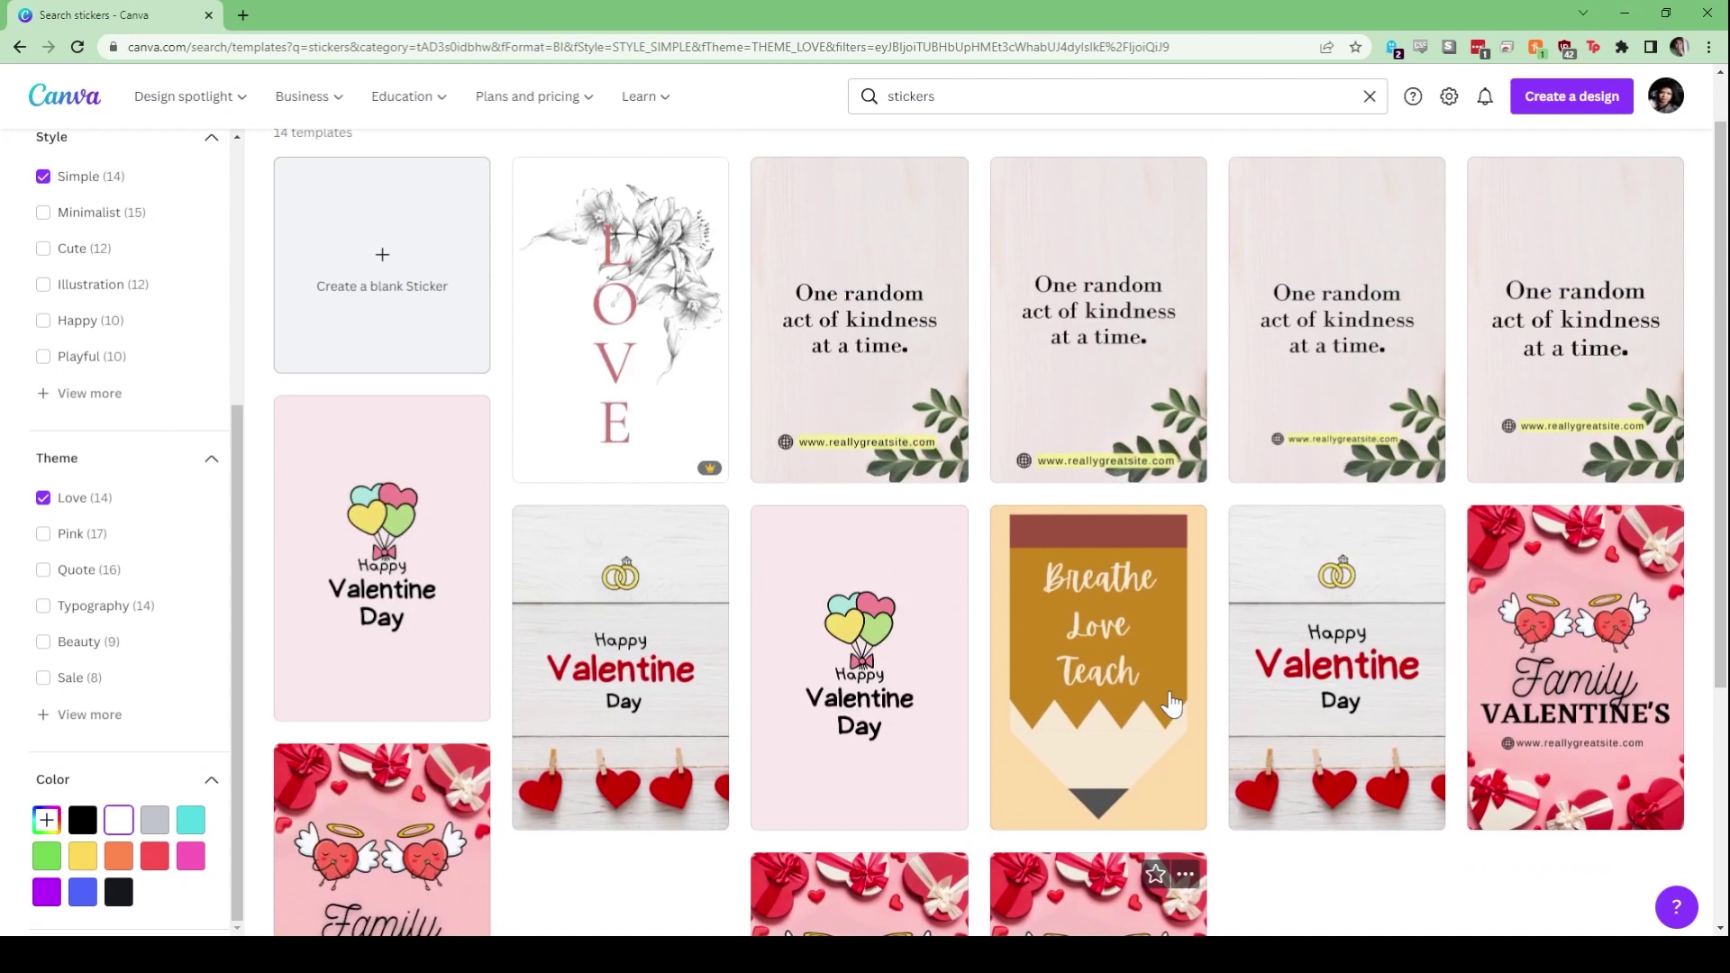
scroll(1172, 703, up, 1)
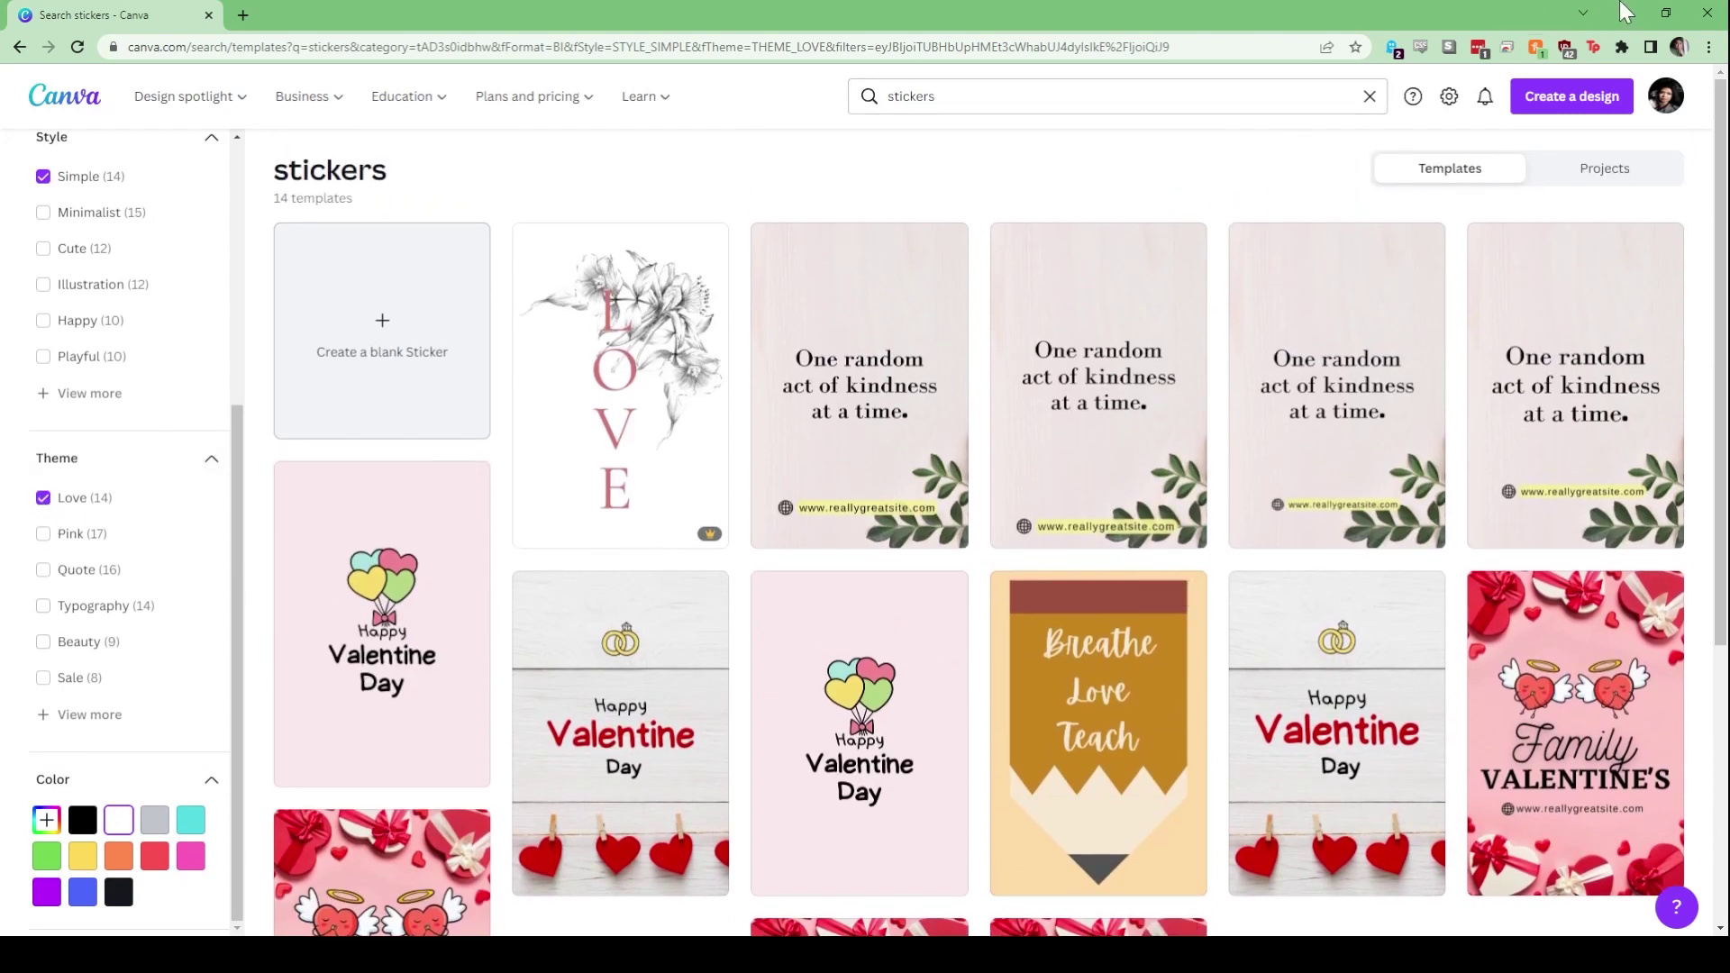
Start a new design by searching the design types for 'st' to find Circle Sticker
click(1534, 106)
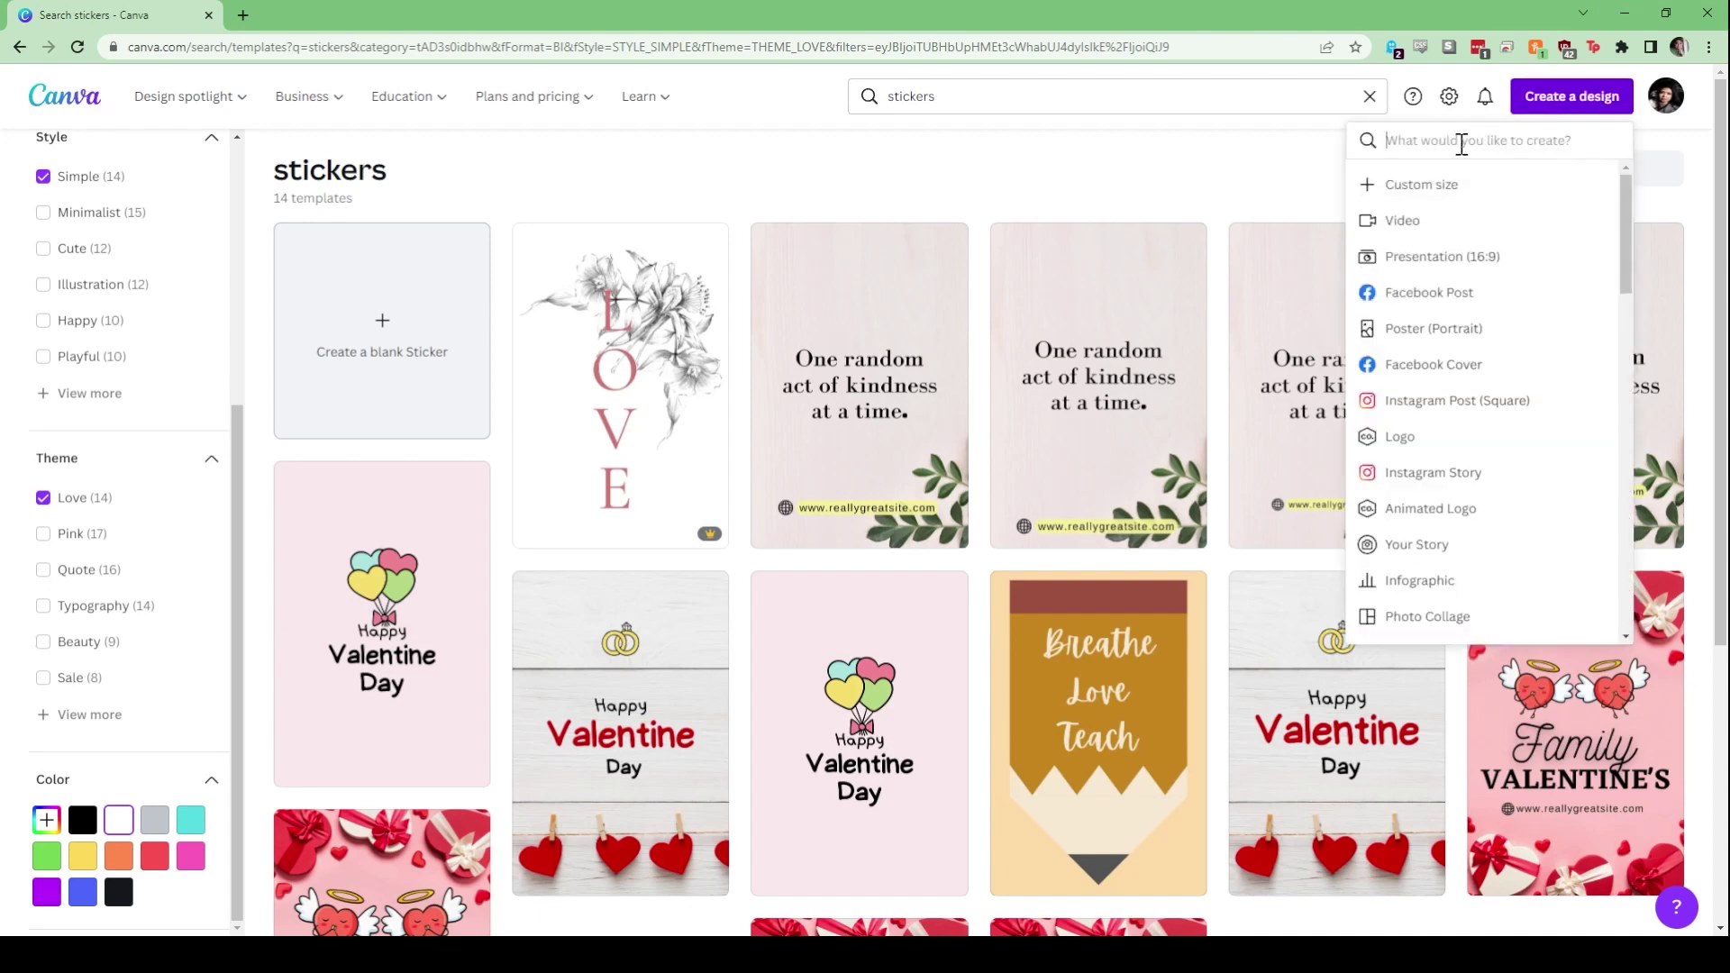
text(st)
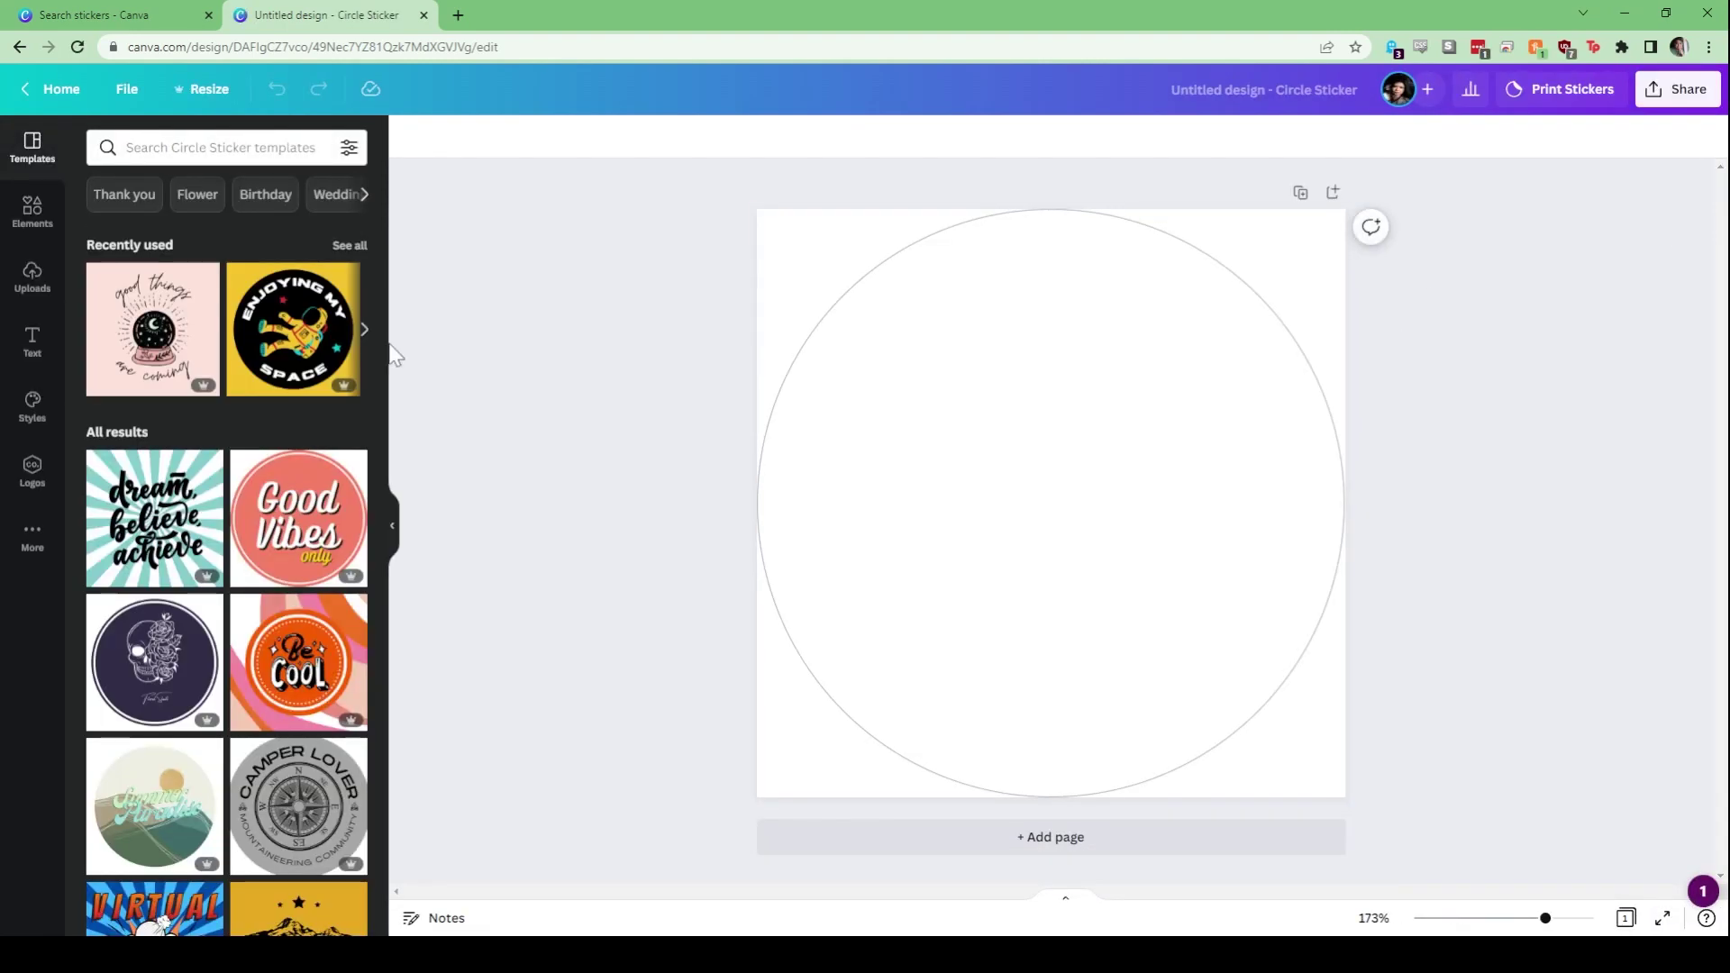
Search the Circle Sticker templates for 'magic' and scroll through the results
click(141, 158)
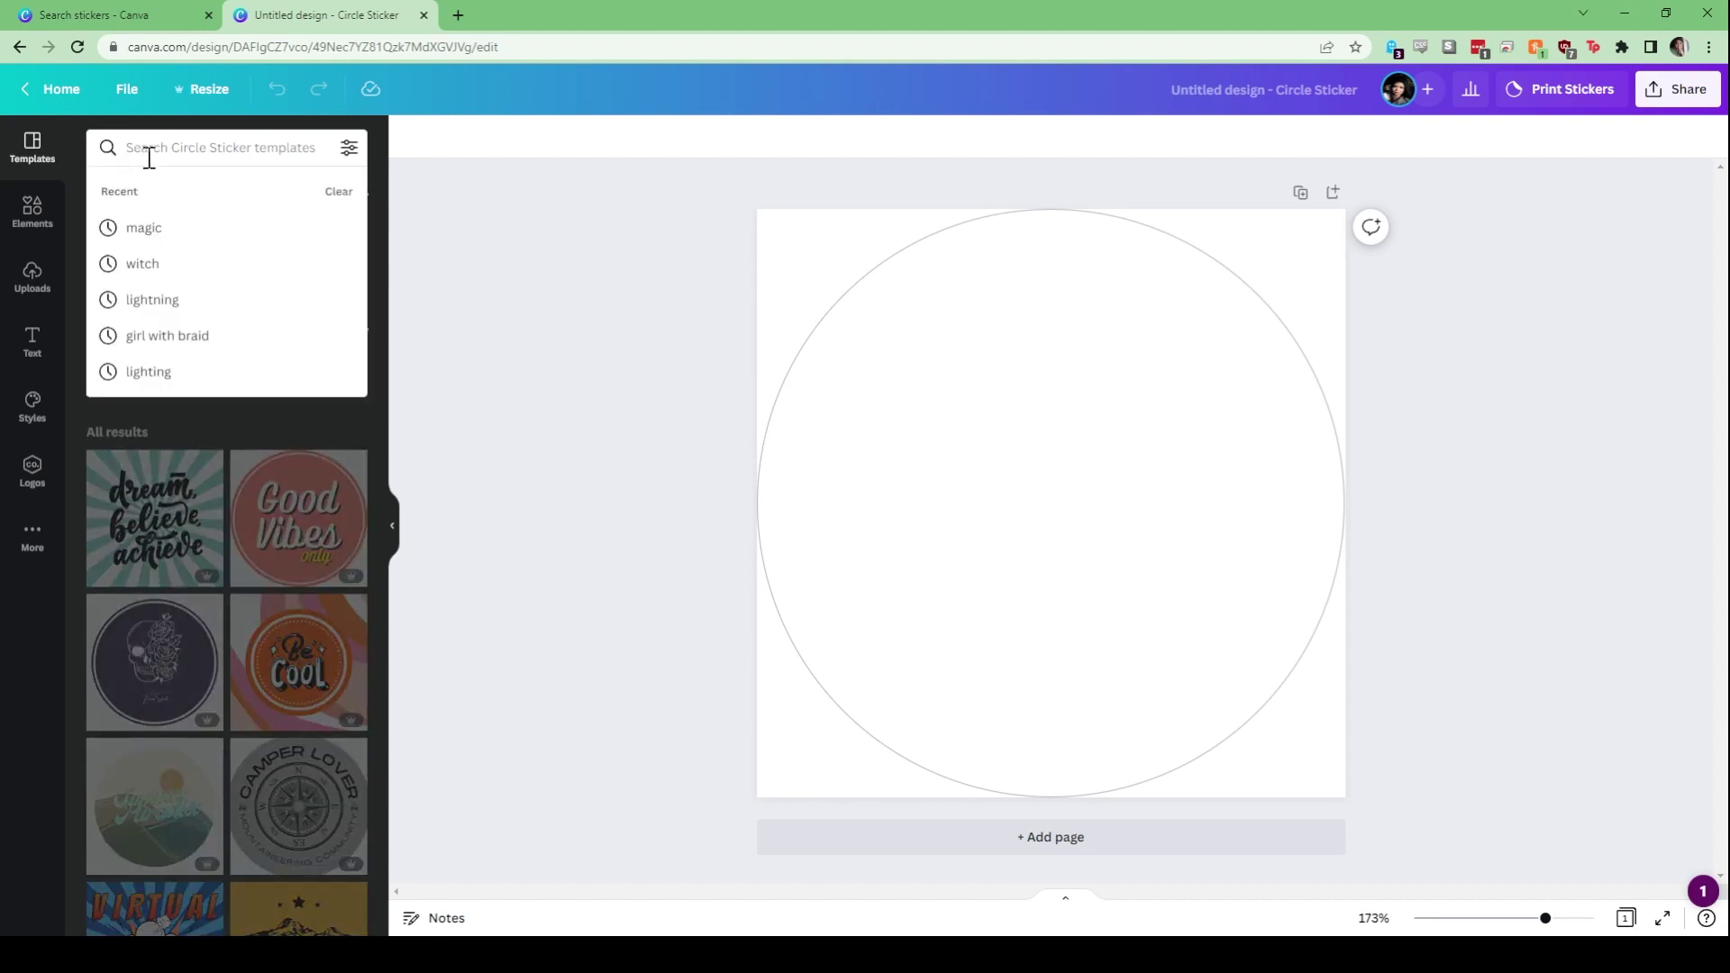
text(magic)
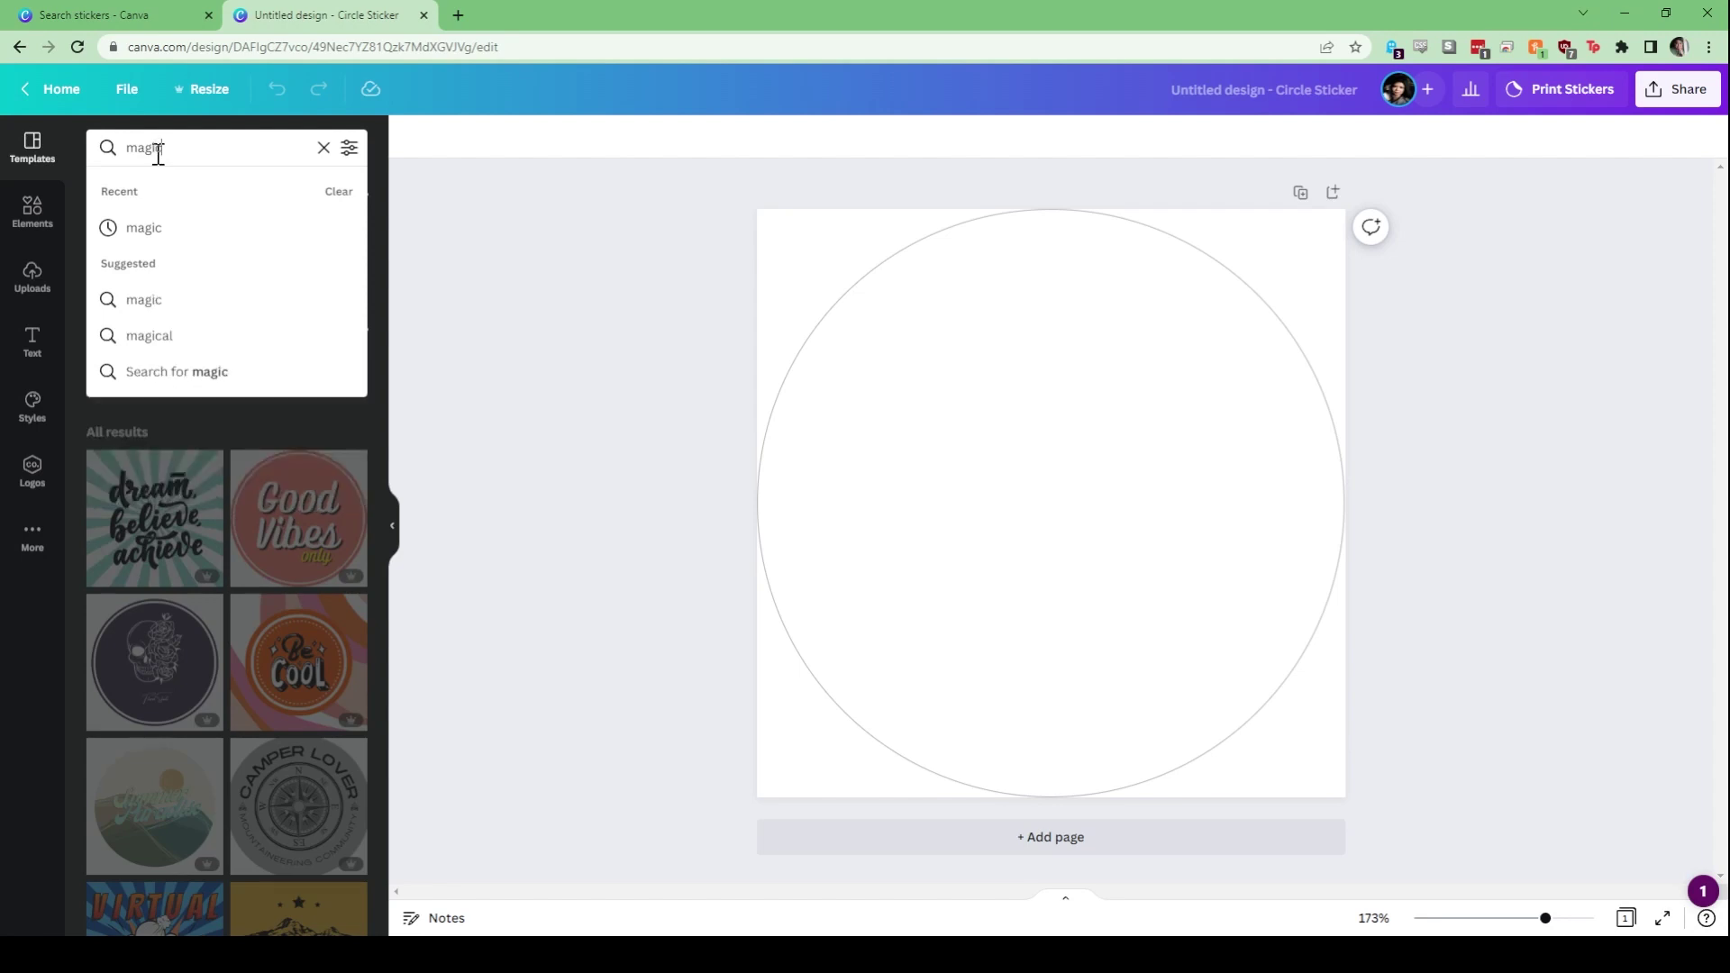
key(Return)
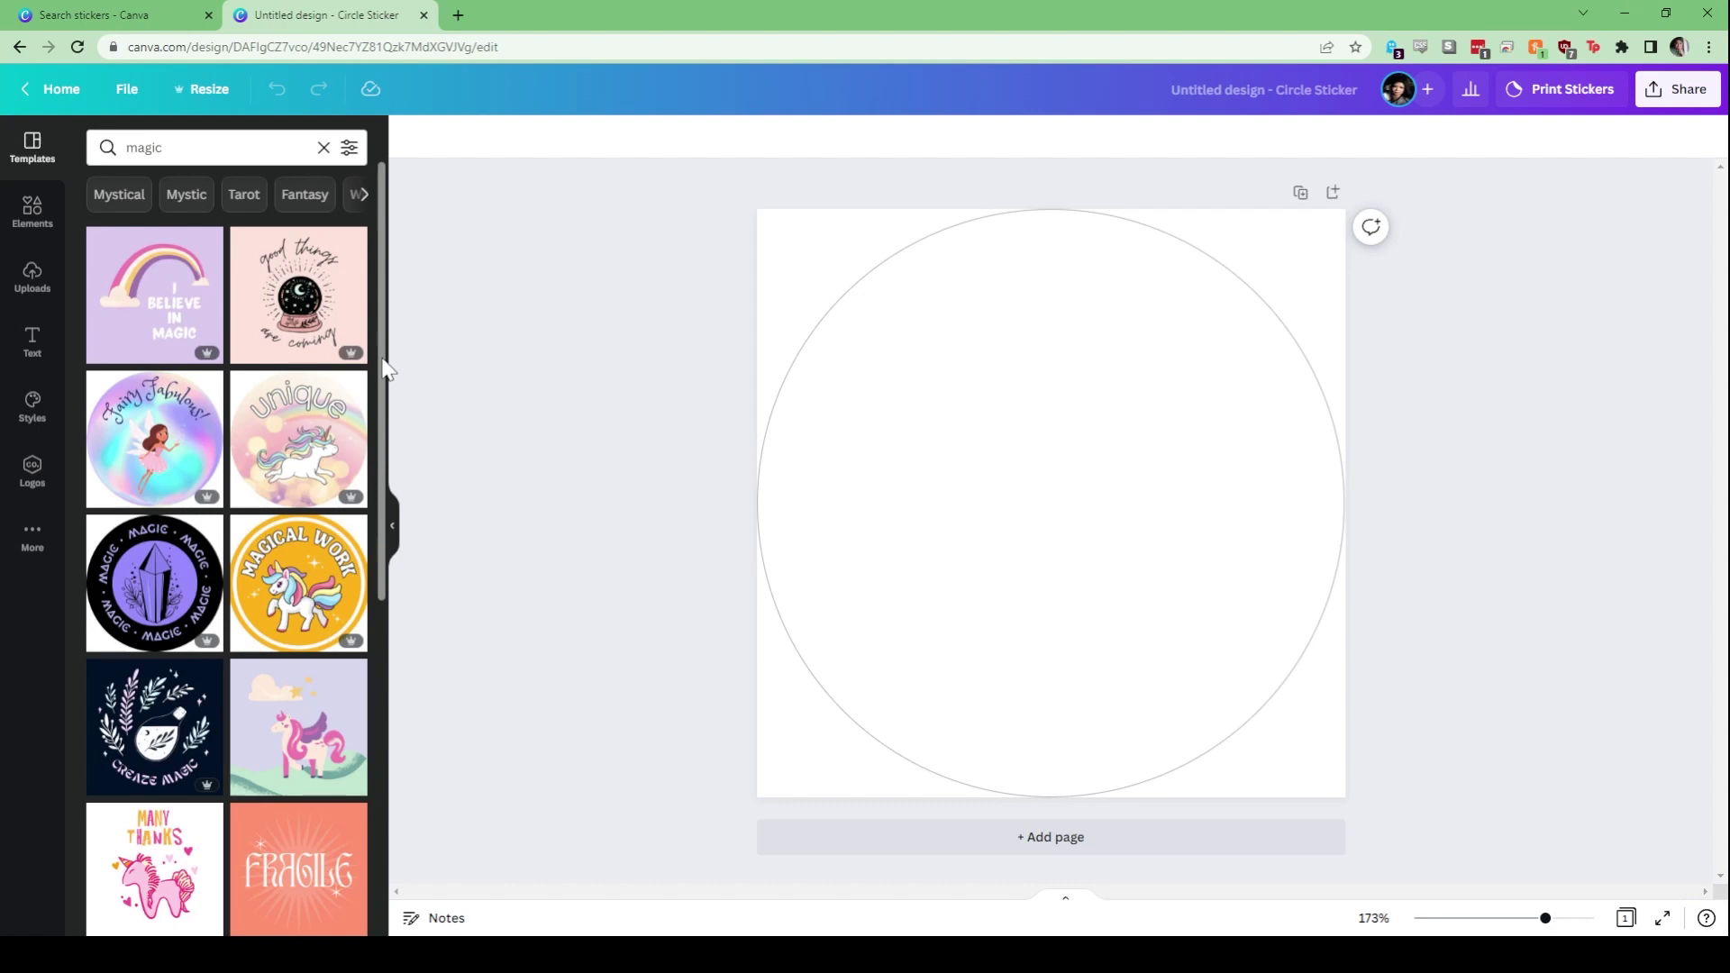
drag(384, 368, 354, 759)
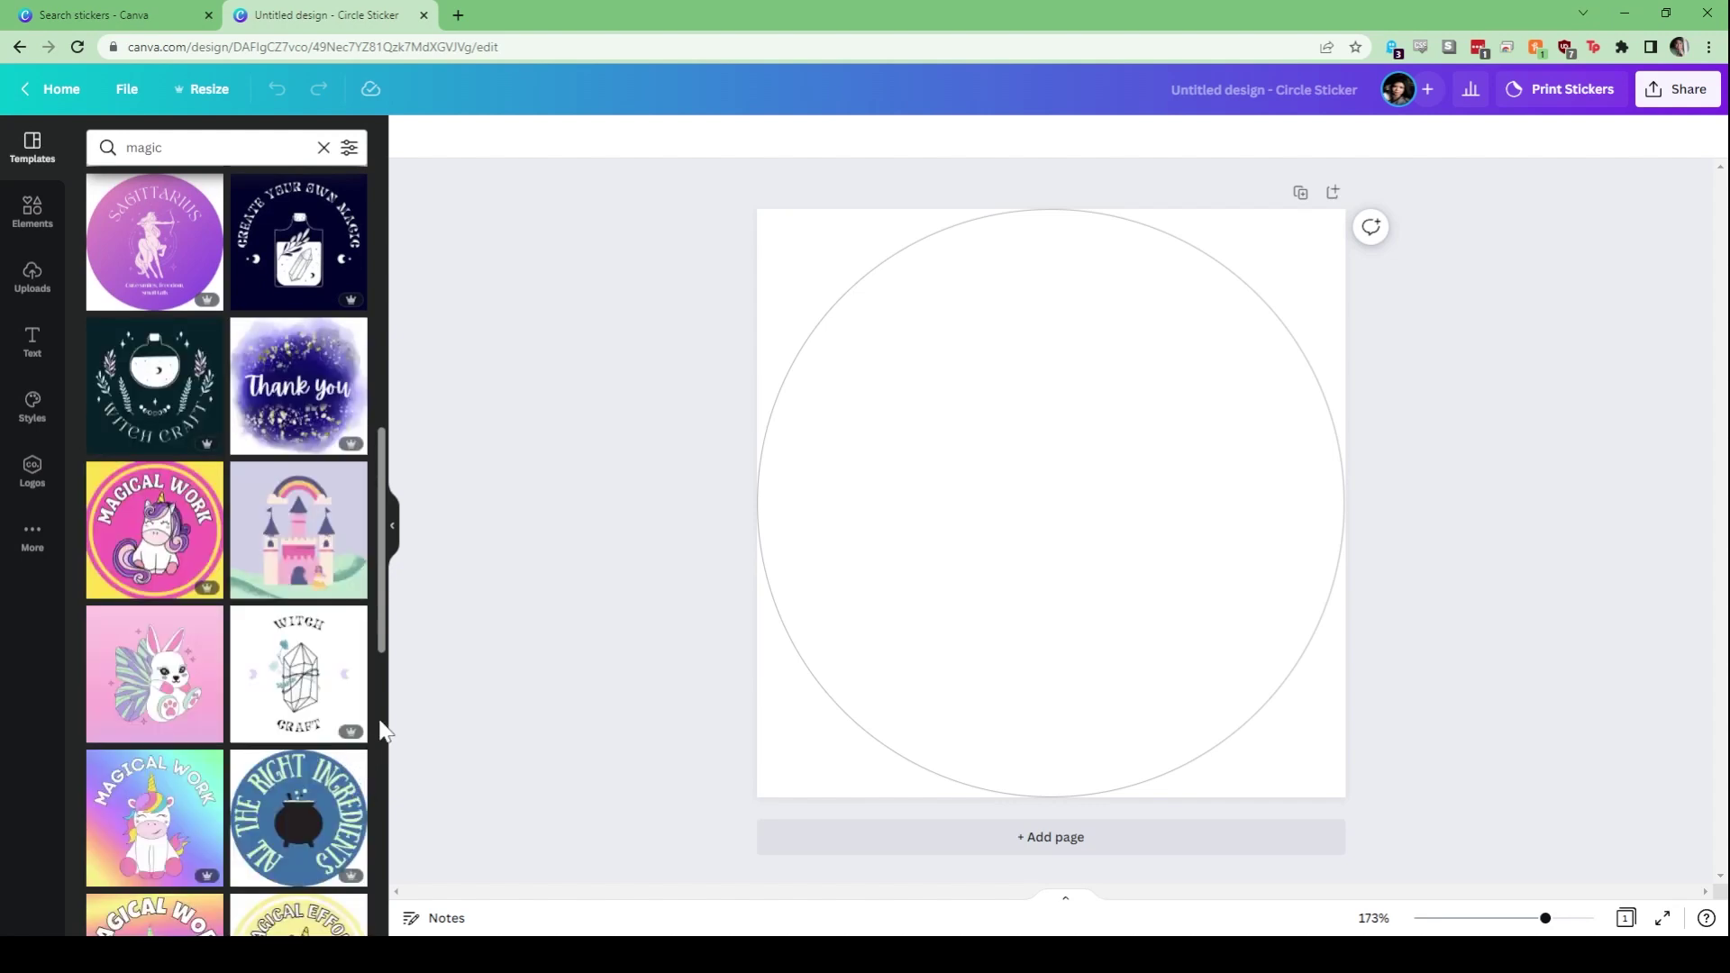
scroll(327, 606, up, 3)
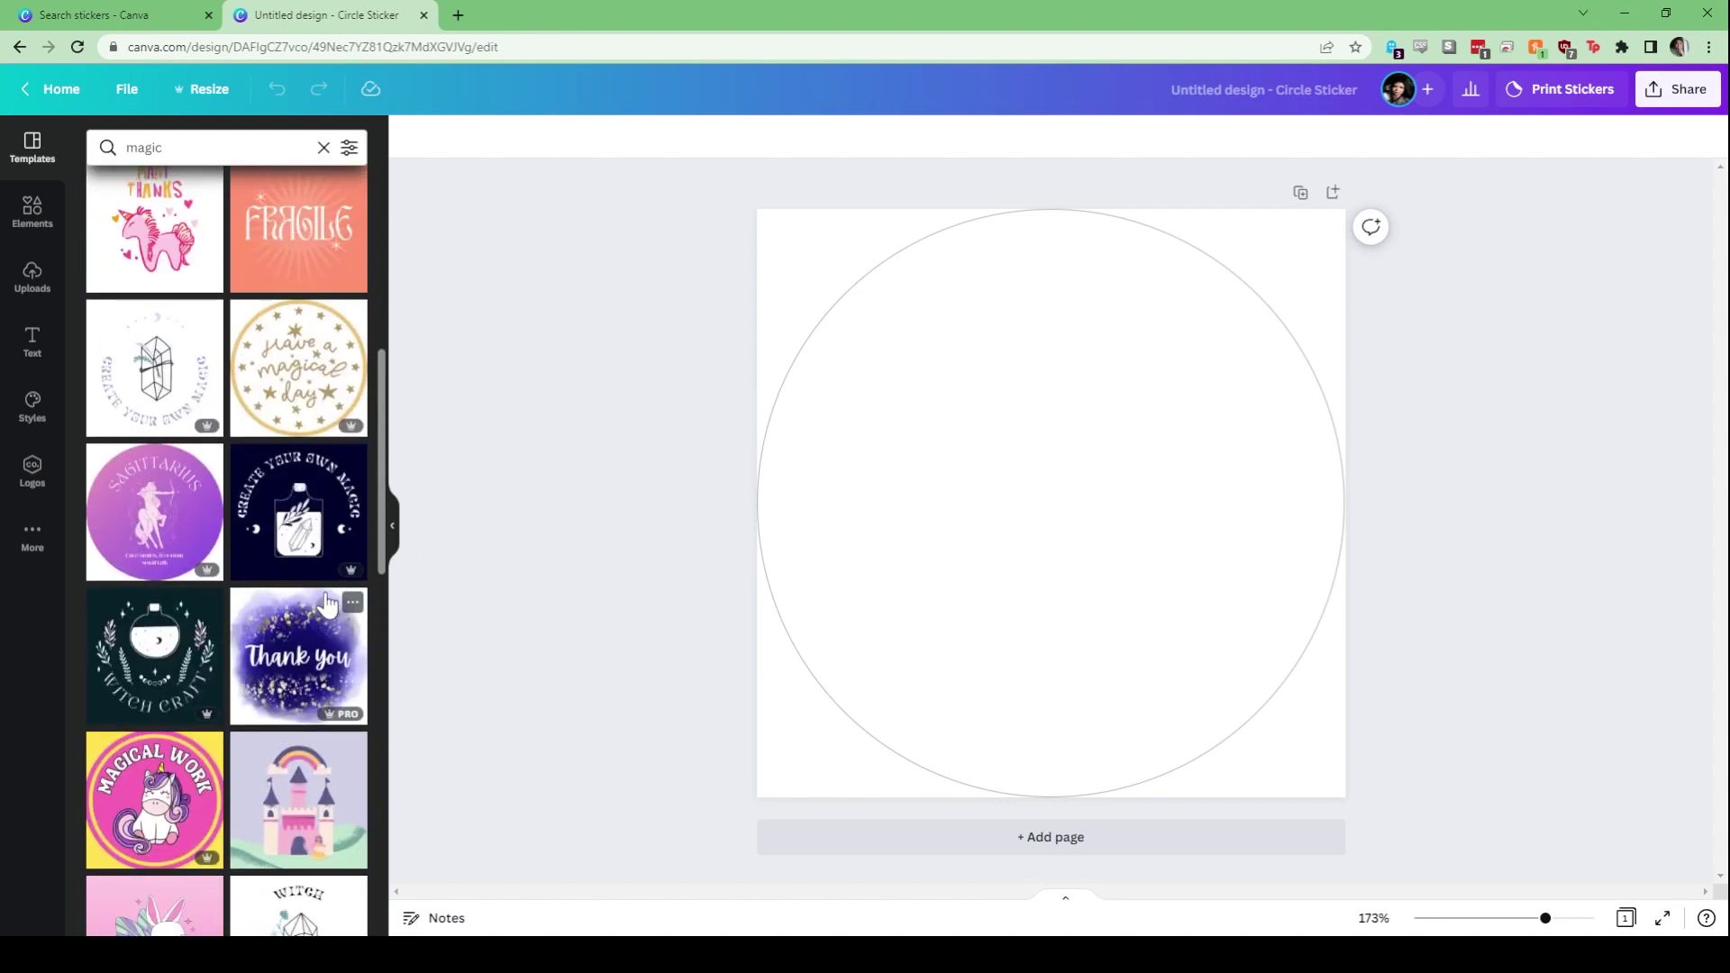
scroll(328, 604, up, 7)
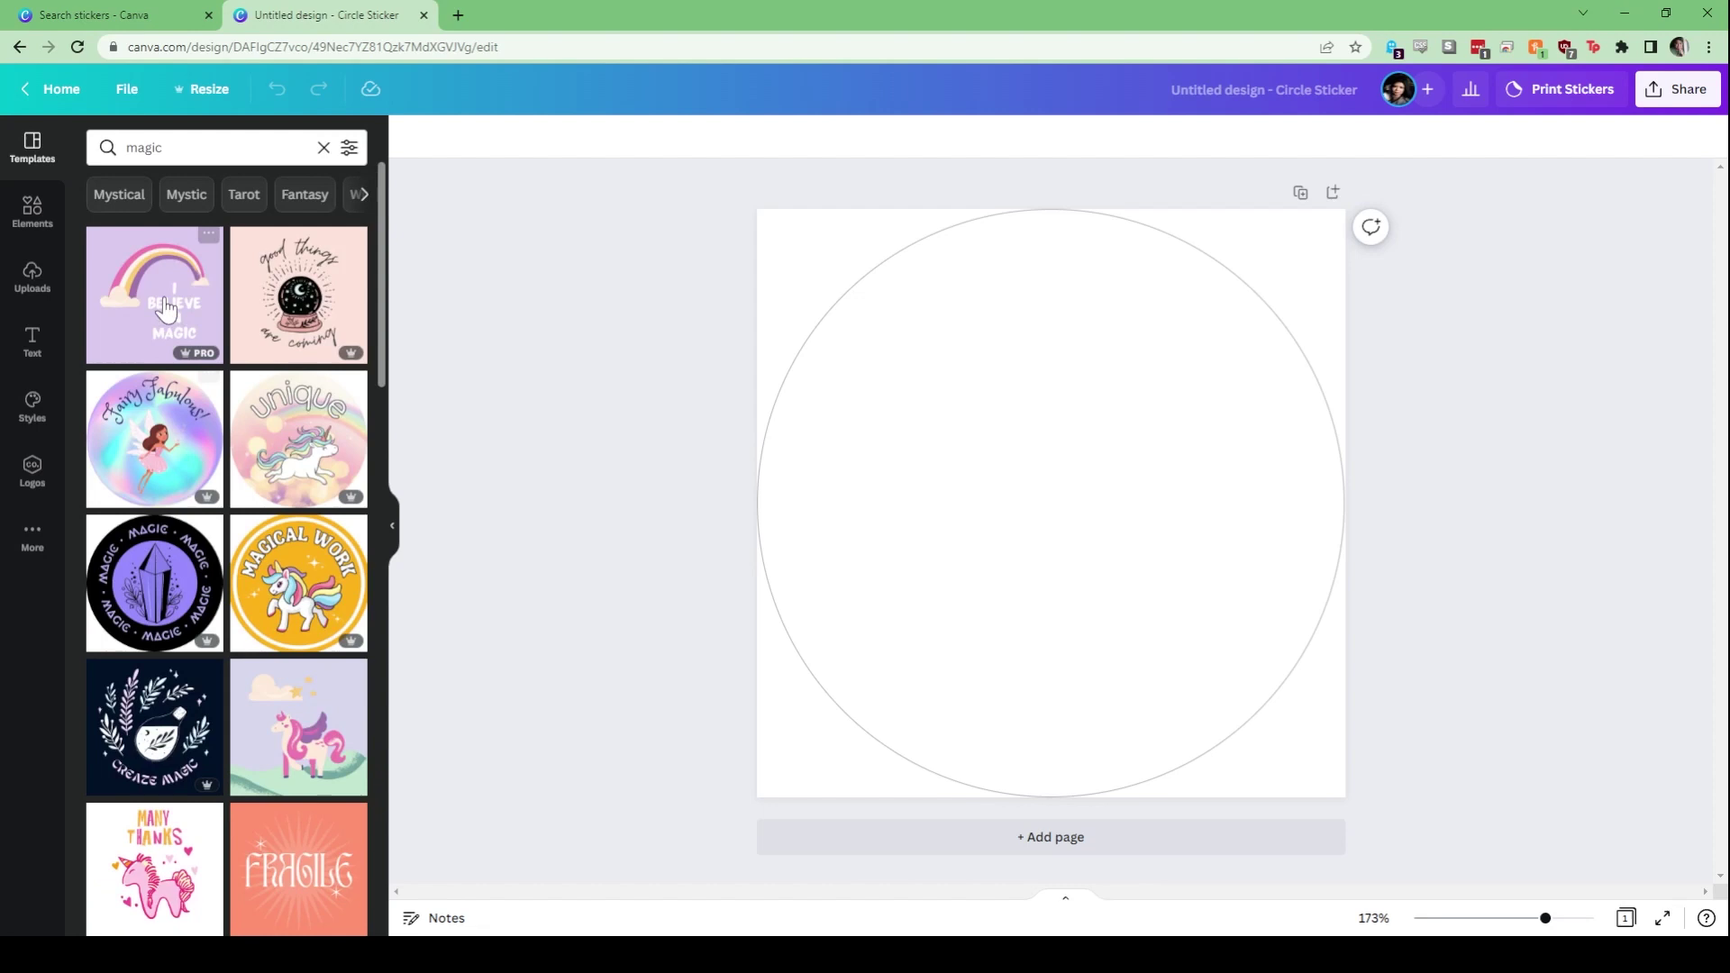
Apply the crystal-ball 'good things are coming' template, browsing heading fonts and text colours without changing them
click(311, 305)
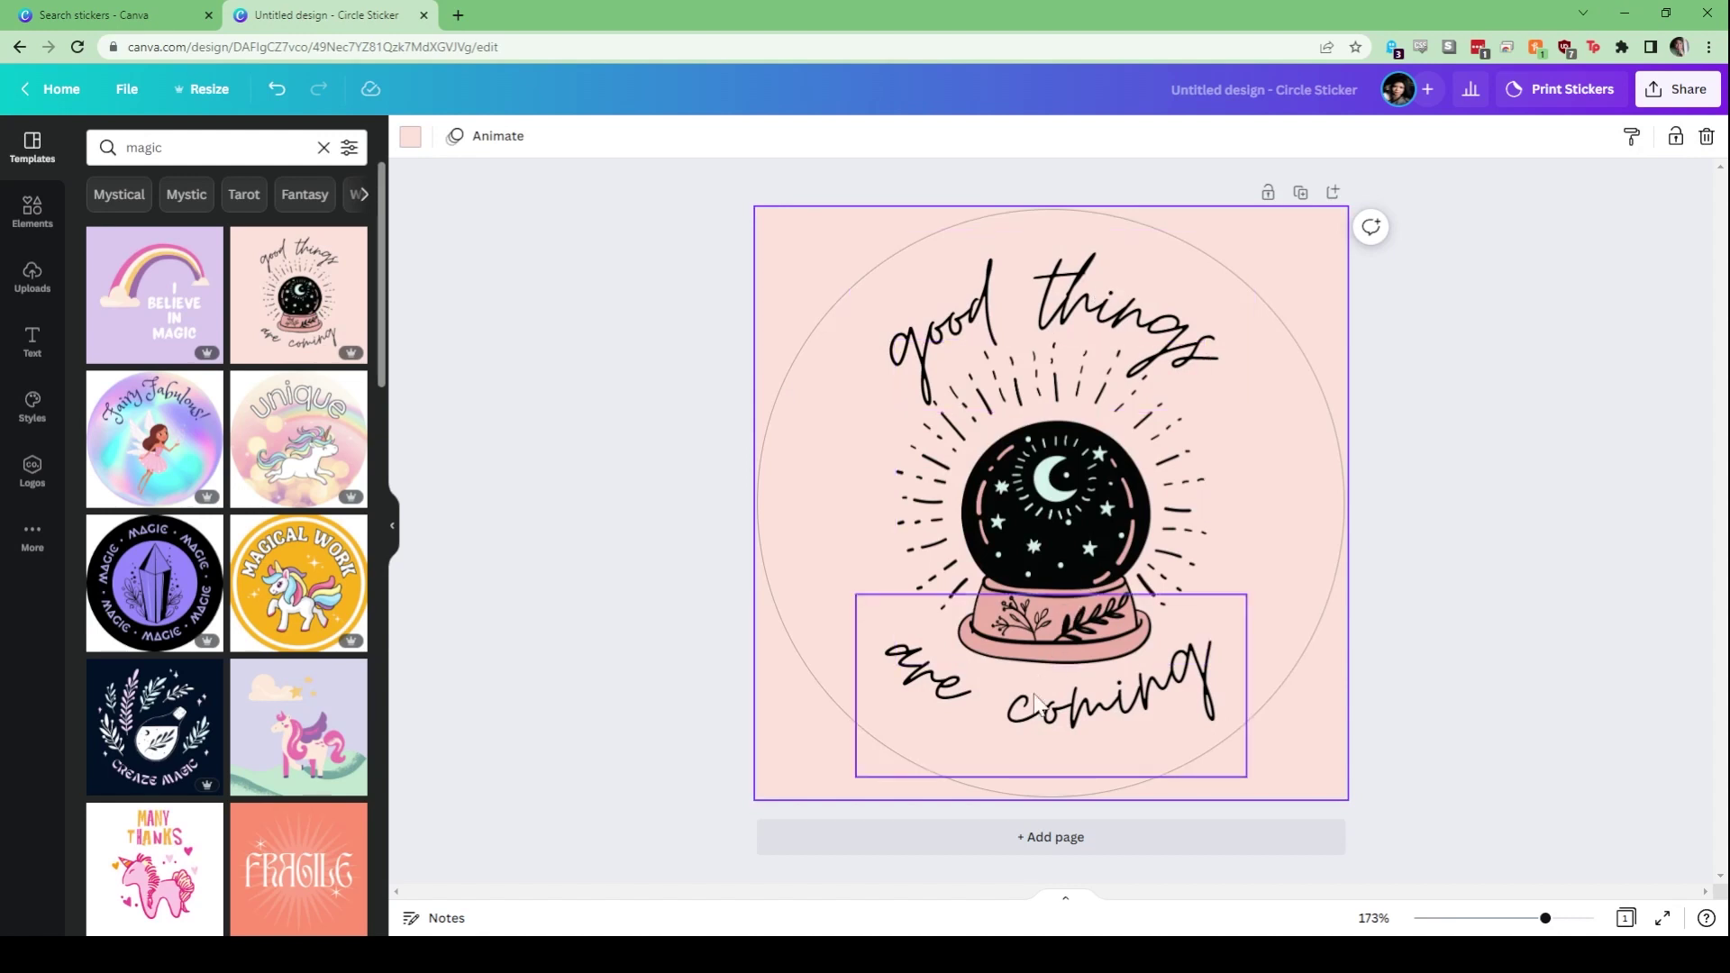
double_click(1075, 311)
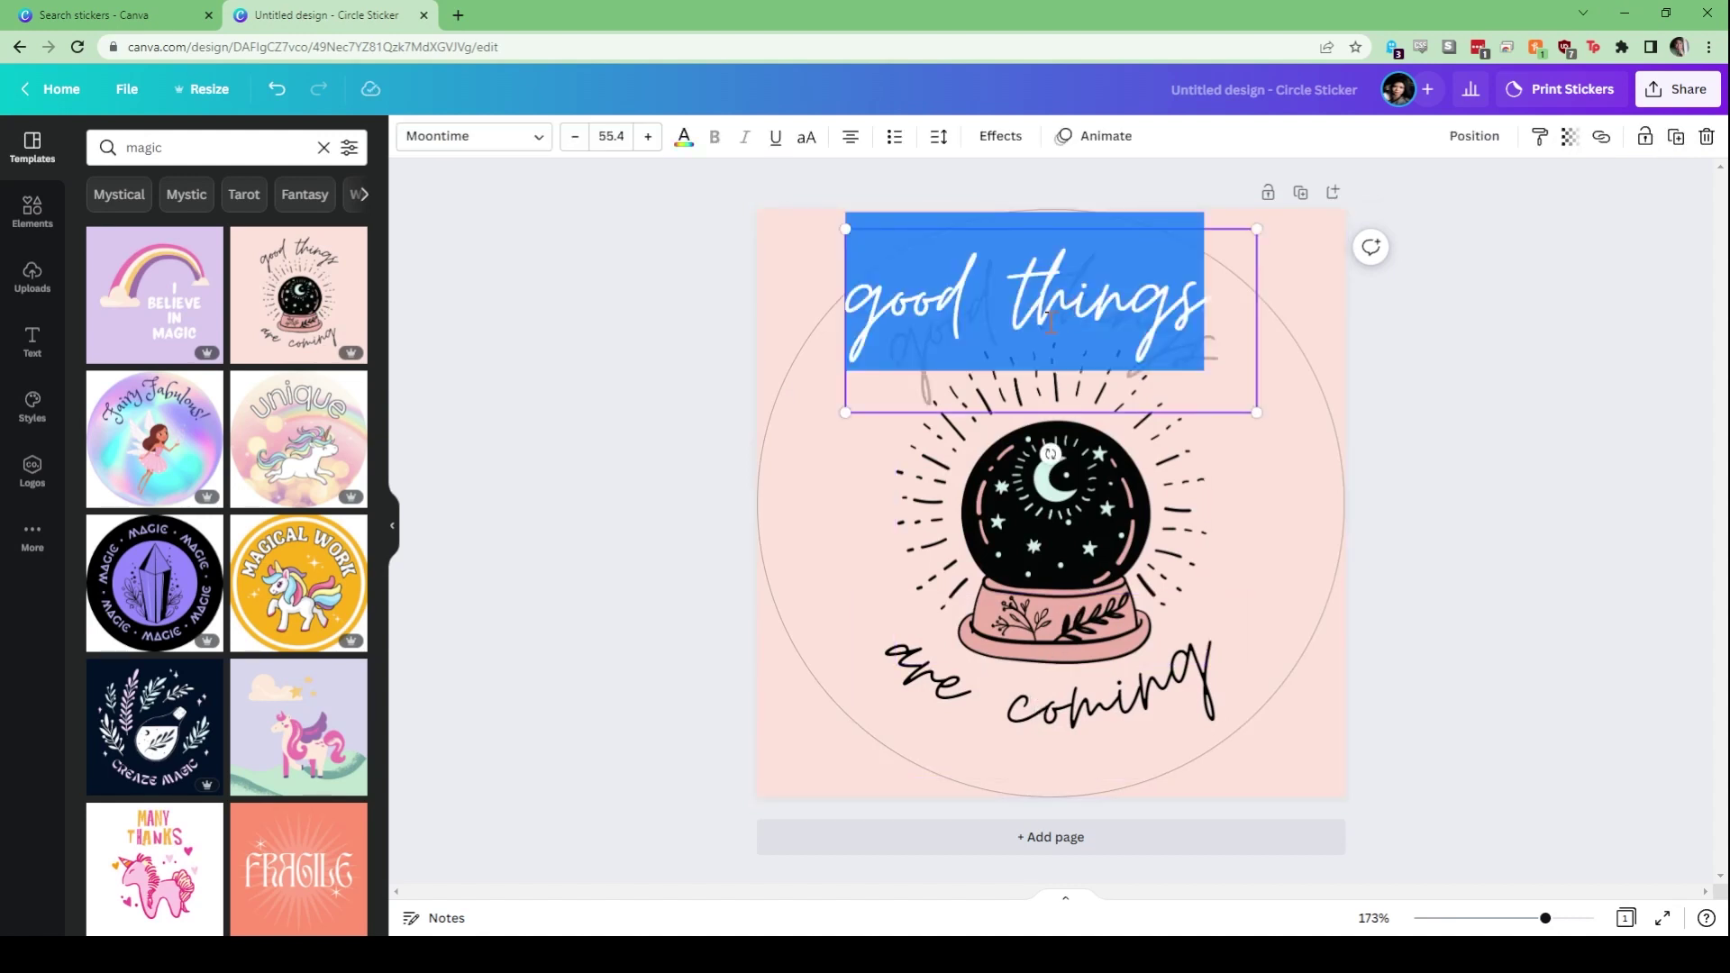
click(531, 143)
scroll(181, 611, down, 7)
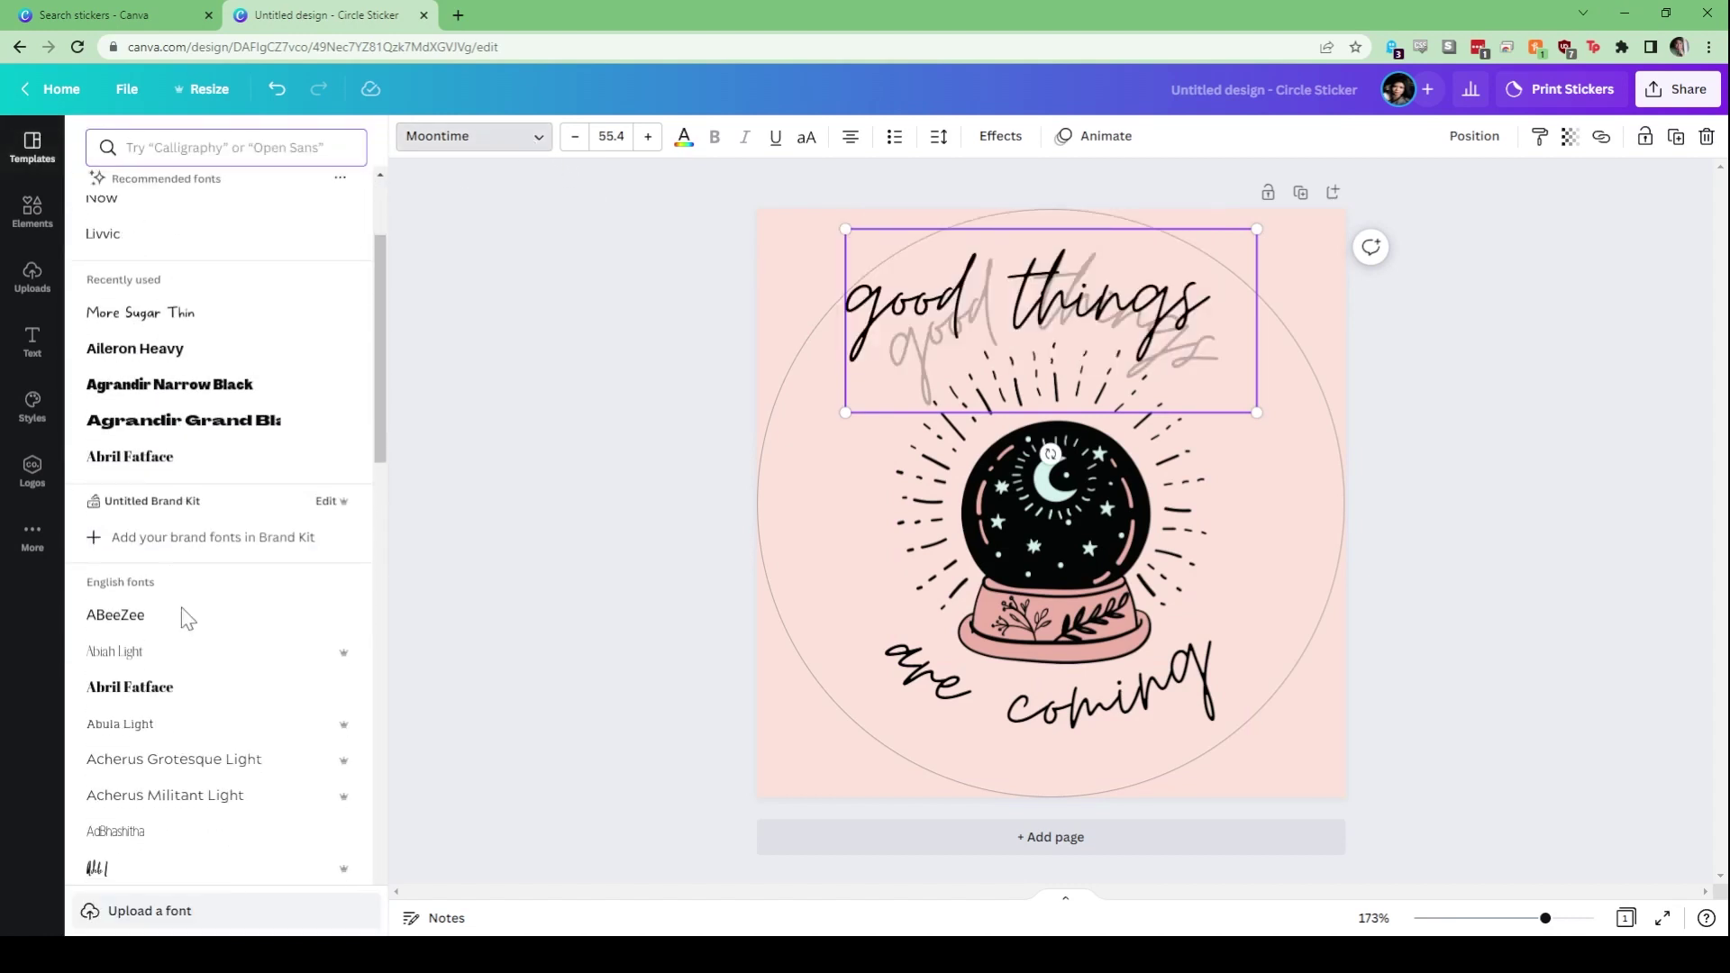
scroll(183, 620, down, 14)
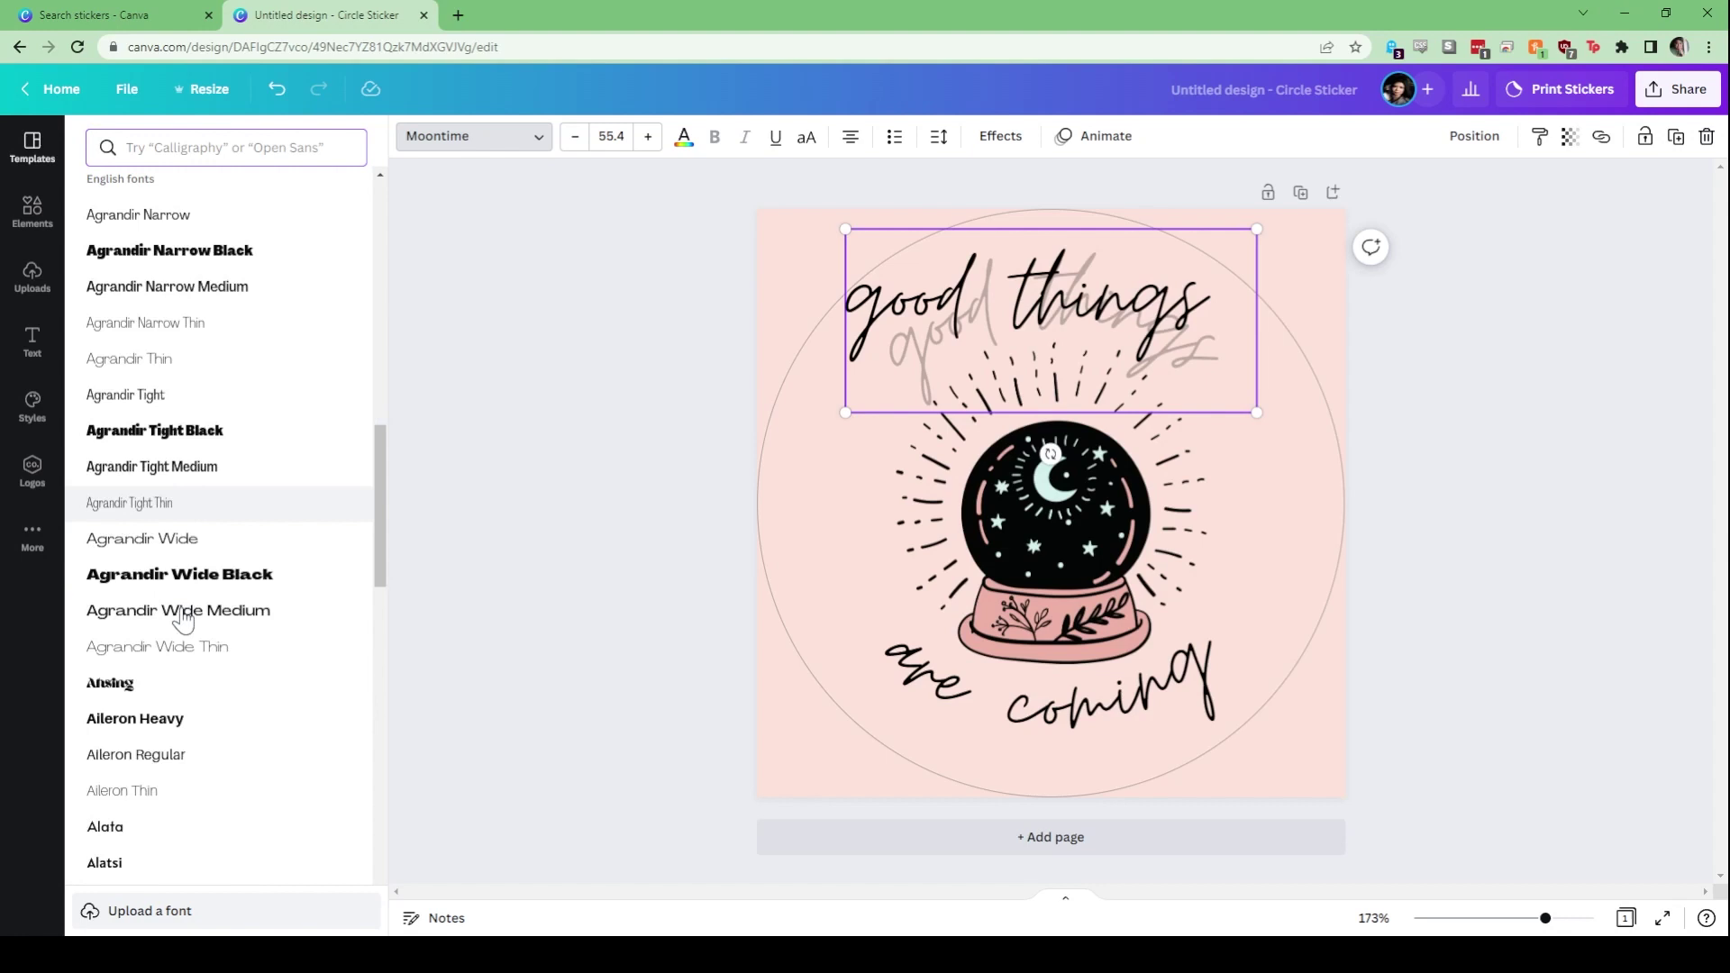
scroll(180, 617, down, 12)
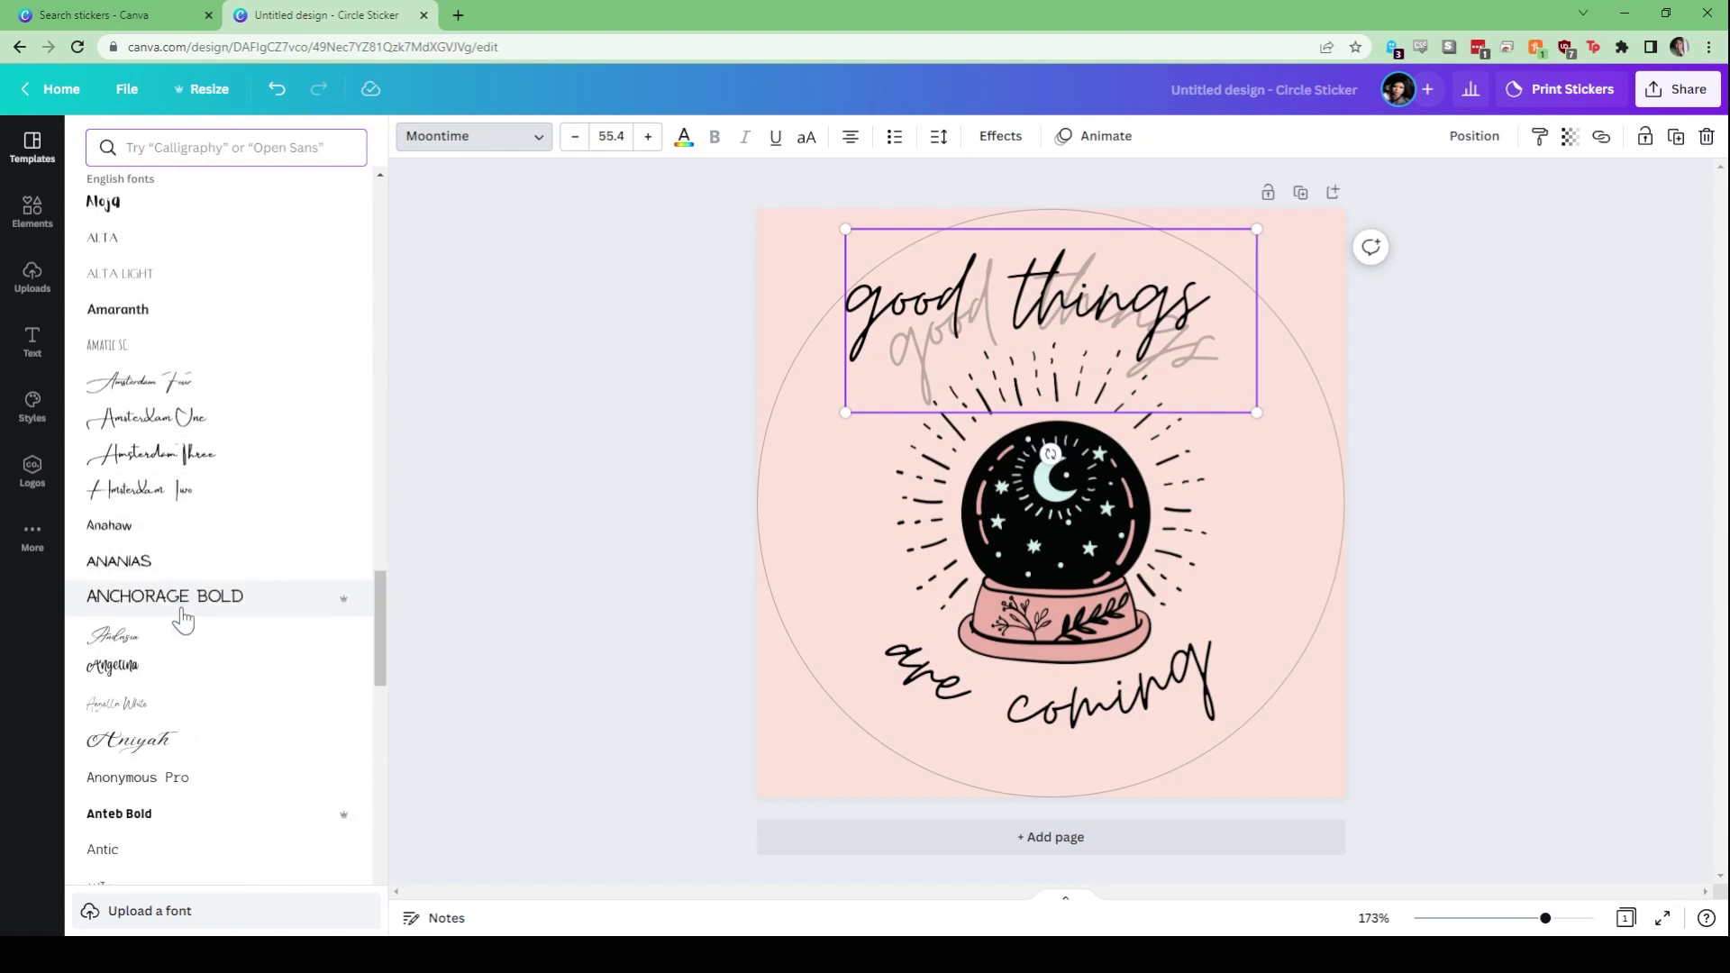
click(502, 392)
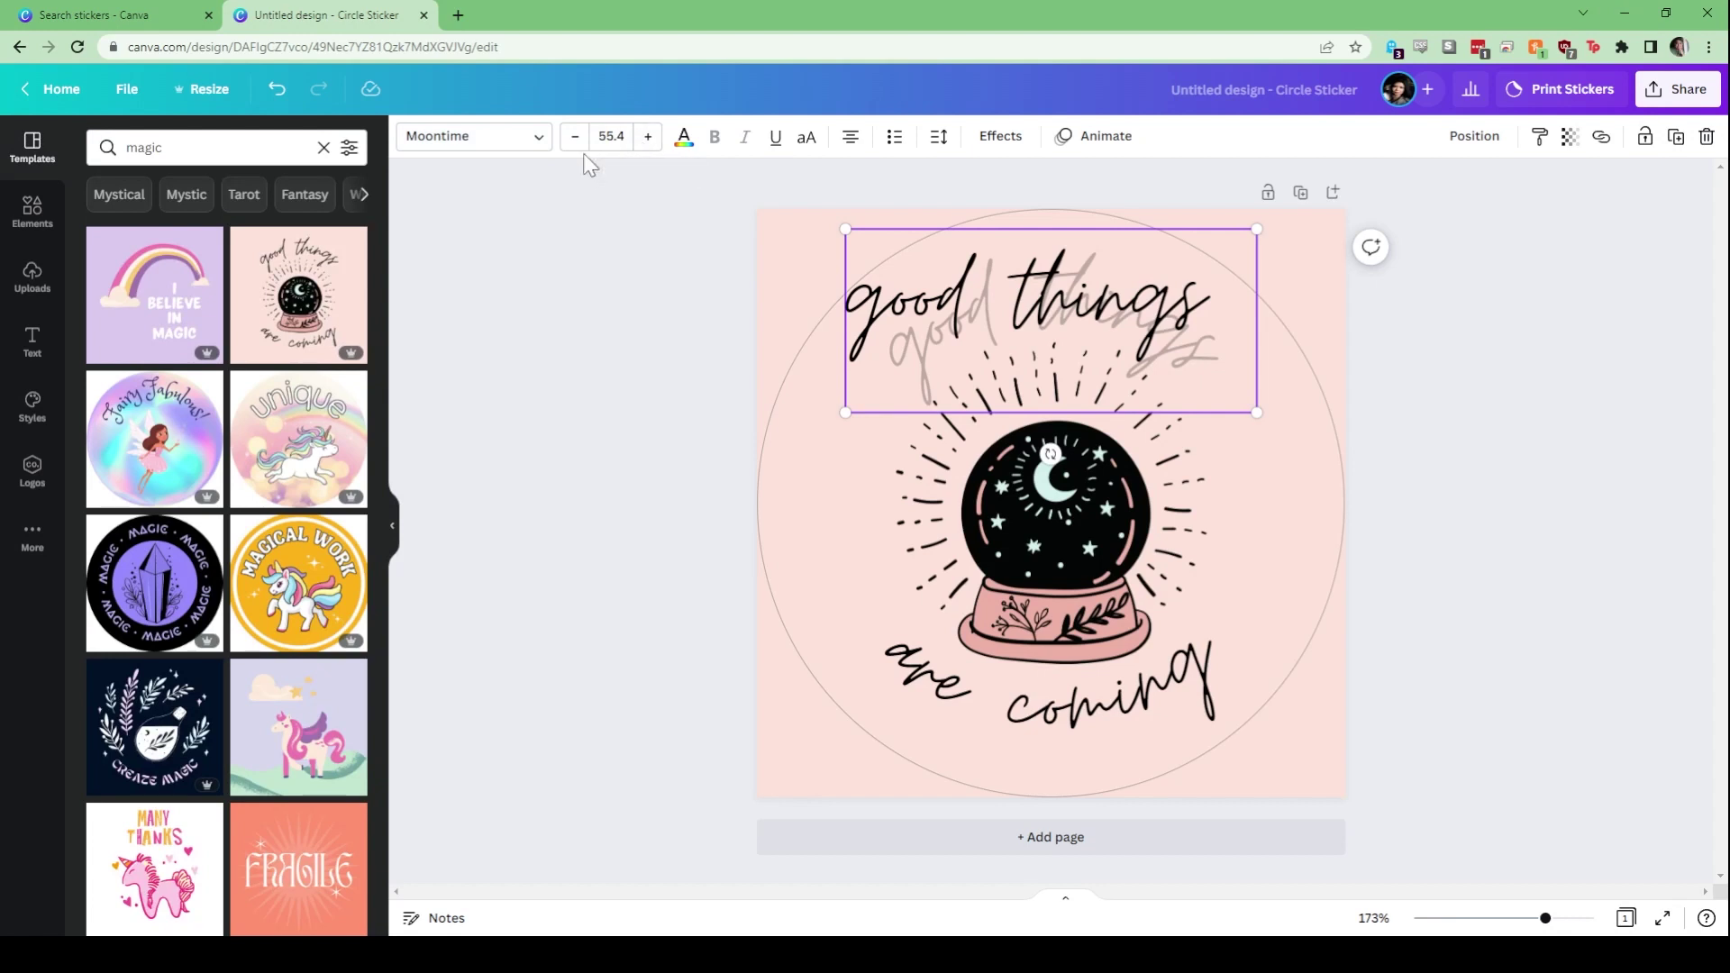
click(684, 139)
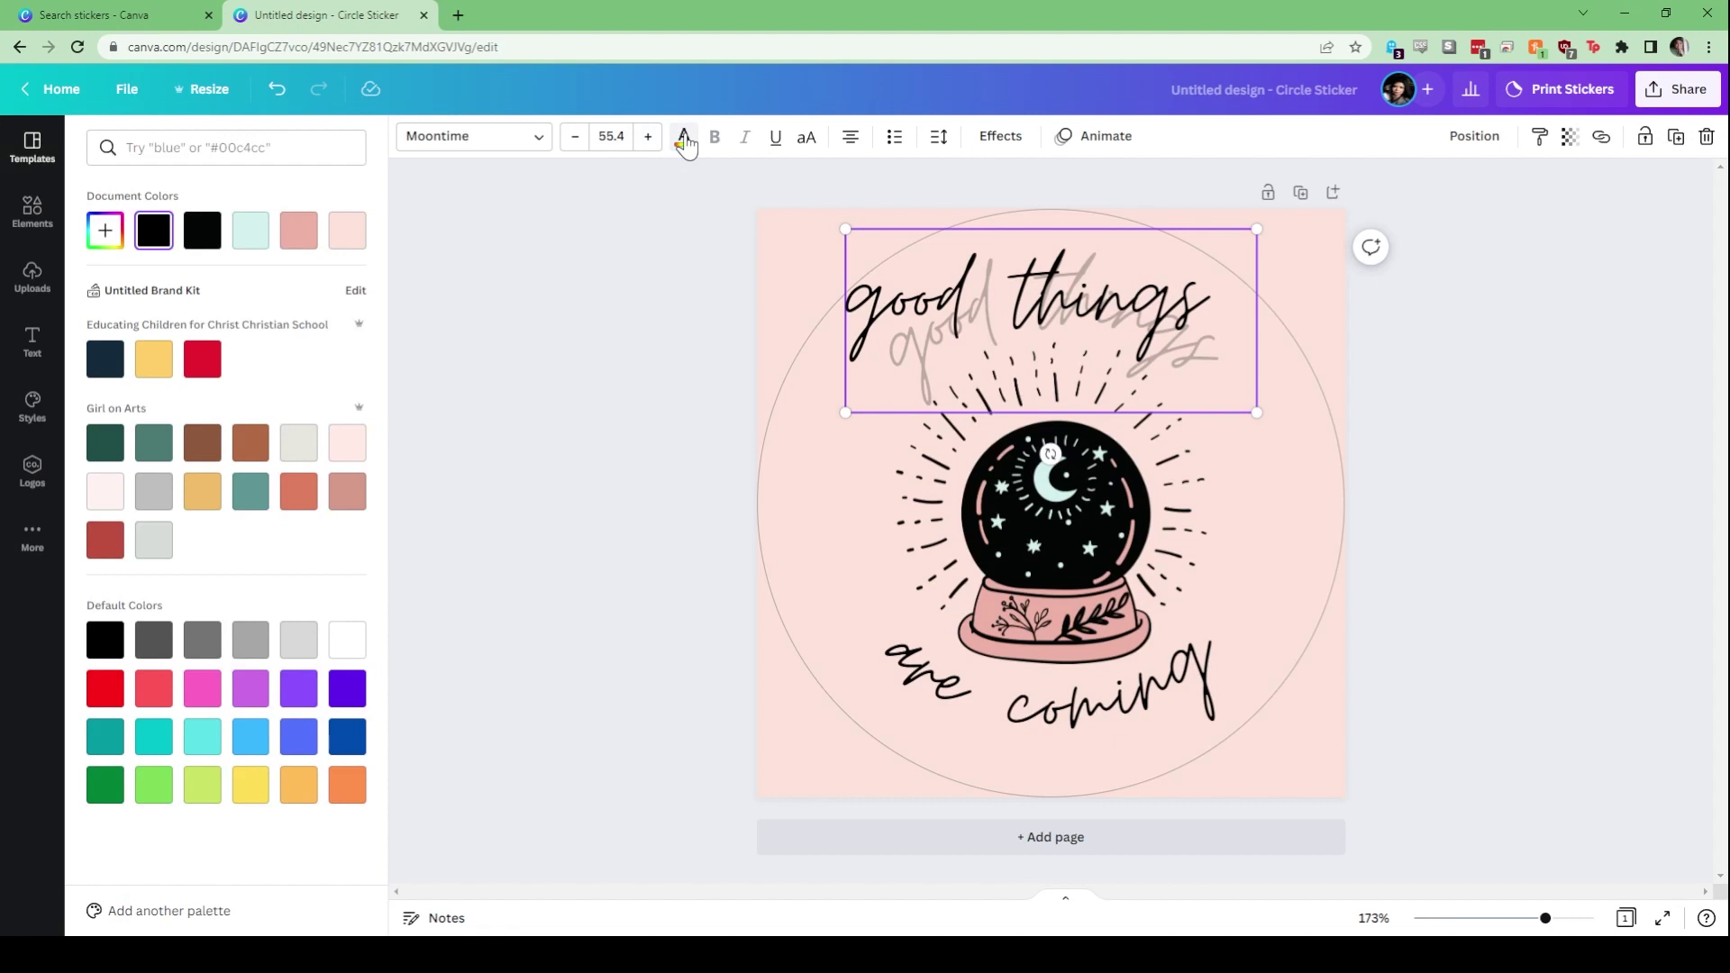
click(804, 271)
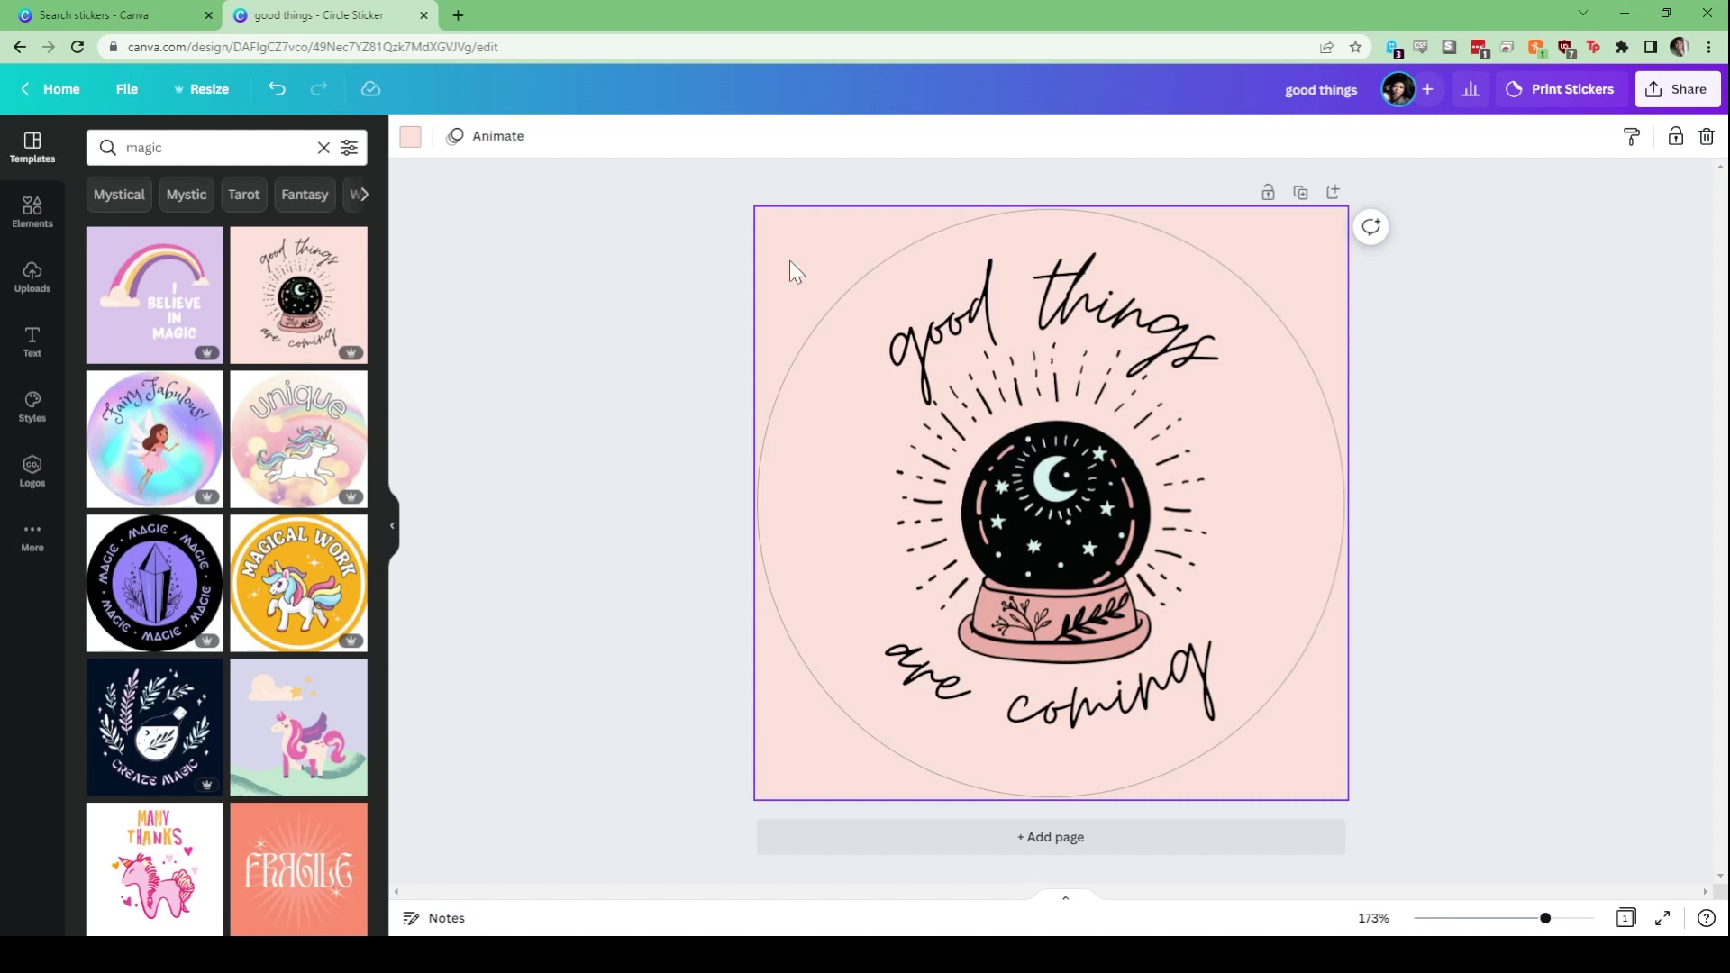
Make the page background mint and change the curved bottom text to 'your spirit guides'
click(410, 137)
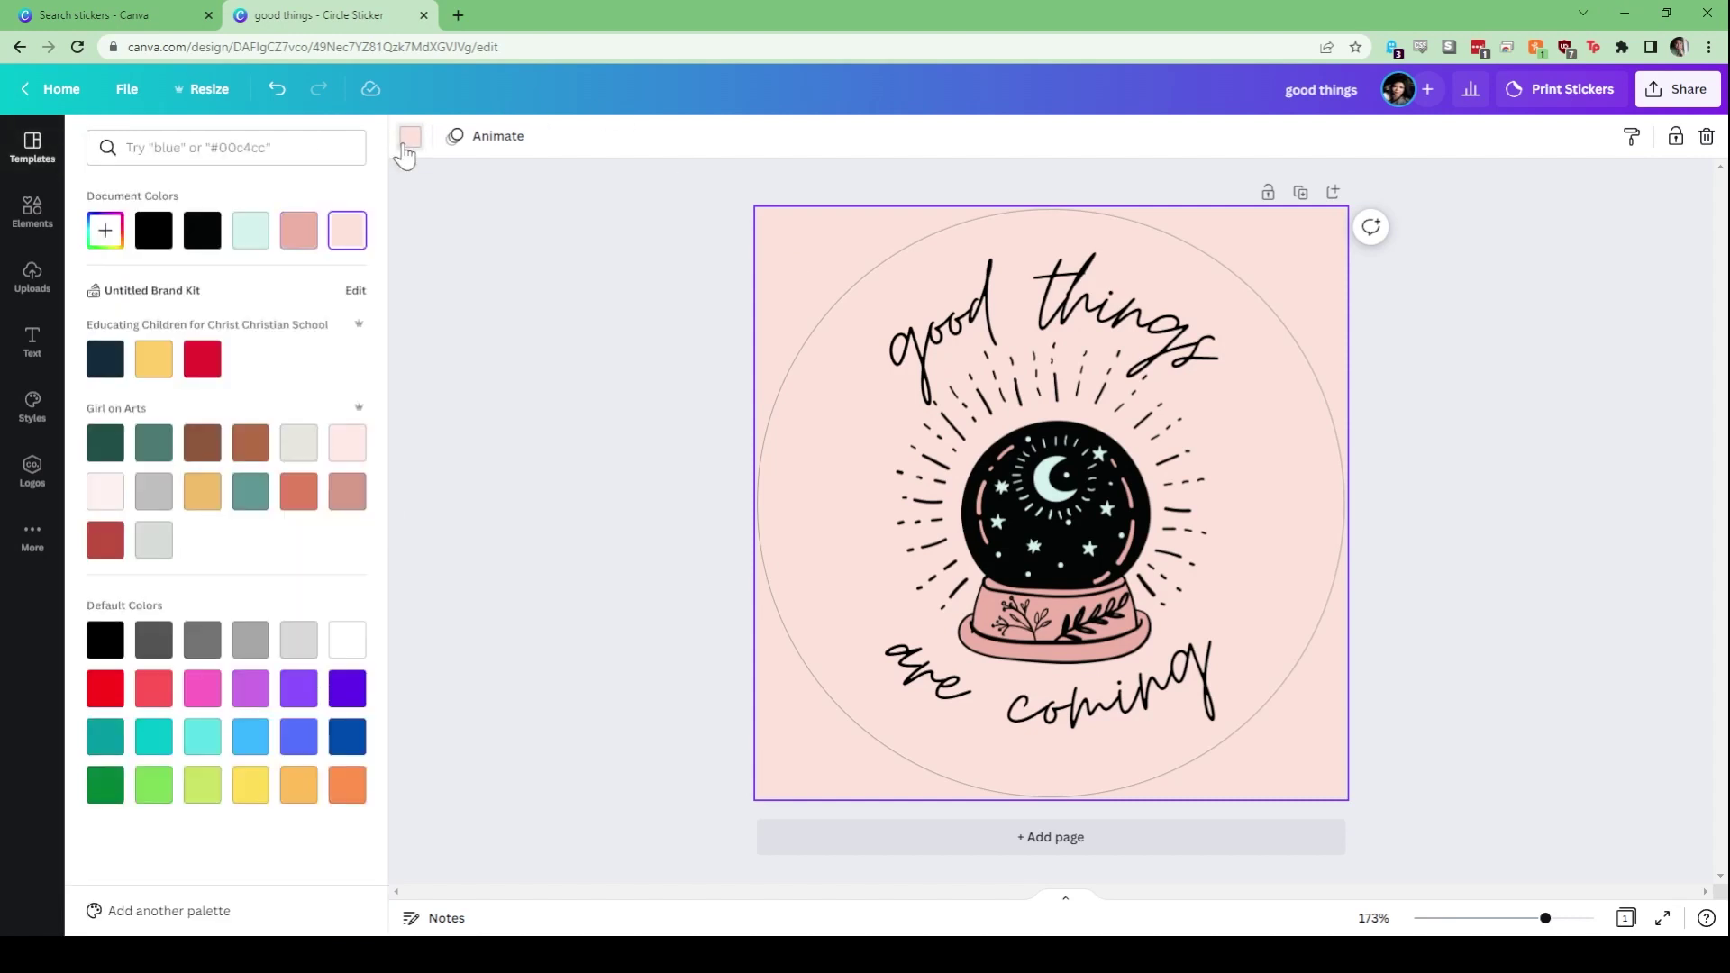
click(255, 240)
click(475, 277)
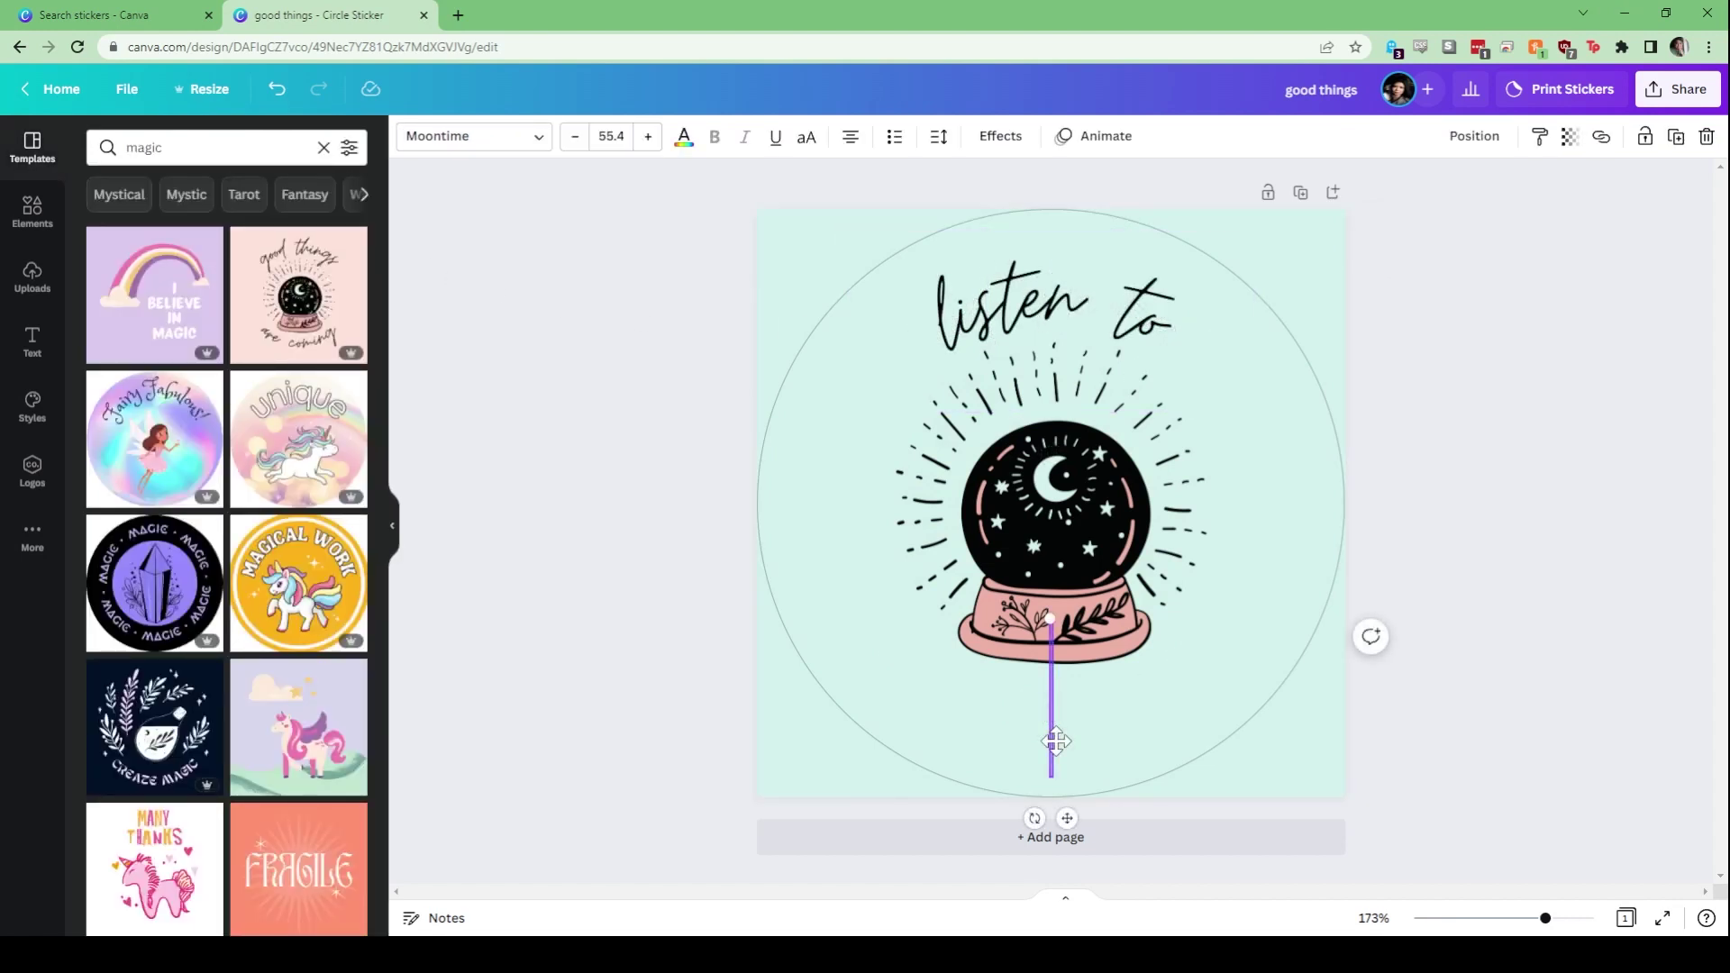
text(your spirit guides)
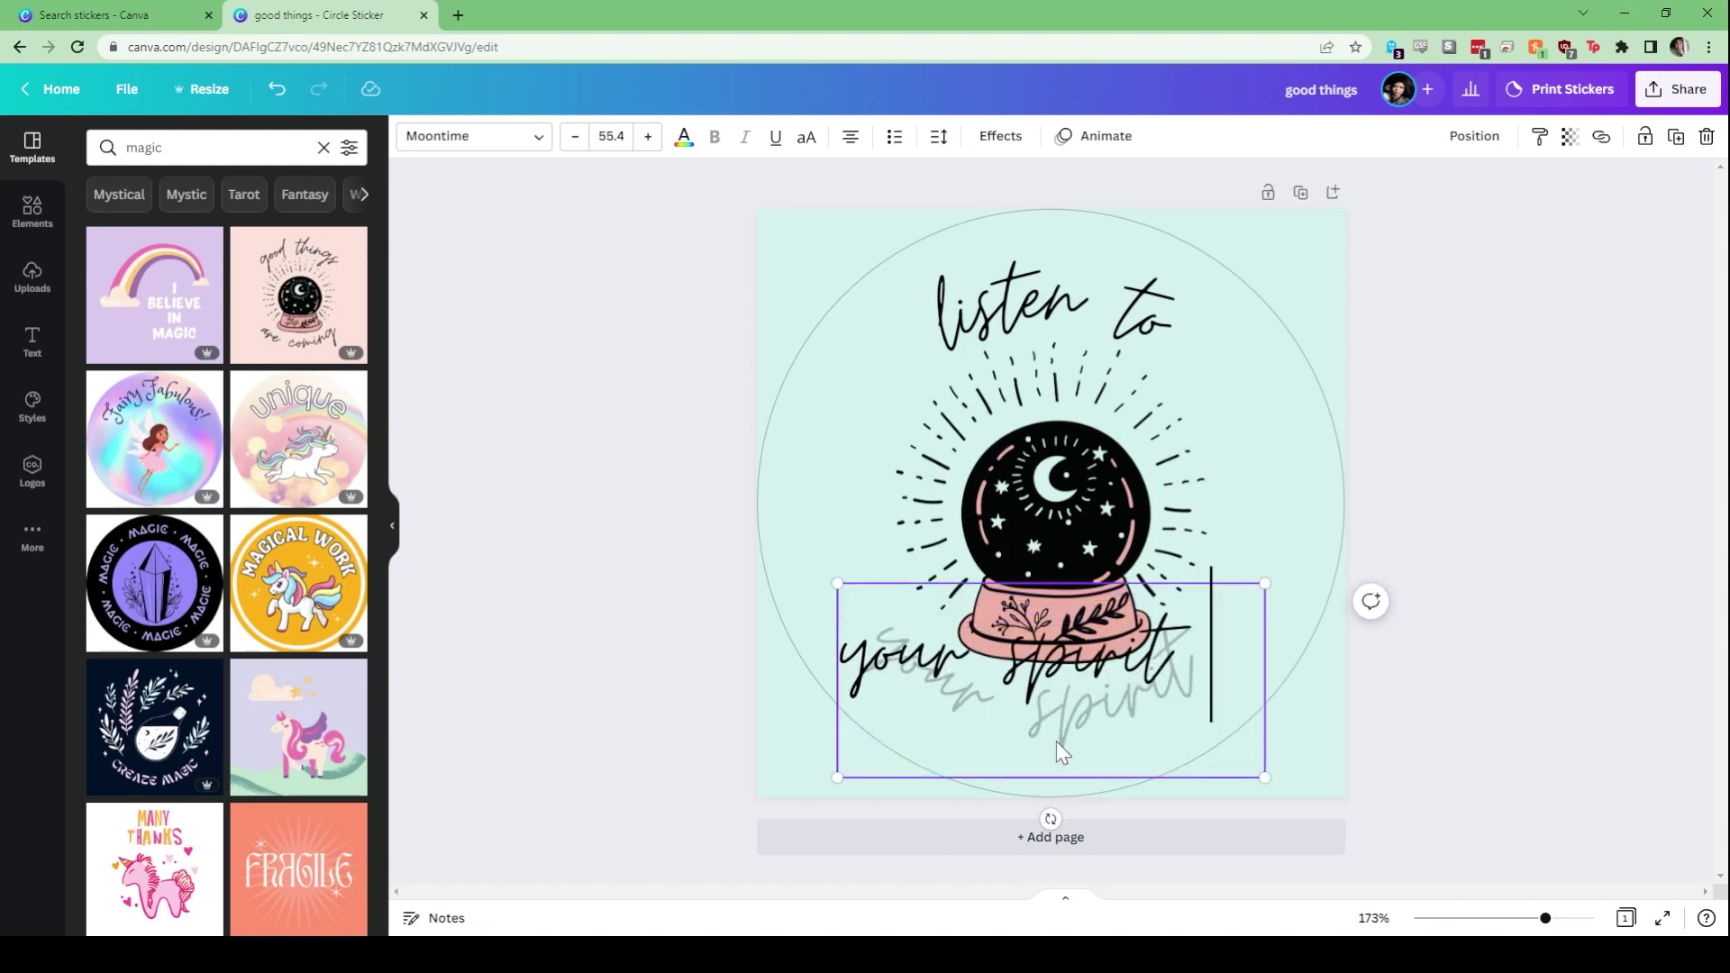
click(713, 702)
drag(1024, 712, 1026, 726)
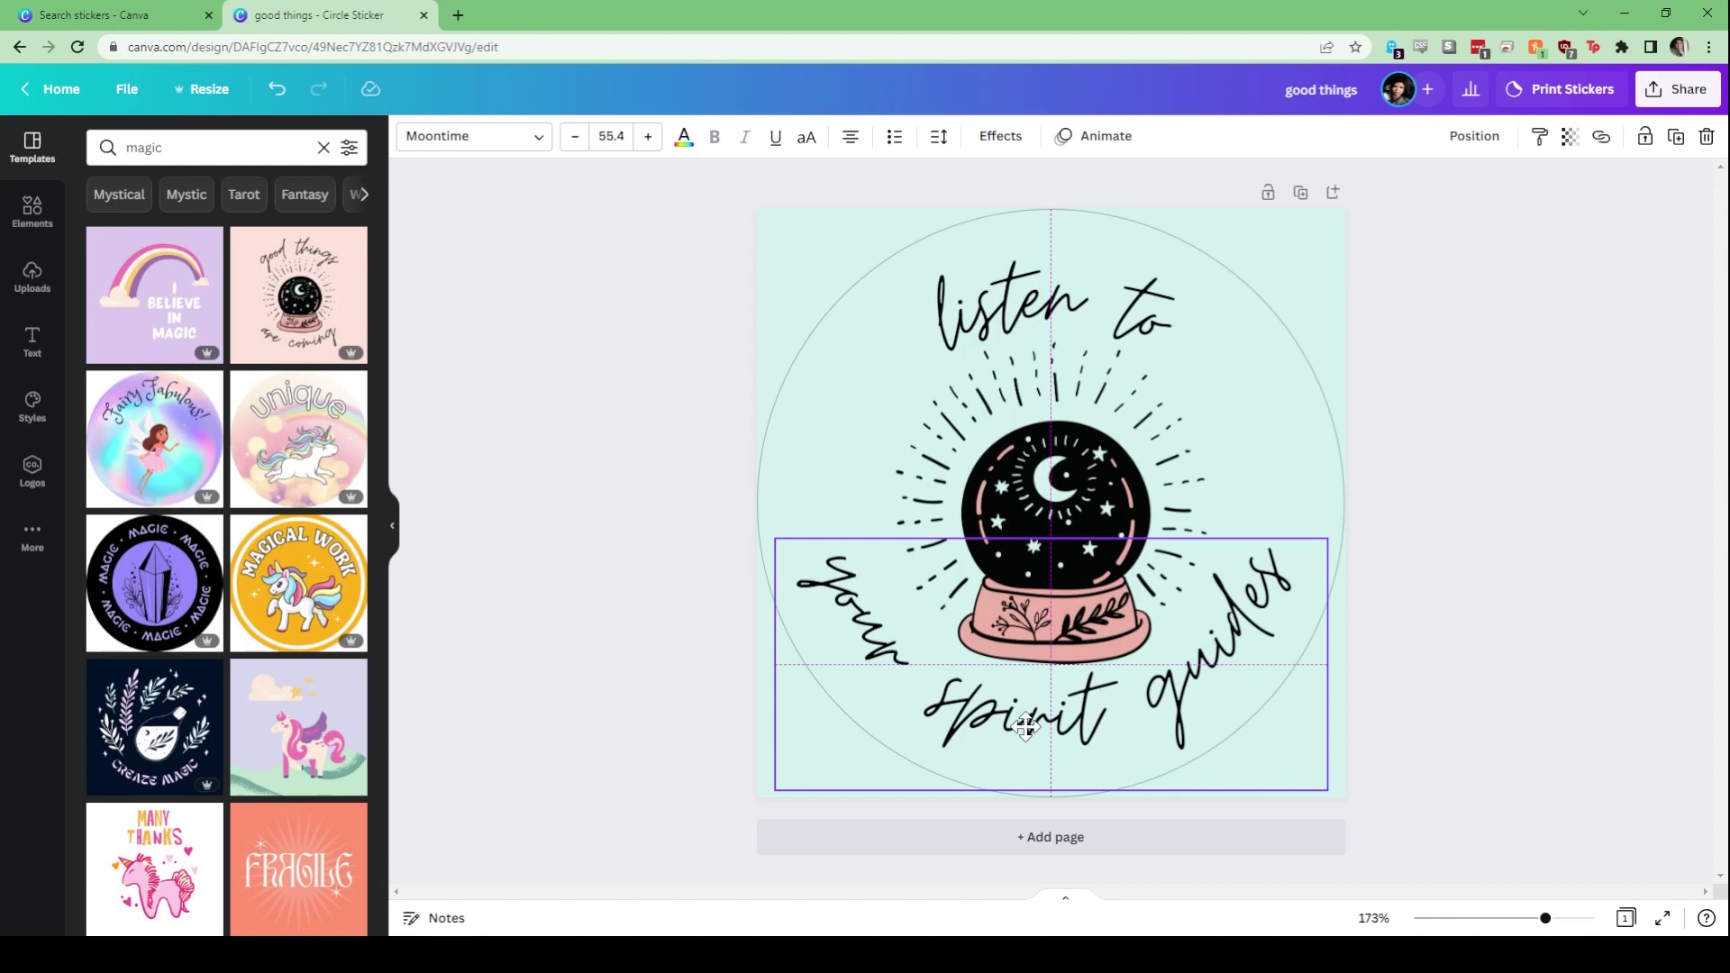
click(672, 631)
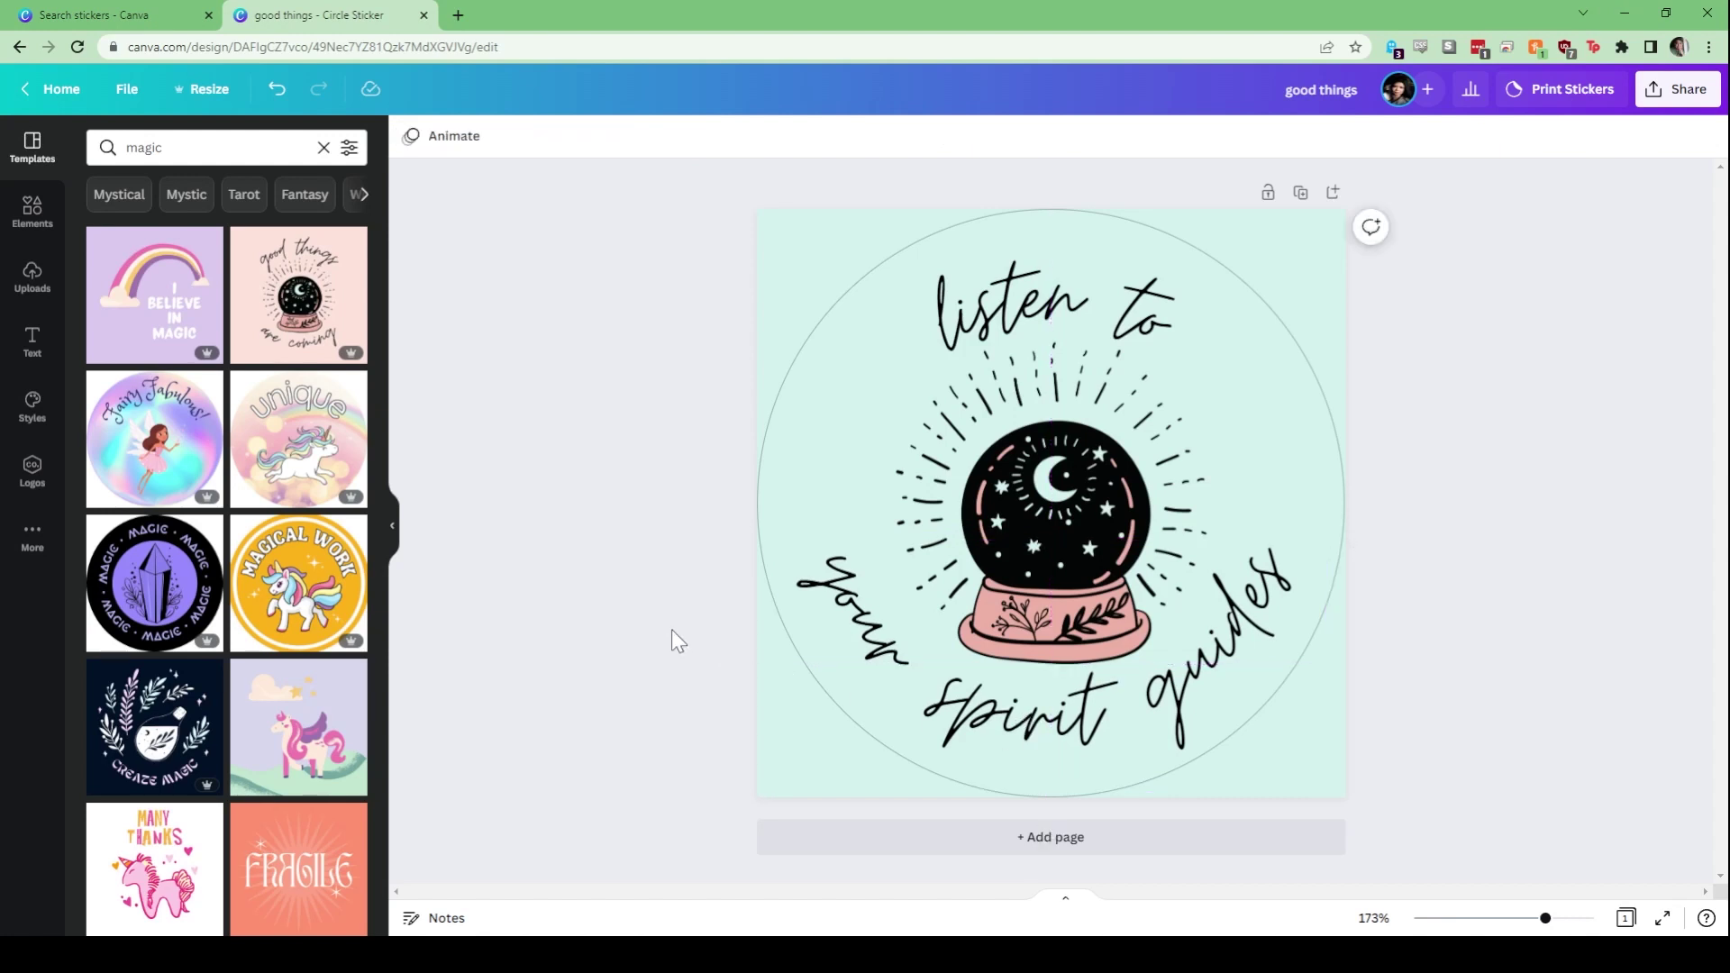
click(1078, 506)
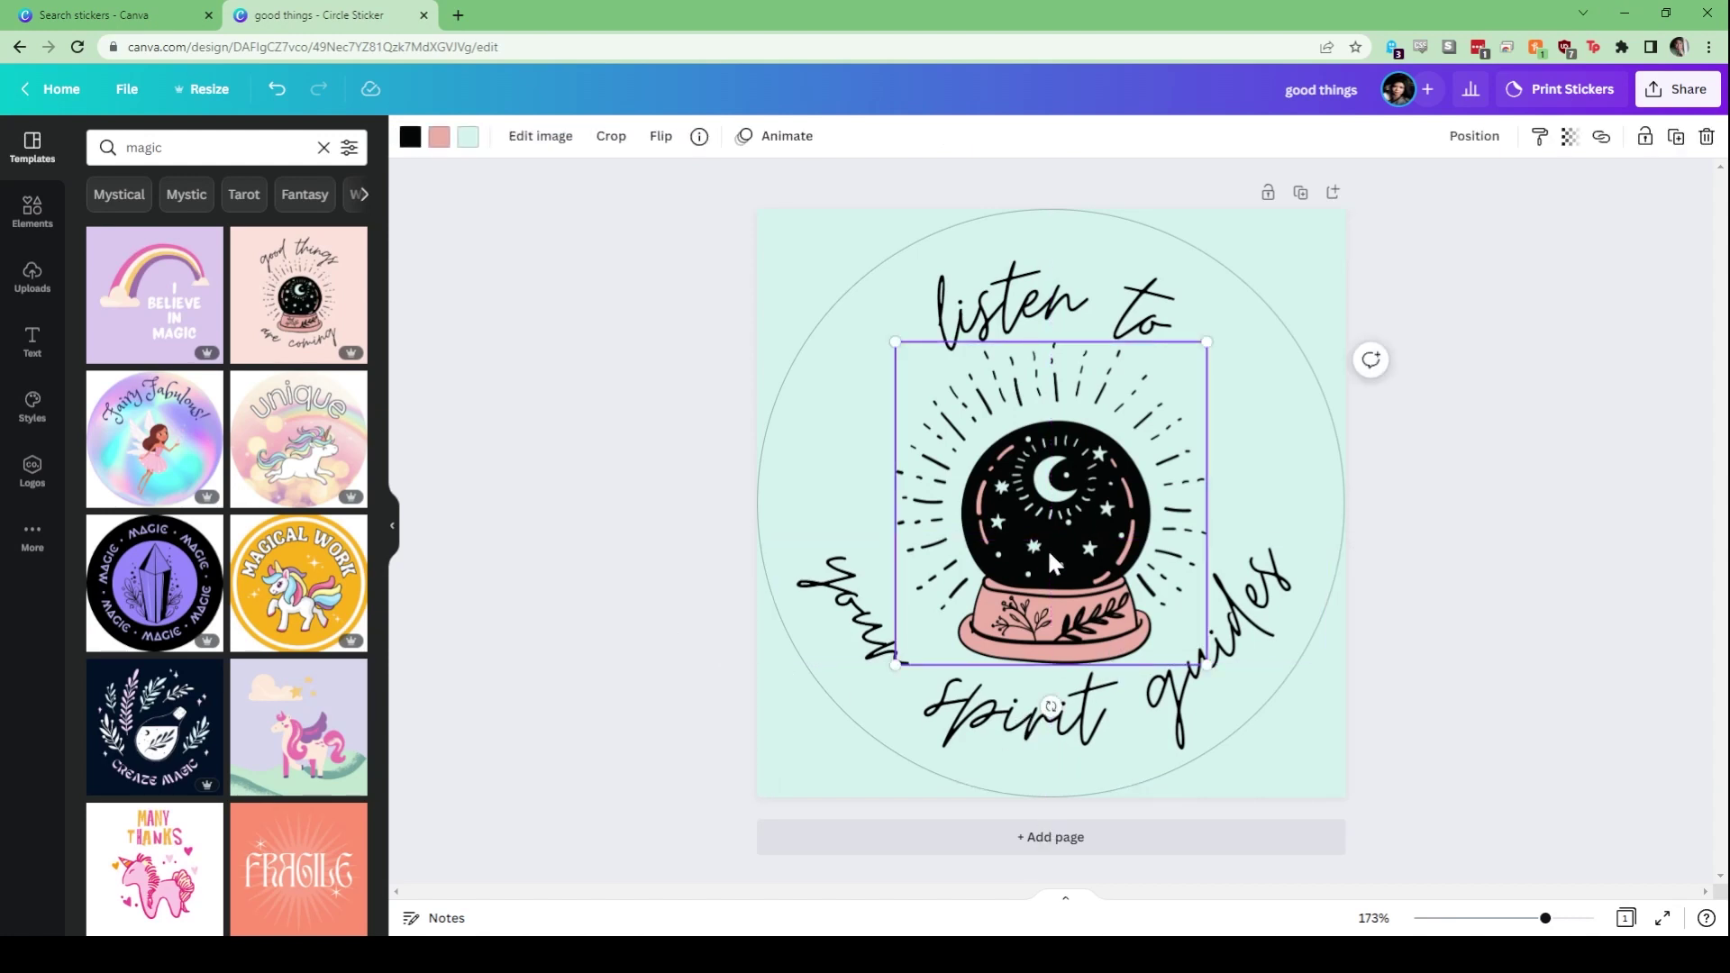
click(439, 137)
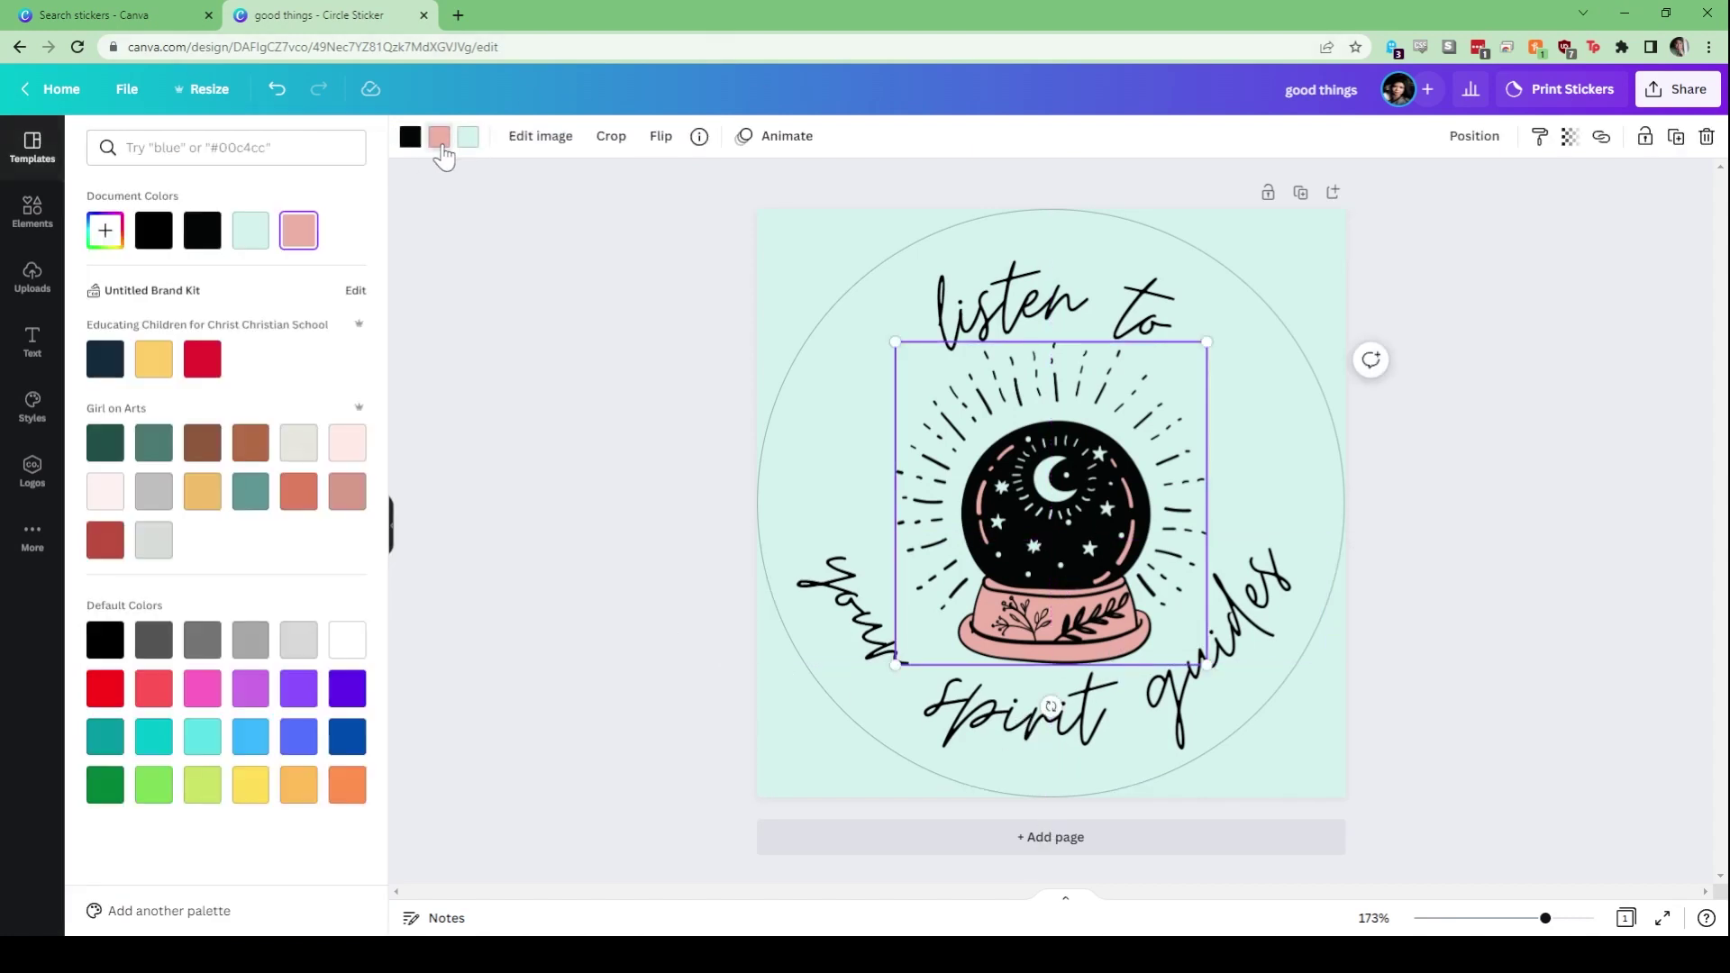
click(112, 369)
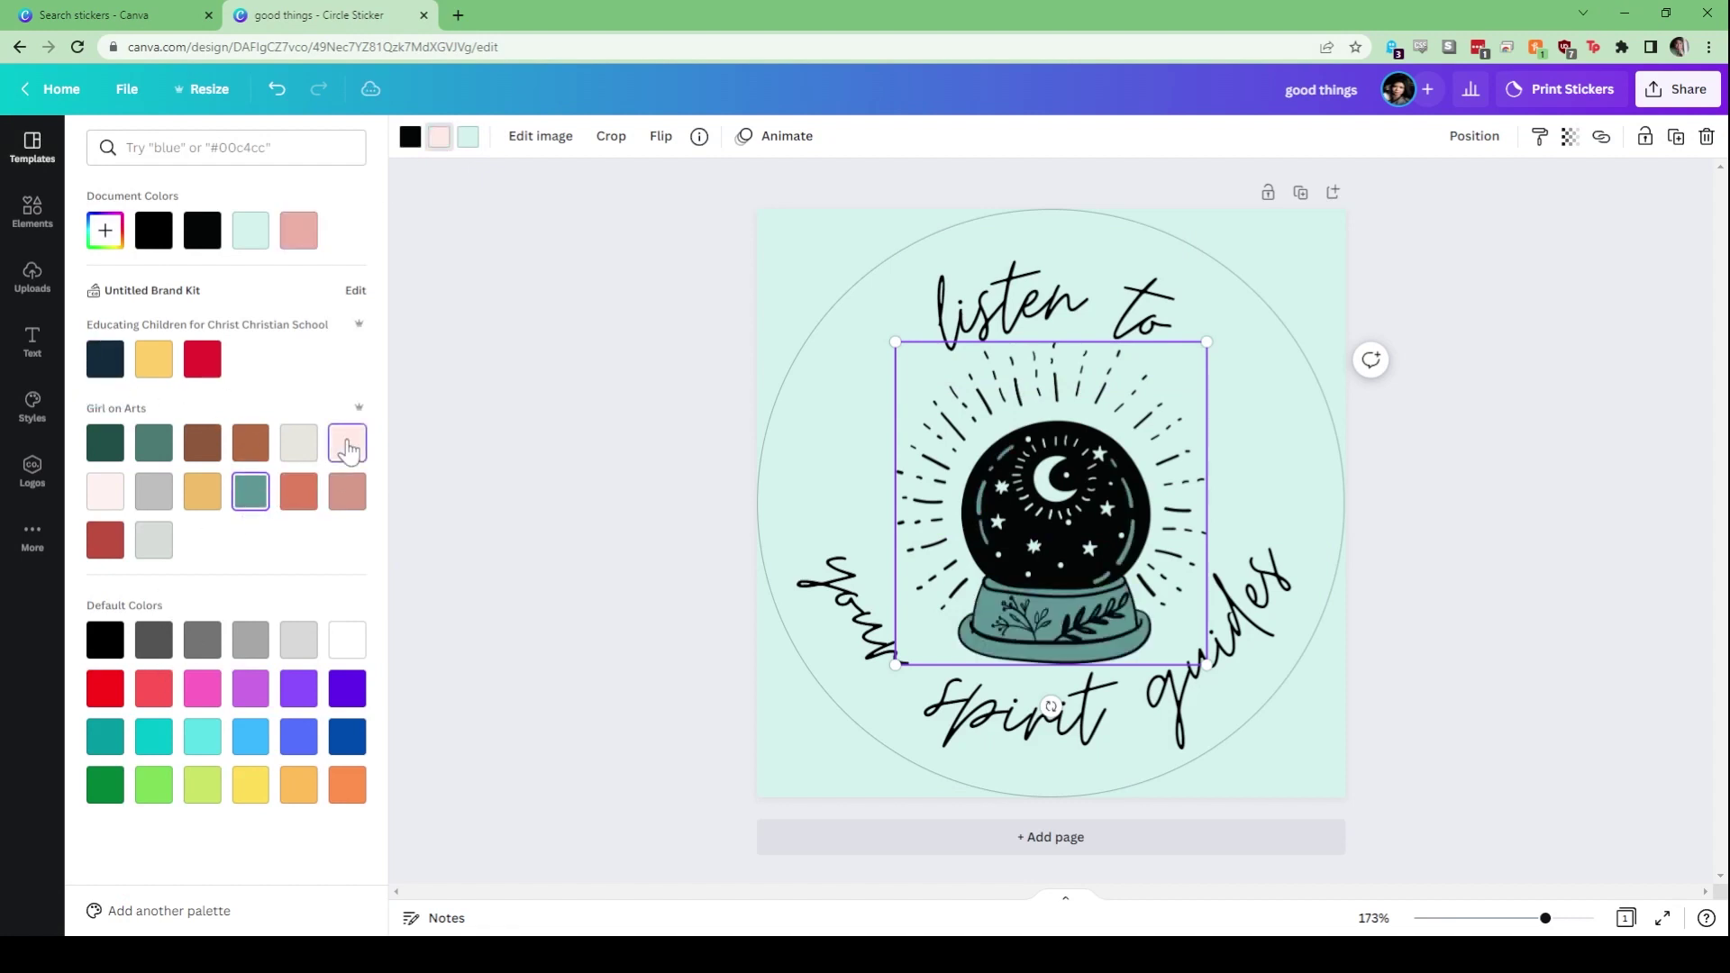
click(346, 493)
click(295, 246)
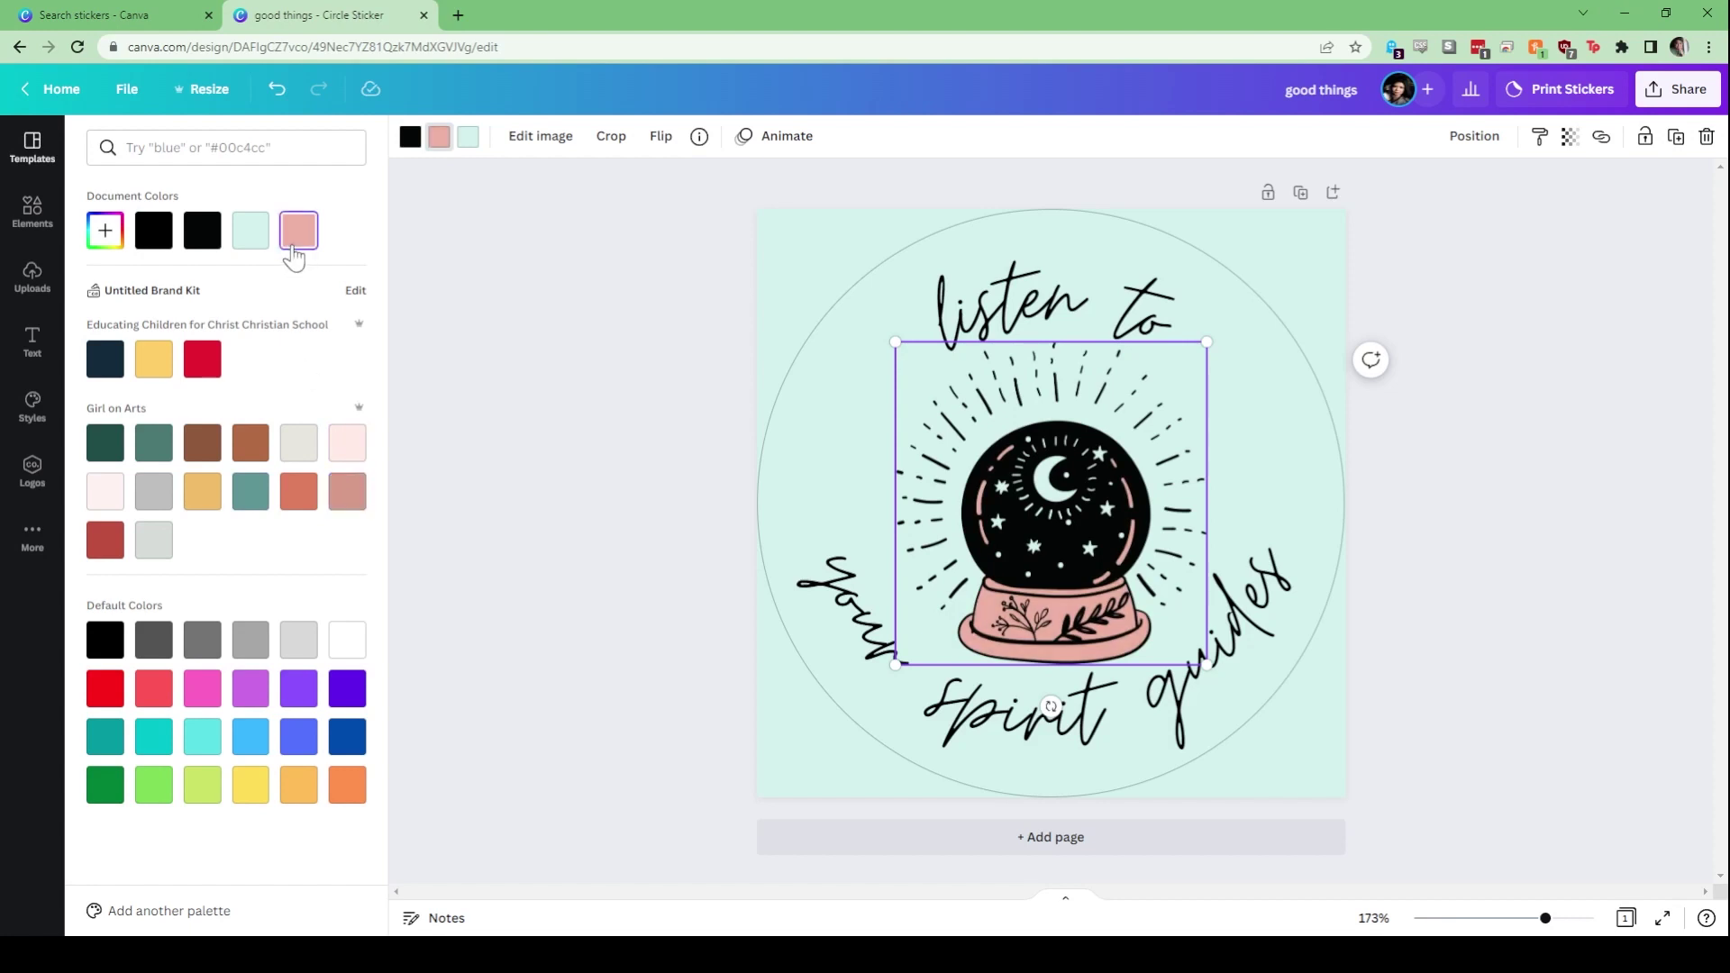
click(1163, 299)
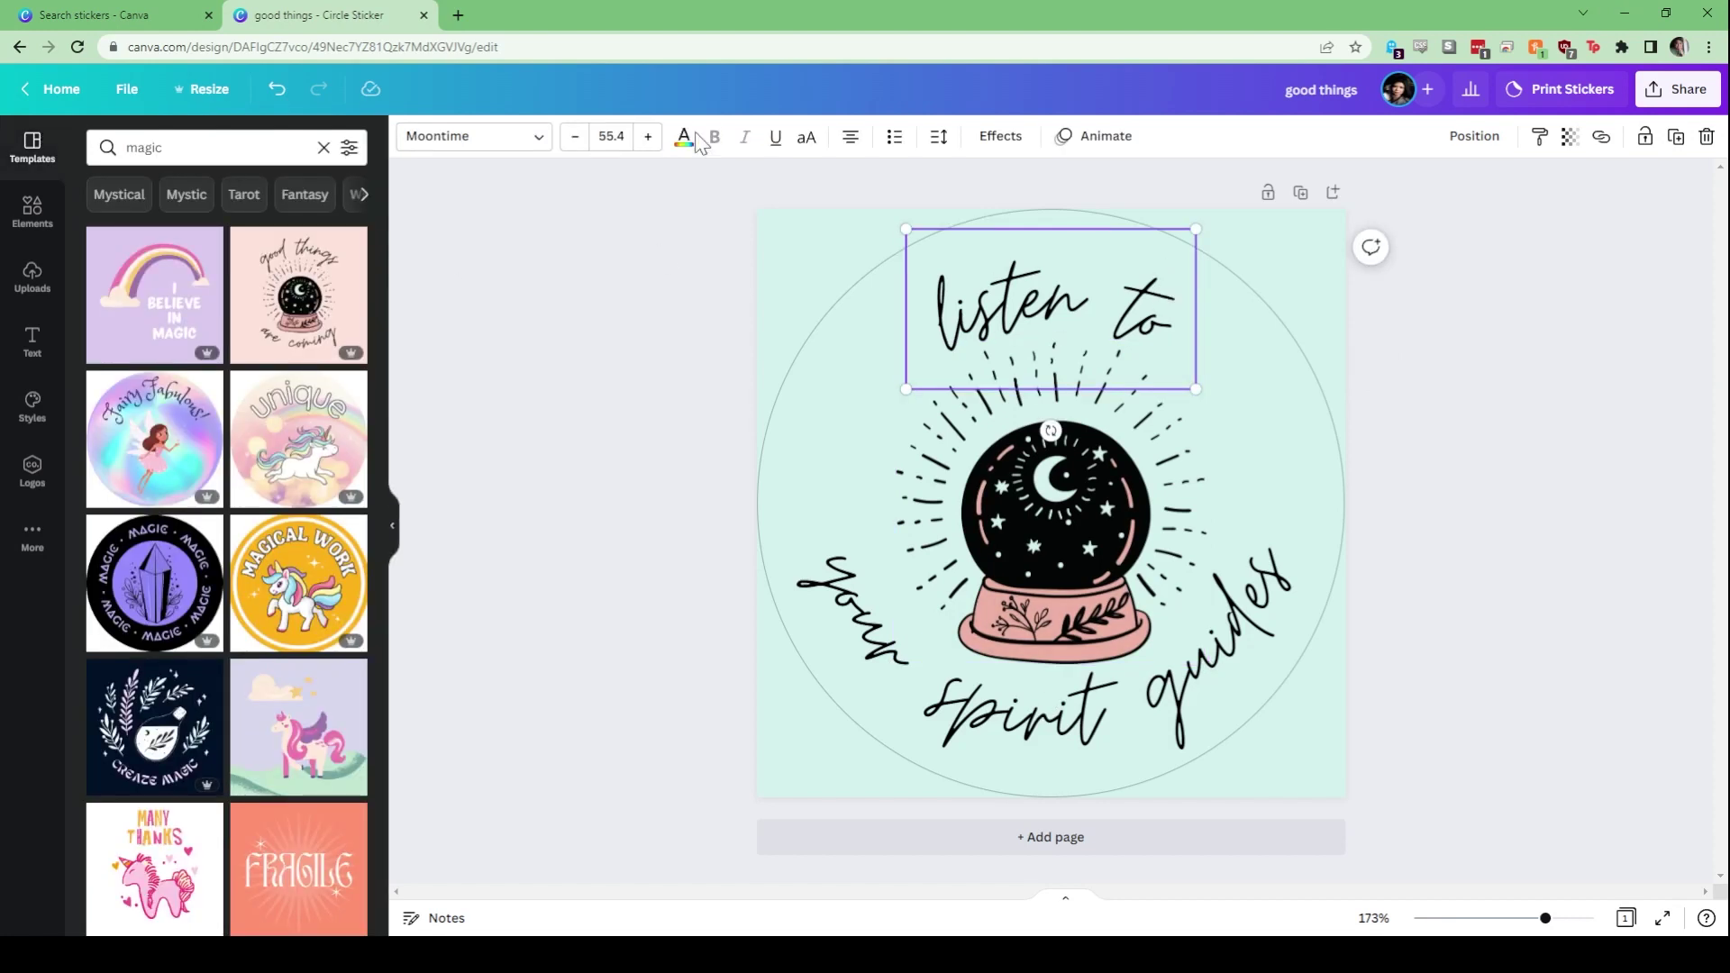
Colour both the 'listen to' and 'your spirit guides' text teal-green from the palette
click(685, 143)
click(346, 445)
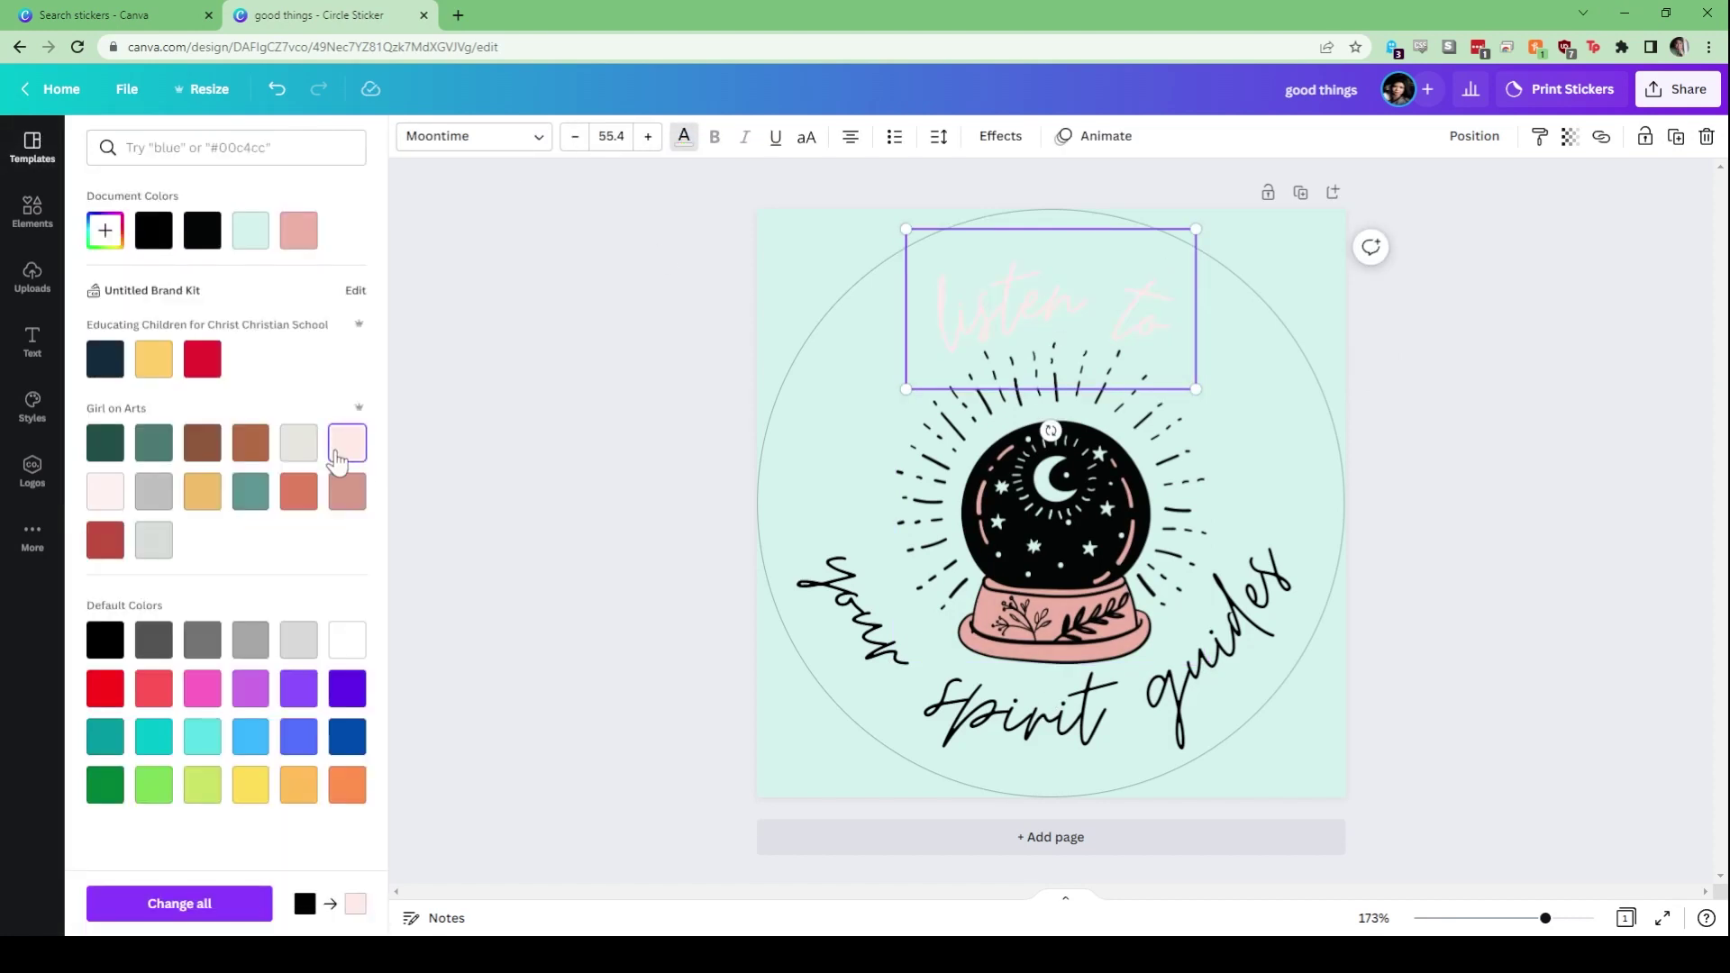
click(147, 448)
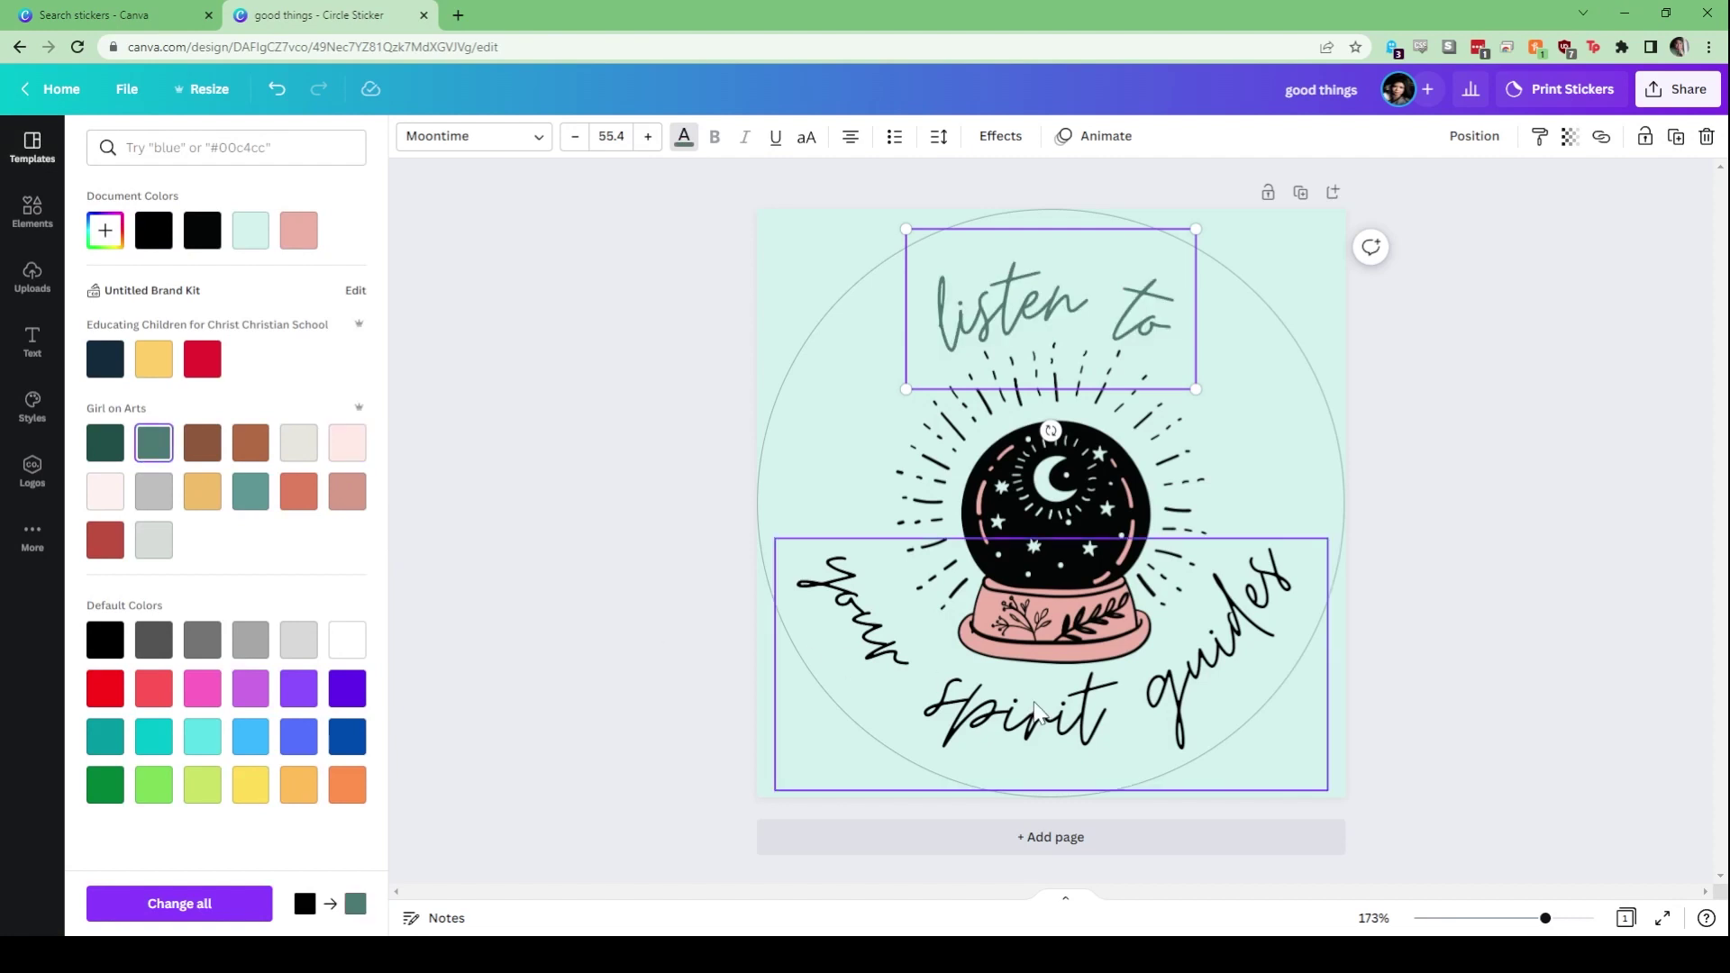
click(1038, 713)
click(151, 448)
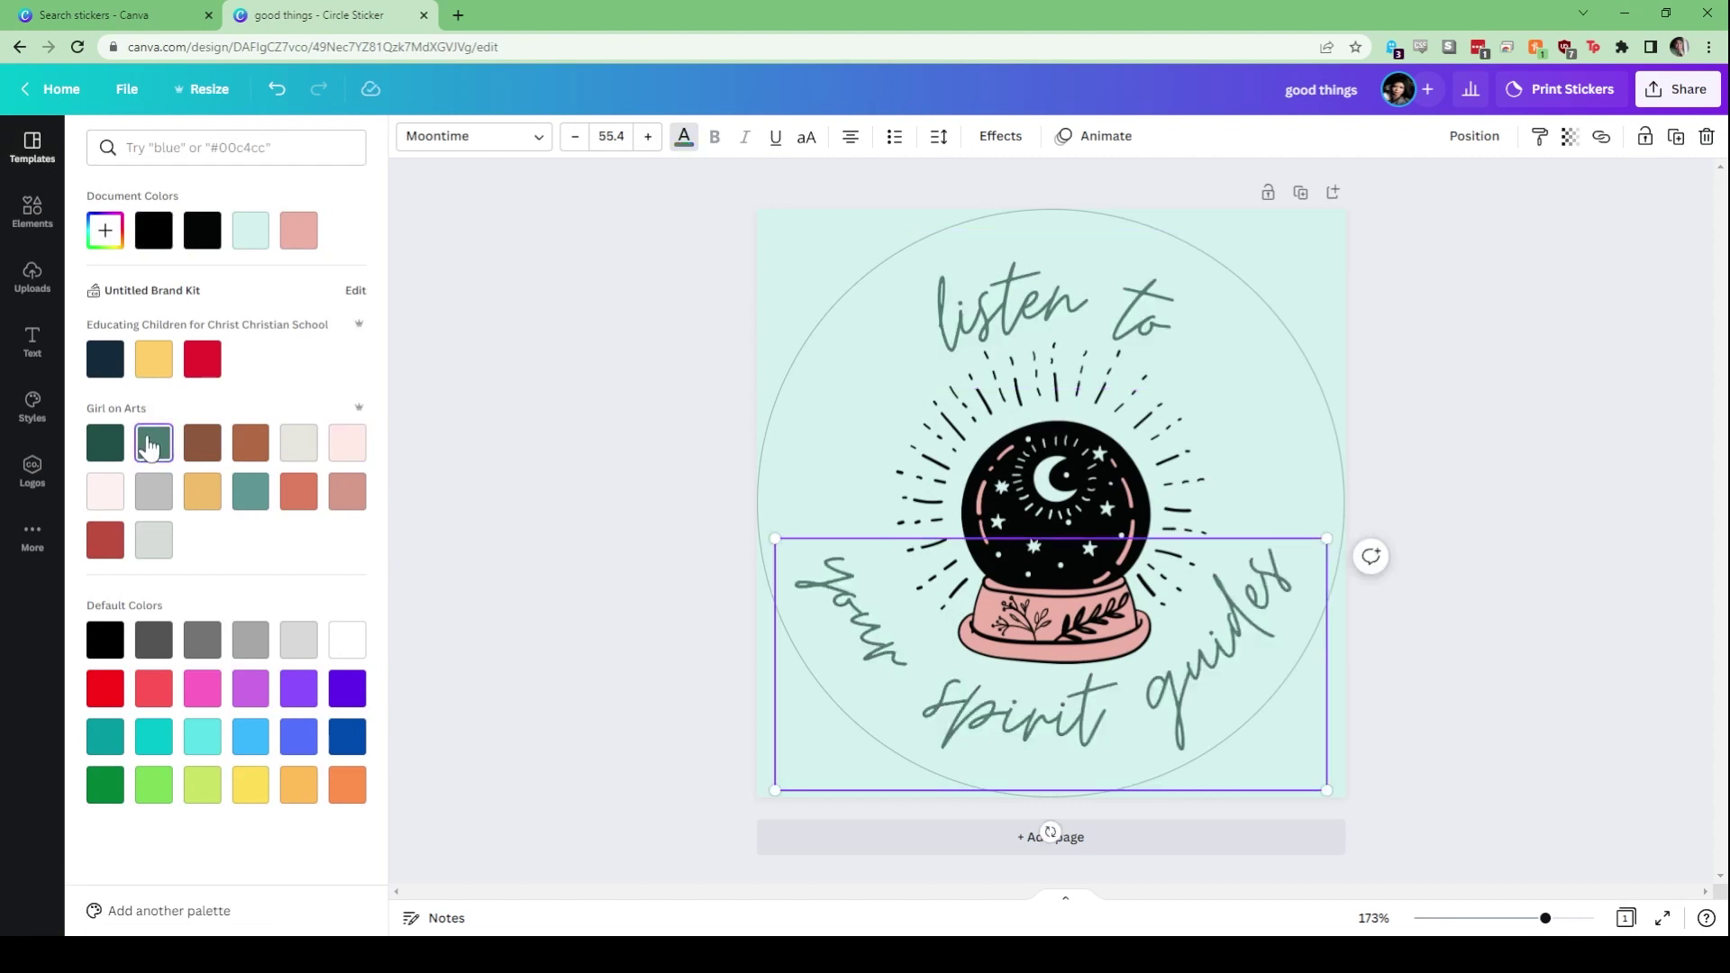
click(474, 441)
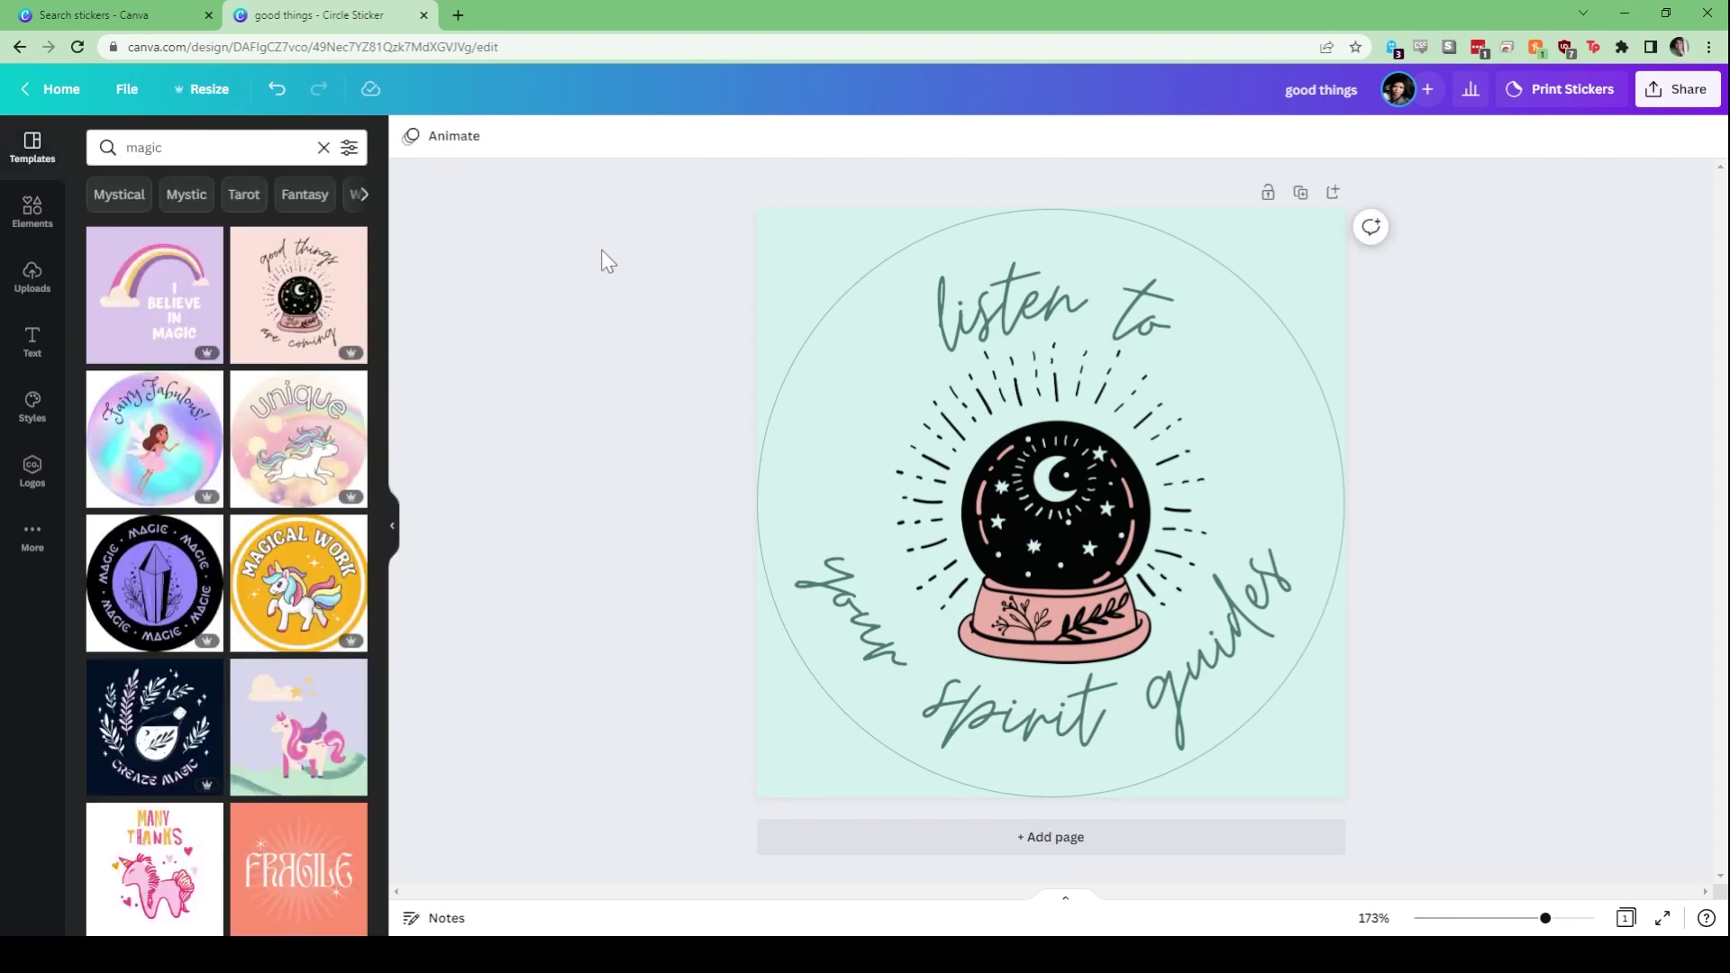
click(30, 221)
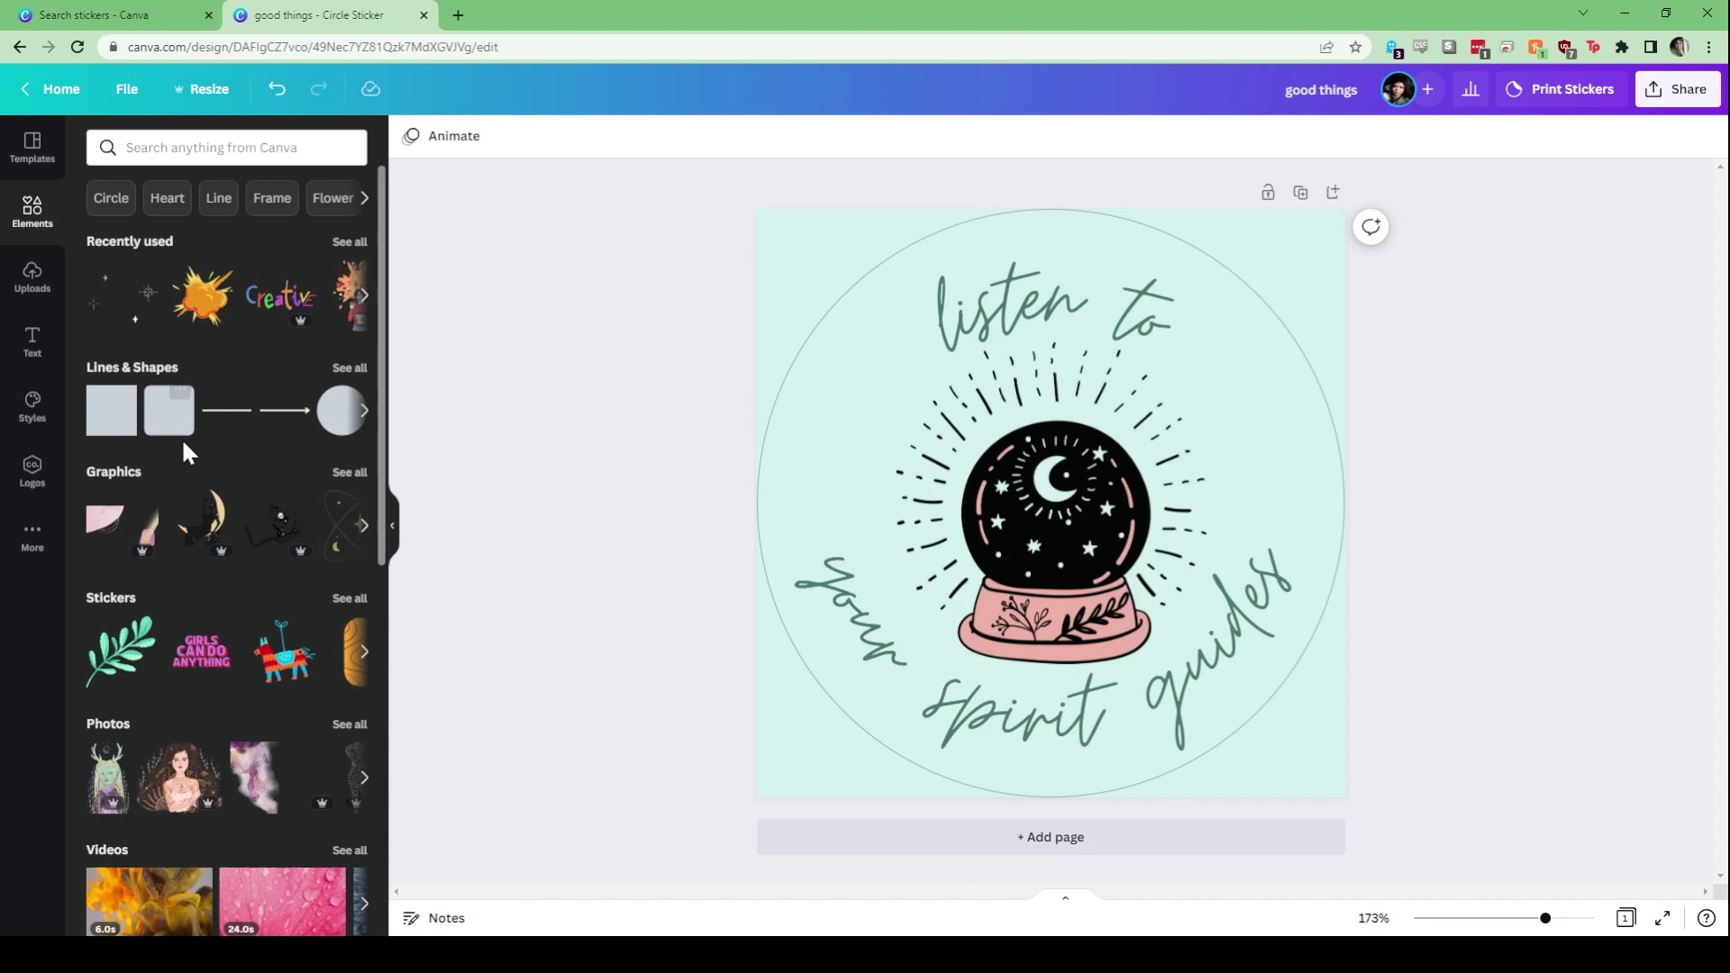
scroll(182, 438, down, 3)
scroll(183, 454, down, 9)
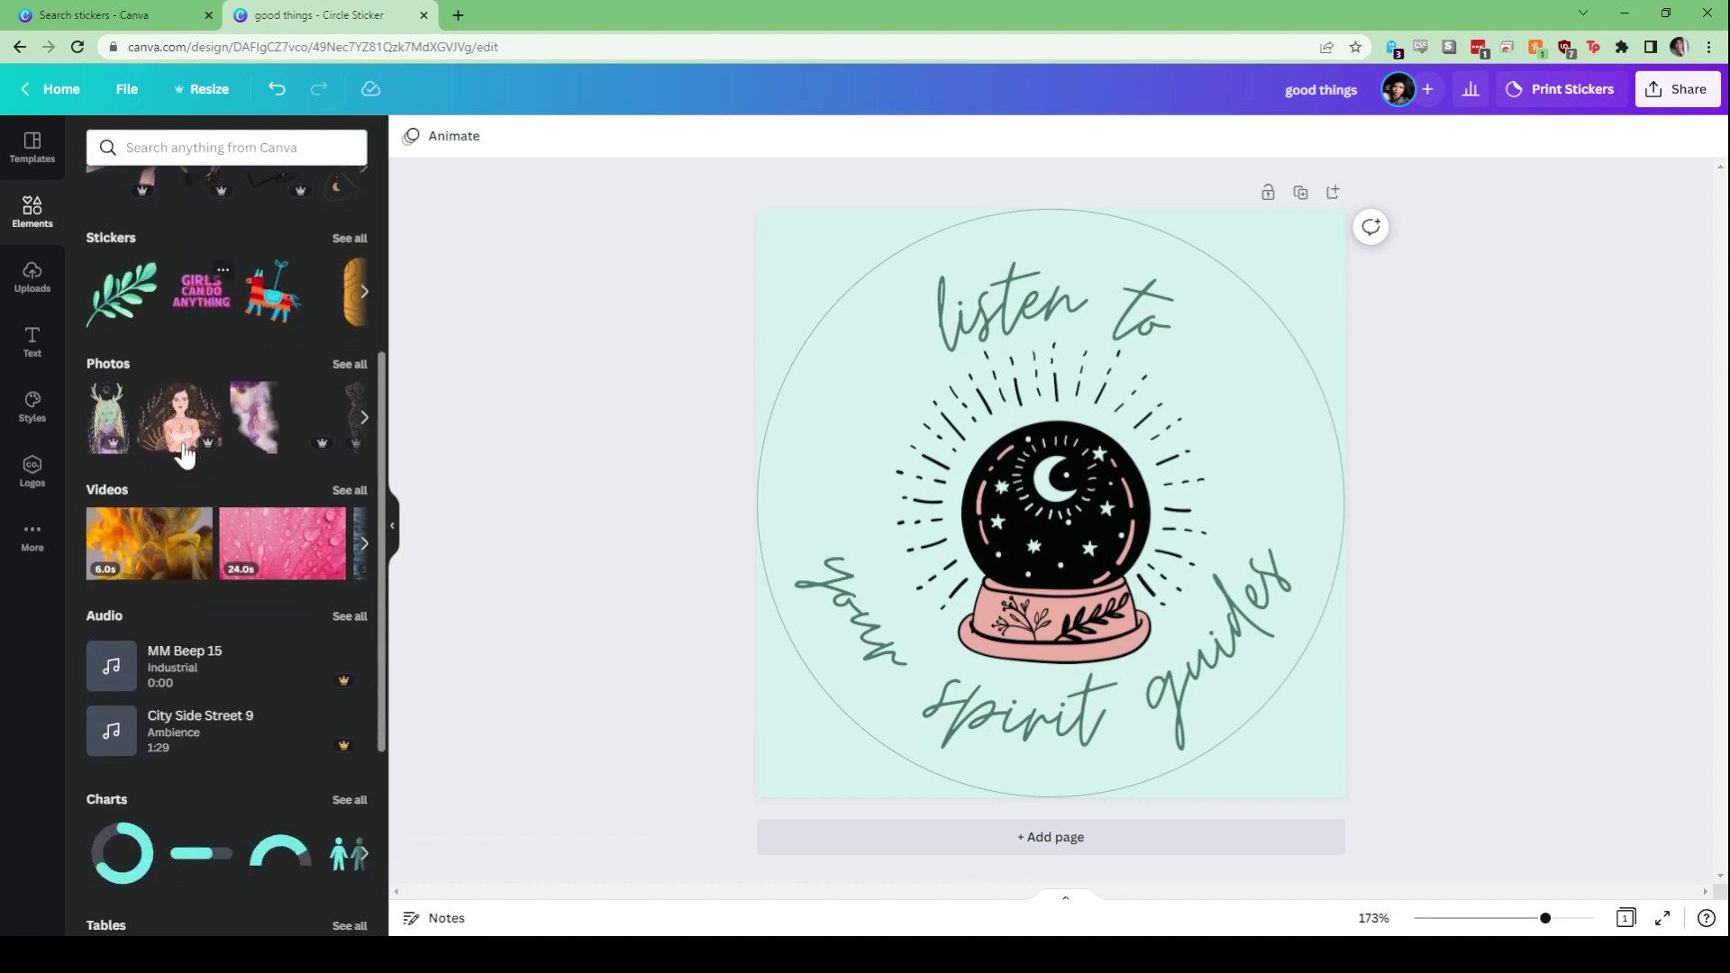
scroll(183, 453, down, 5)
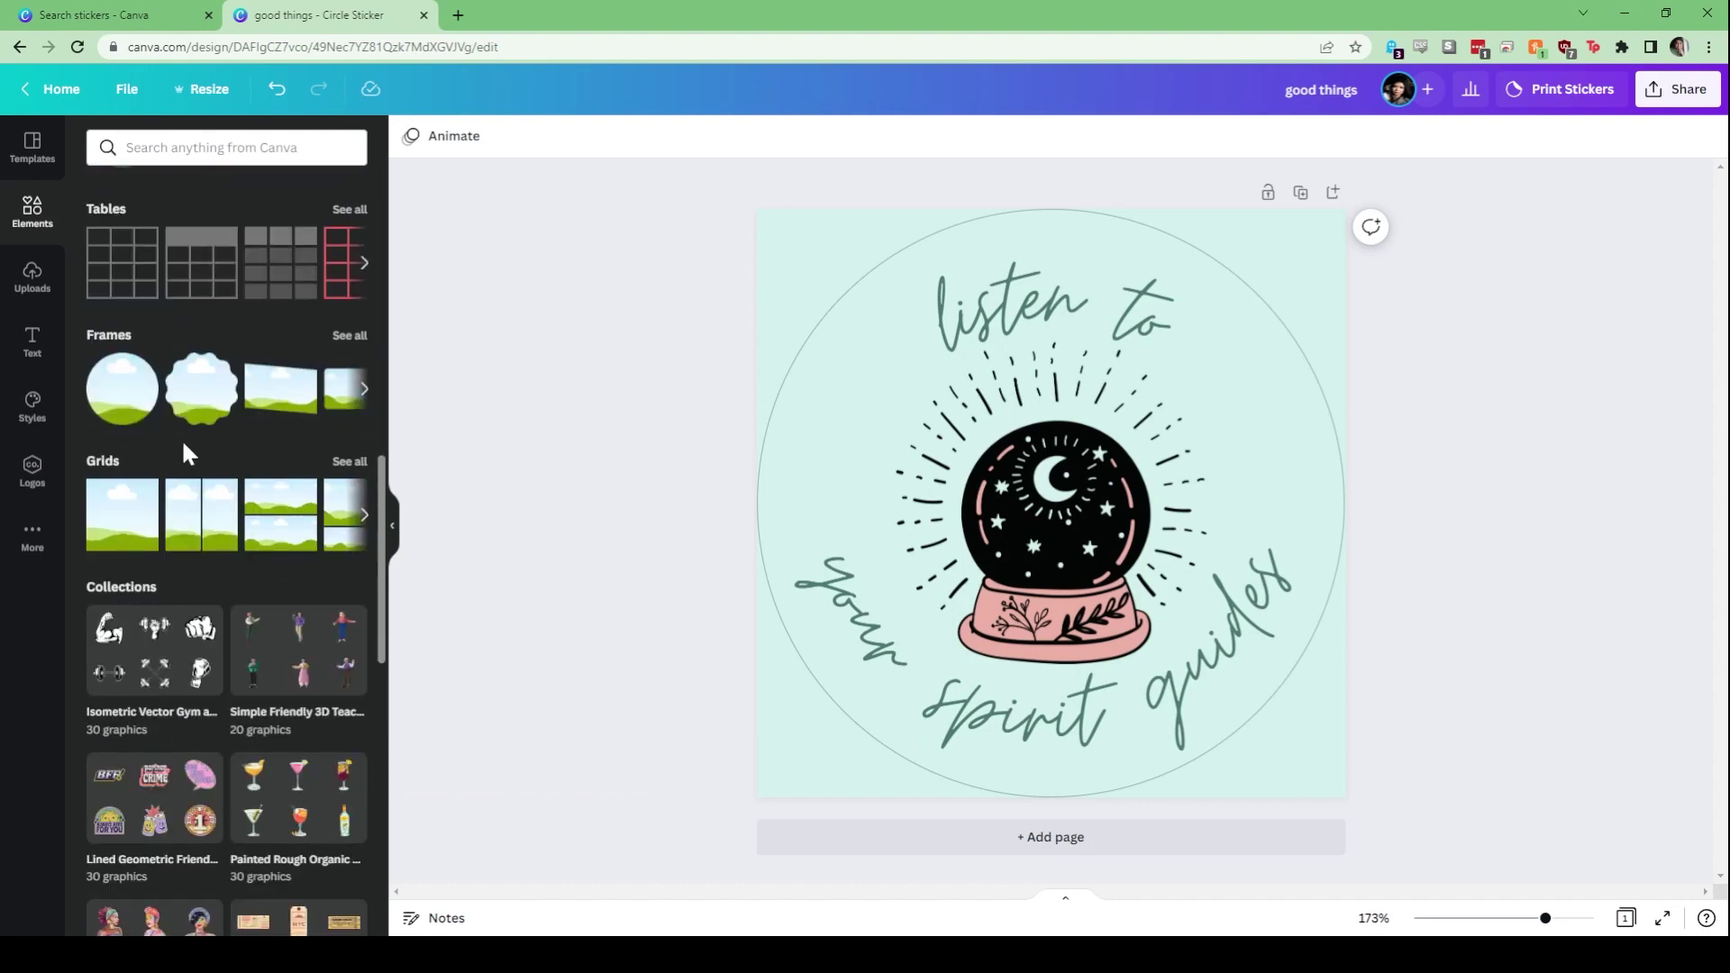
scroll(182, 453, up, 12)
scroll(182, 438, up, 1)
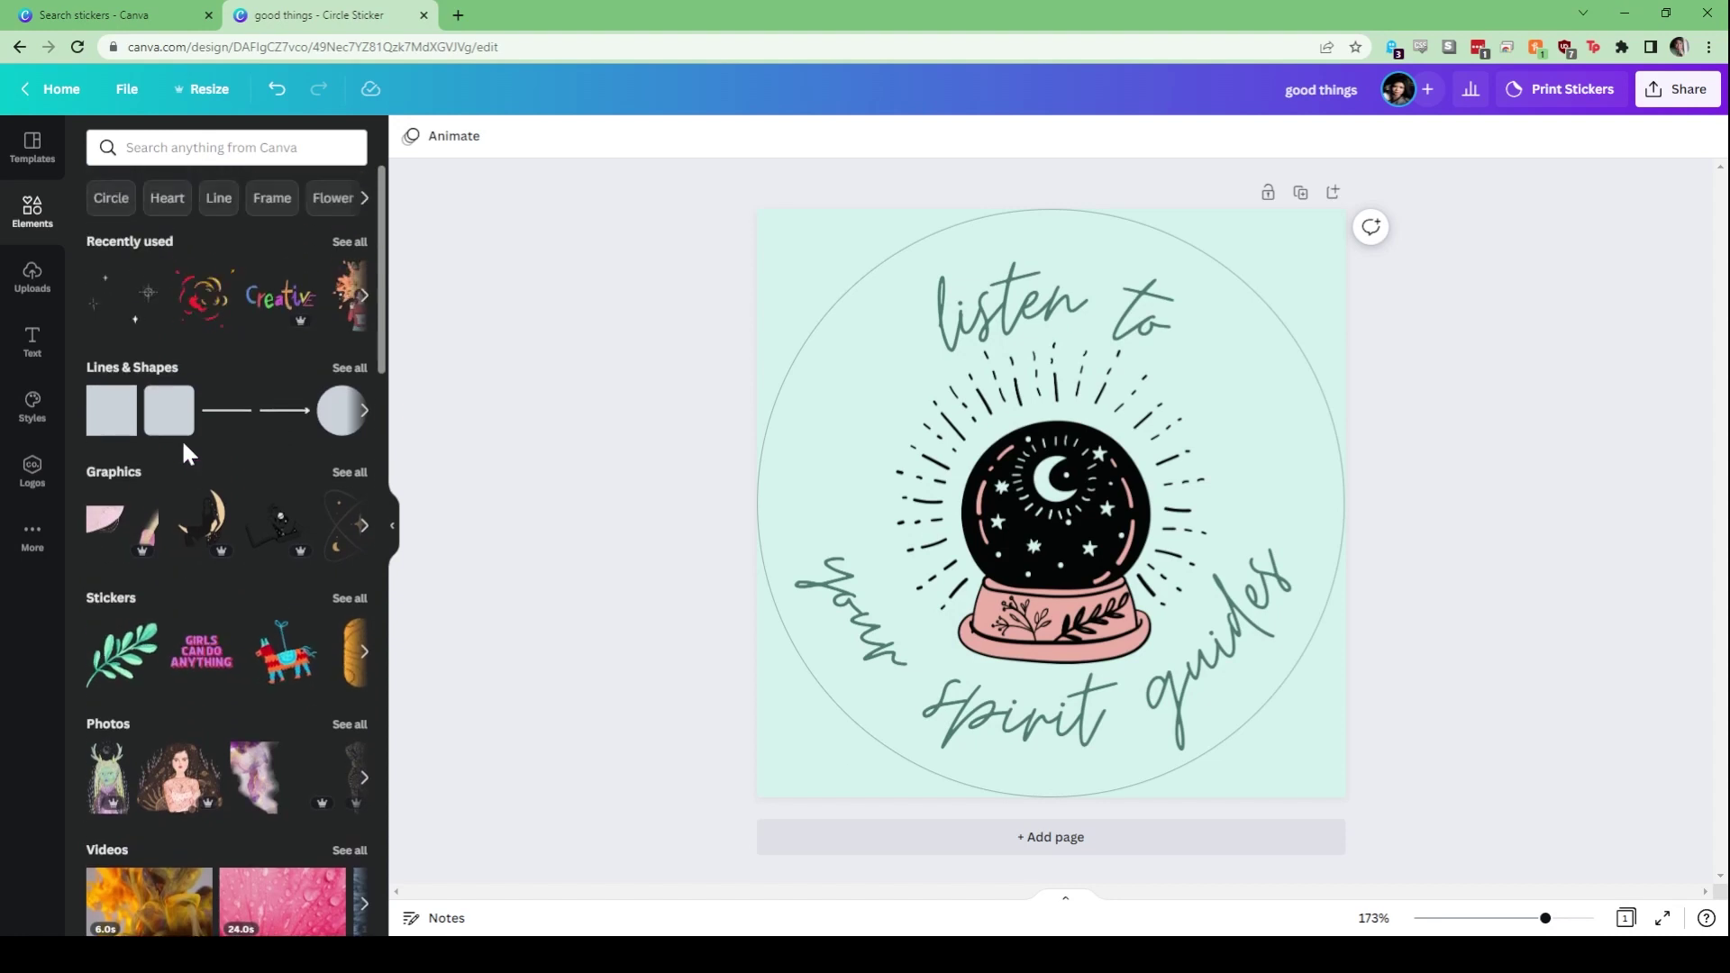
click(27, 280)
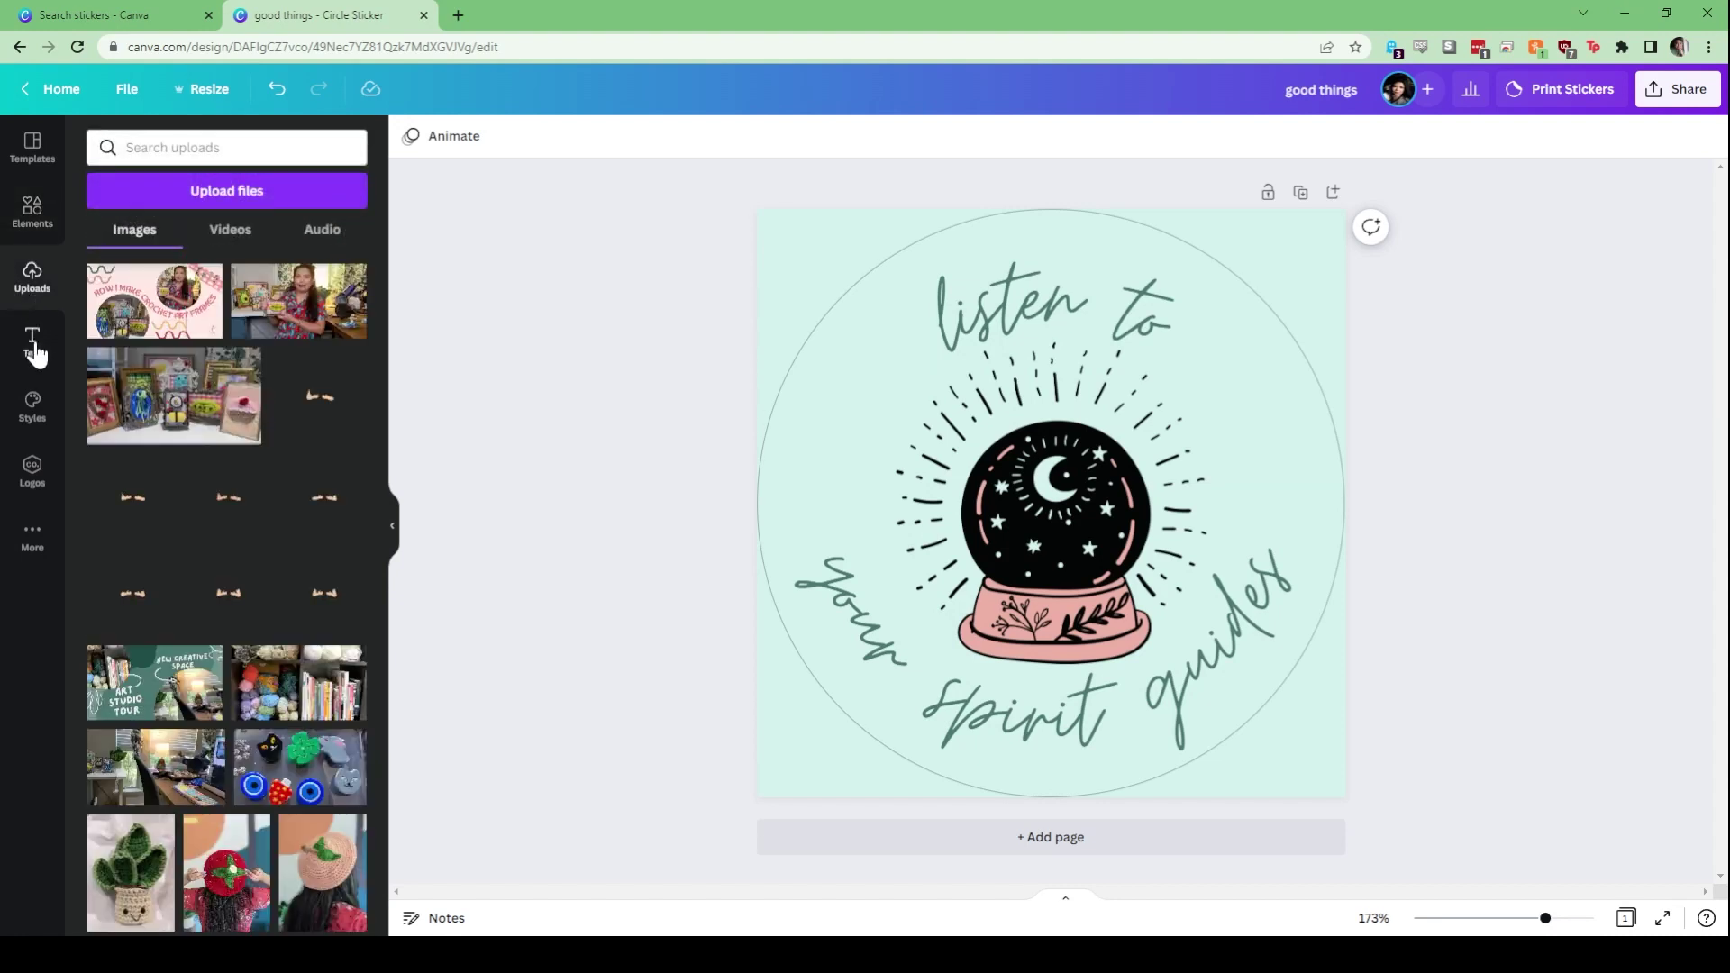
click(34, 352)
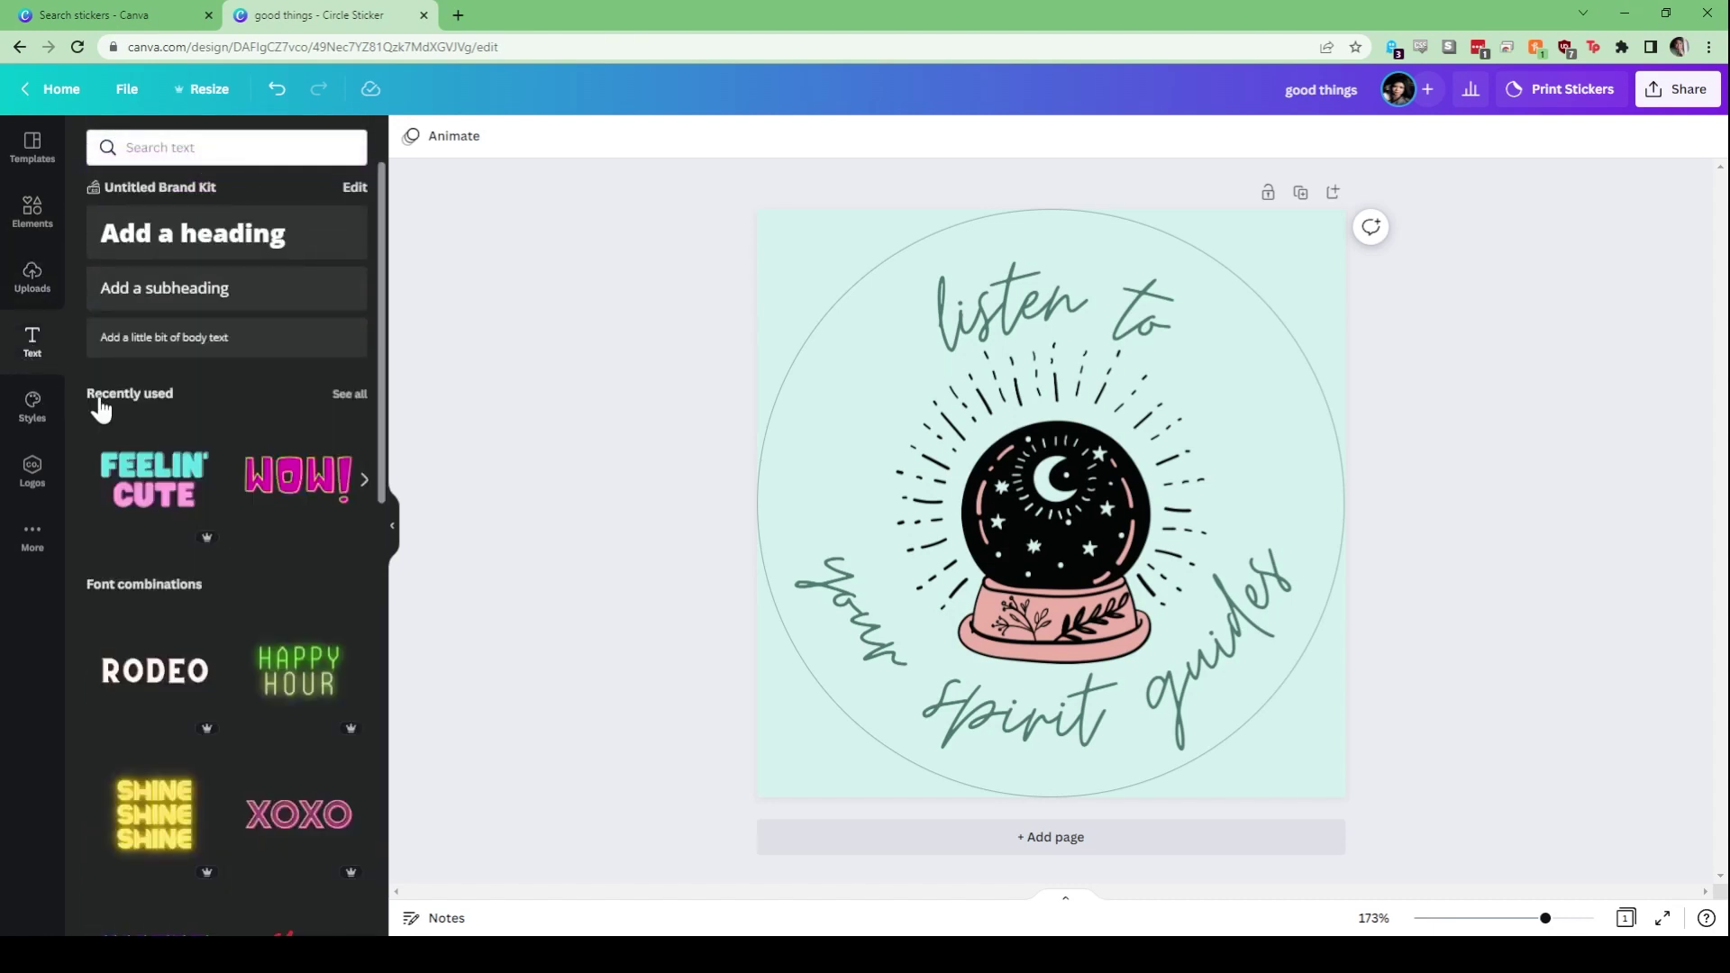
click(33, 166)
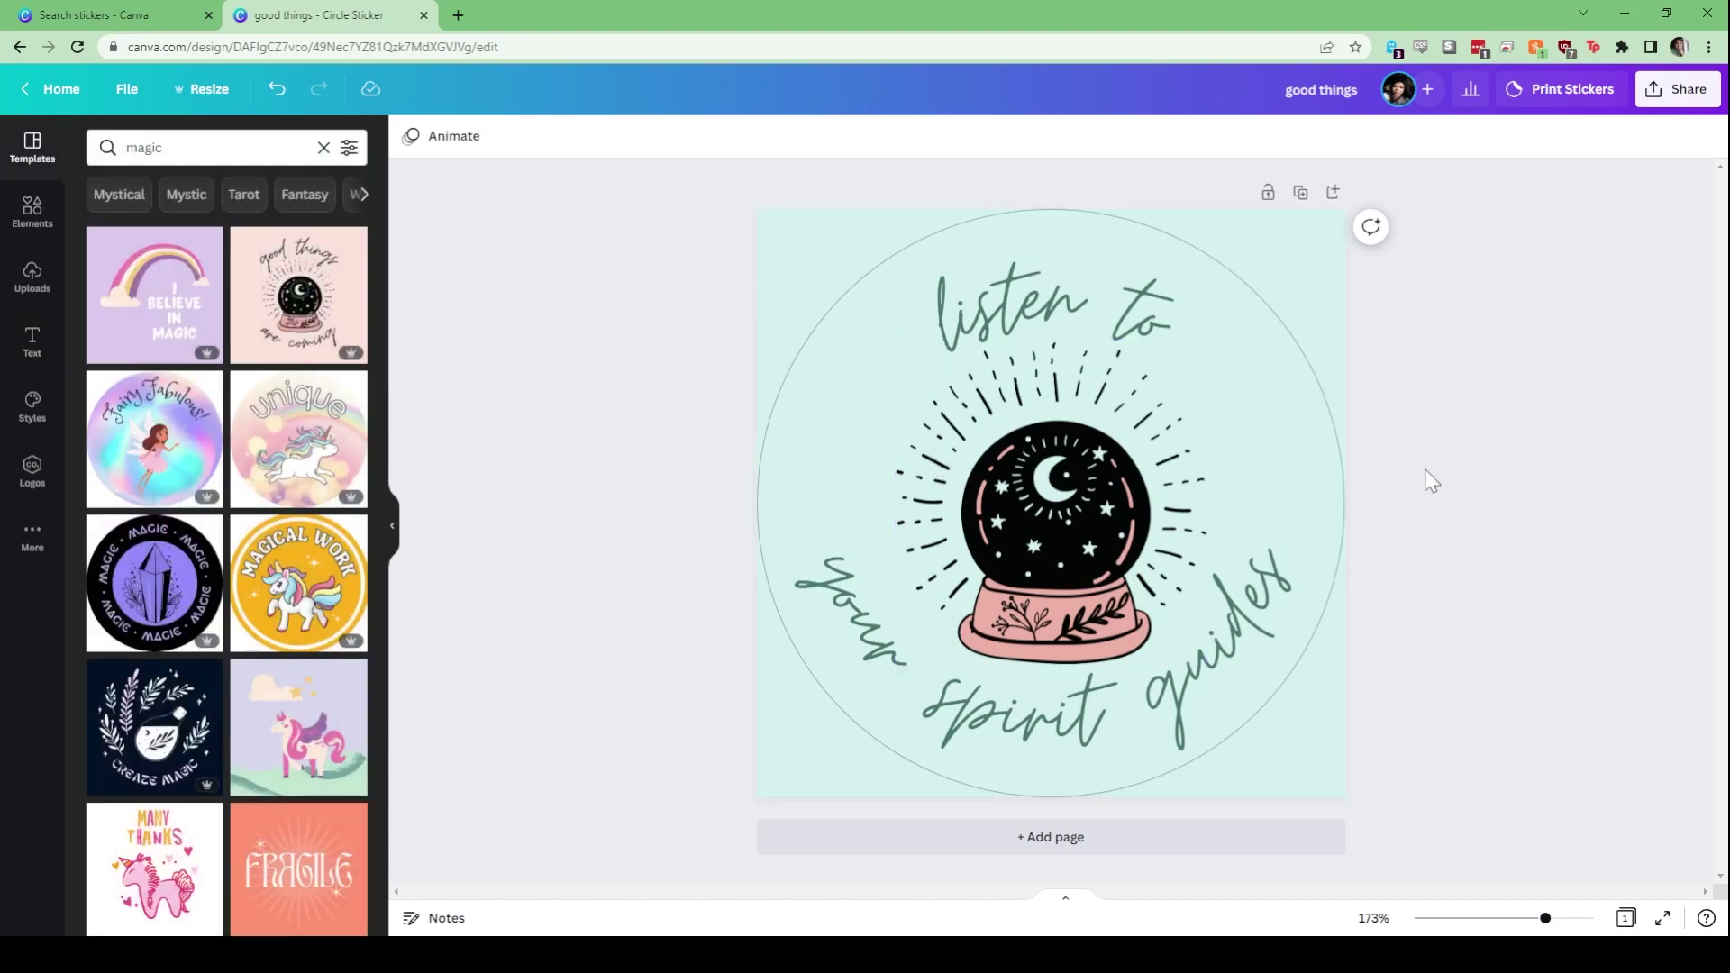
Change the crystal ball graphic's mint fill to white
click(1081, 514)
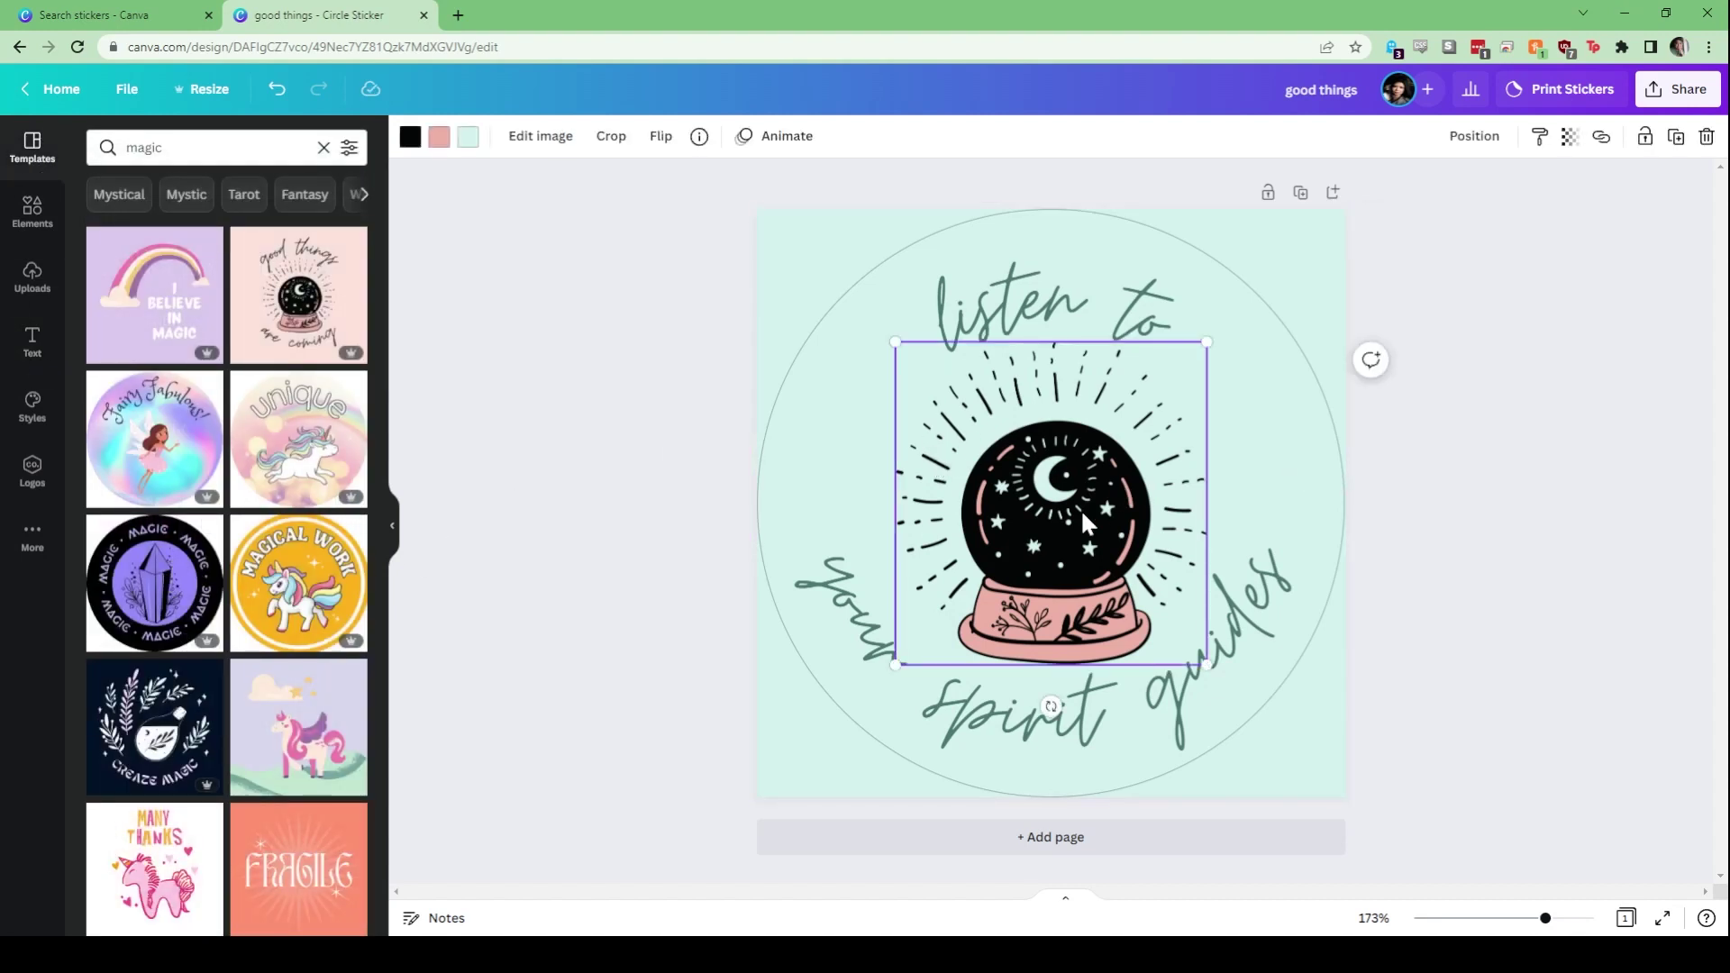
click(468, 137)
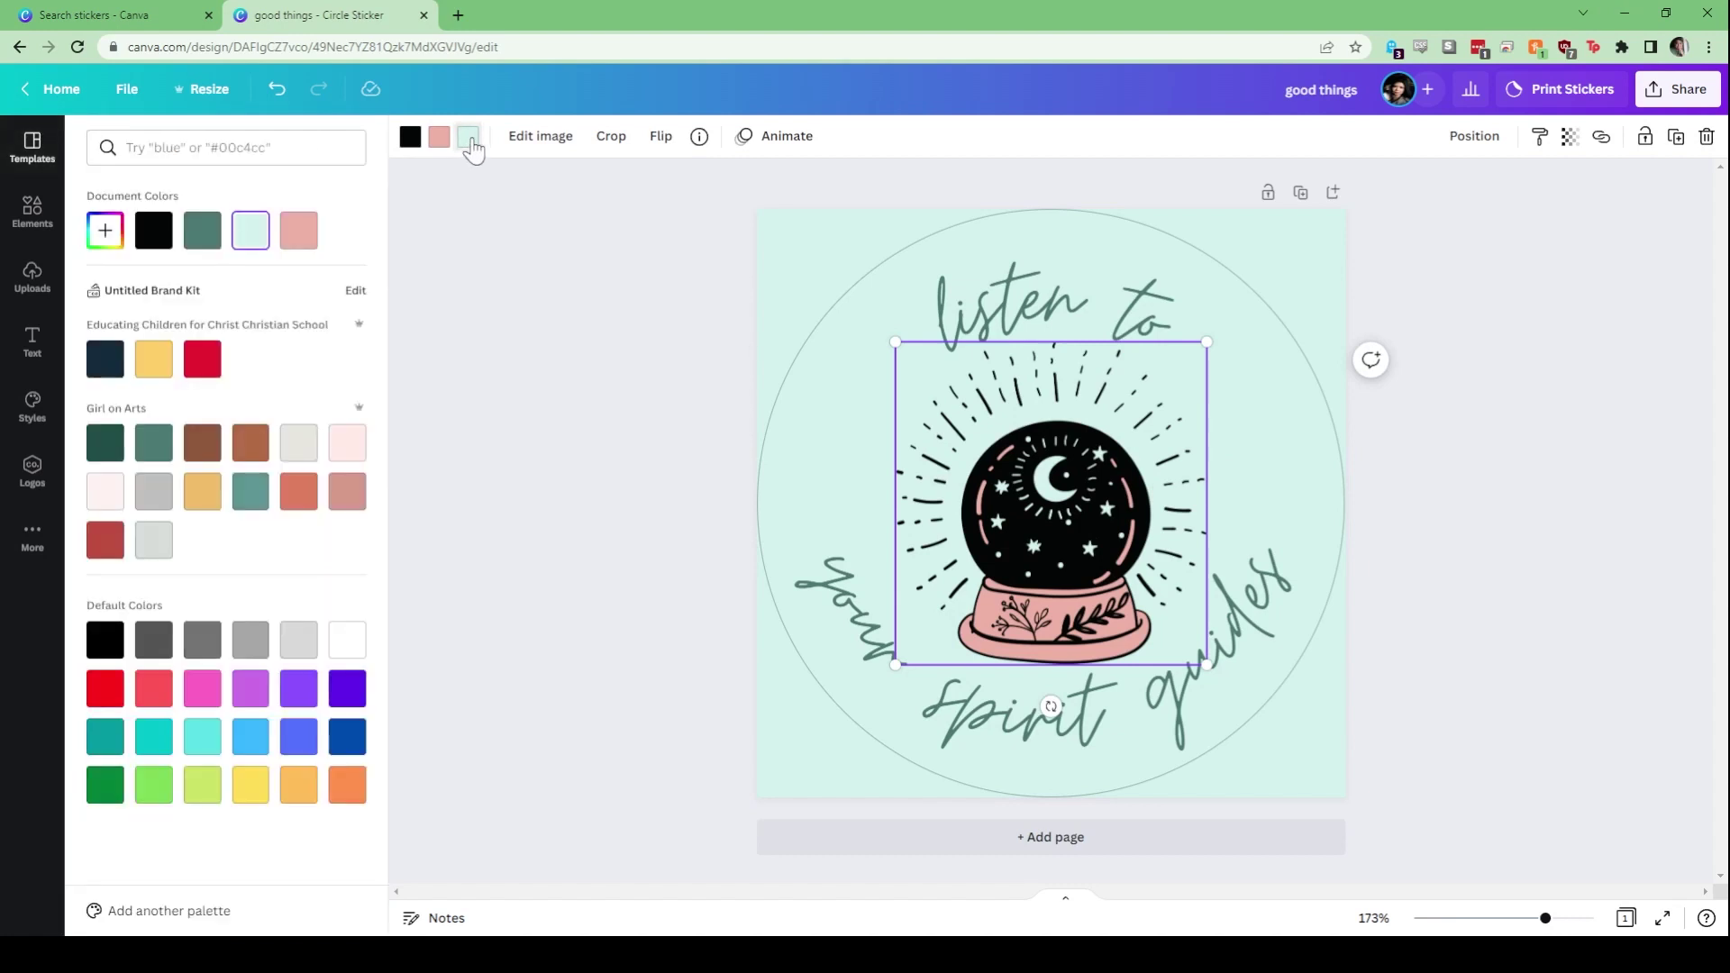
click(354, 642)
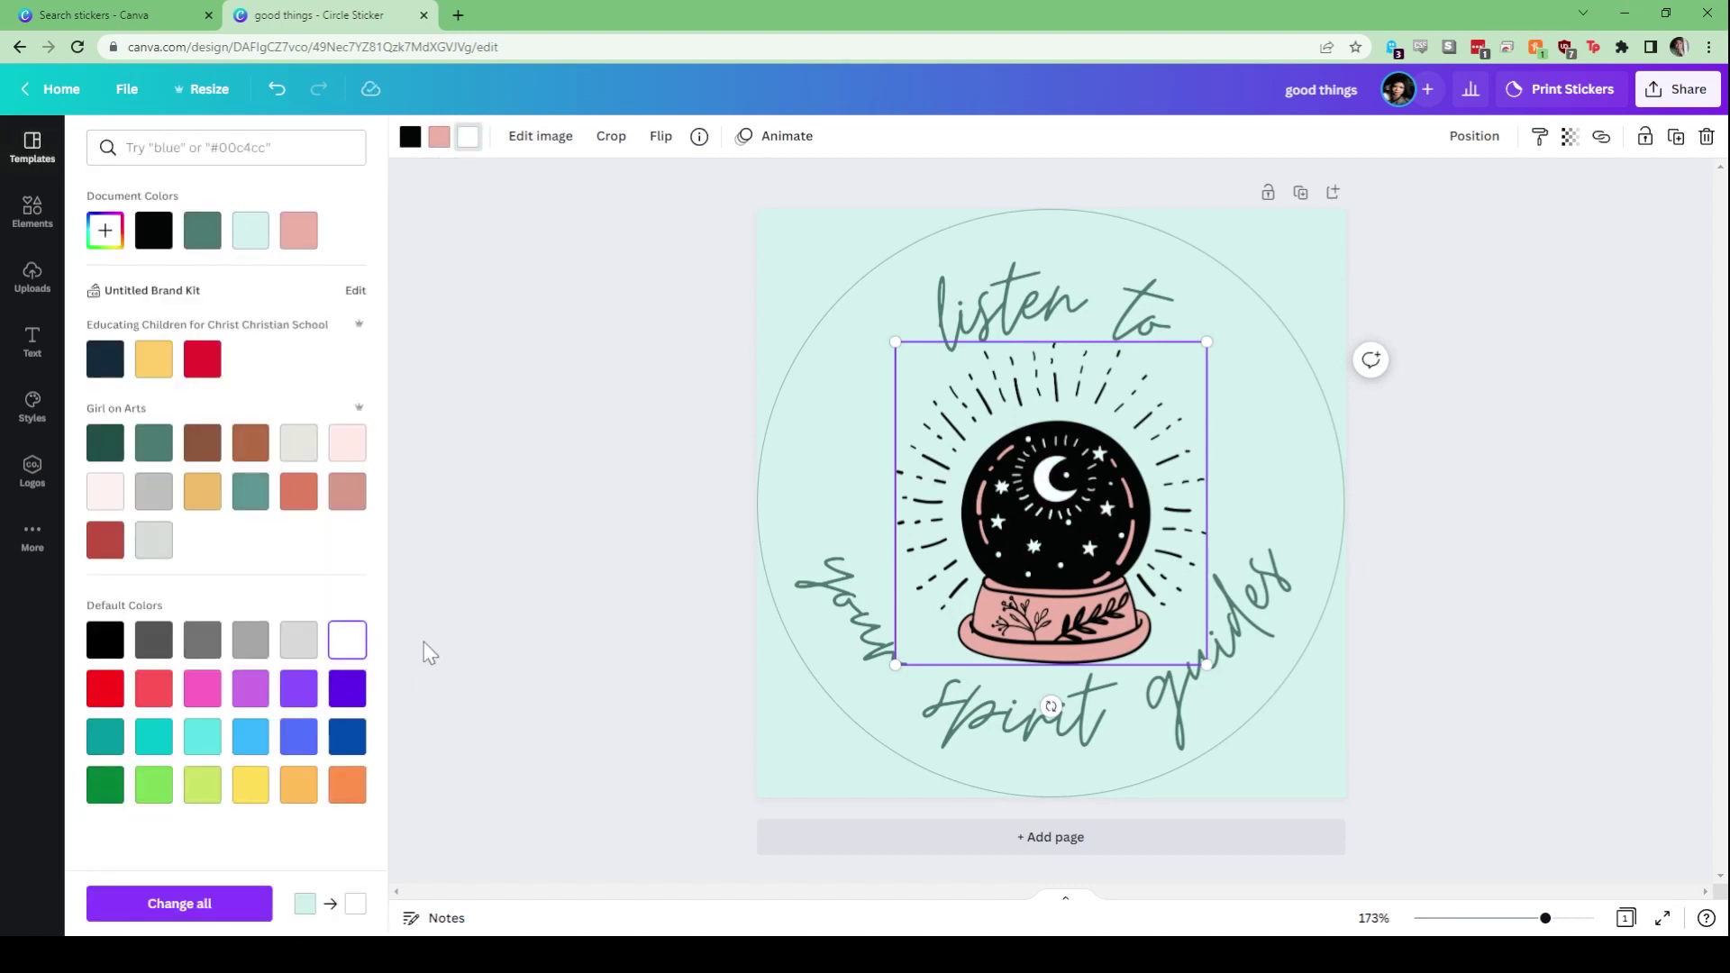
click(510, 630)
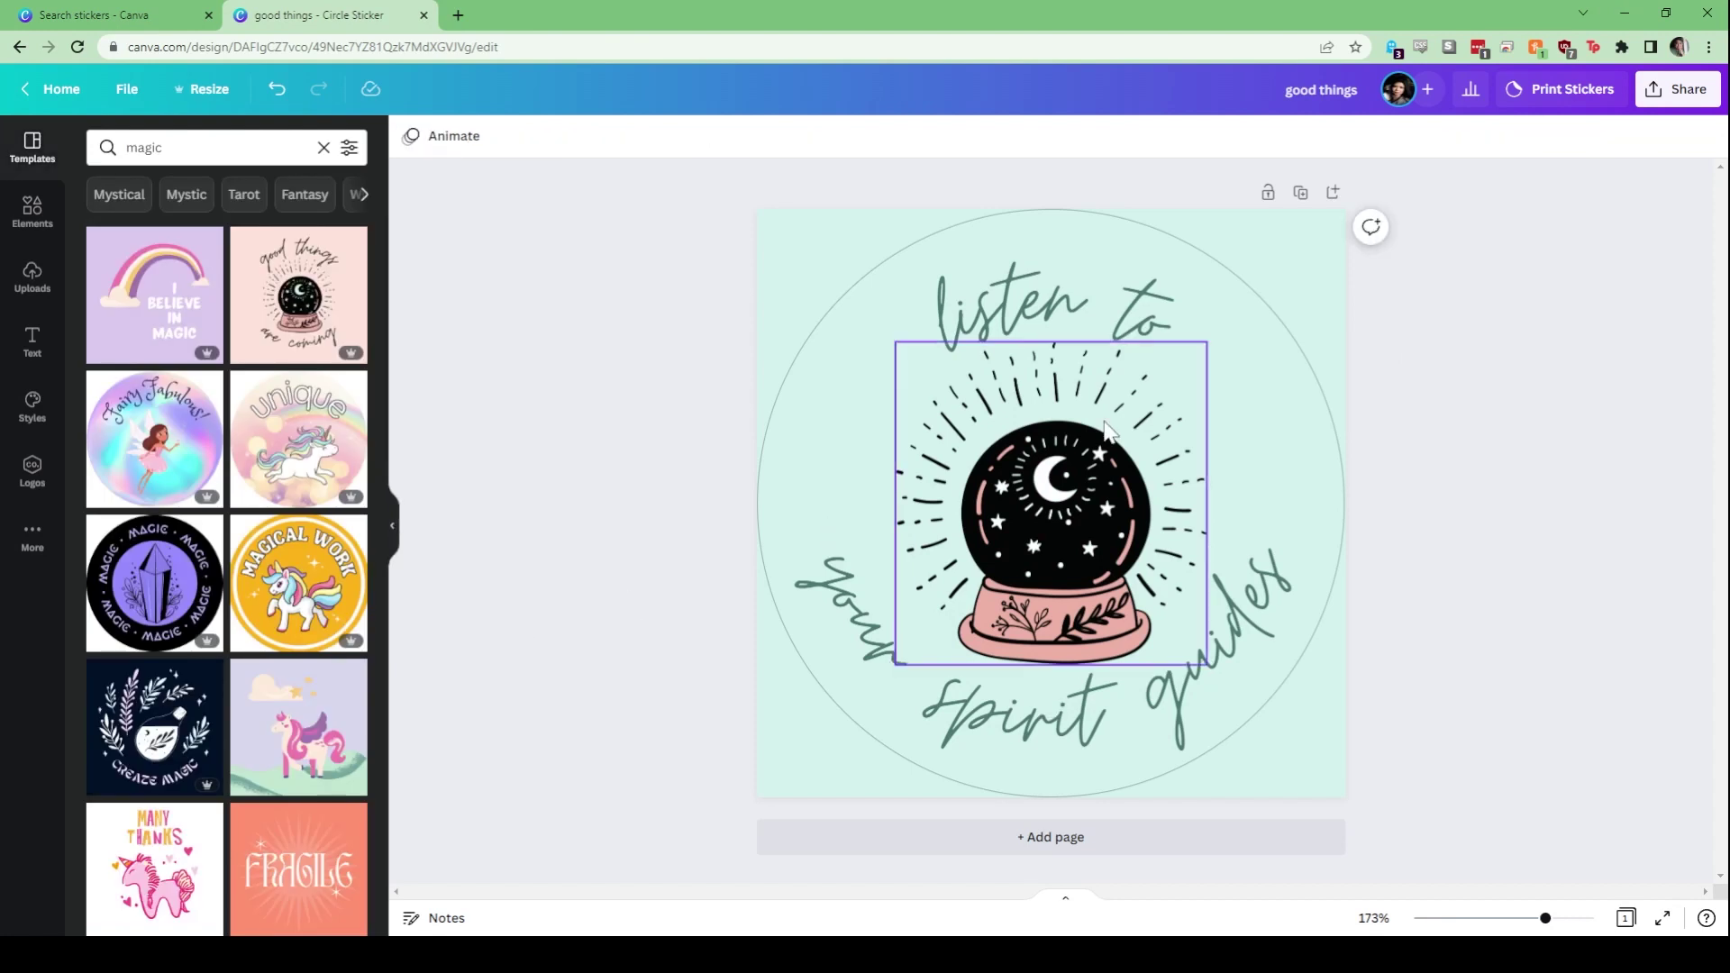
click(1687, 101)
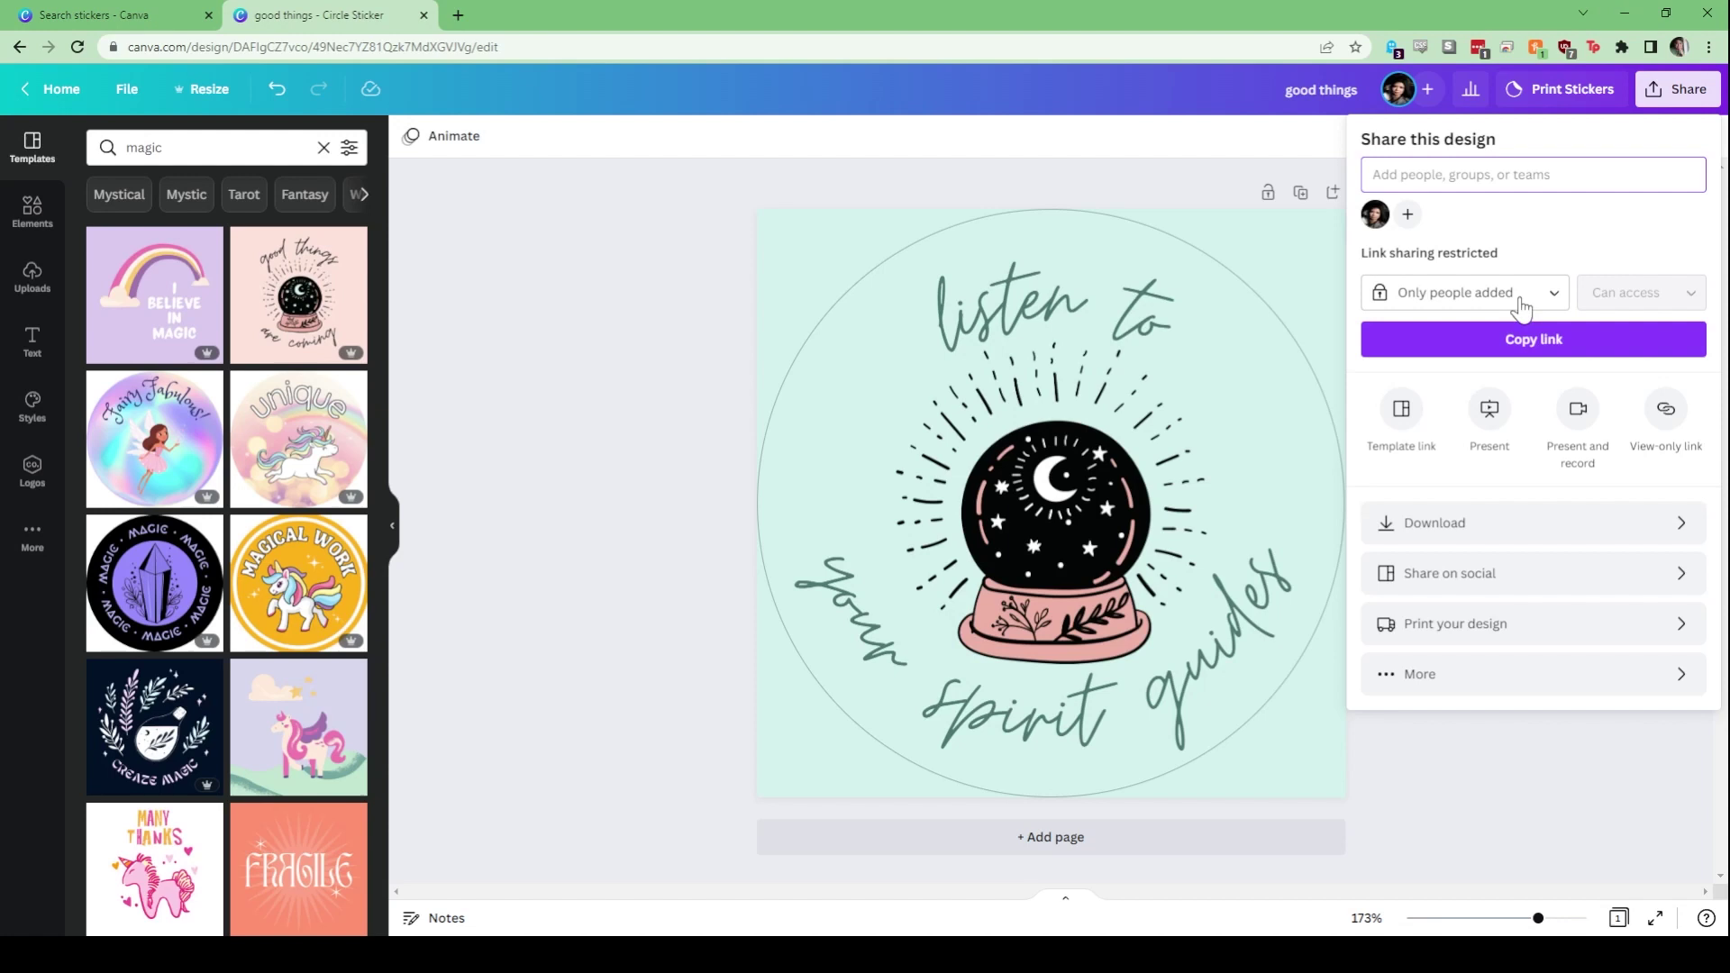
Download the sticker as a PNG file named 'good things'
click(1444, 527)
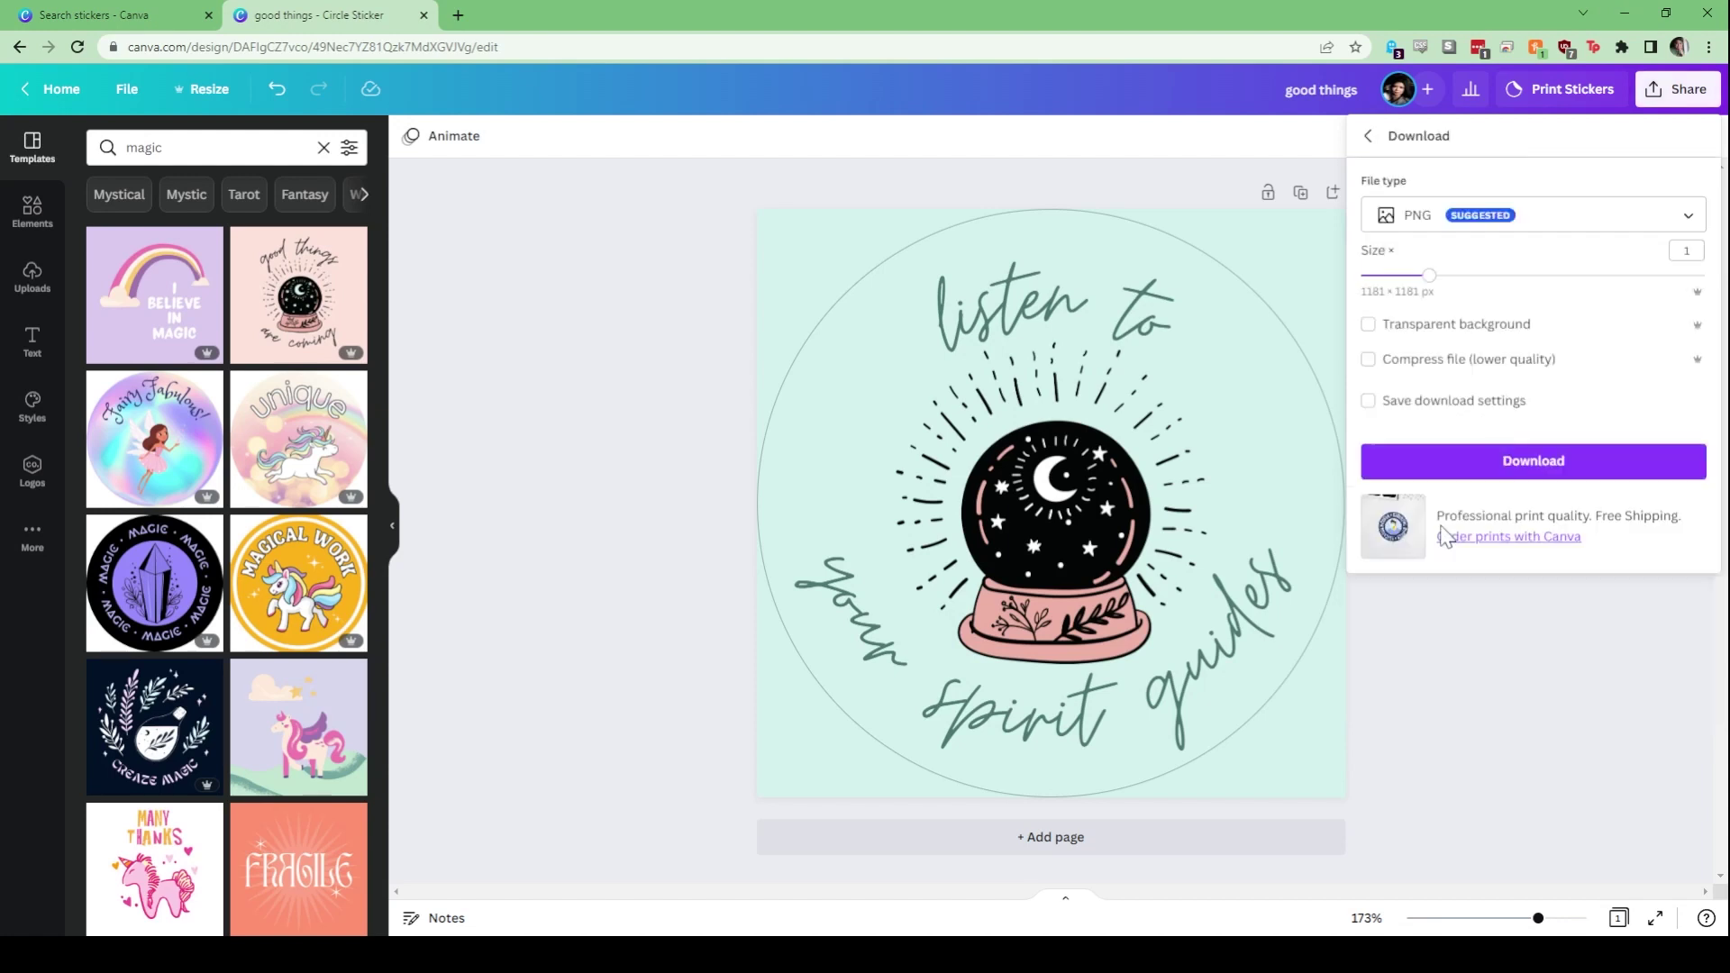
click(1493, 462)
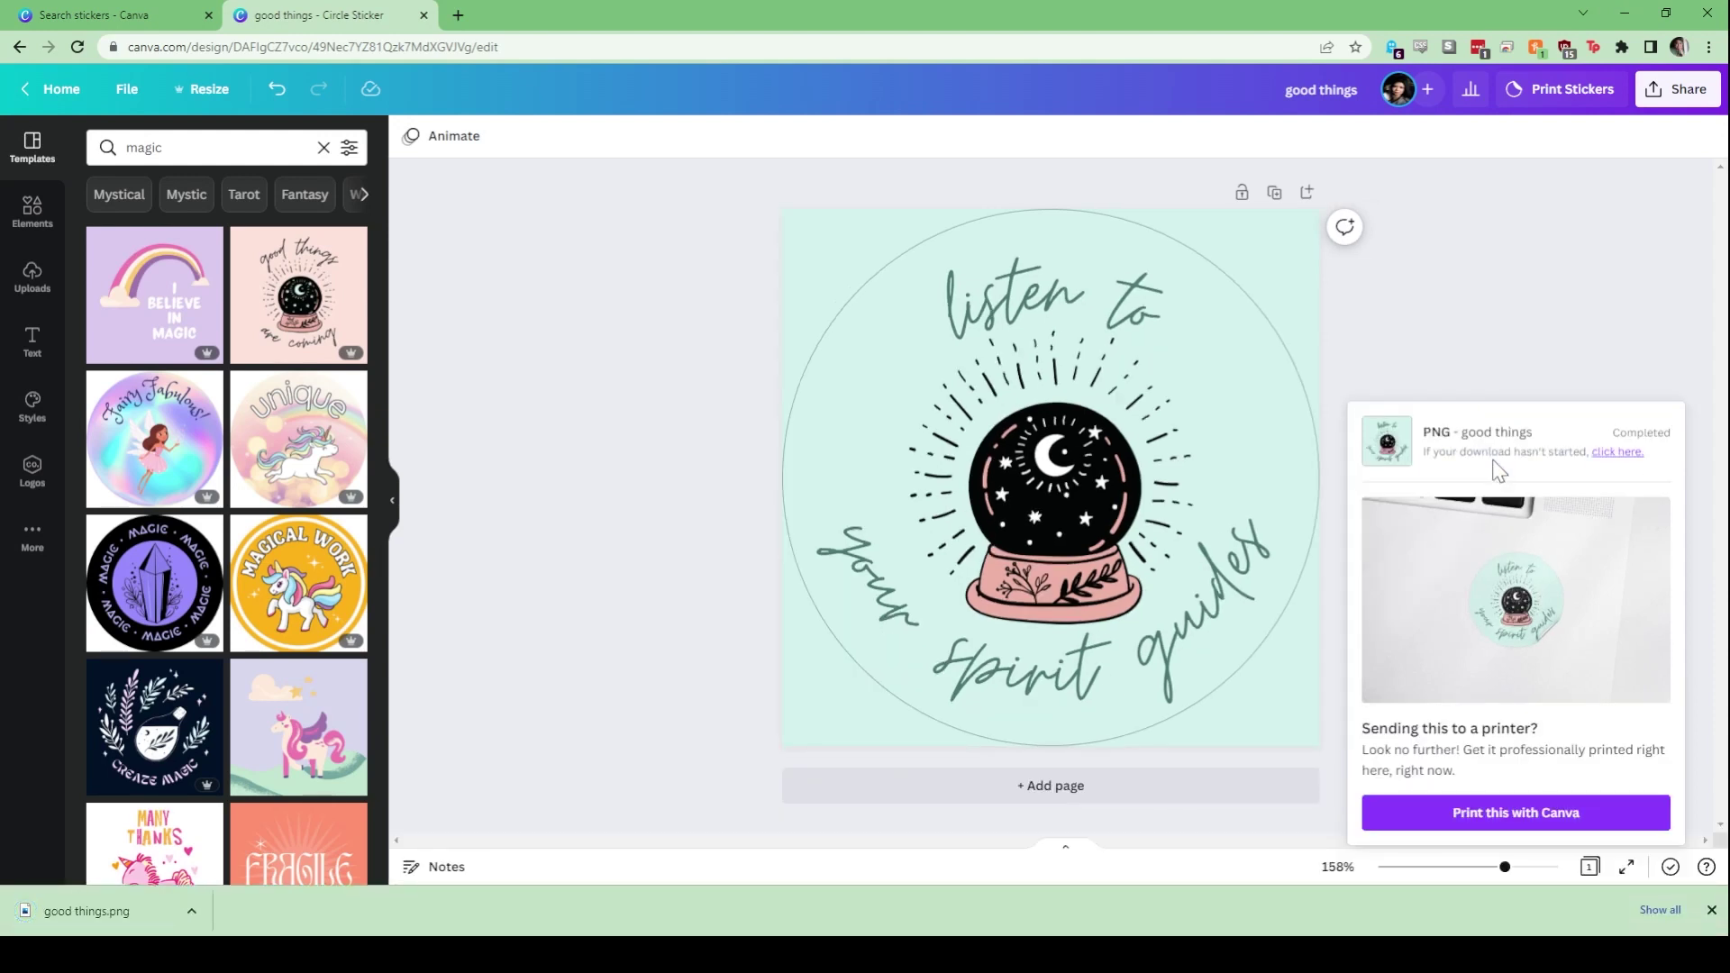
Price a print order of 48 Medium 3 x 3 in gloss stickers at $38.40, then close it
click(1563, 95)
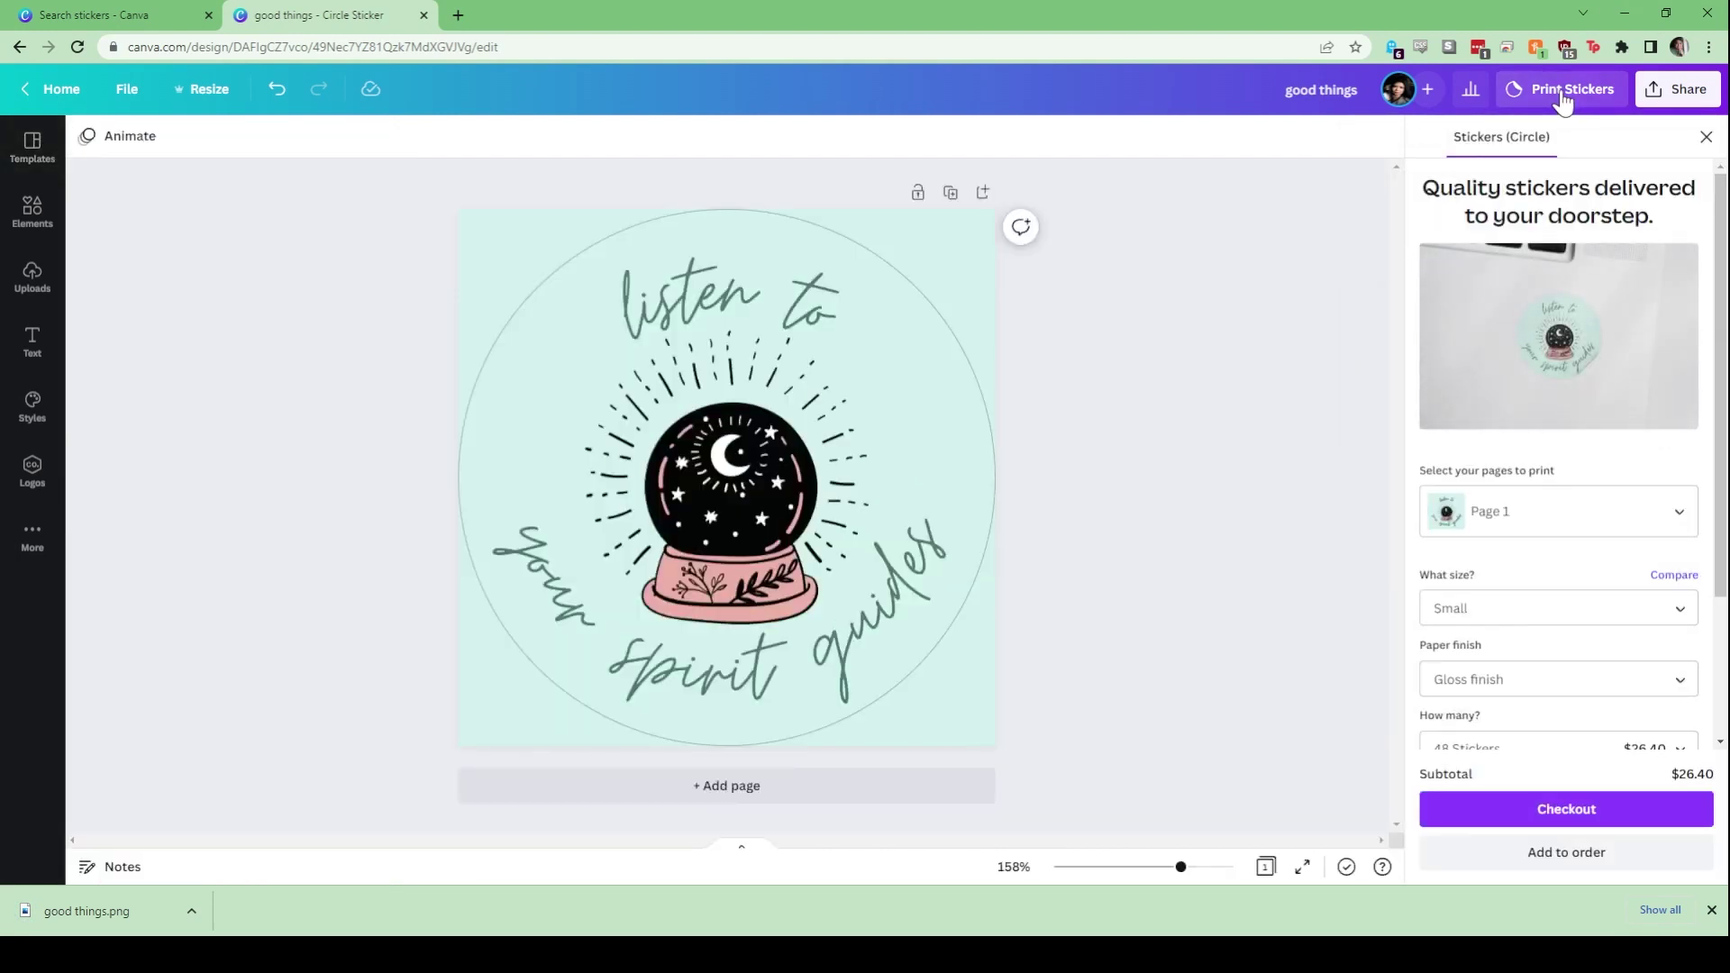
click(1483, 620)
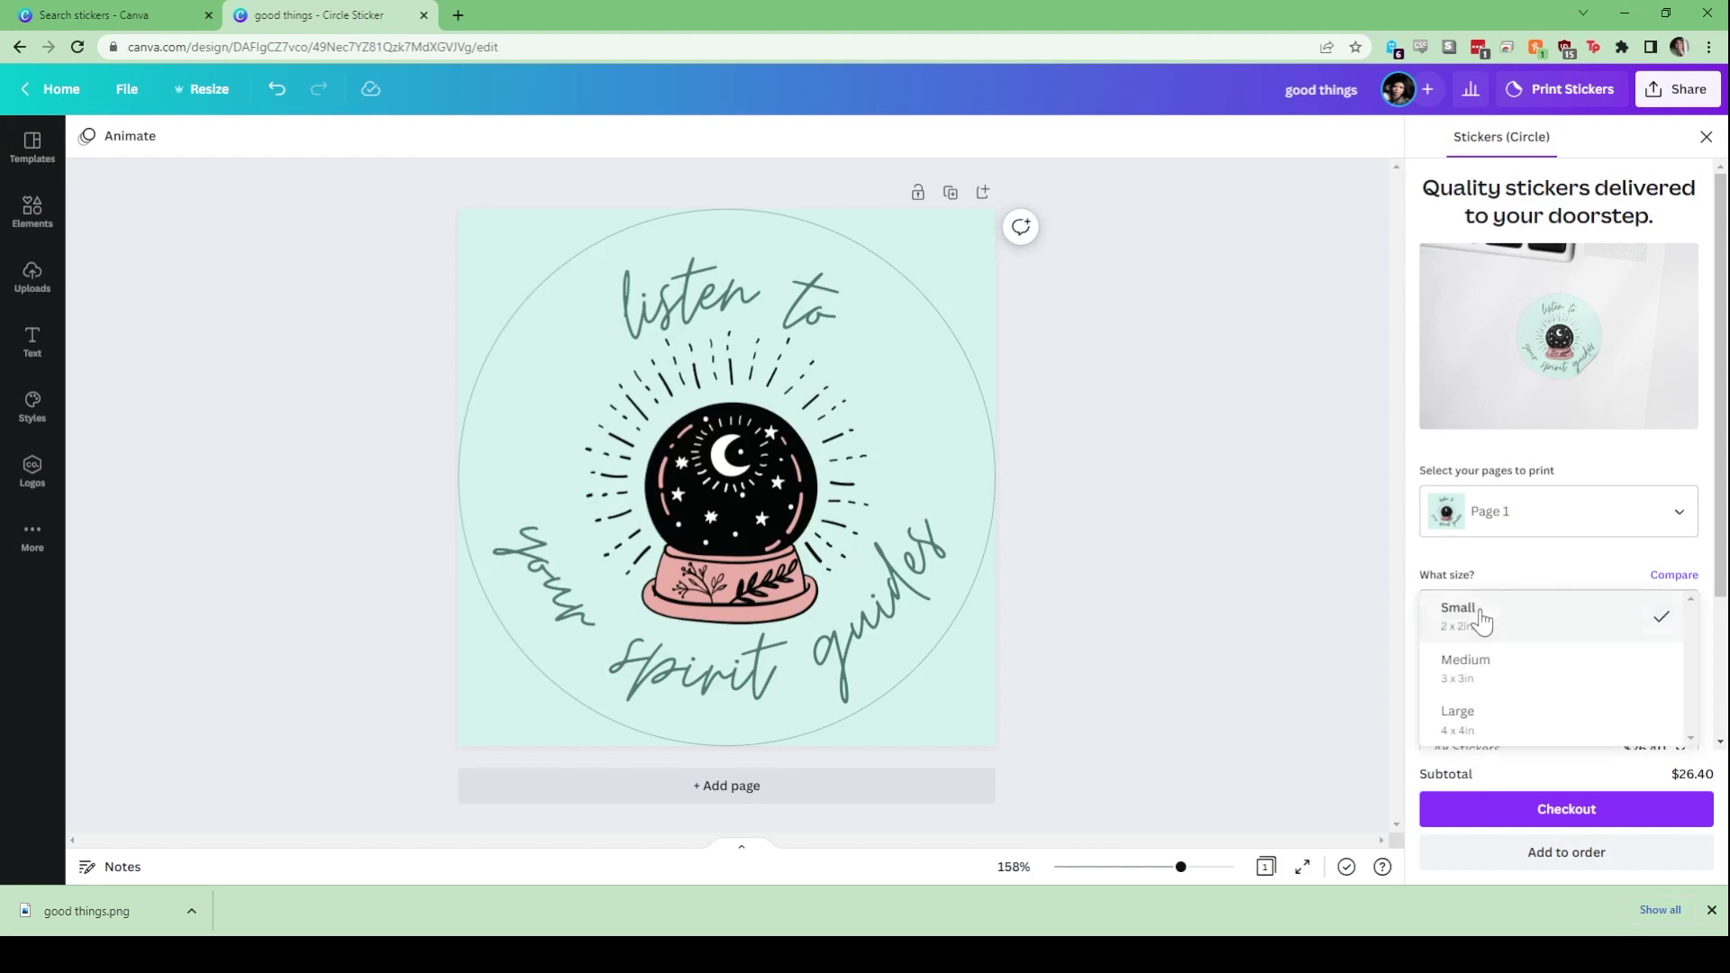
click(1494, 680)
scroll(1577, 599, down, 1)
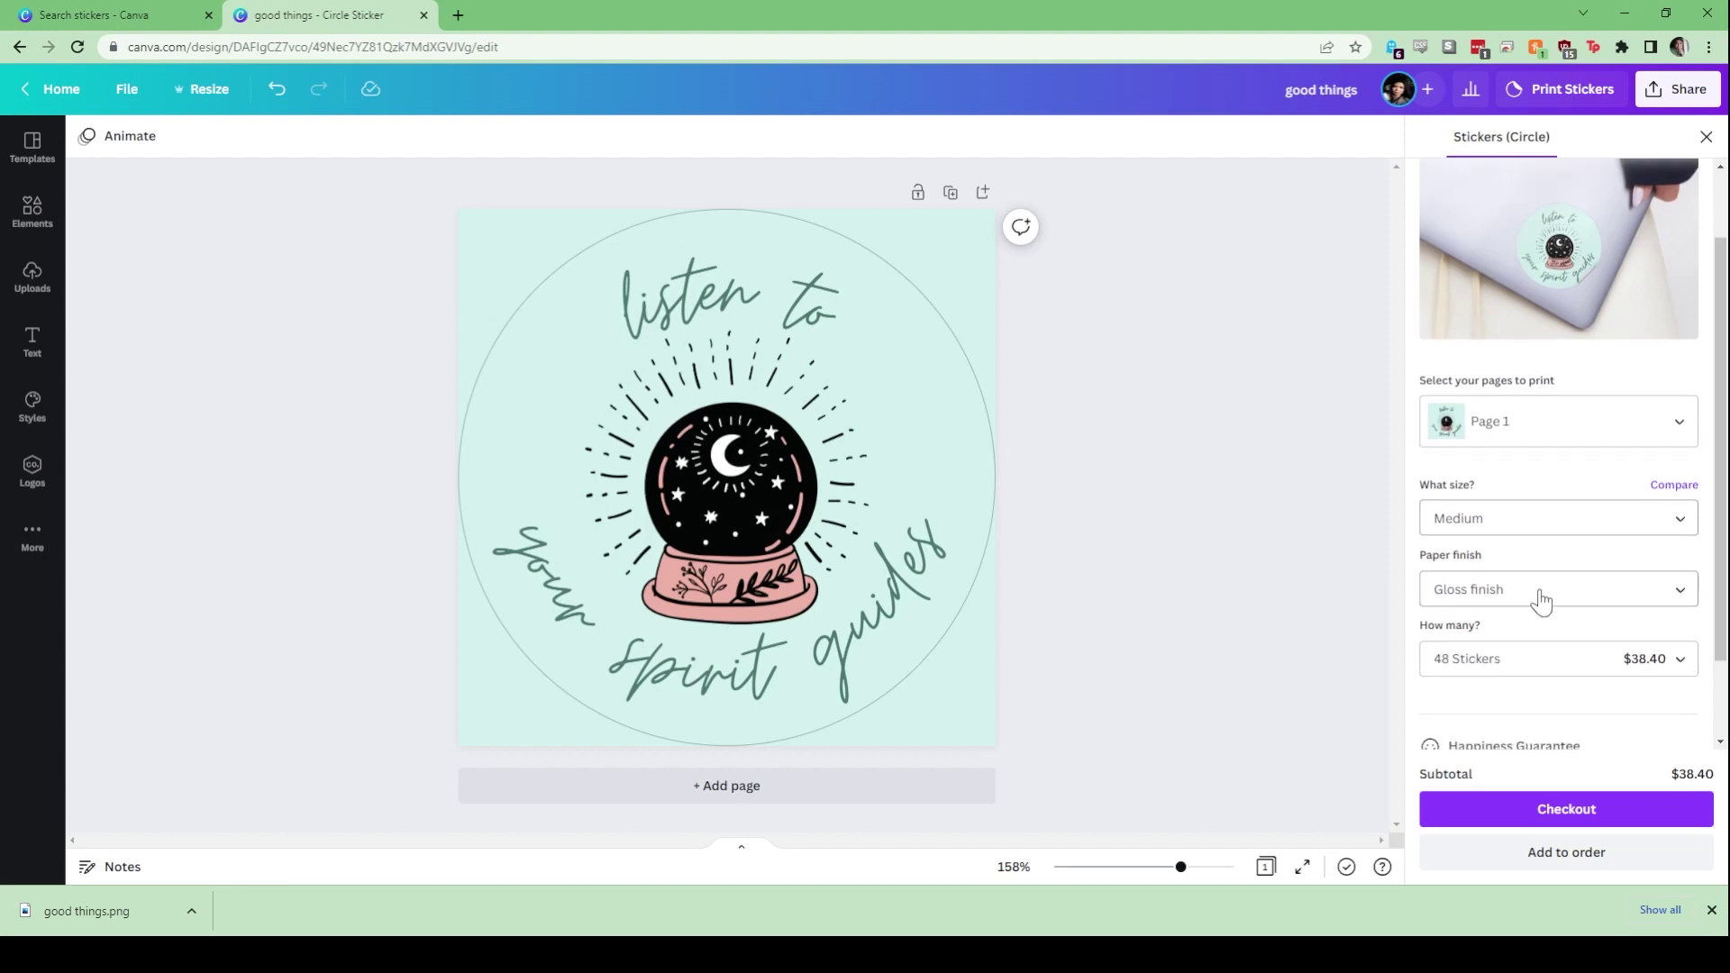
click(1535, 594)
click(1528, 607)
scroll(1526, 607, down, 1)
click(1646, 571)
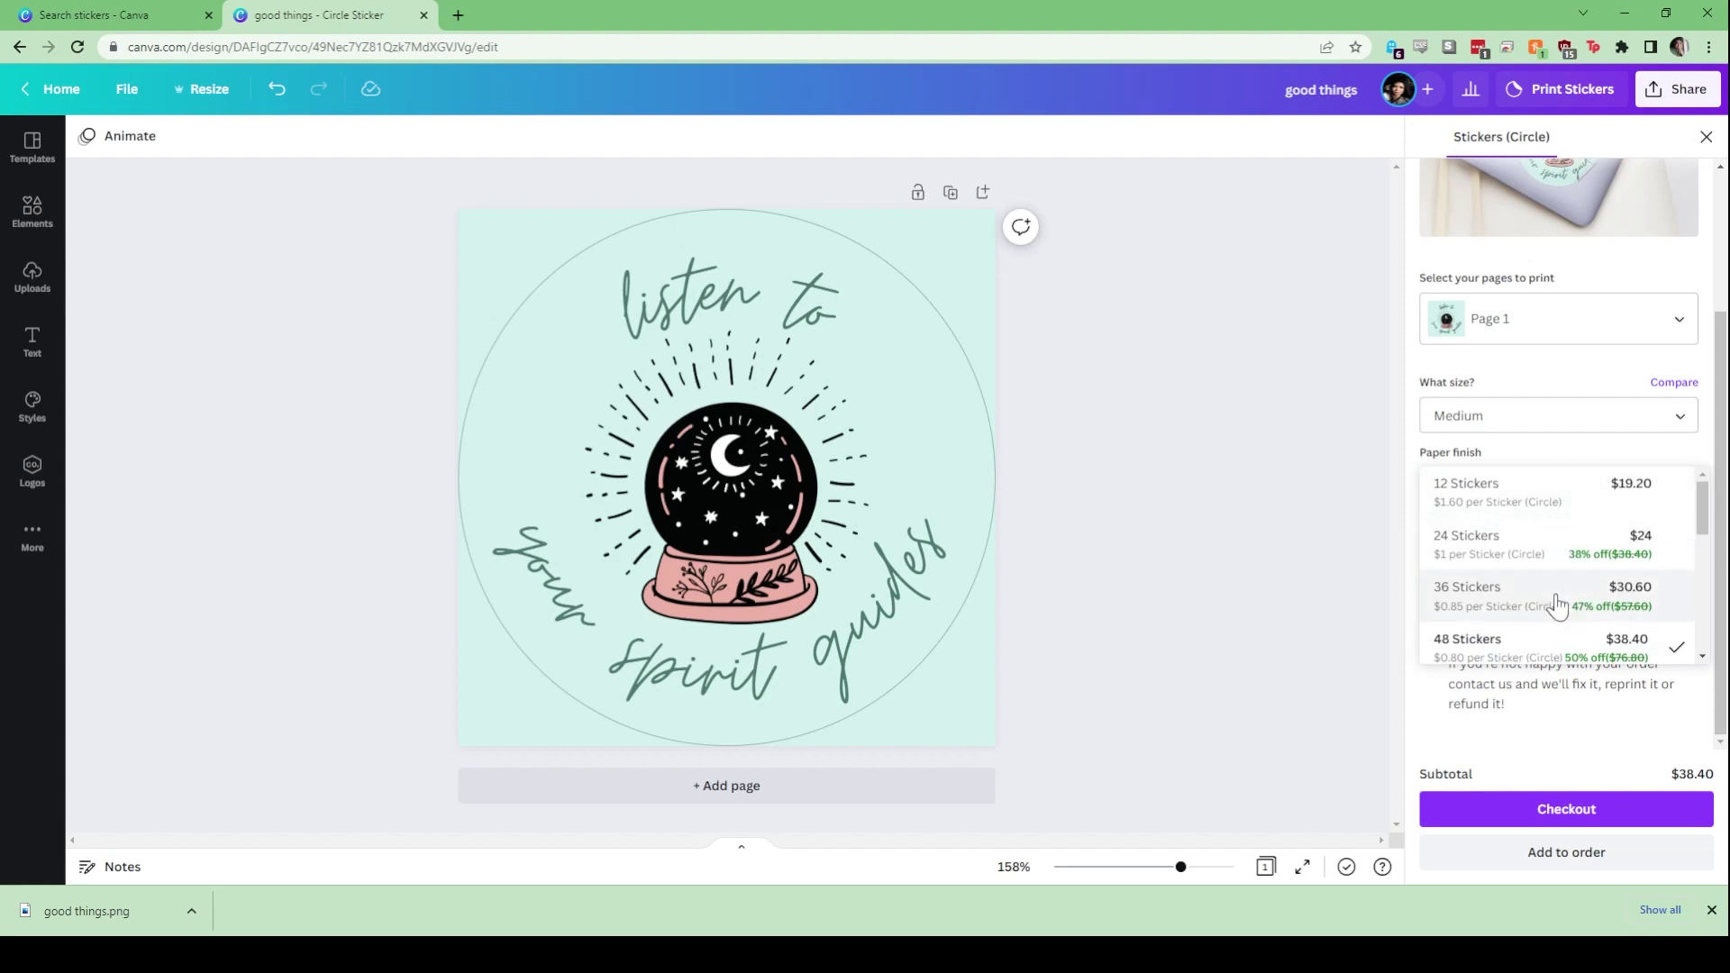
scroll(1556, 646, down, 6)
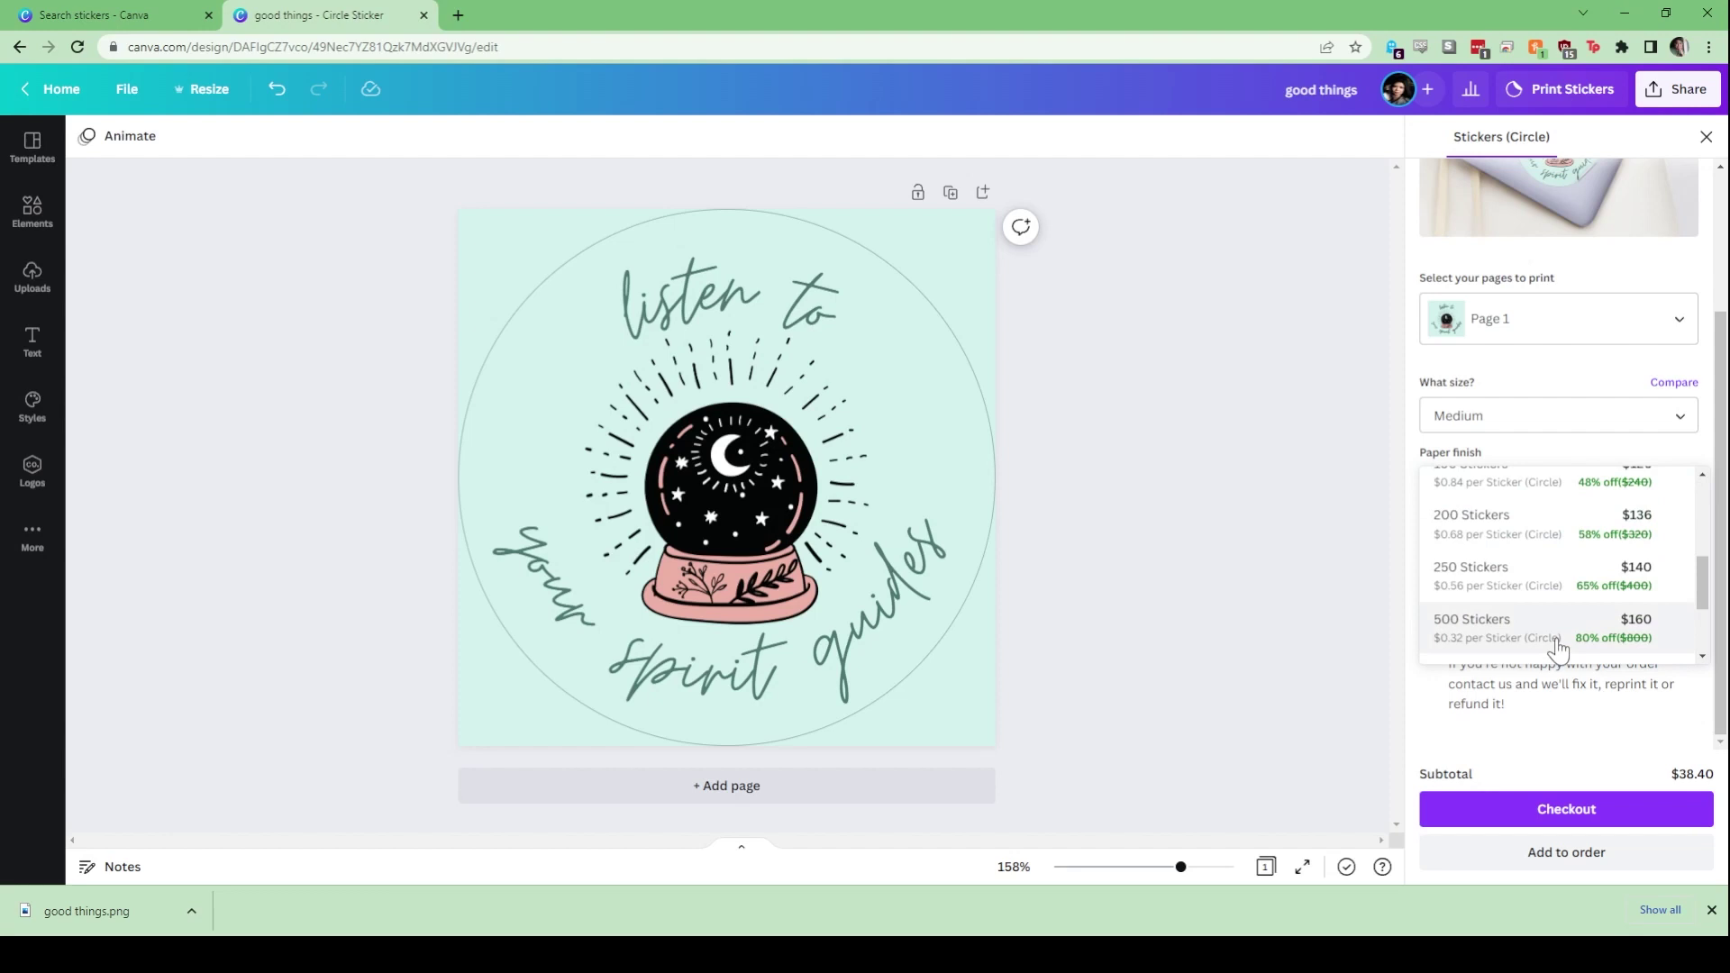
click(1469, 735)
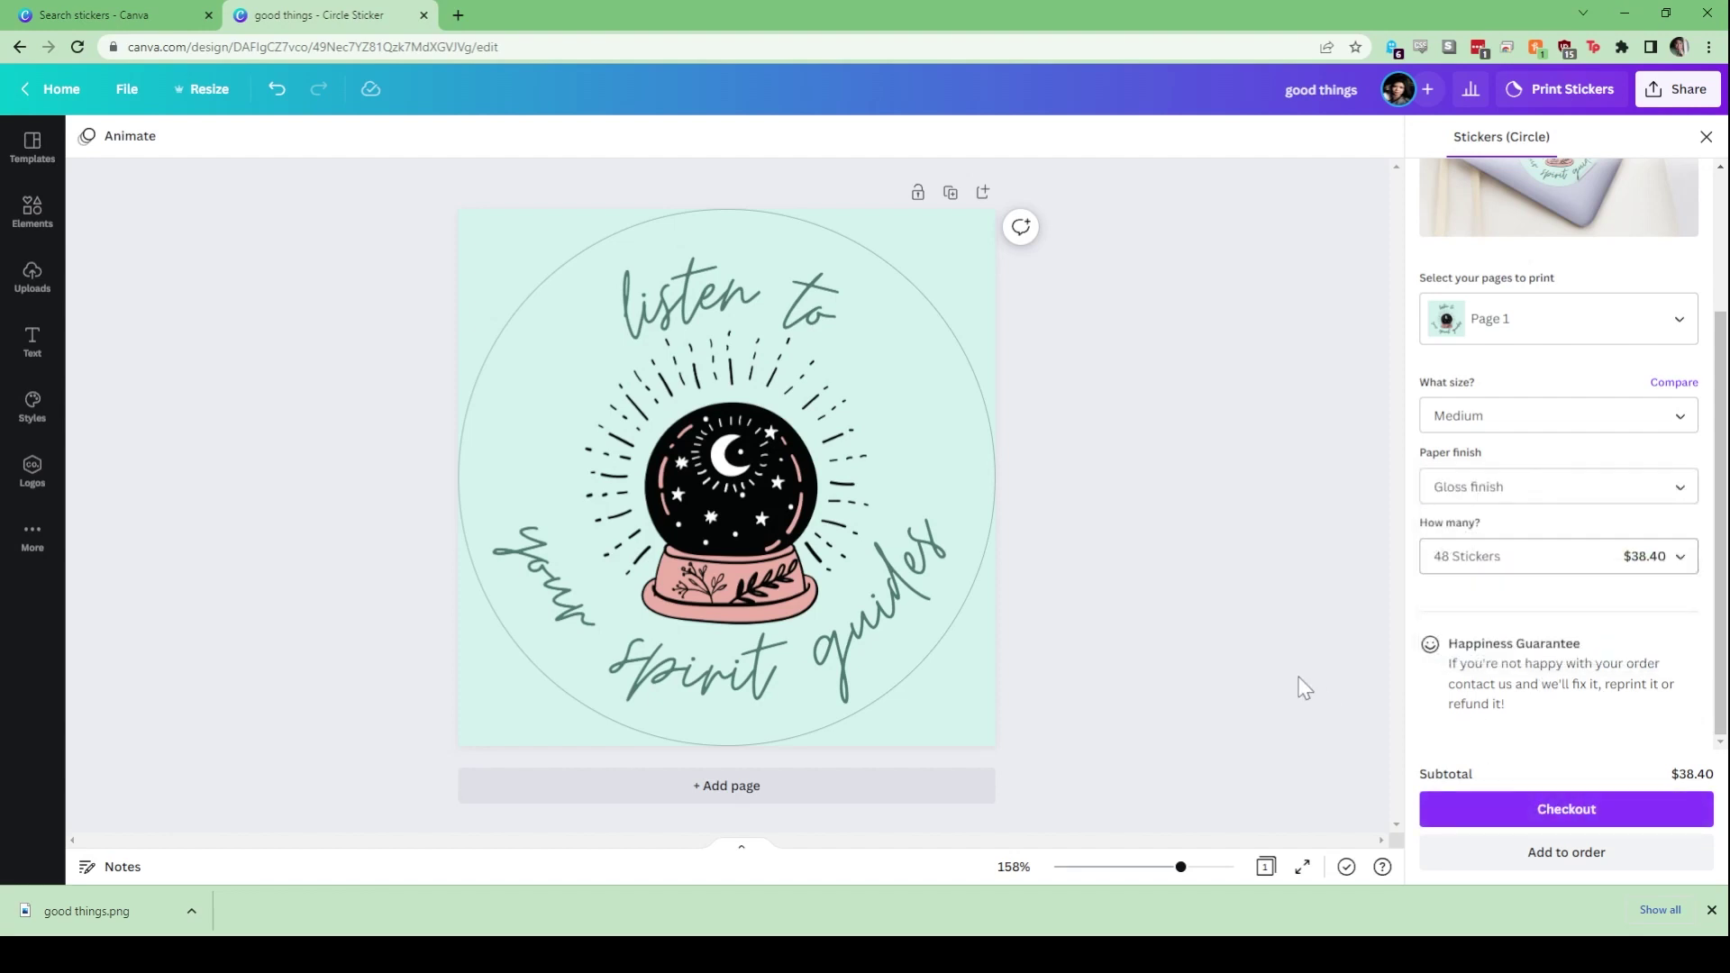
click(1706, 138)
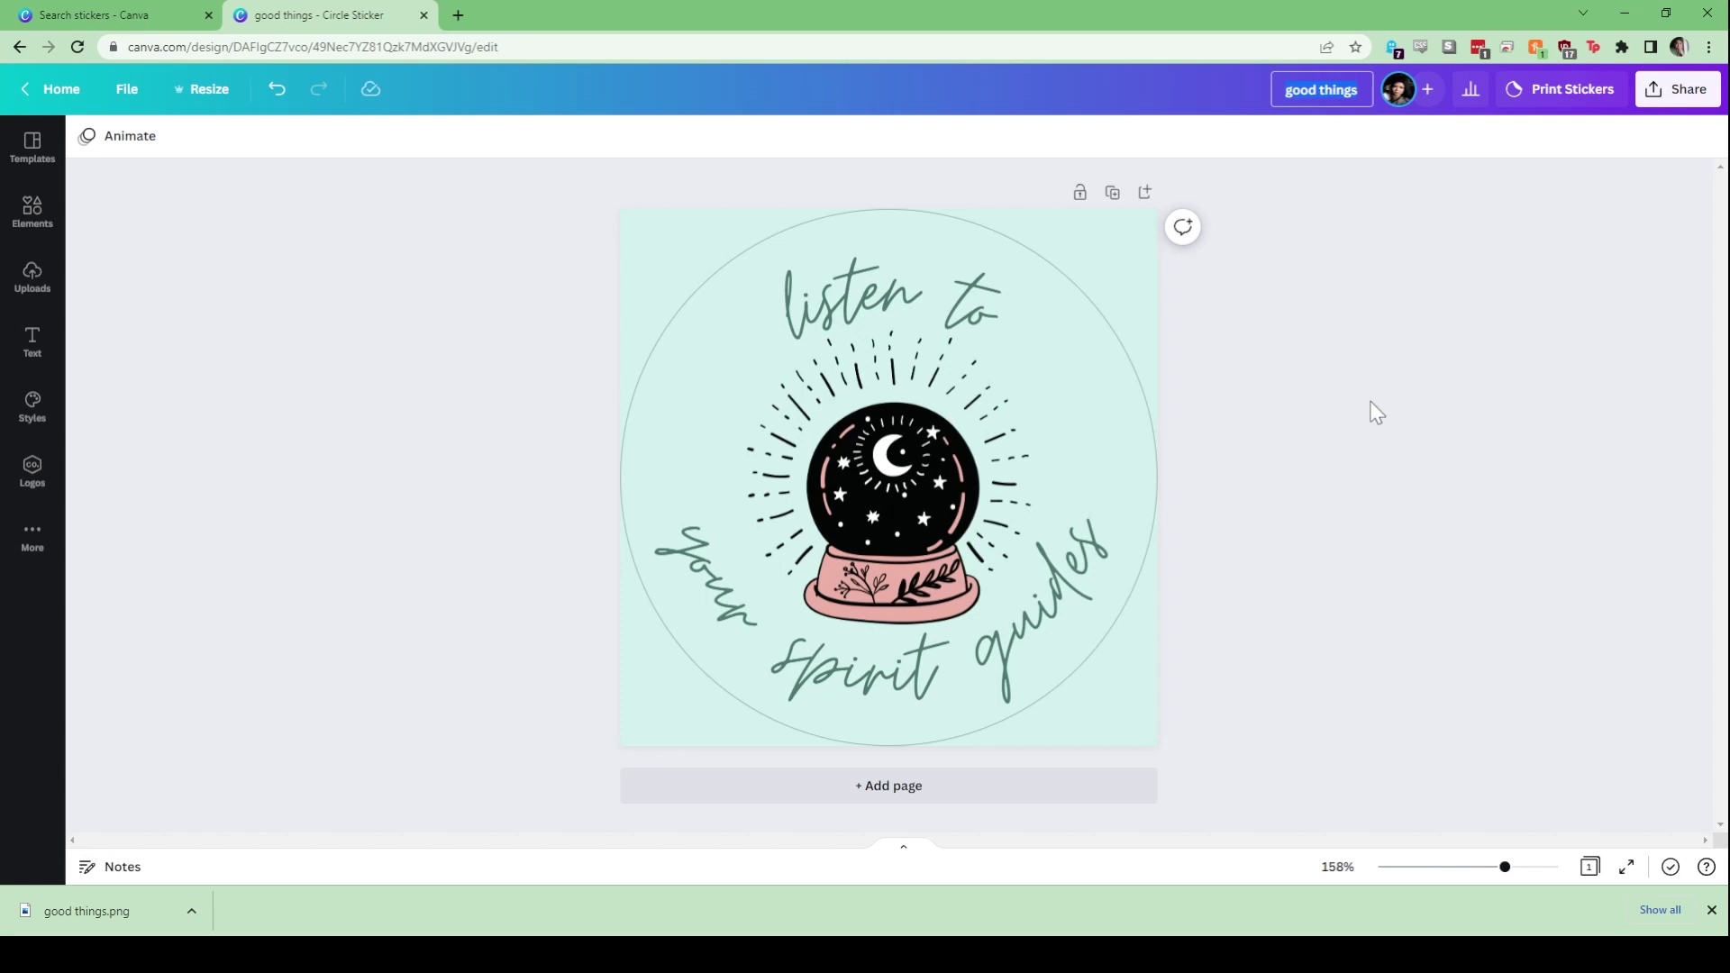
Rename the design 'listen to your spirit guides' and return to the Canva home page
text(listen to your spirit guides)
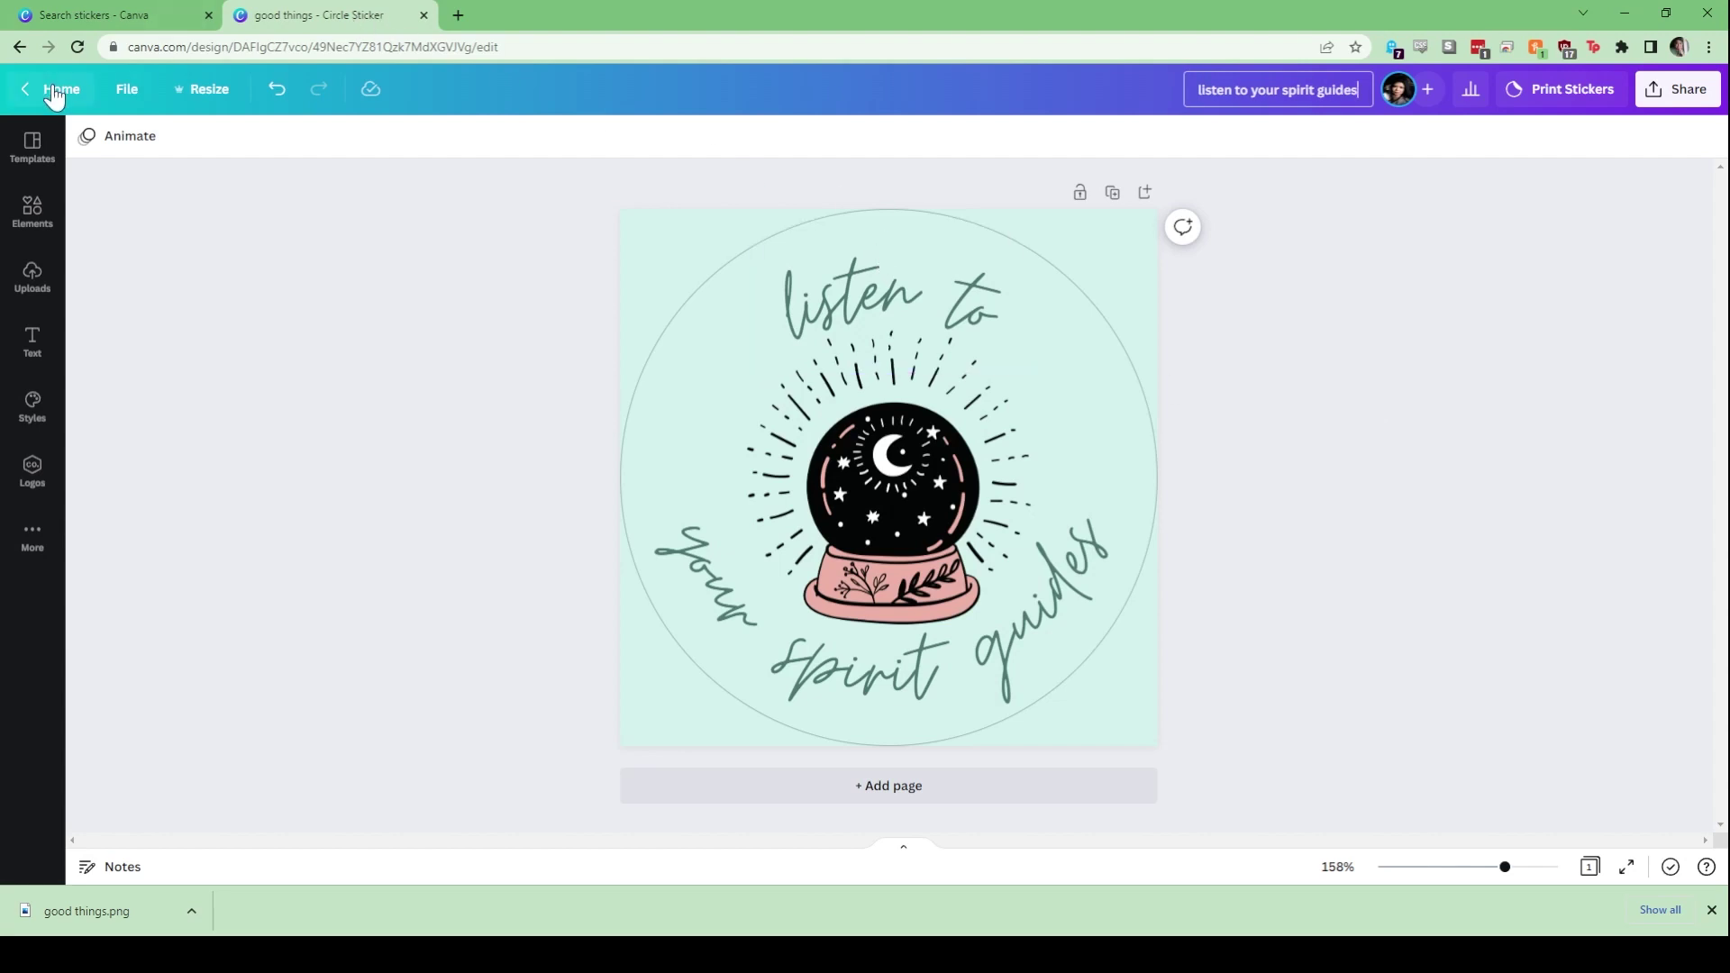
key(Return)
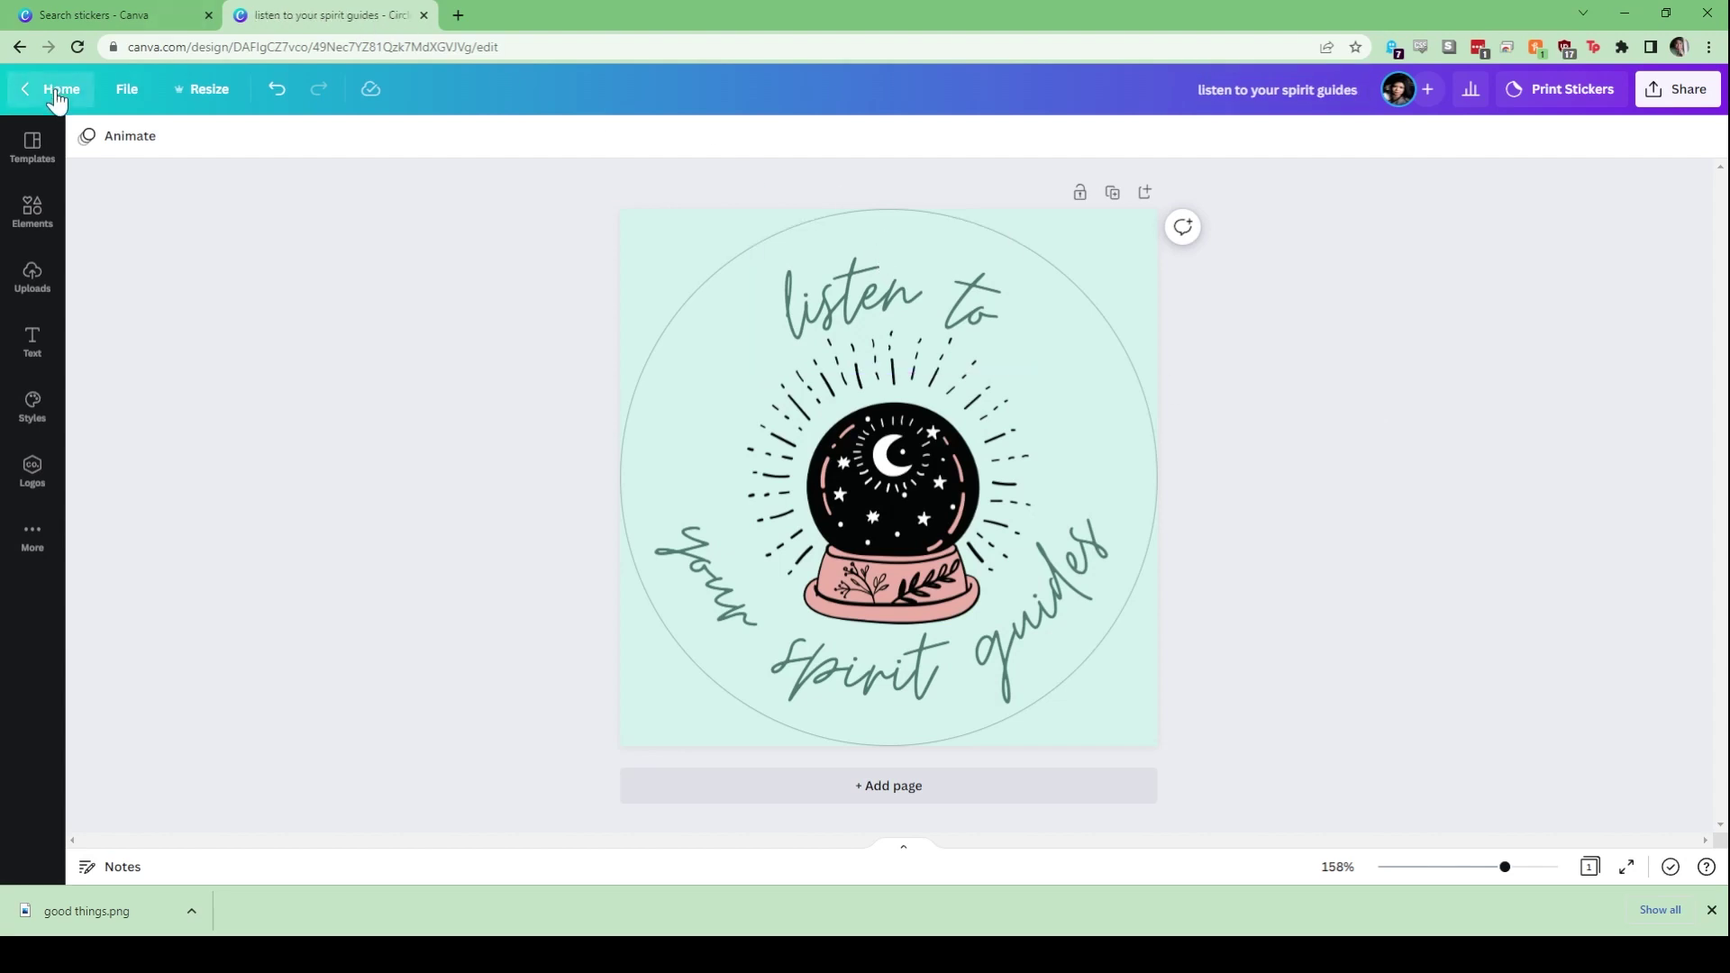
click(57, 93)
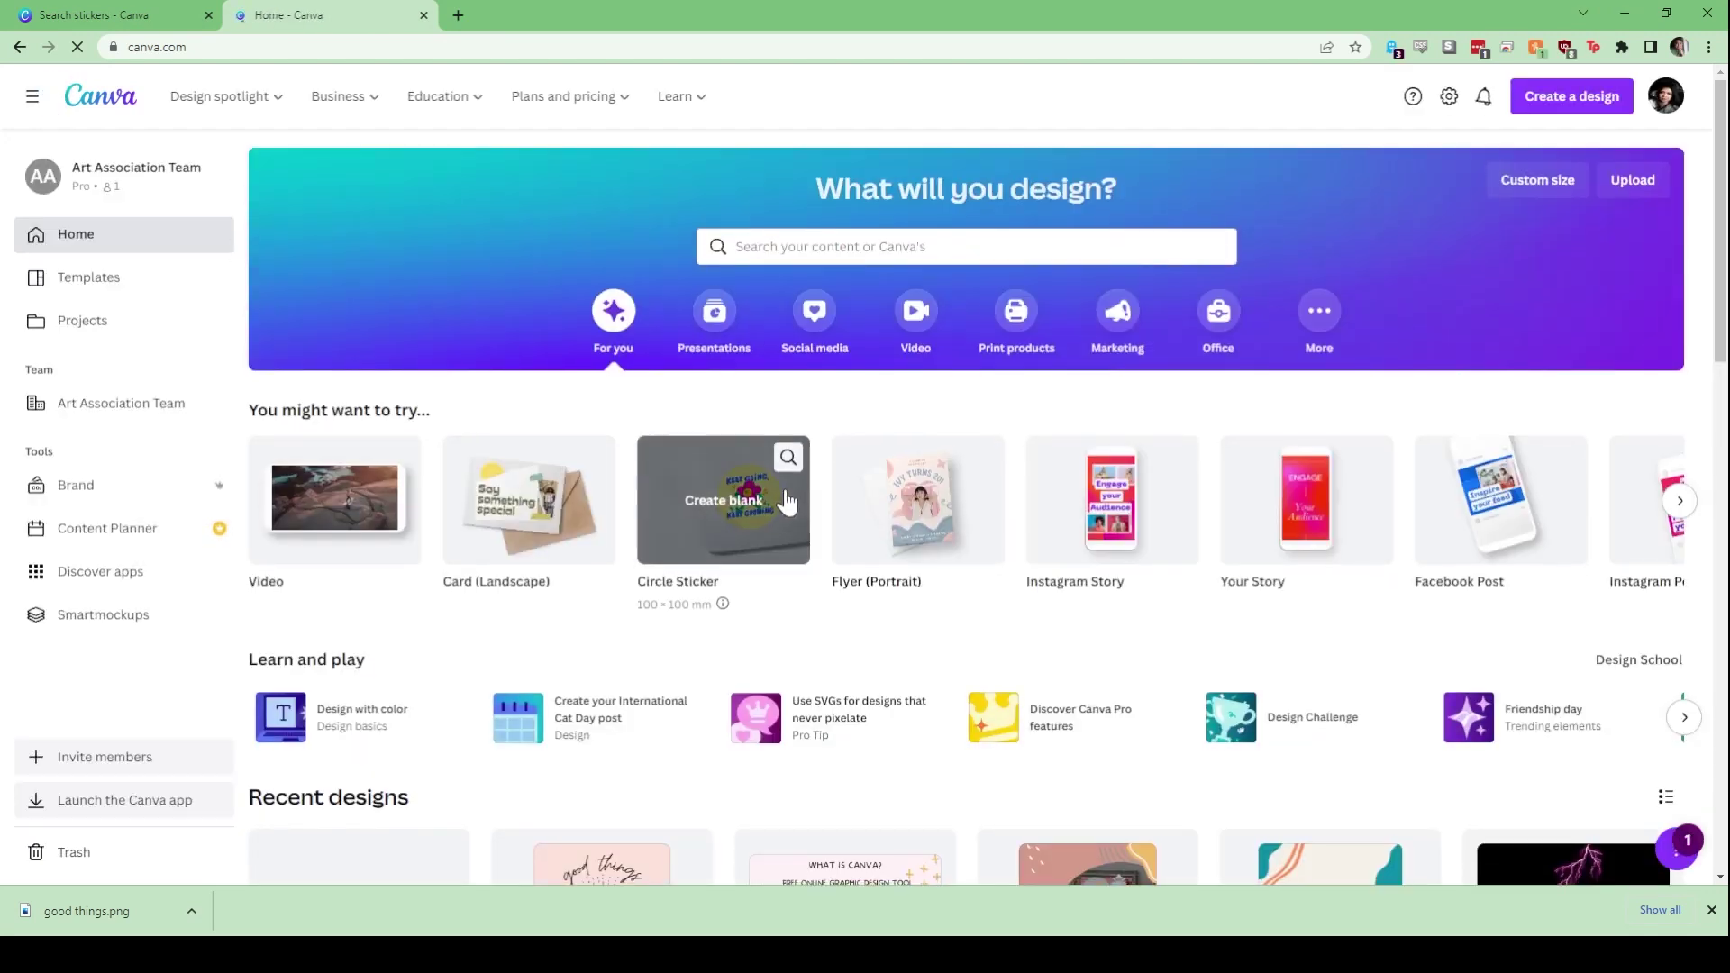
Scroll down through the reopened 'listen to your spirit guides' sticker design
scroll(787, 502, down, 4)
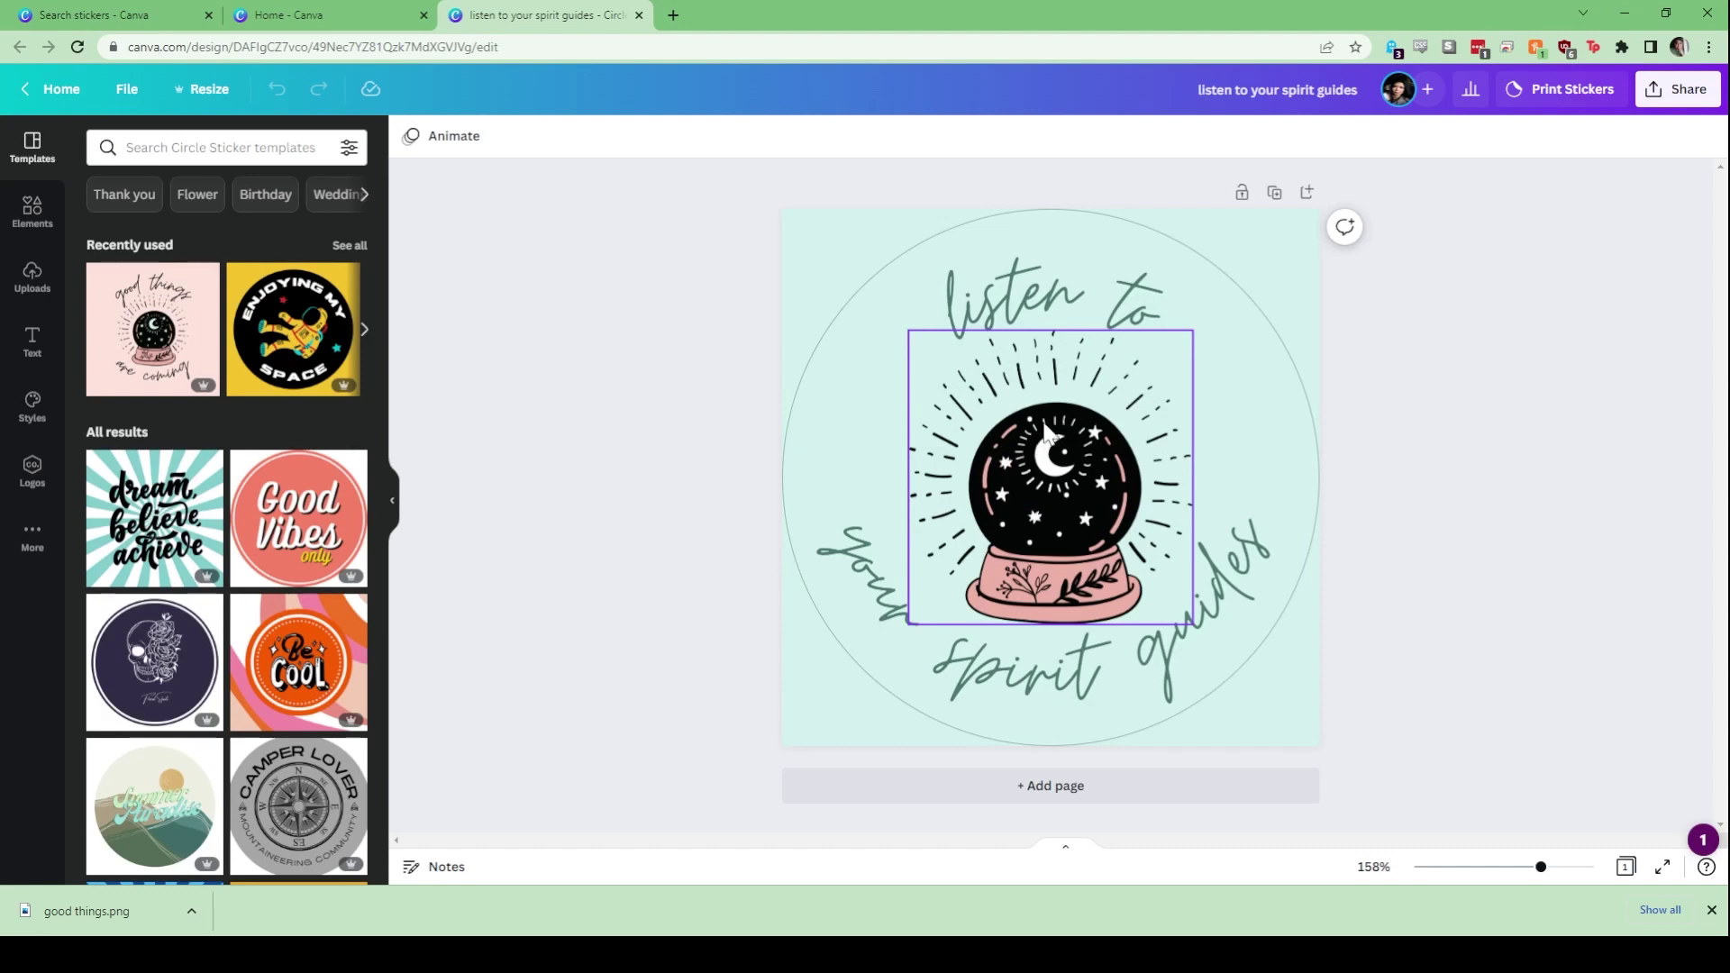
Duplicate the sticker page and make Page 2's background pink
click(1274, 194)
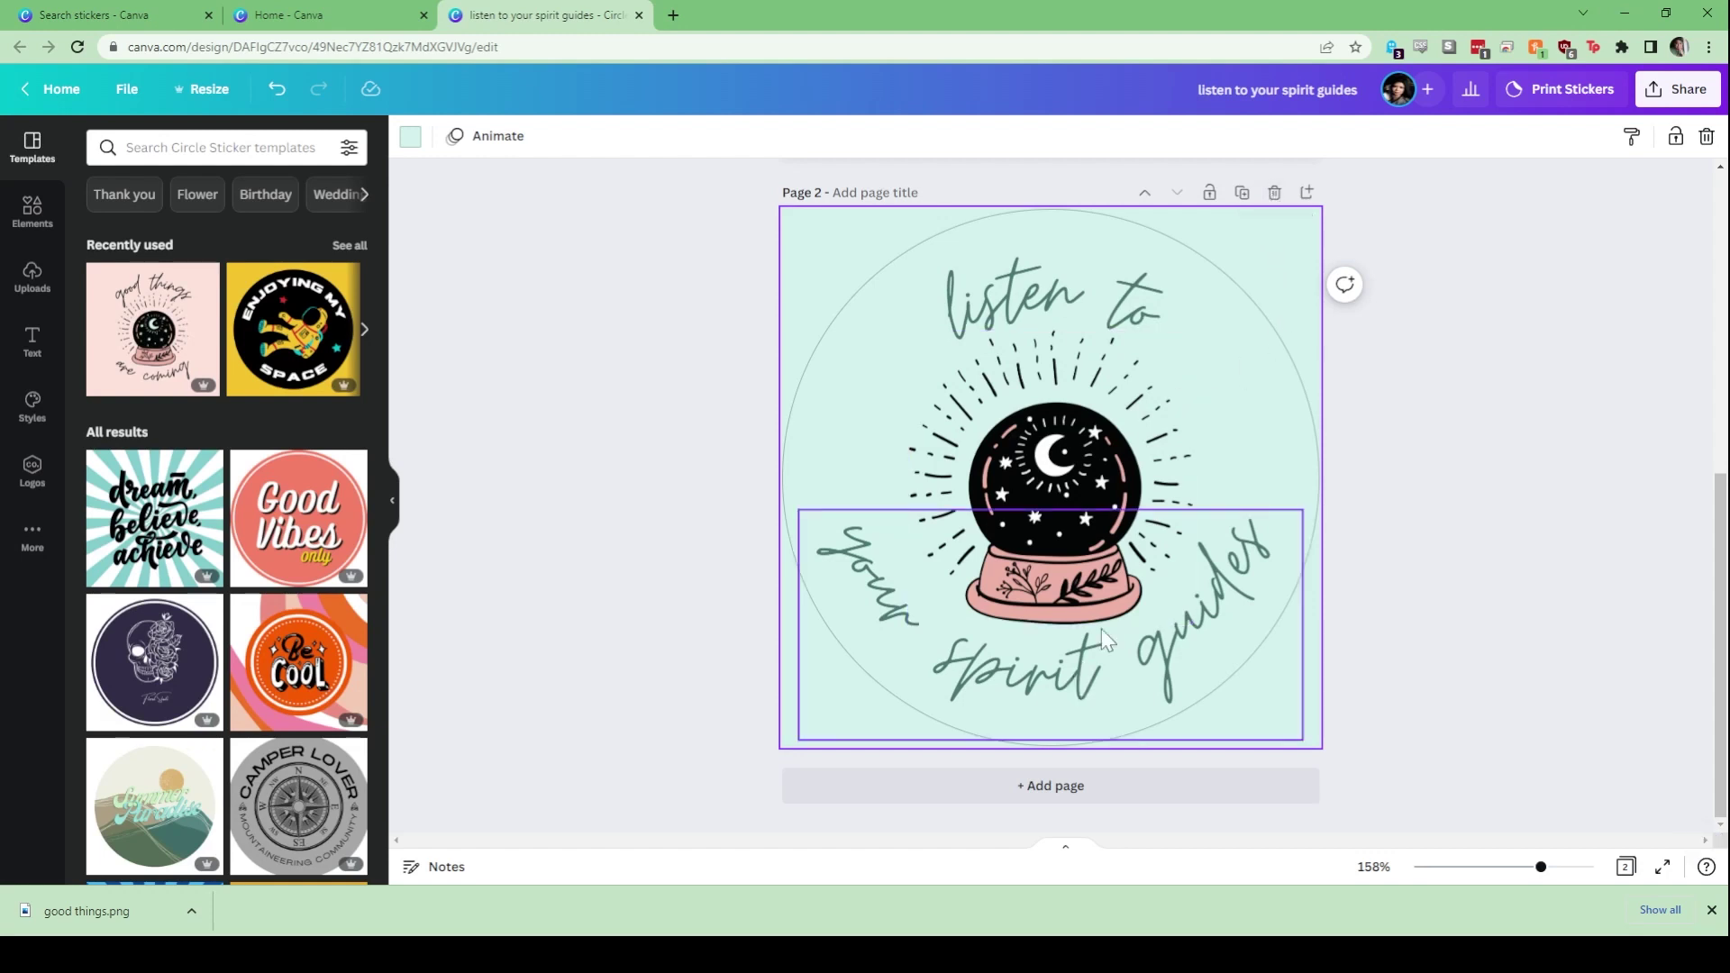
scroll(1124, 452, up, 4)
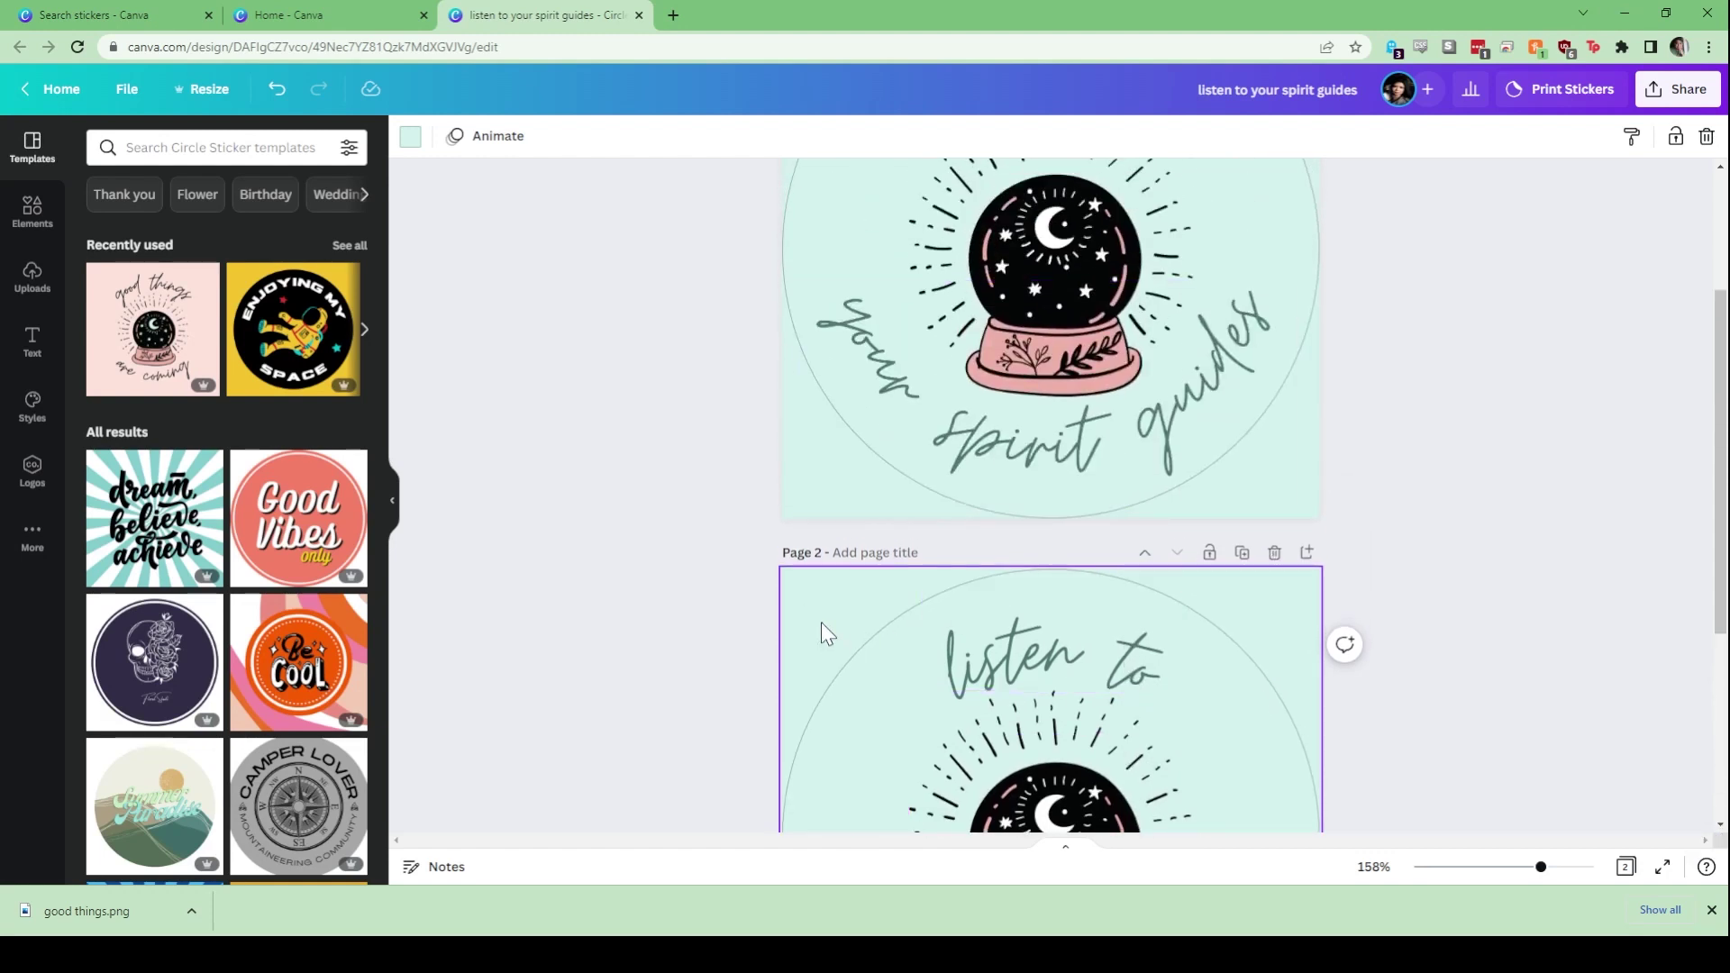
click(410, 137)
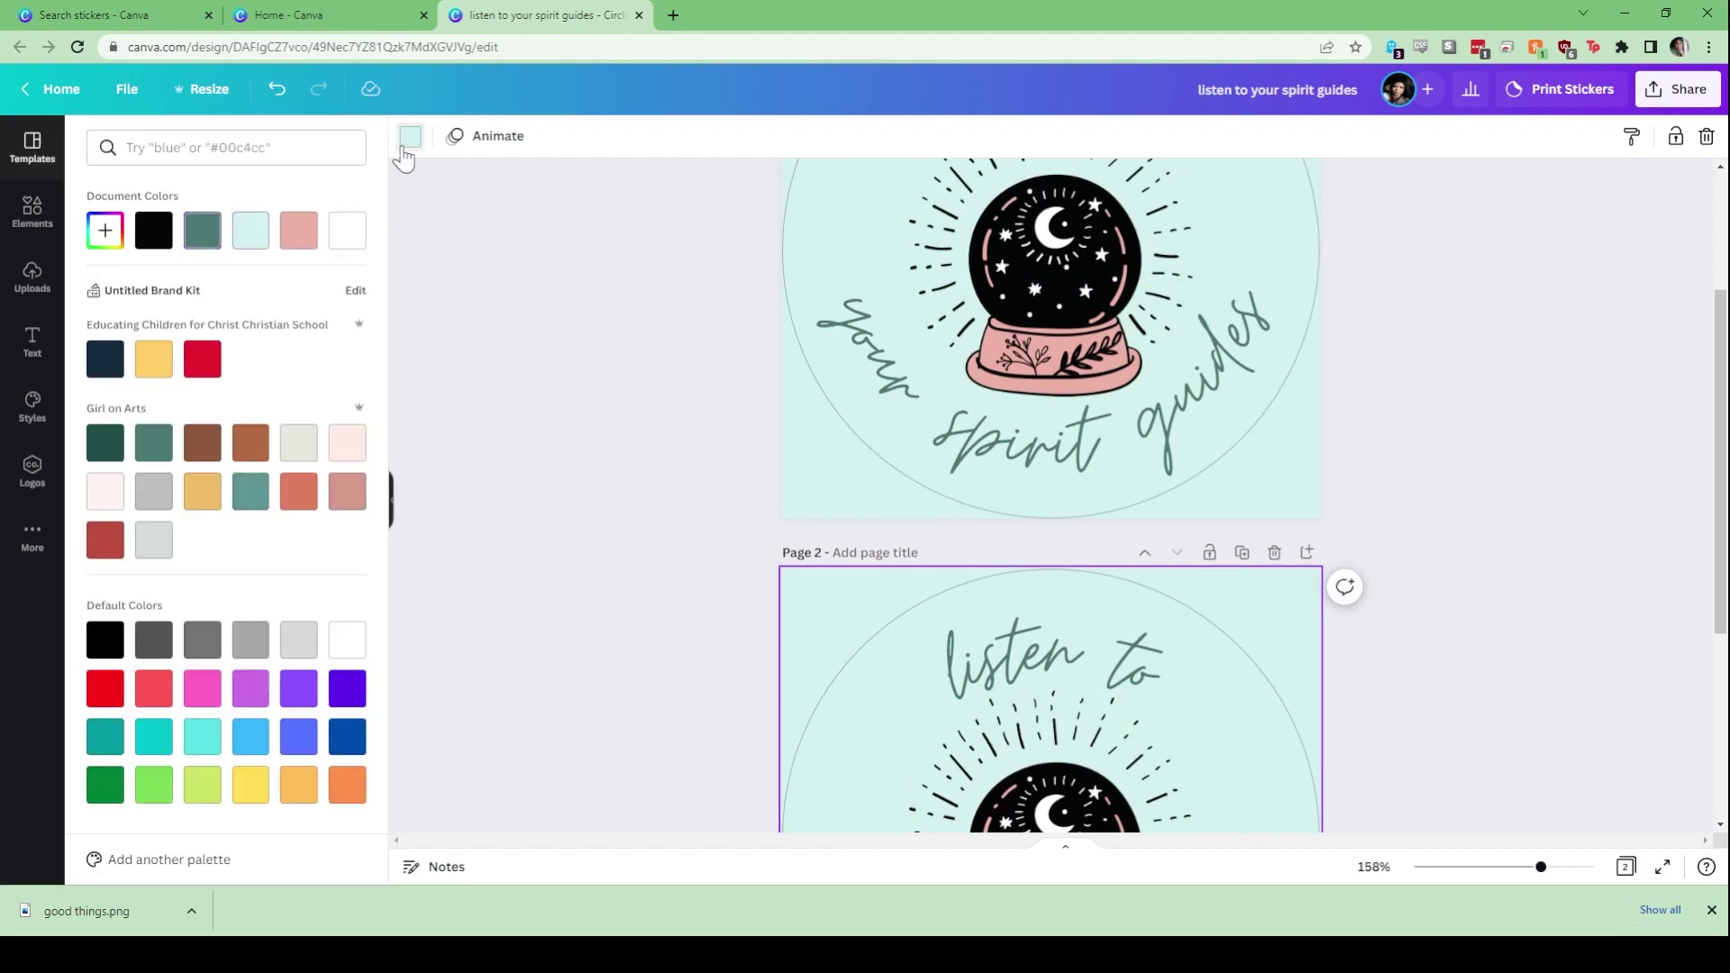
click(299, 230)
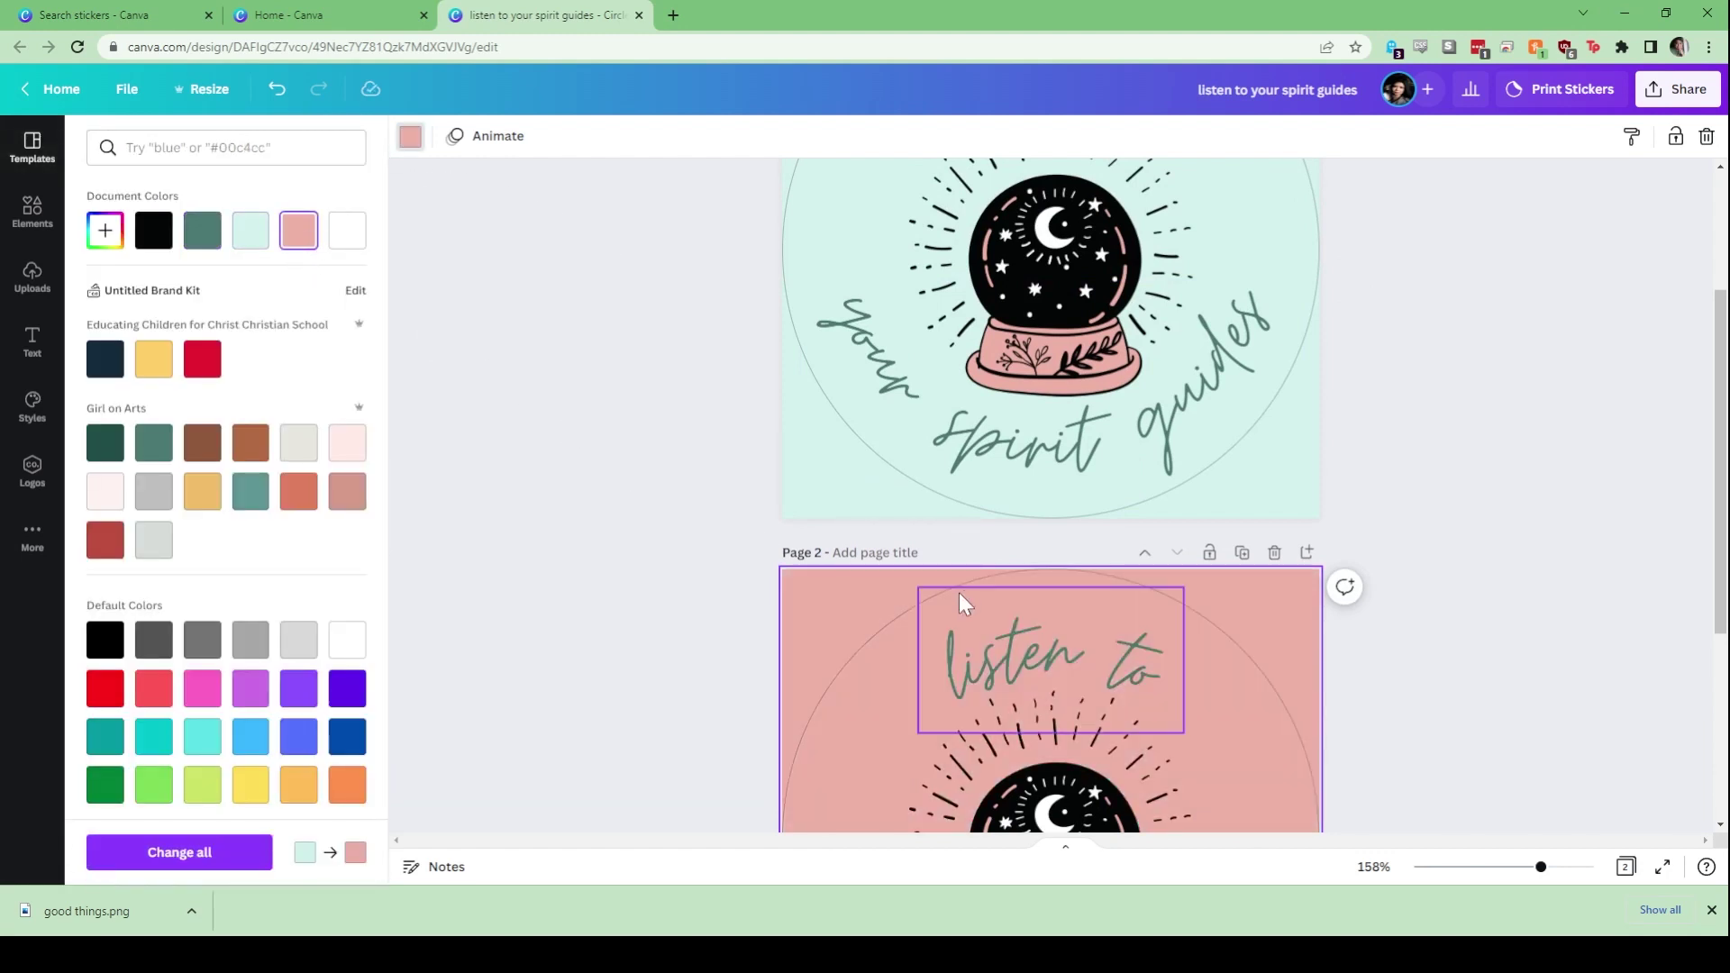
Turn both the 'listen to' and 'your spirit guides' text white on Page 2
click(1008, 626)
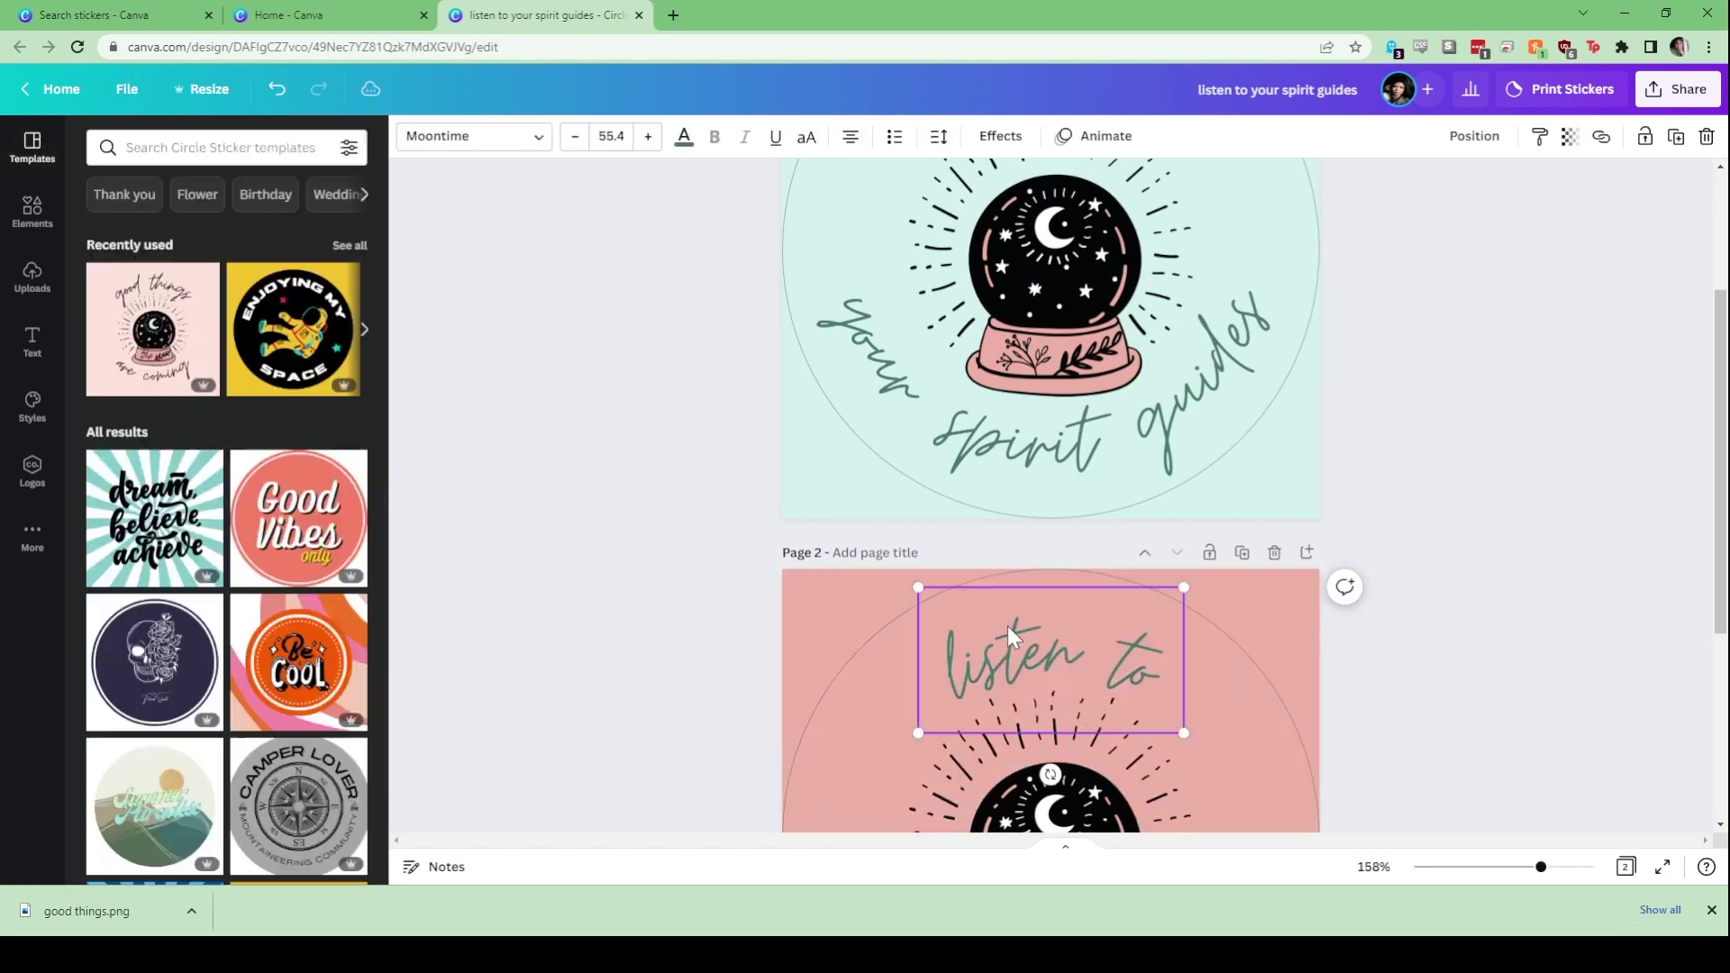
click(687, 142)
click(347, 231)
scroll(973, 647, down, 4)
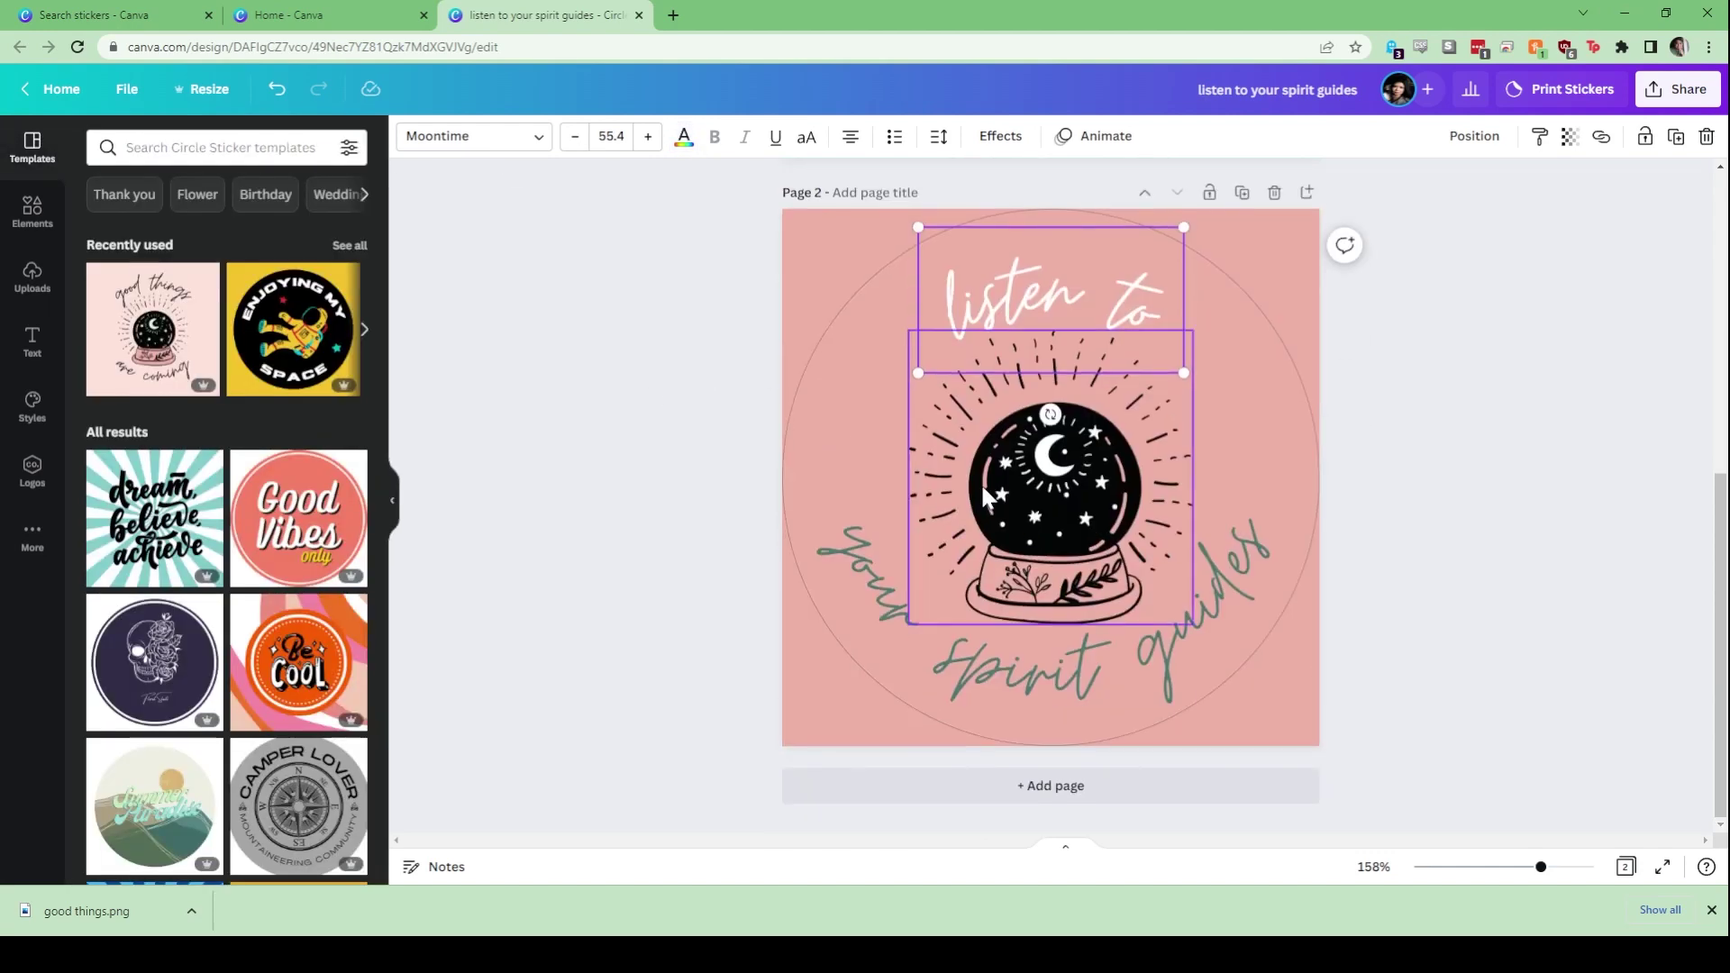
click(973, 647)
click(685, 140)
click(347, 231)
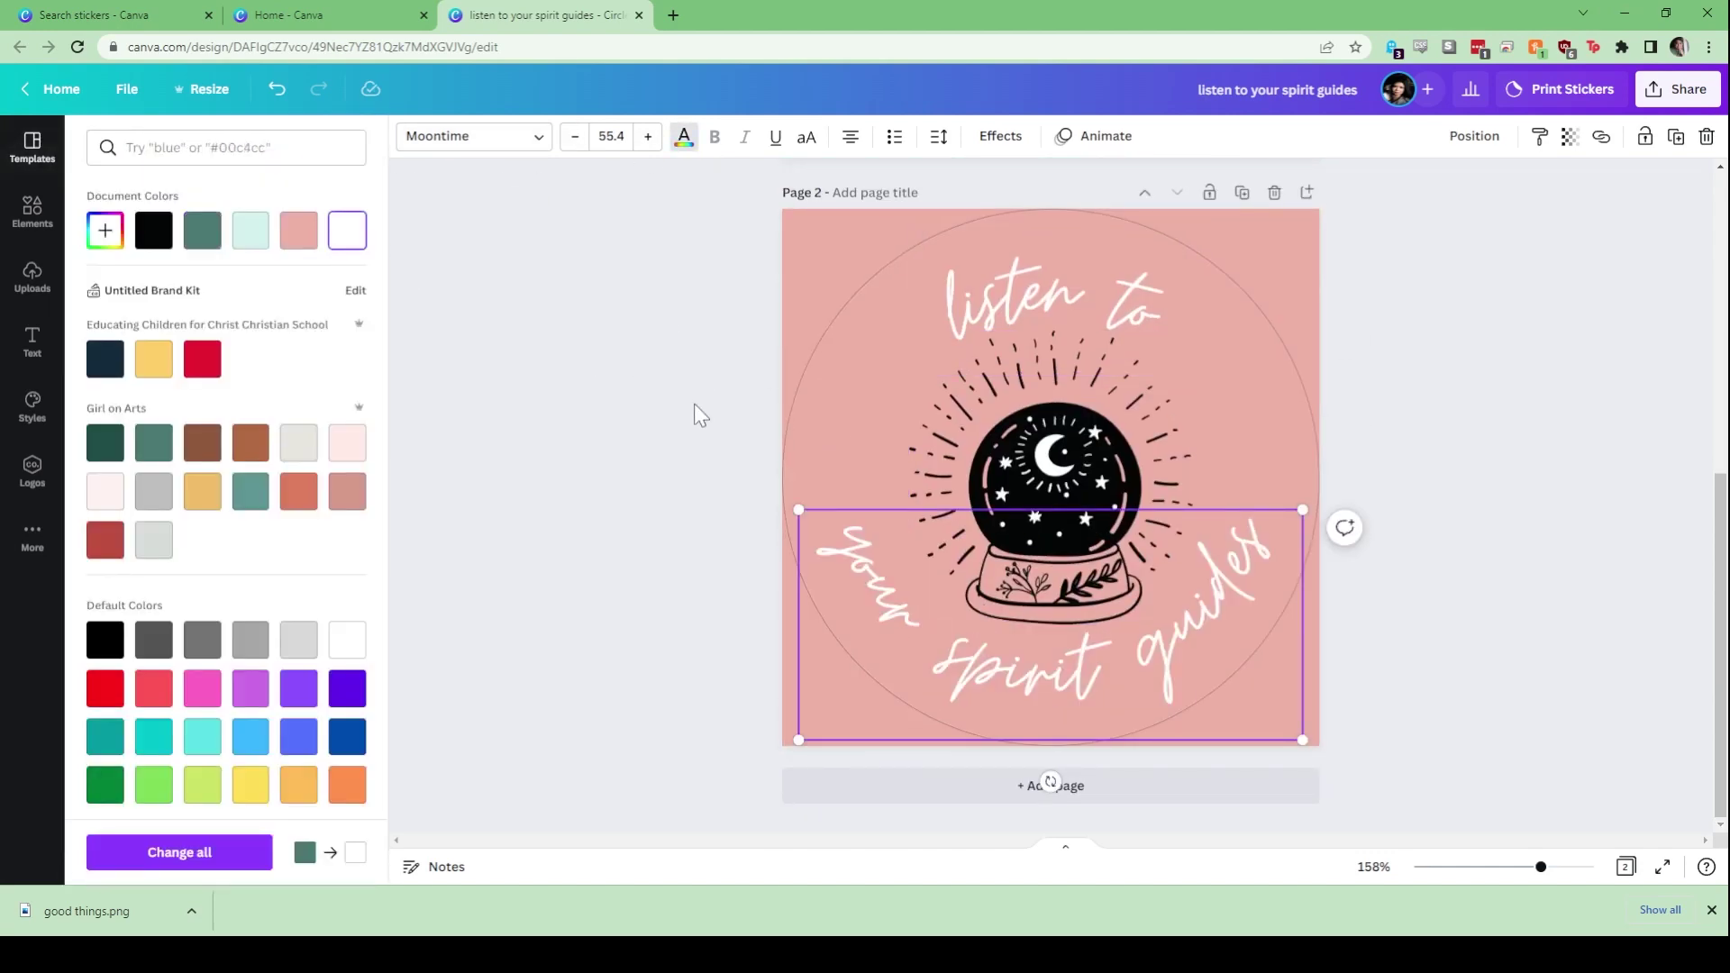
Recolour the crystal-ball image's pink base to mint
click(1059, 477)
click(440, 137)
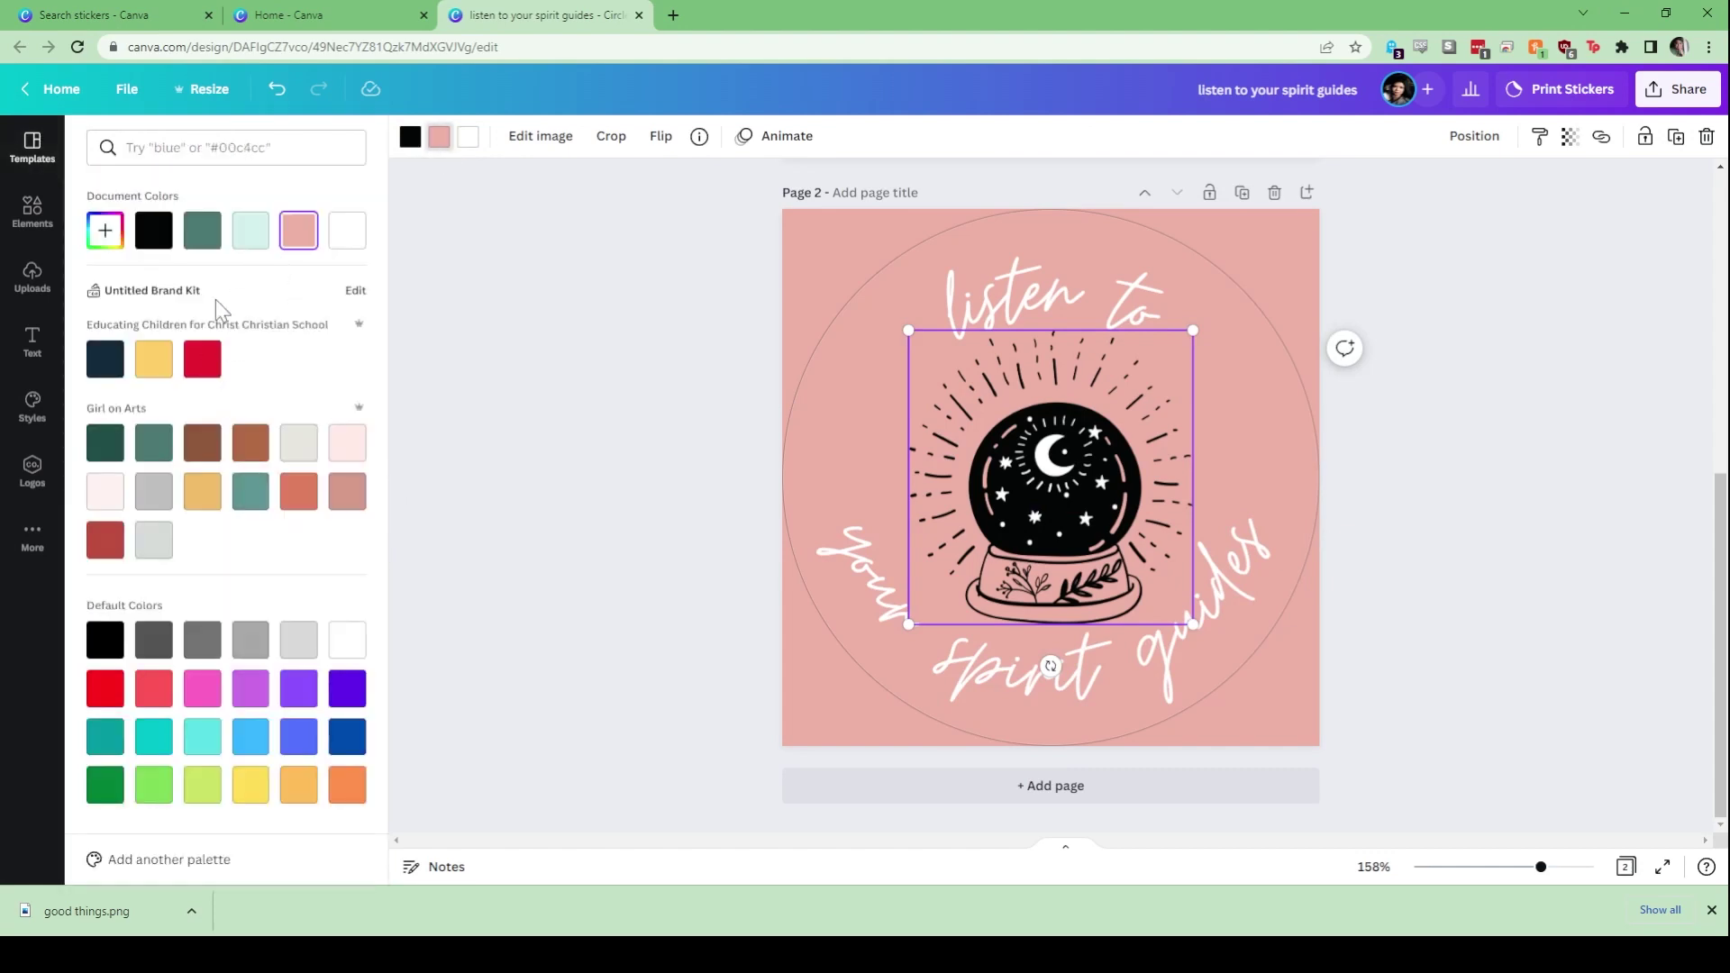
click(250, 231)
click(484, 437)
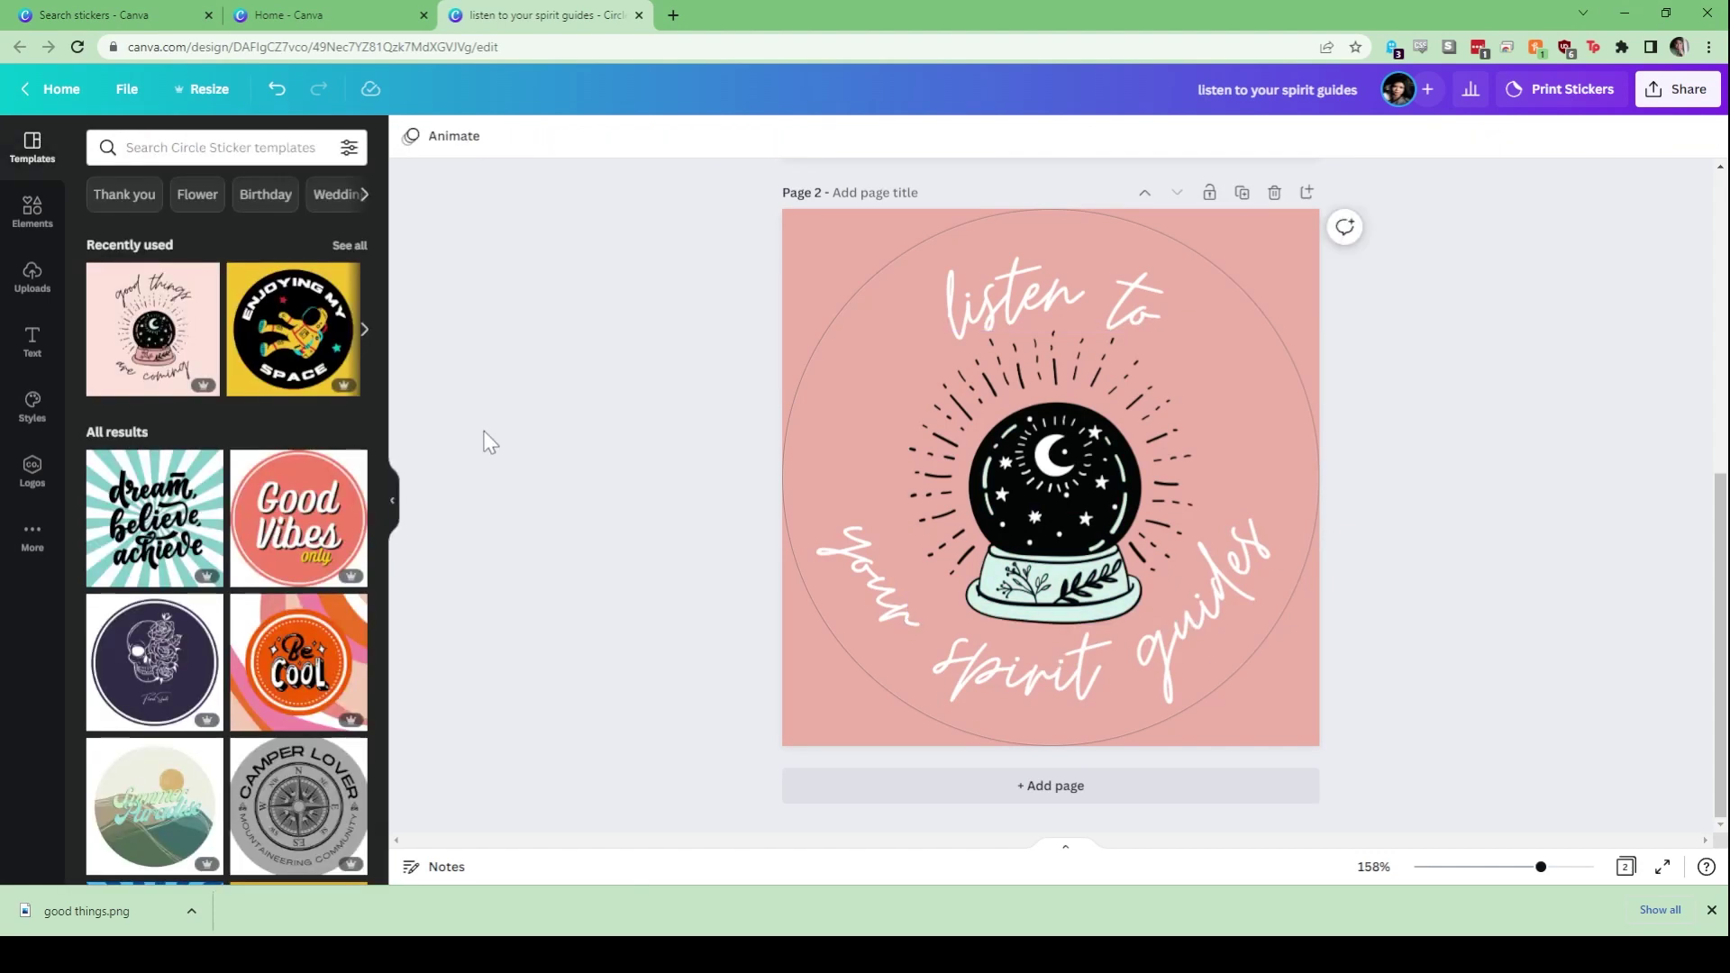
scroll(941, 587, up, 6)
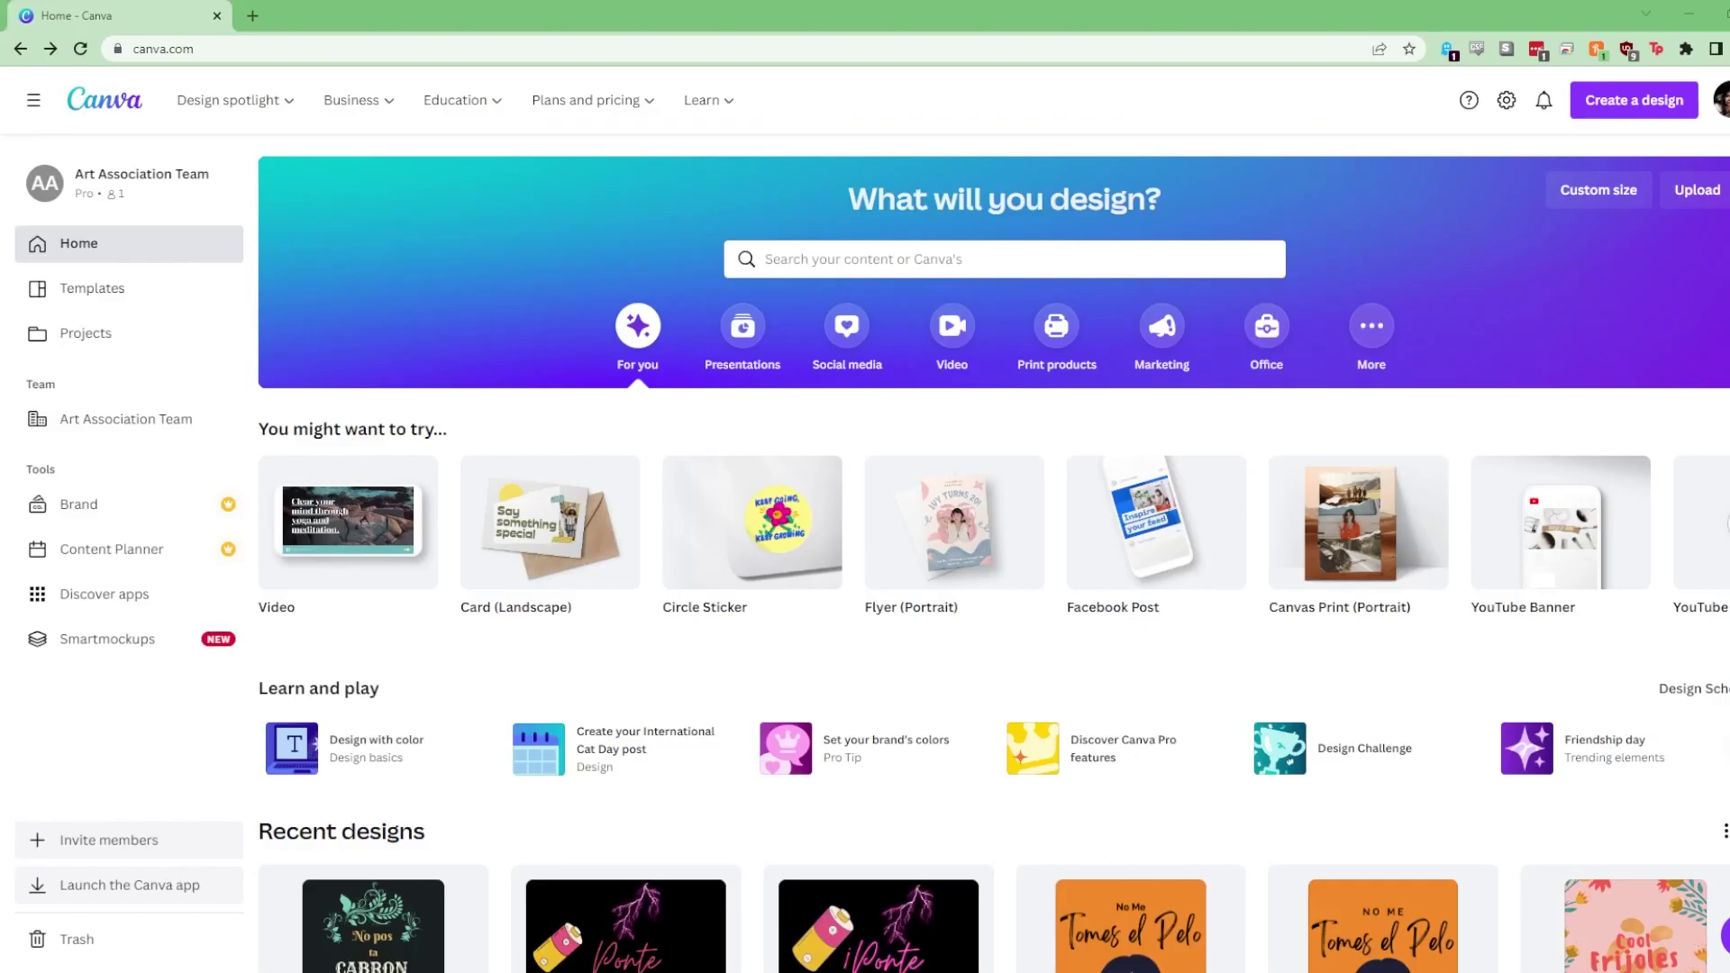
Create a new blank Square Sticker design from a 'STICKER' search
click(1633, 104)
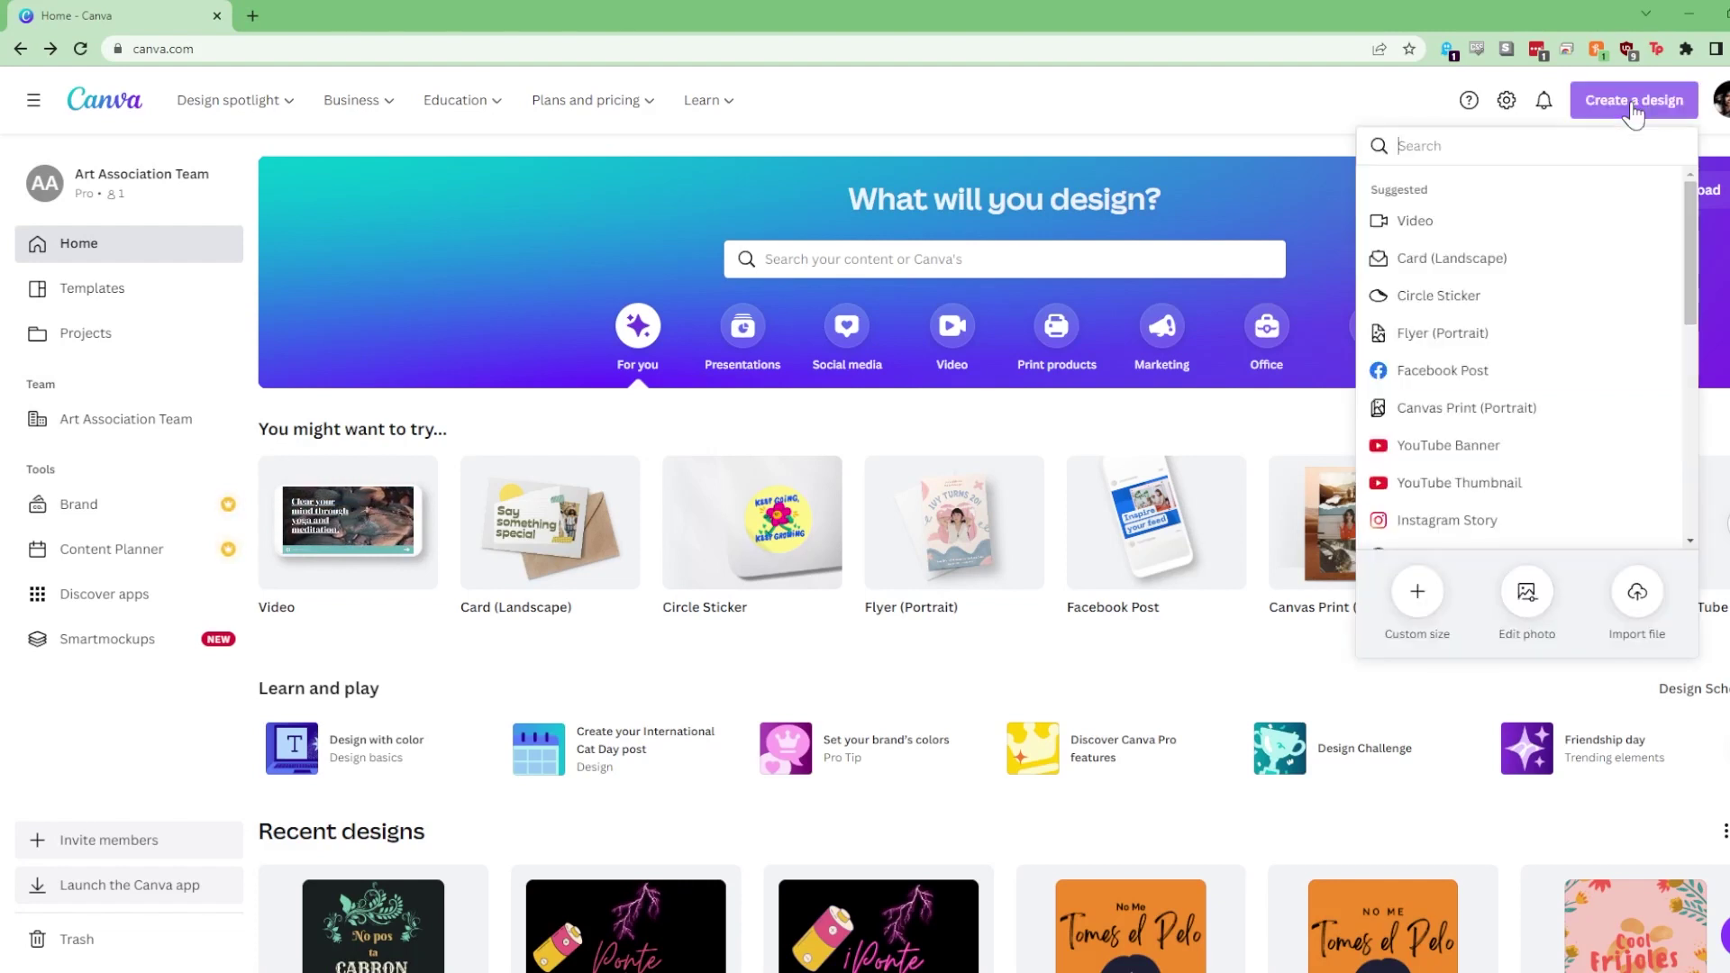
text(STICKER)
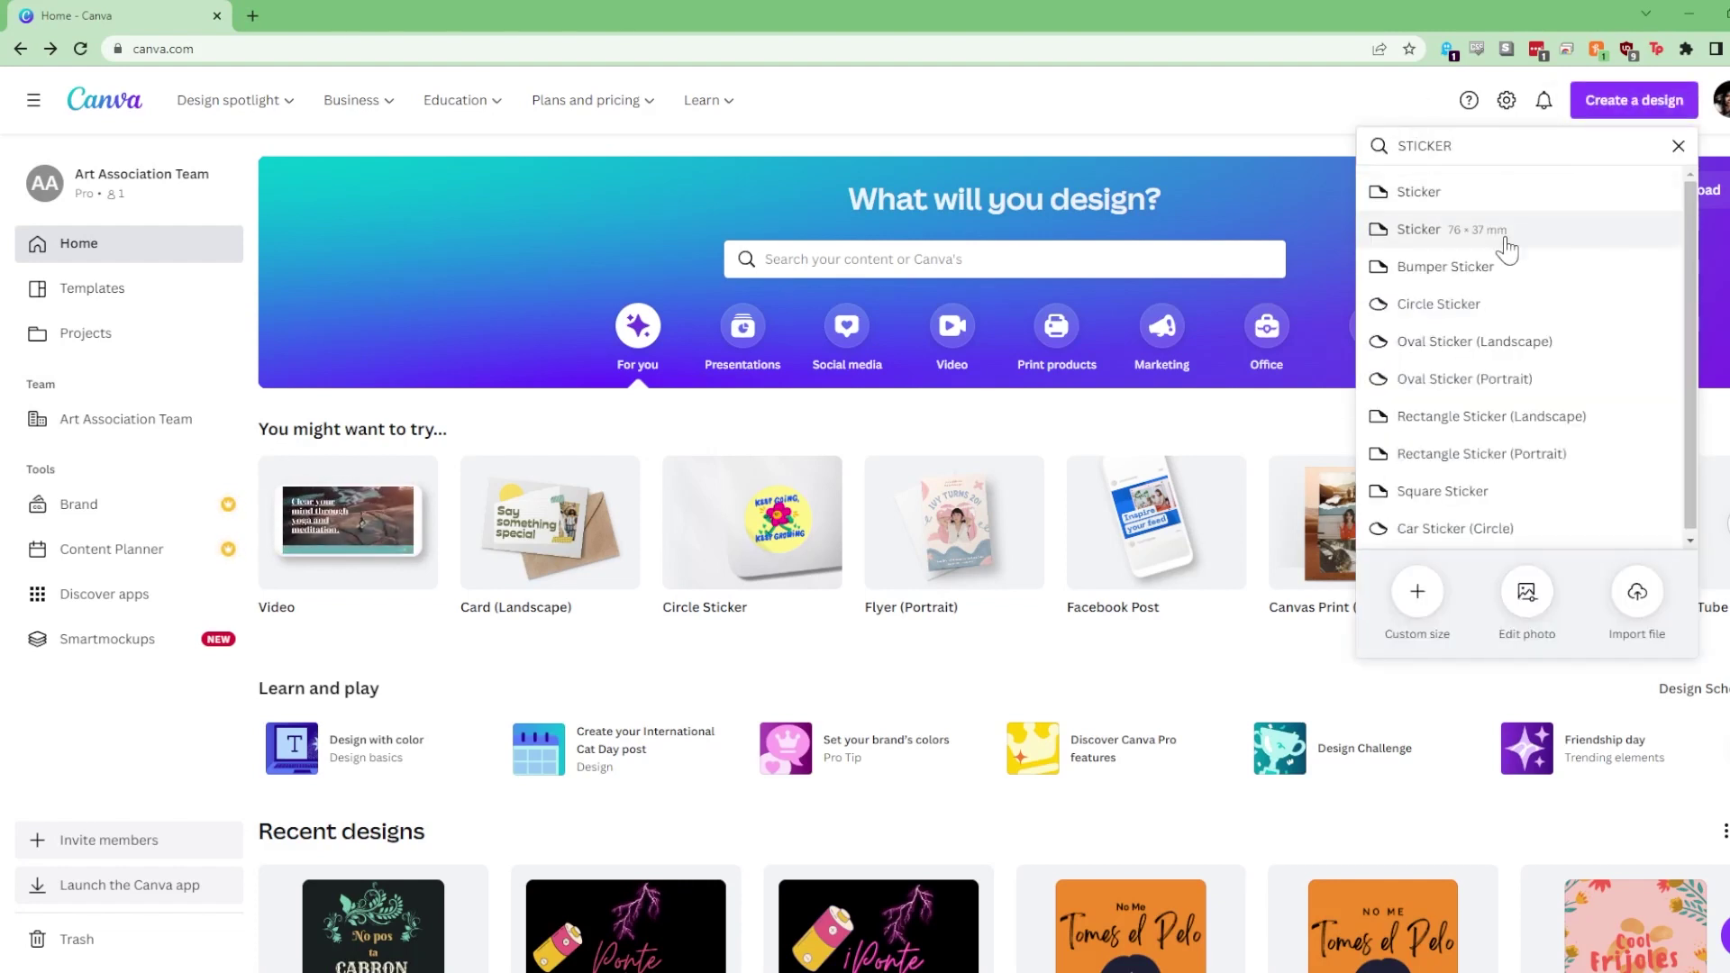
click(1479, 494)
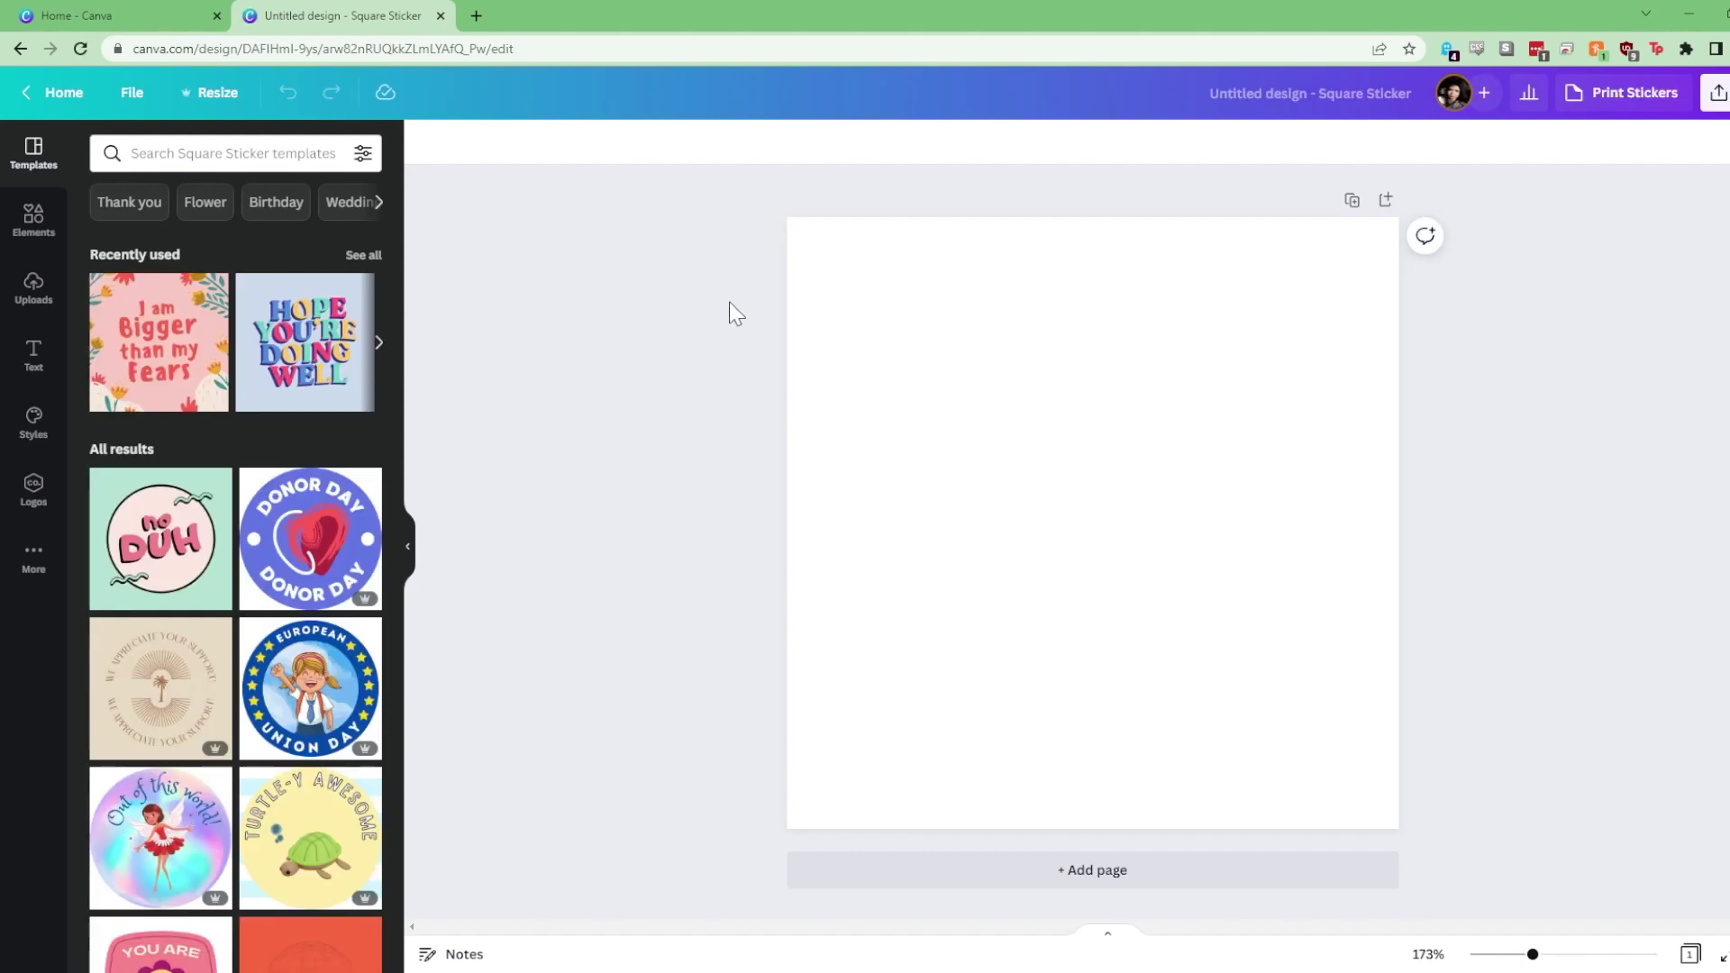
Add a desert dunes graphic from Elements and stretch it to cover the page
click(34, 221)
click(212, 152)
text(de)
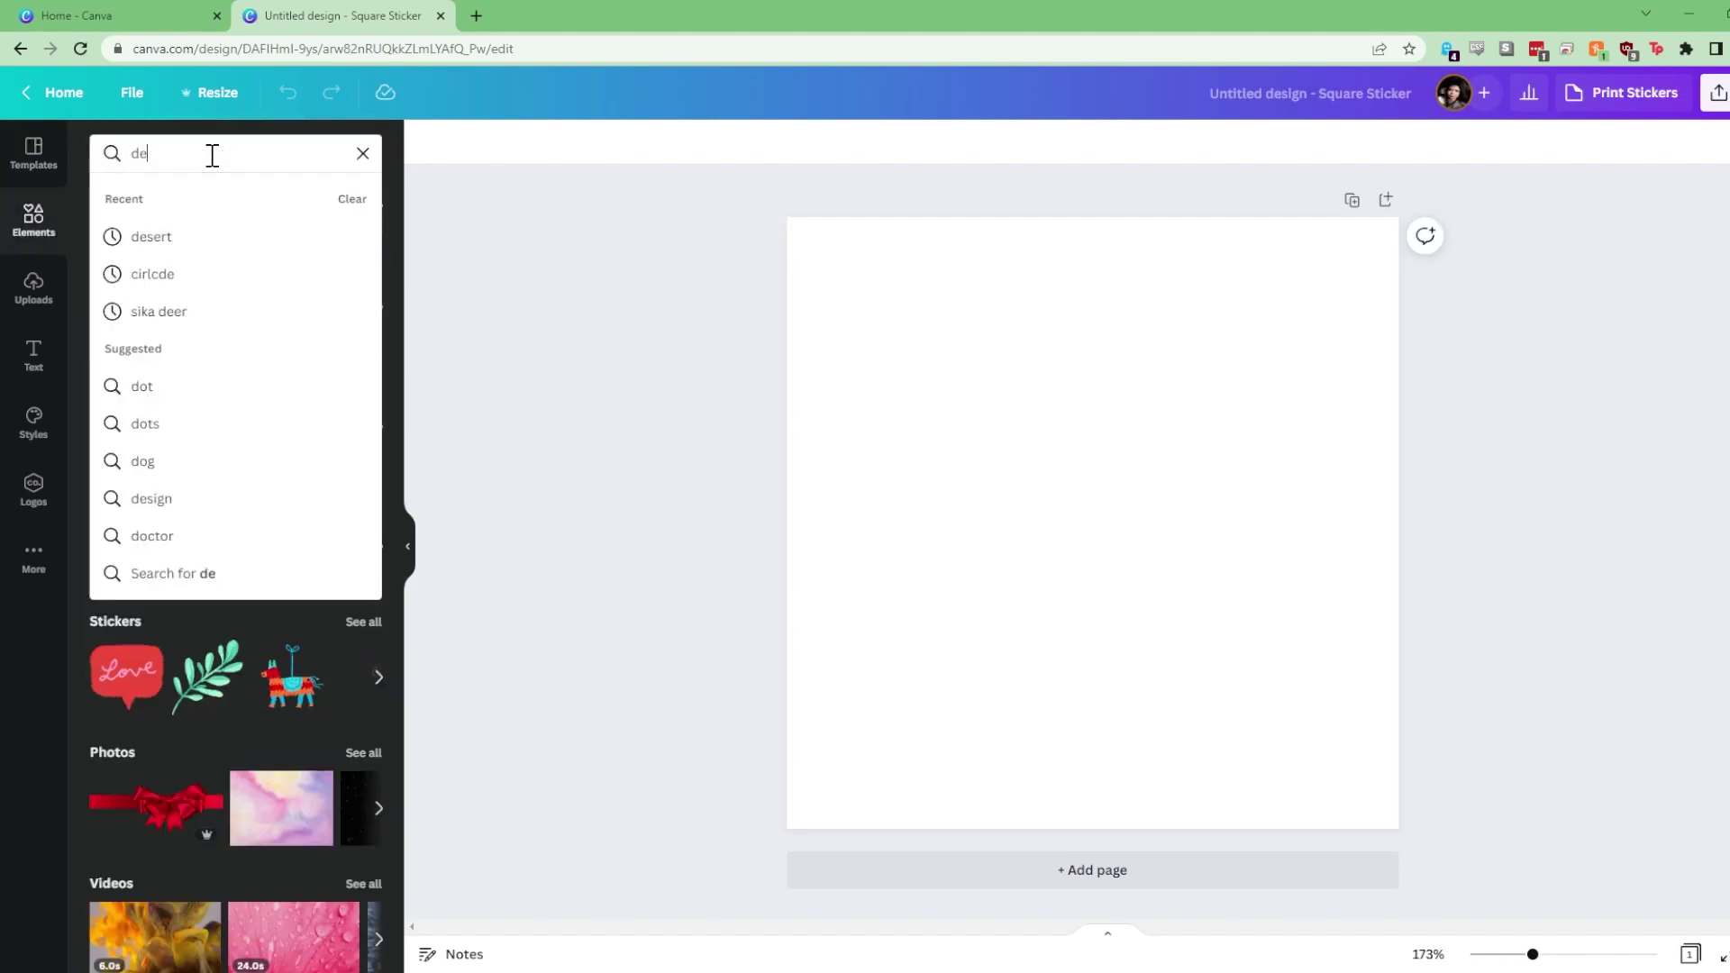
text(sert)
key(Return)
scroll(231, 568, down, 10)
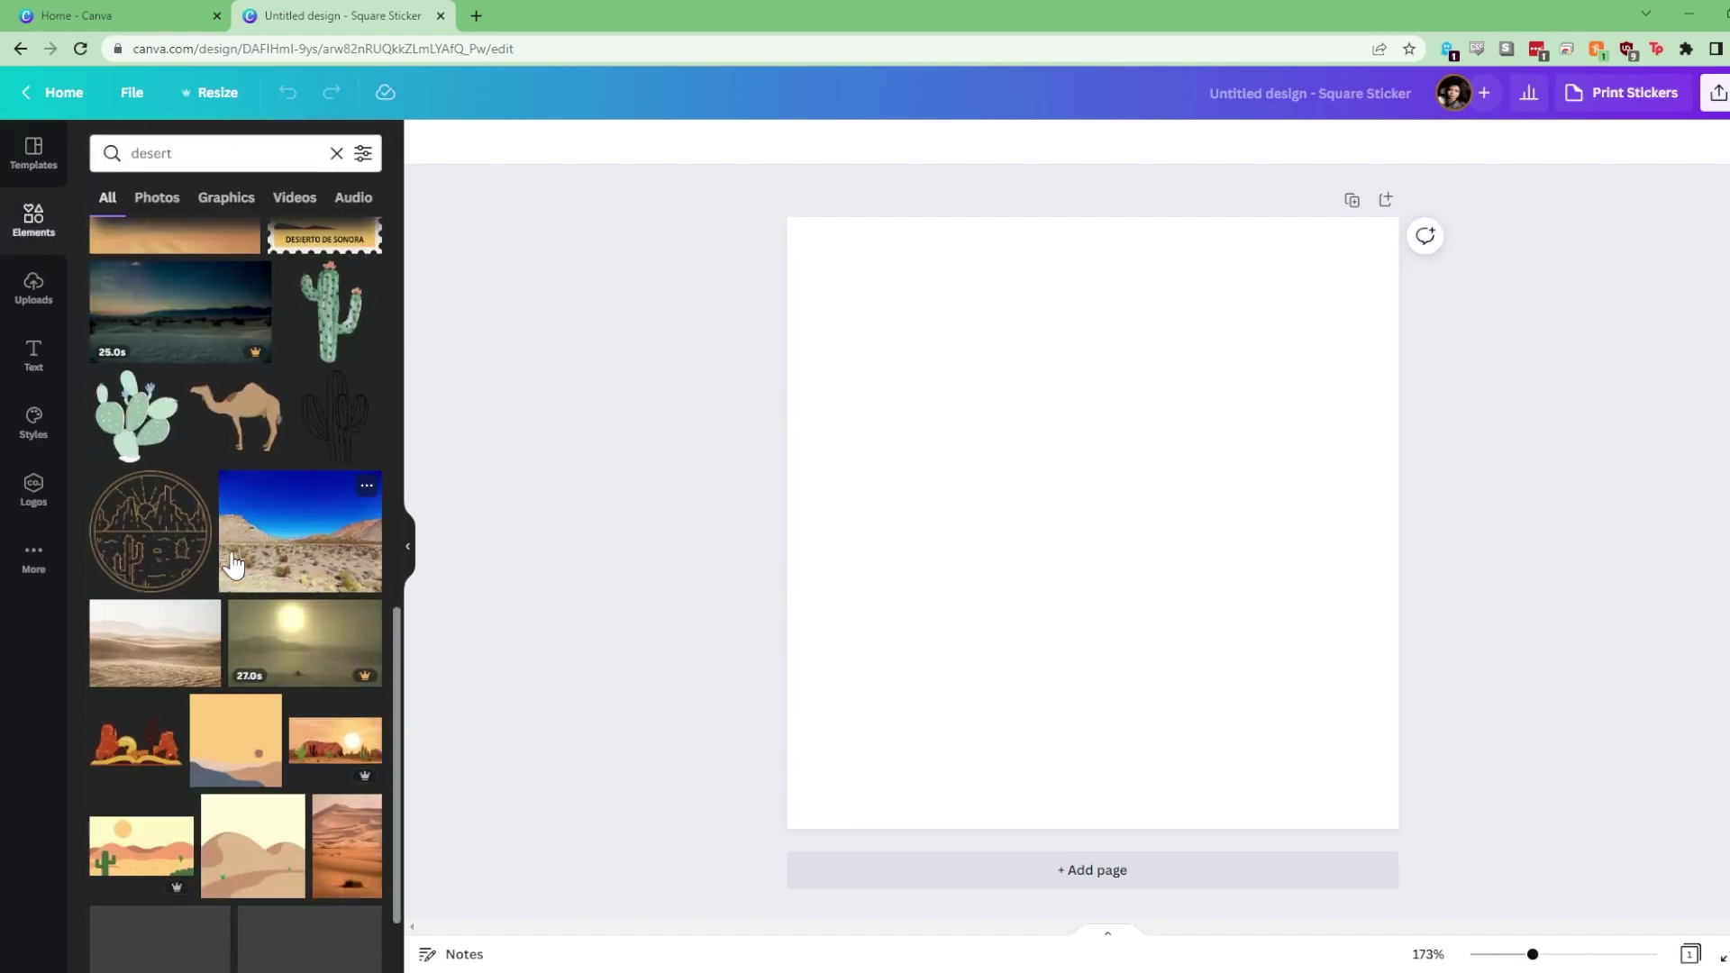
scroll(231, 568, down, 3)
click(247, 664)
drag(970, 402, 791, 191)
drag(1215, 642, 1398, 828)
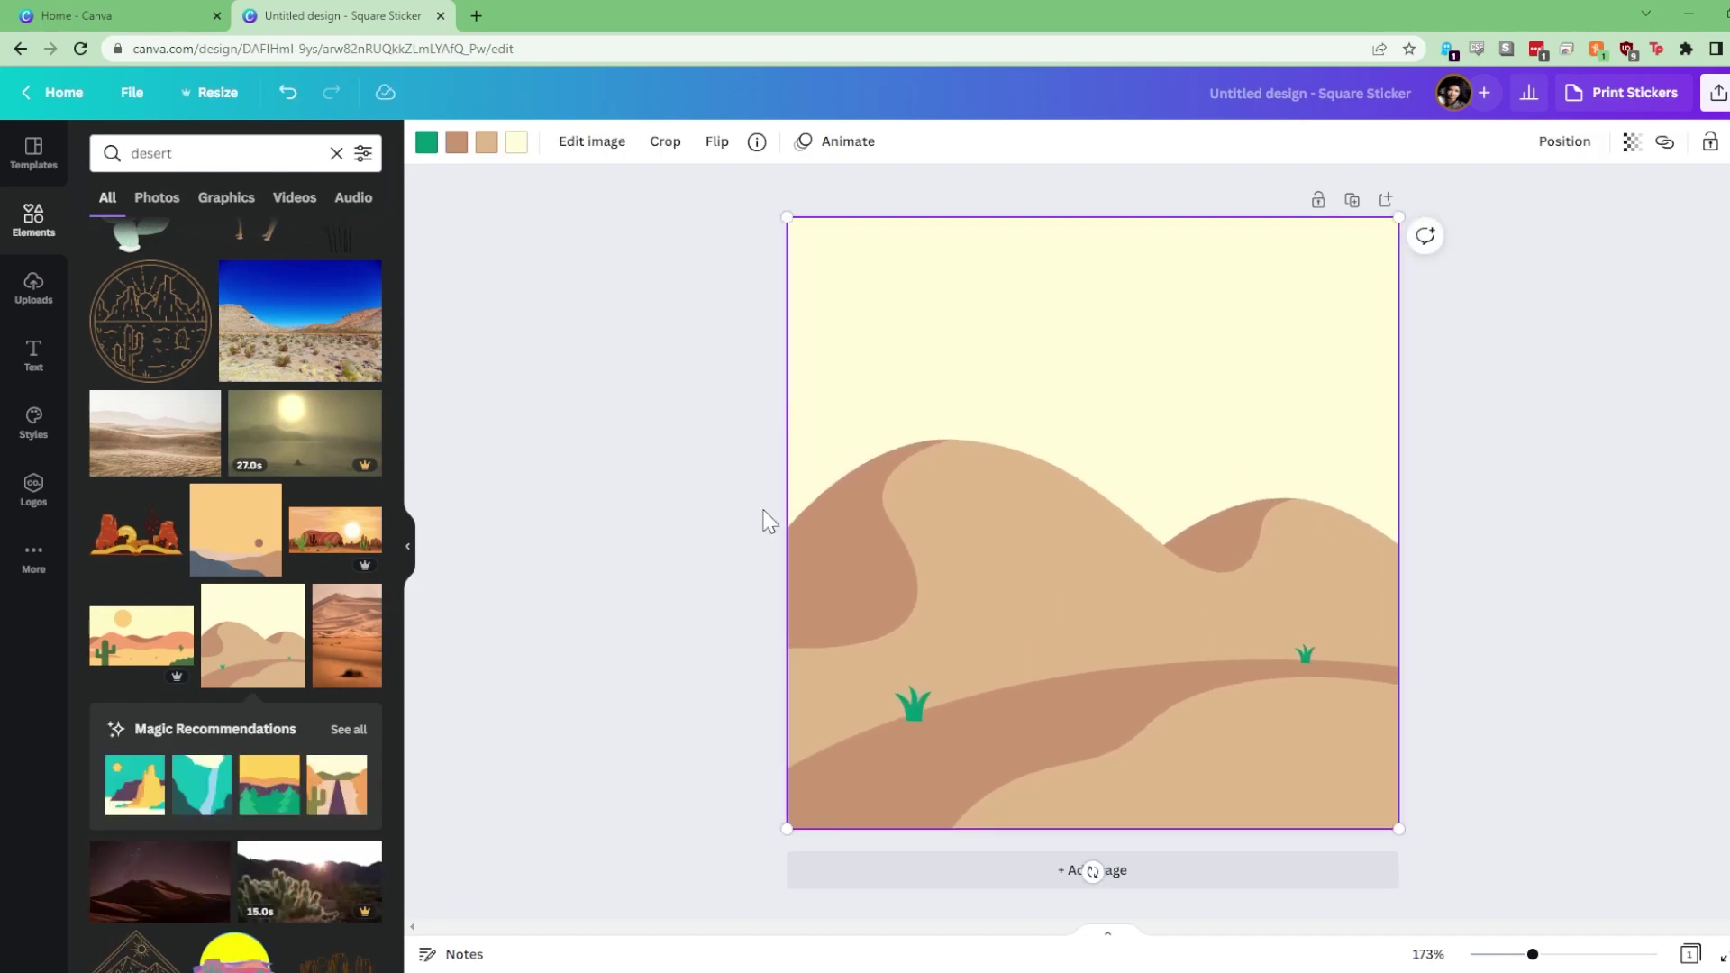
Add a red soda can, shrink it, and set it lower on the dunes
click(220, 155)
text(soda)
key(Return)
click(136, 331)
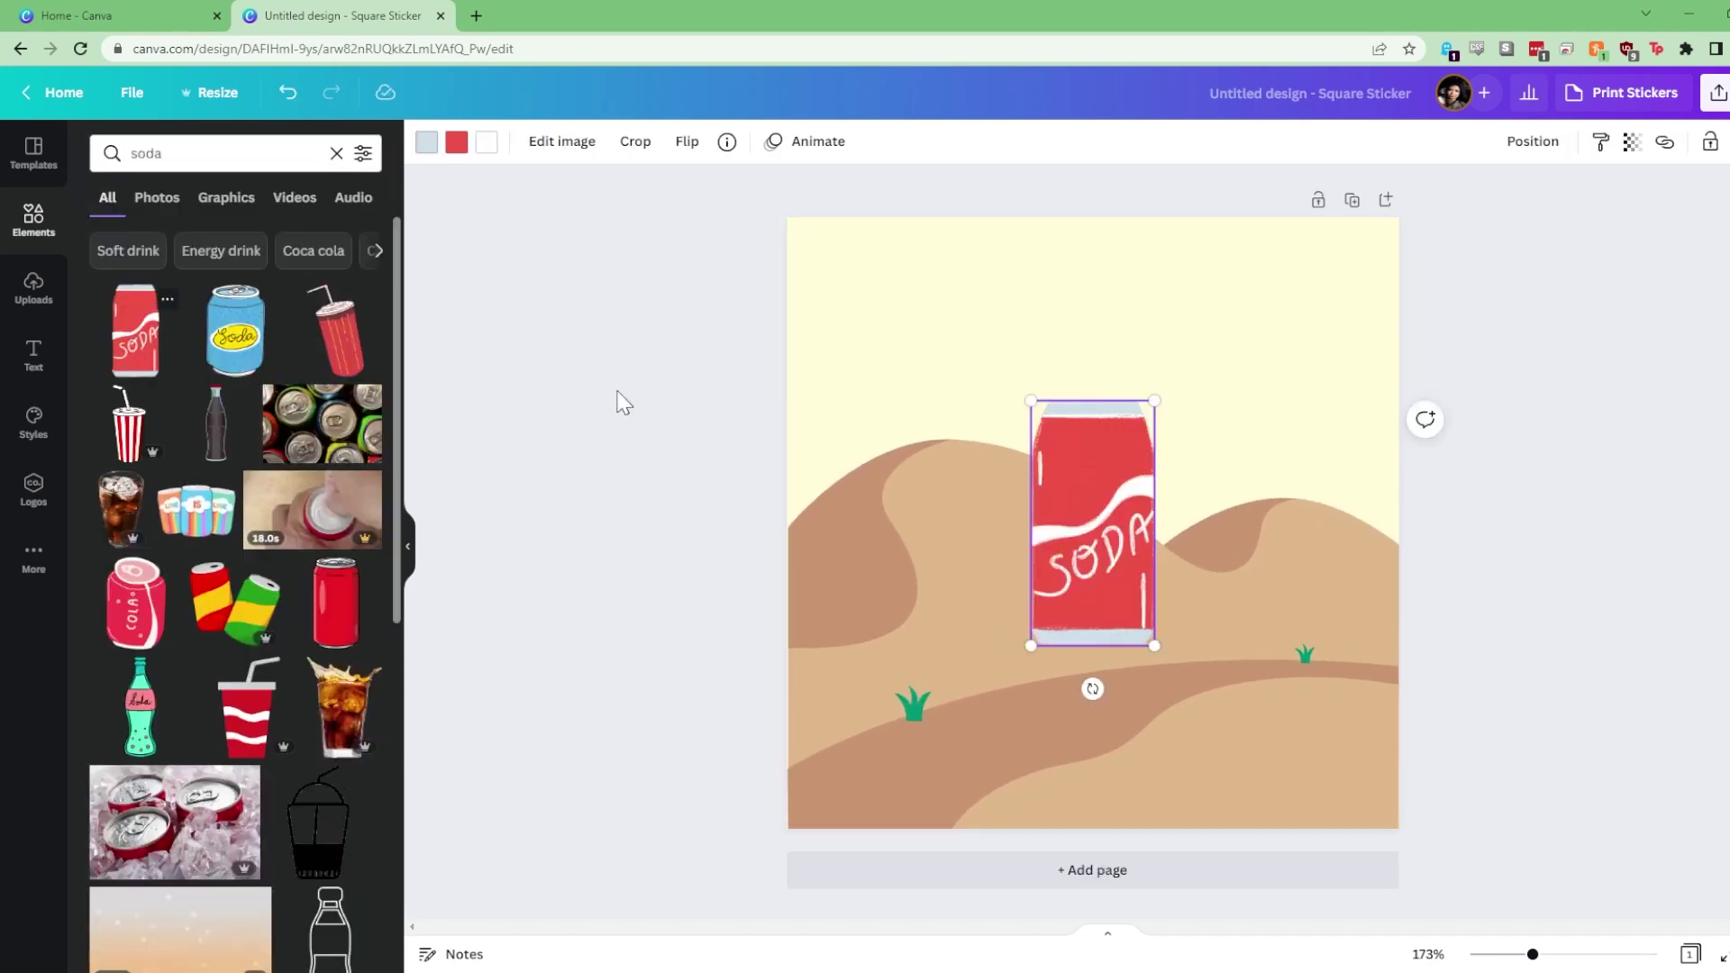
drag(1155, 398, 1096, 516)
drag(1082, 602, 1088, 658)
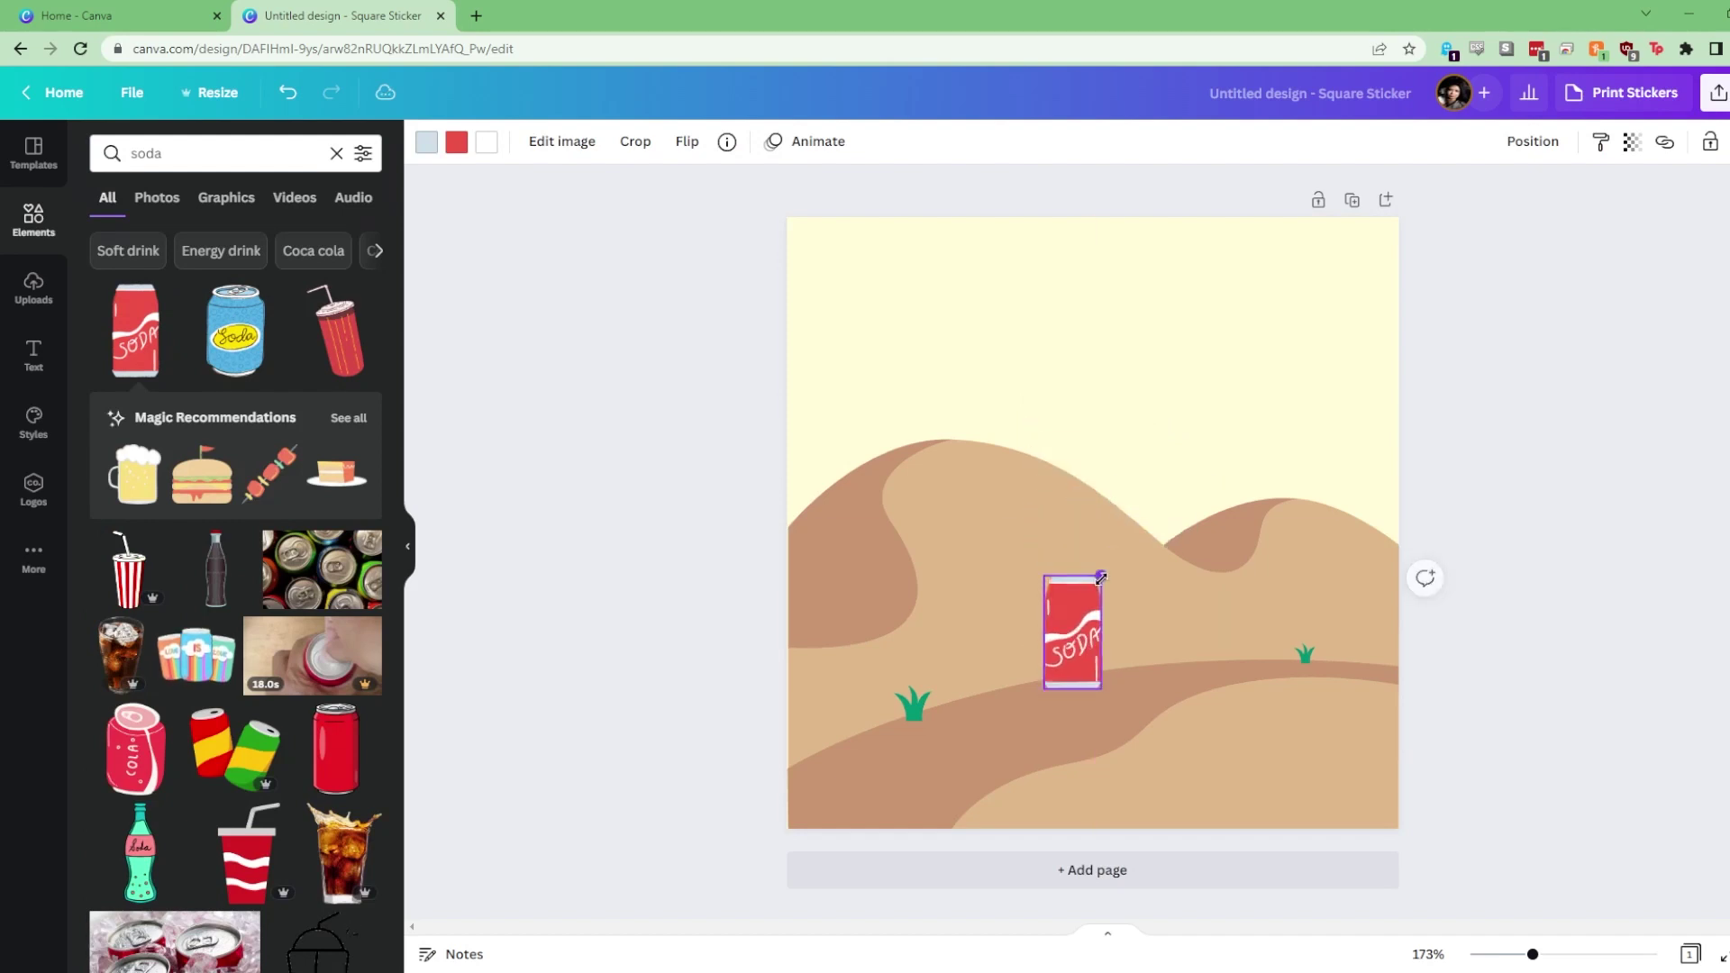
Search Elements for 'cactus' graphics
click(89, 153)
text(cactus)
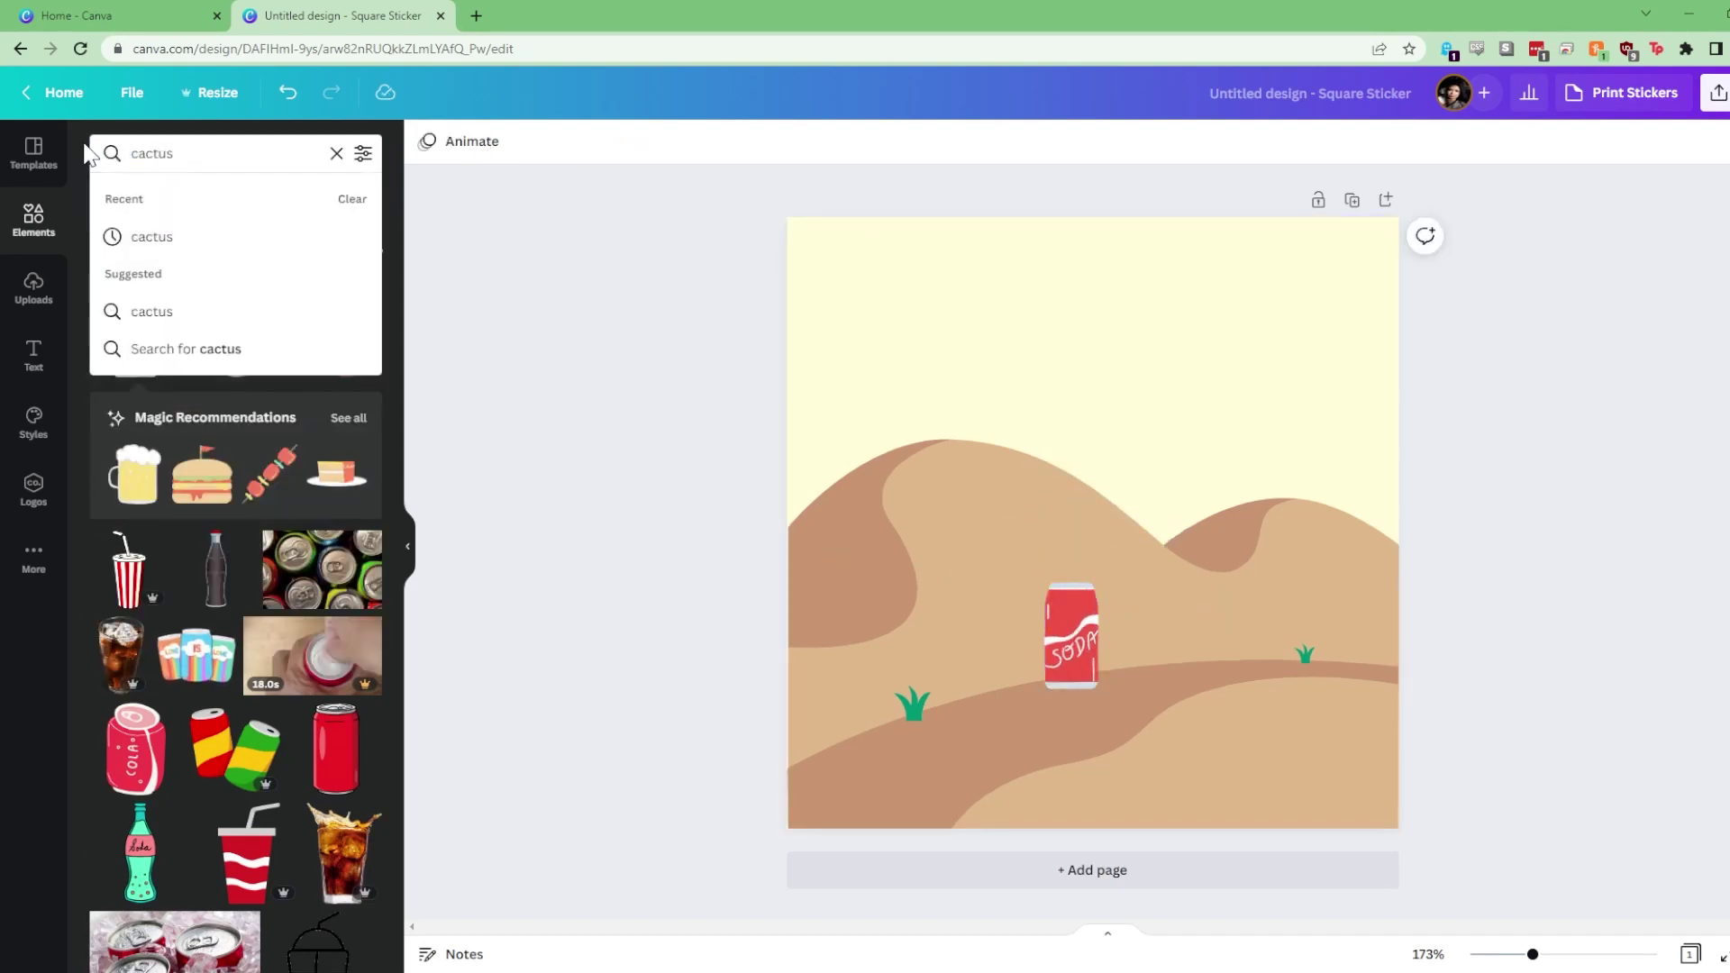
key(Return)
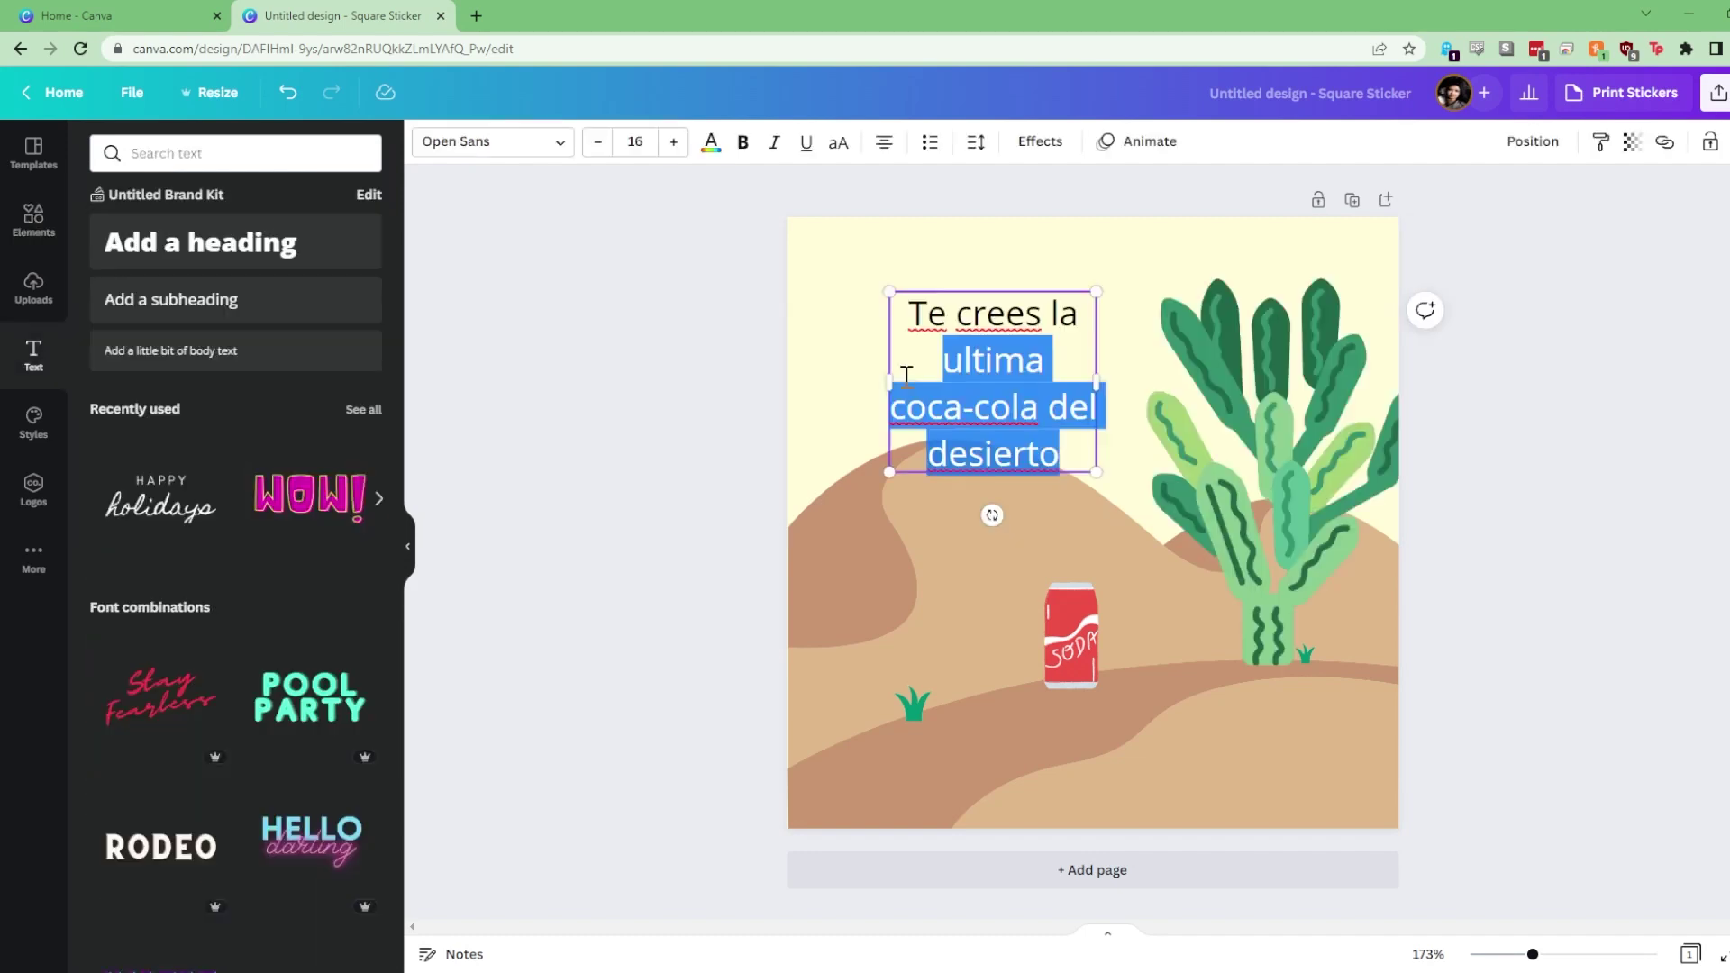
Set the desierto quote in Angella White, widen its box, and shift it up-left
drag(937, 342, 909, 324)
click(559, 144)
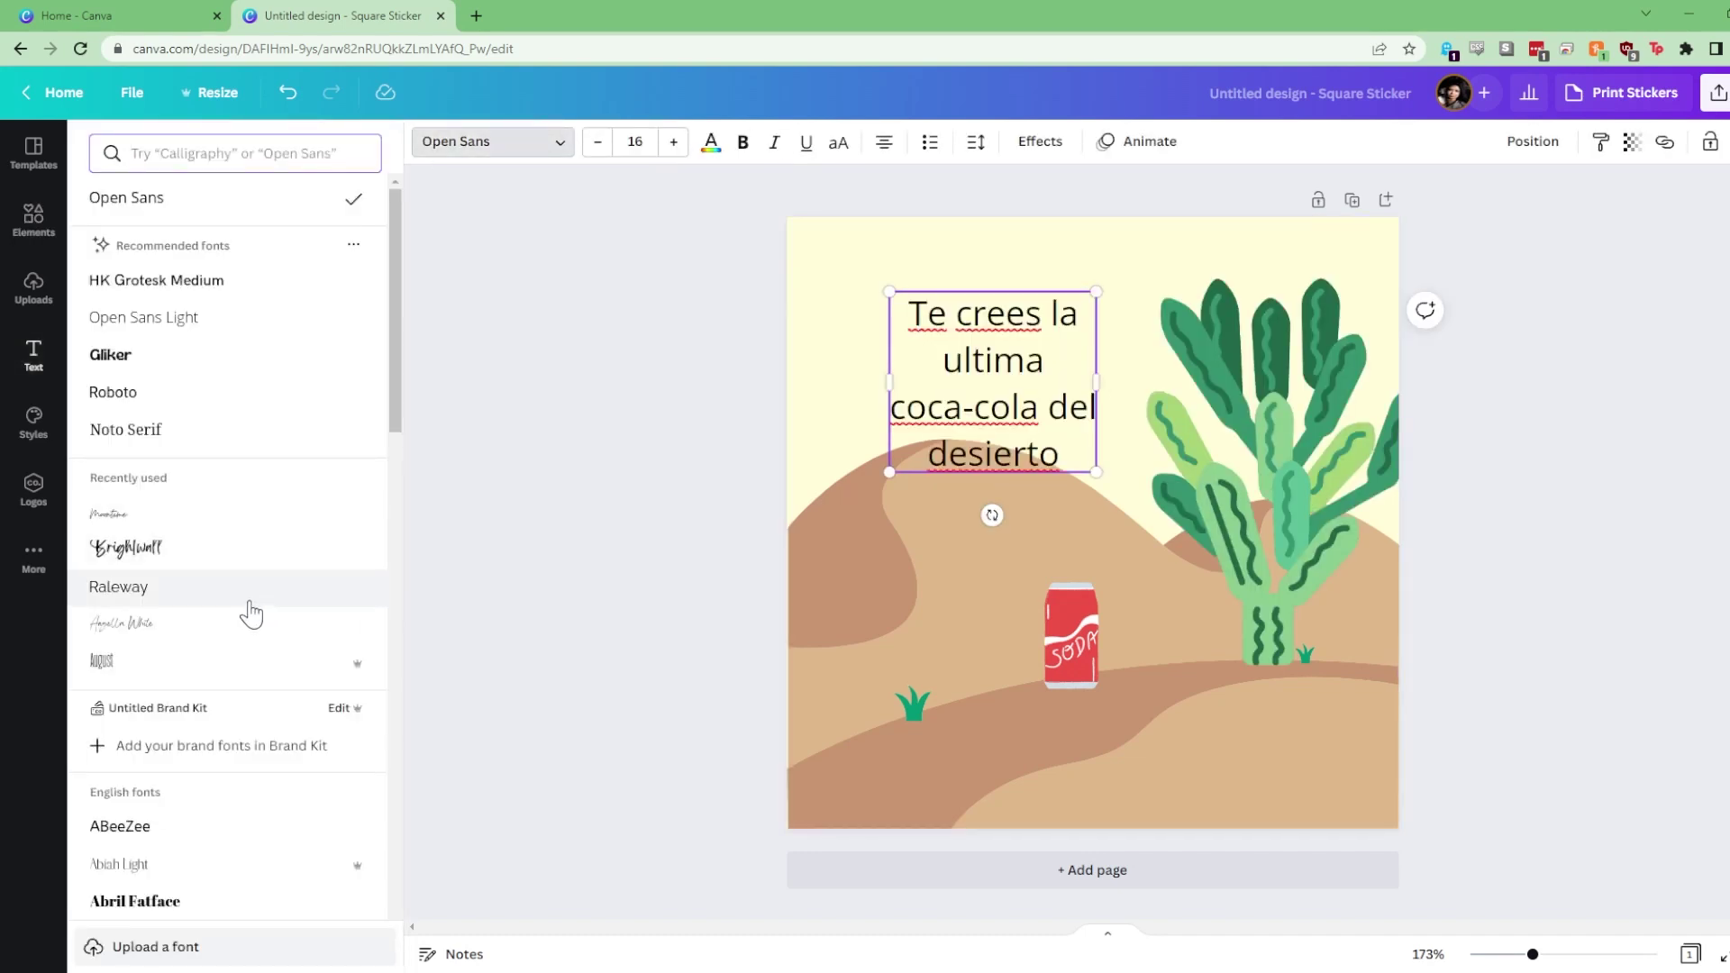
click(189, 151)
text(angella)
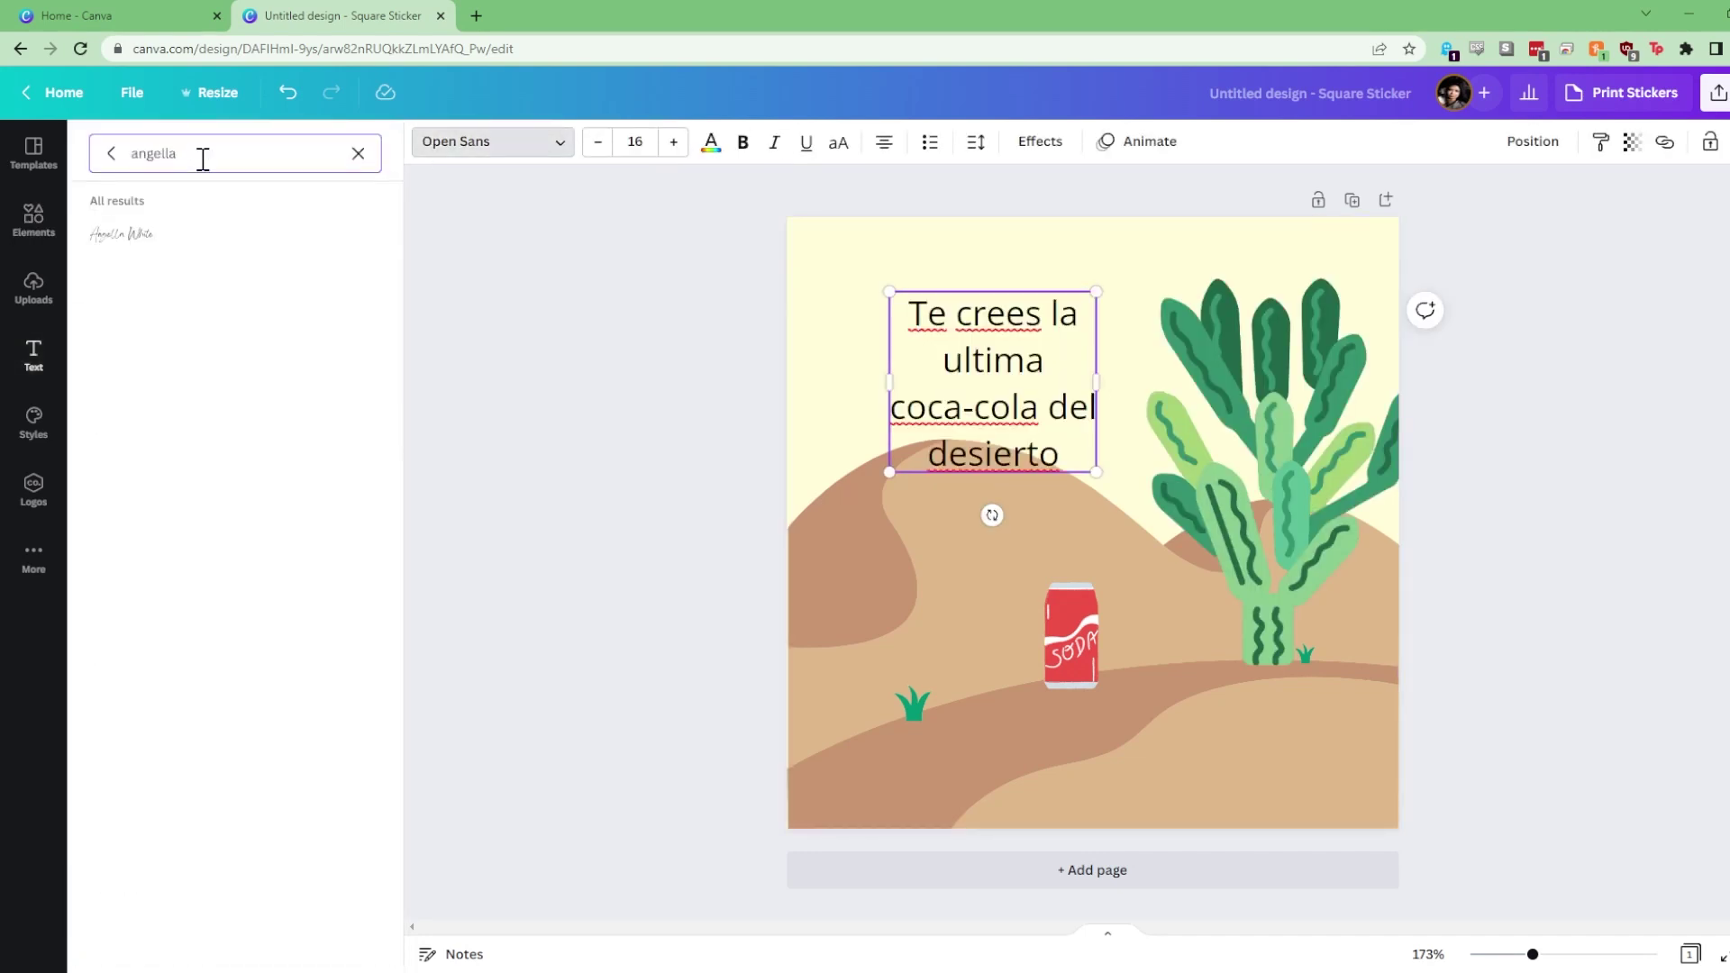
click(193, 241)
drag(1065, 399, 1147, 379)
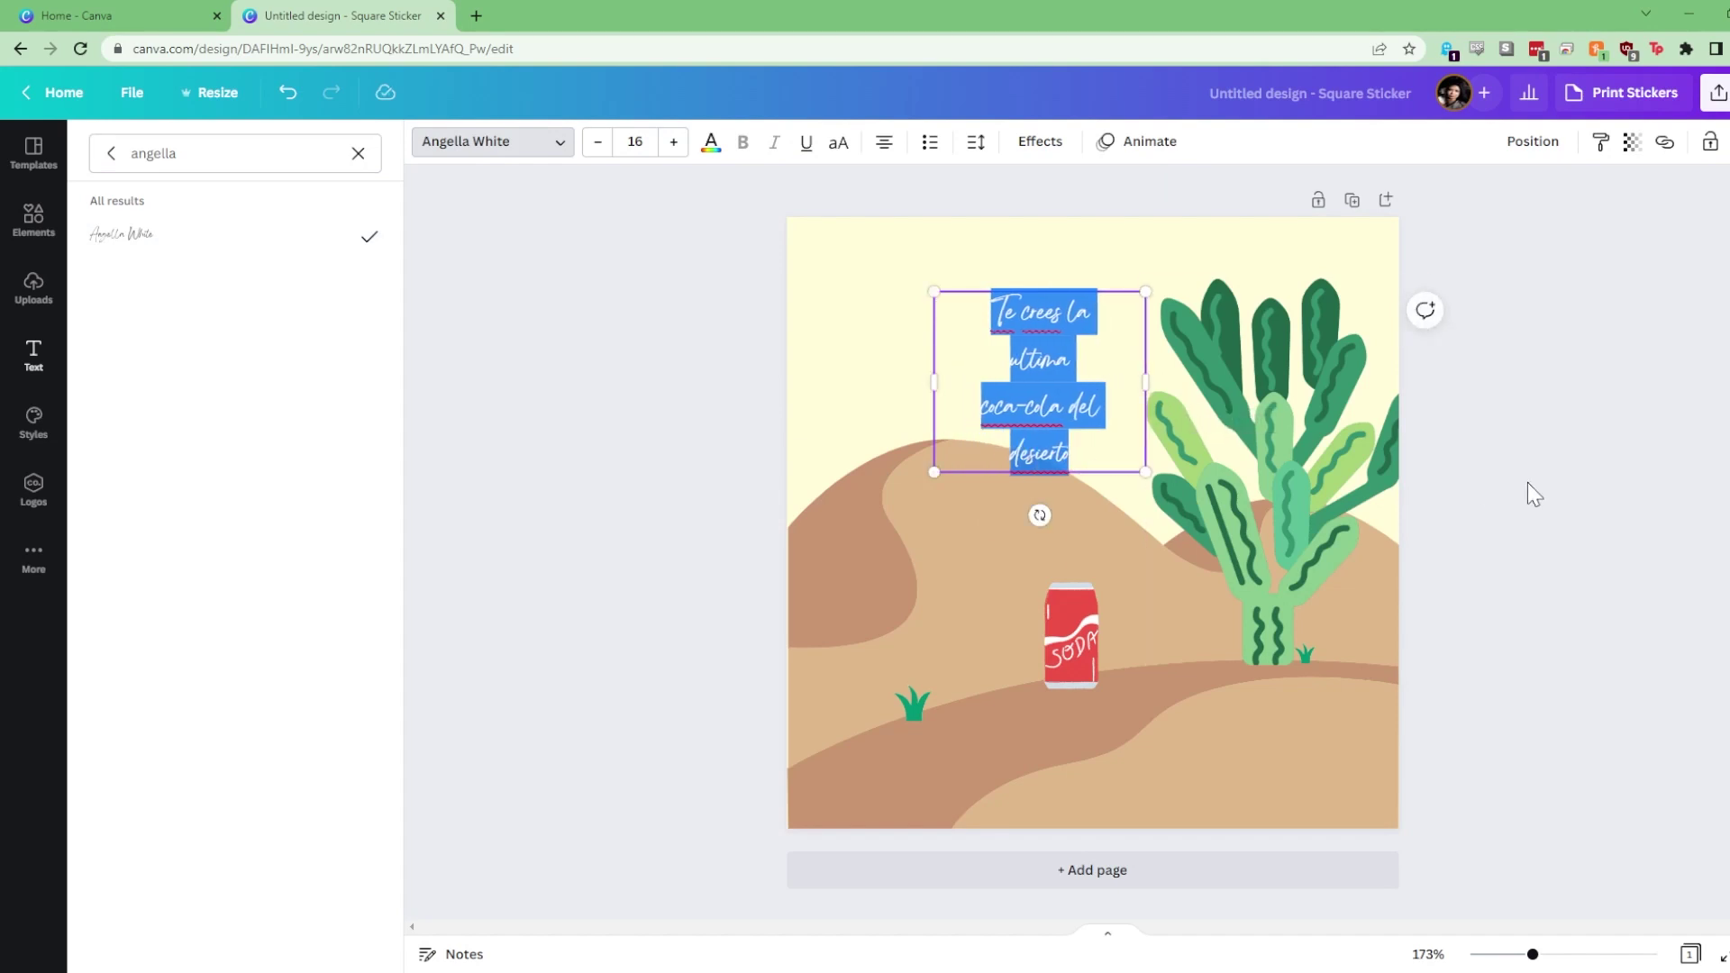
drag(1016, 412, 954, 369)
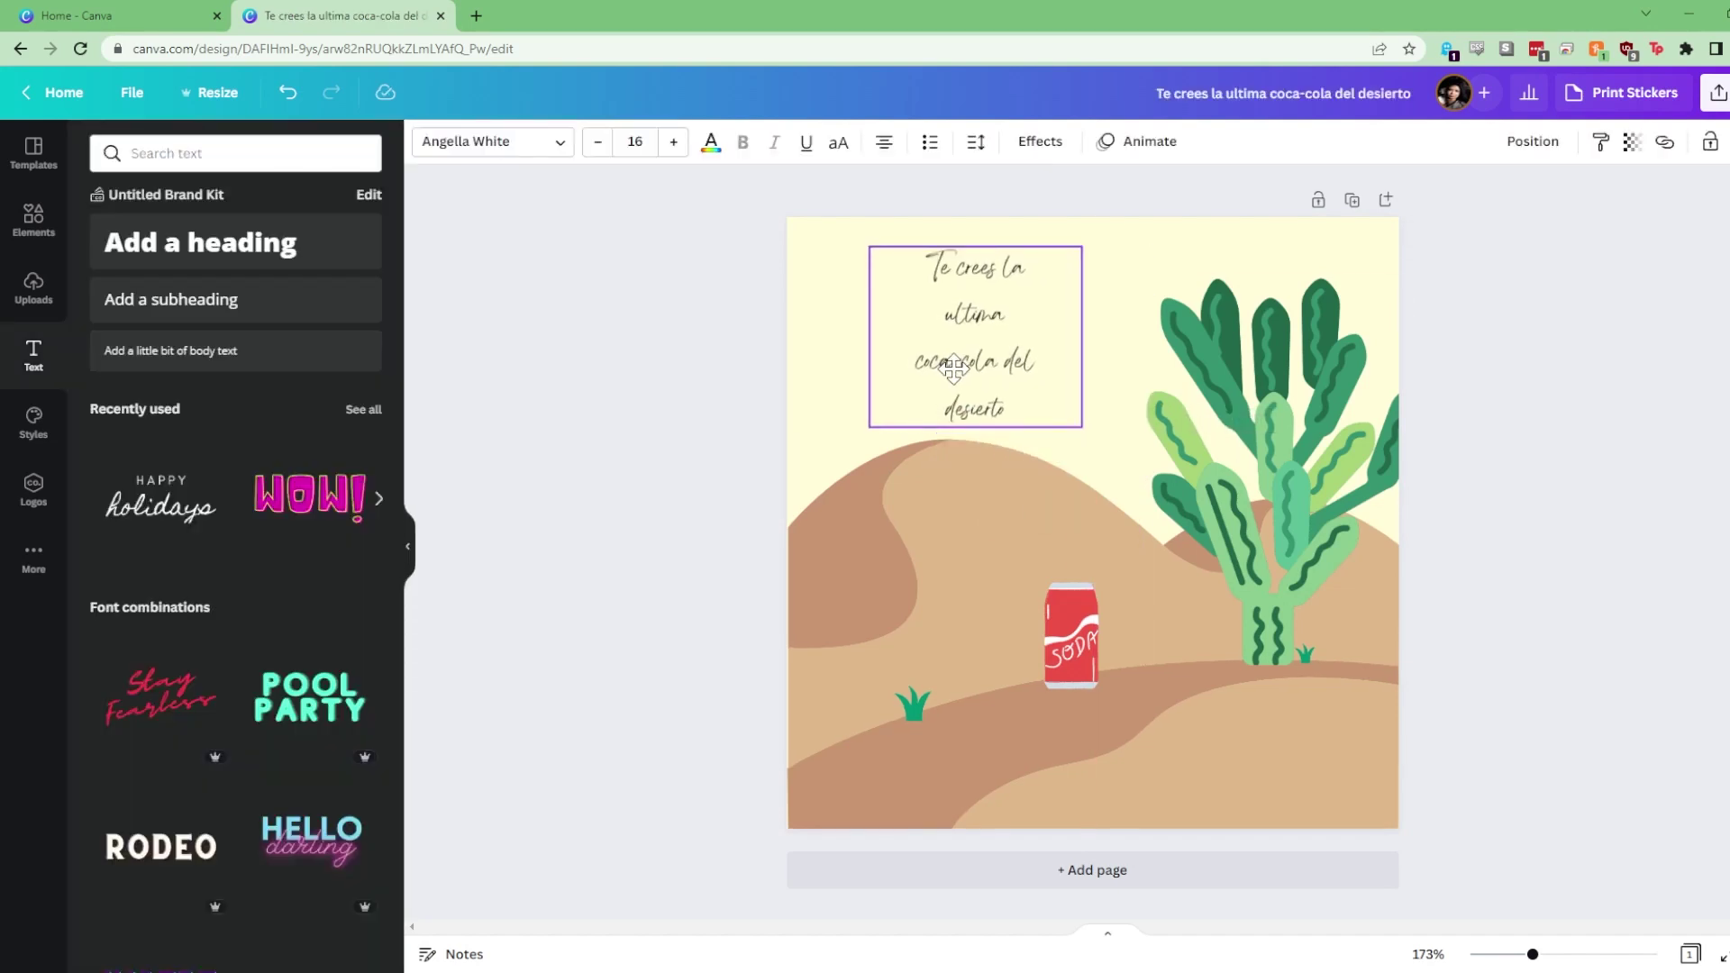
Raise the quote to size 17 and tighten its line spacing
click(674, 142)
click(975, 142)
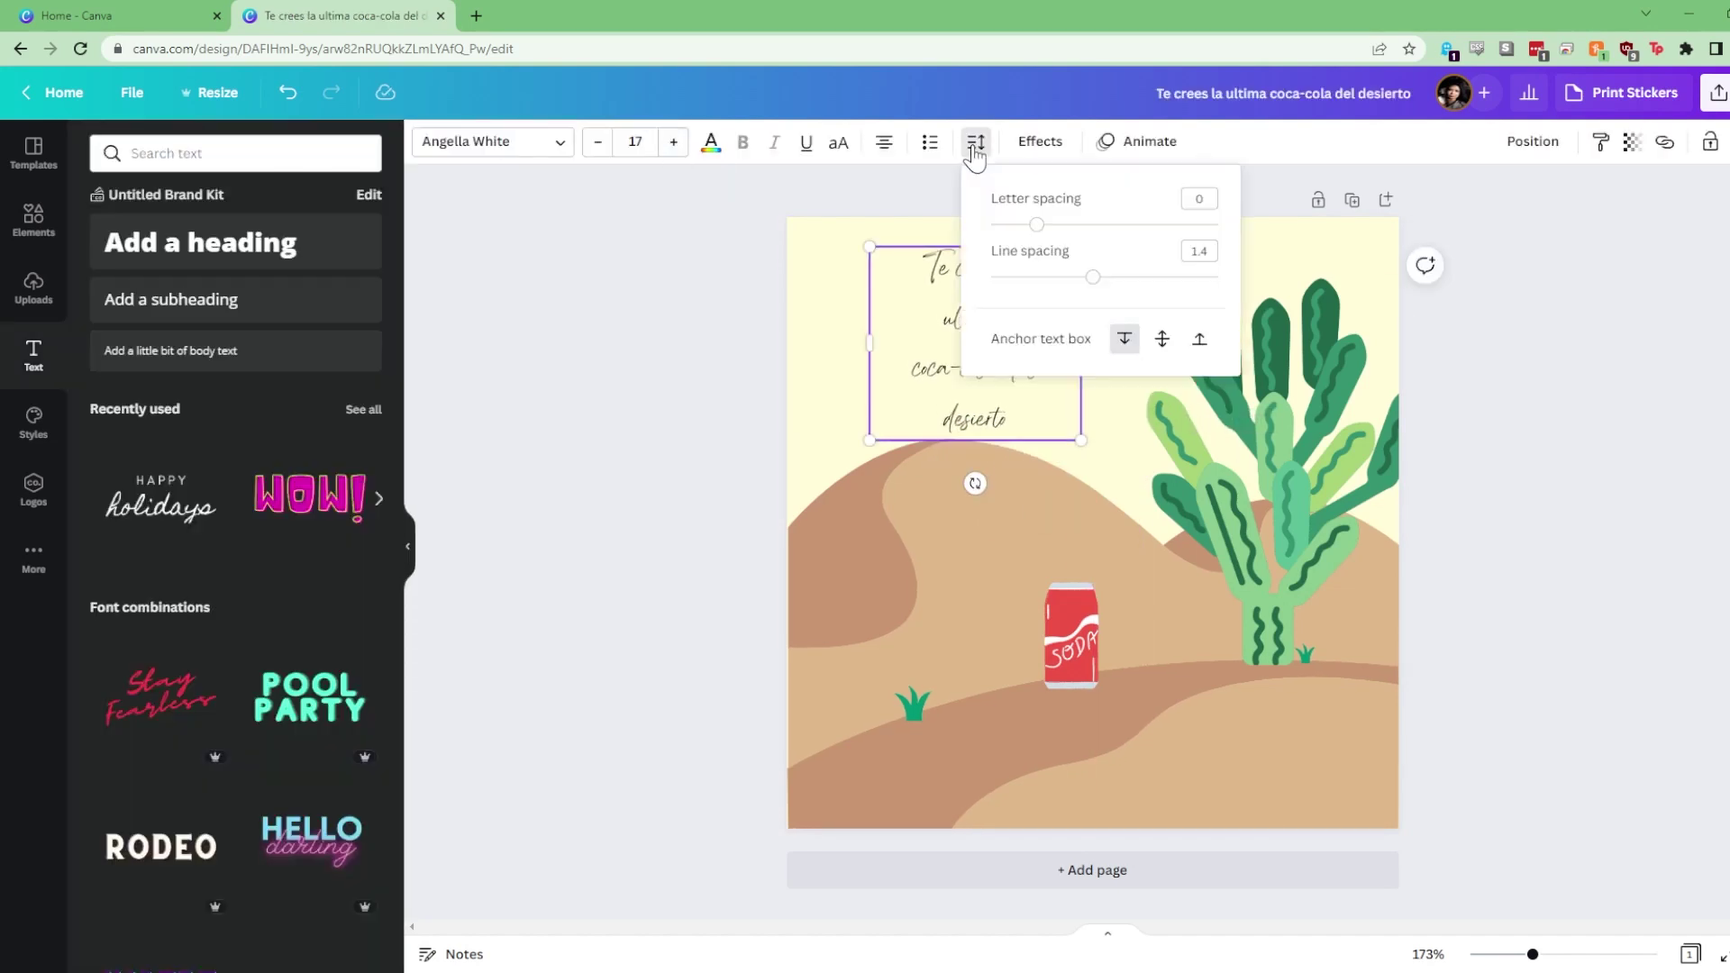
click(1061, 278)
Colour the quote dark green and go to the PNG download options
click(711, 143)
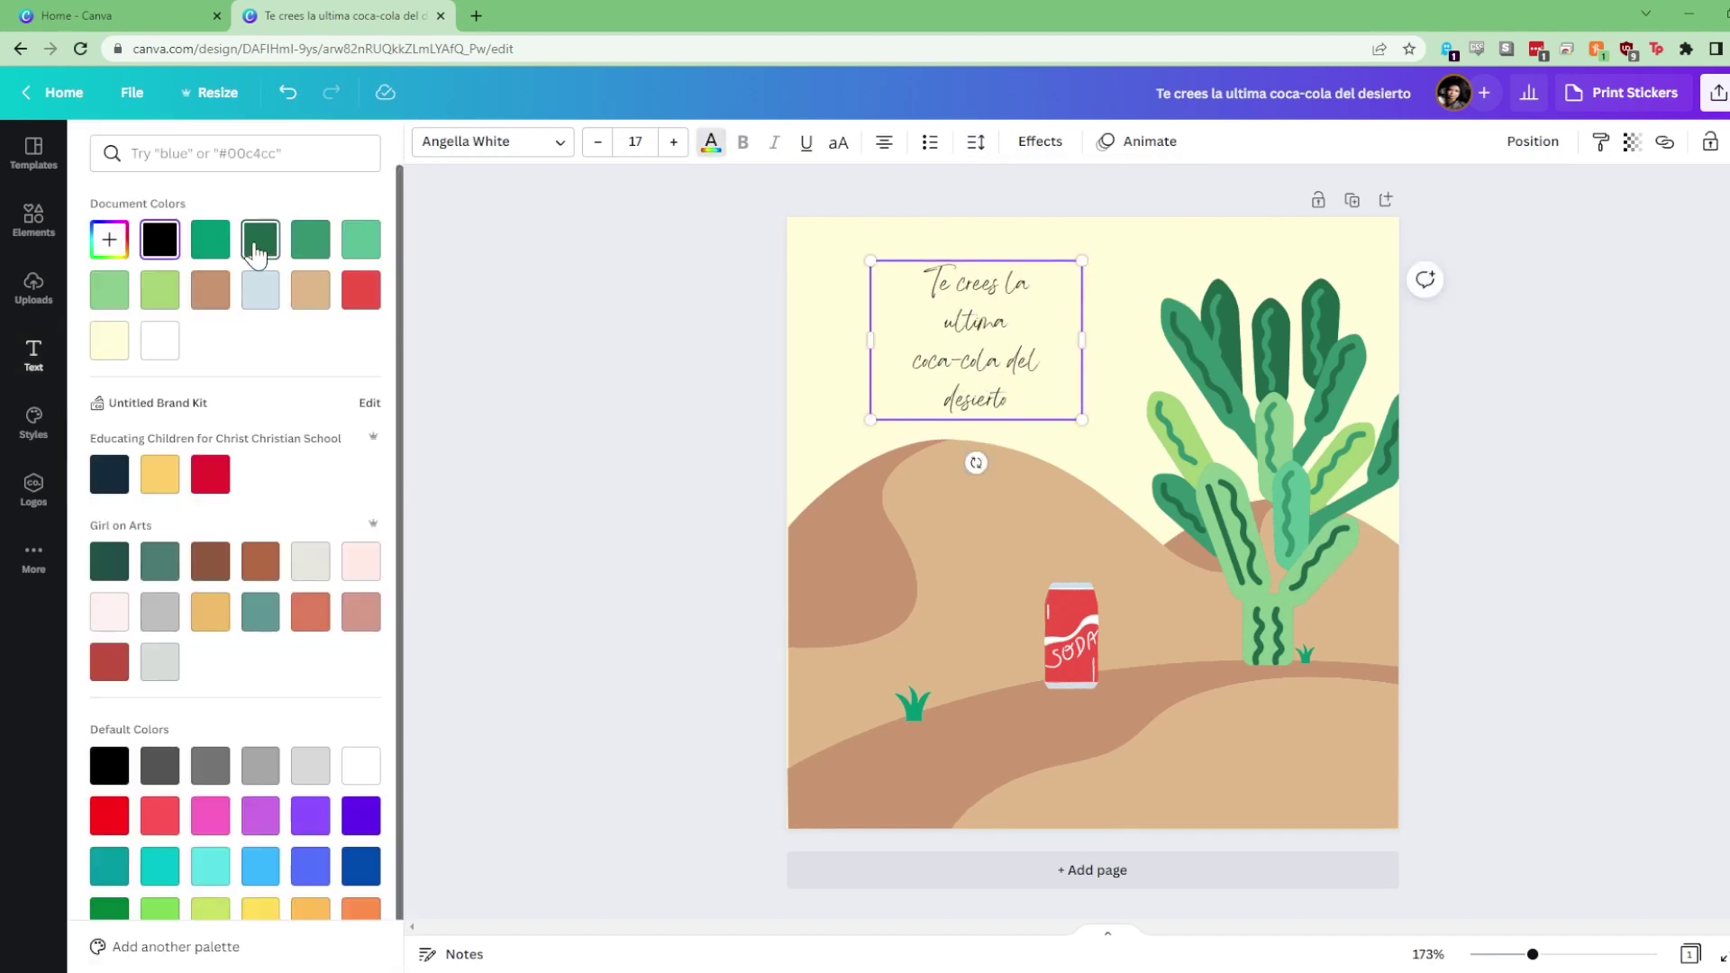
click(255, 240)
click(716, 530)
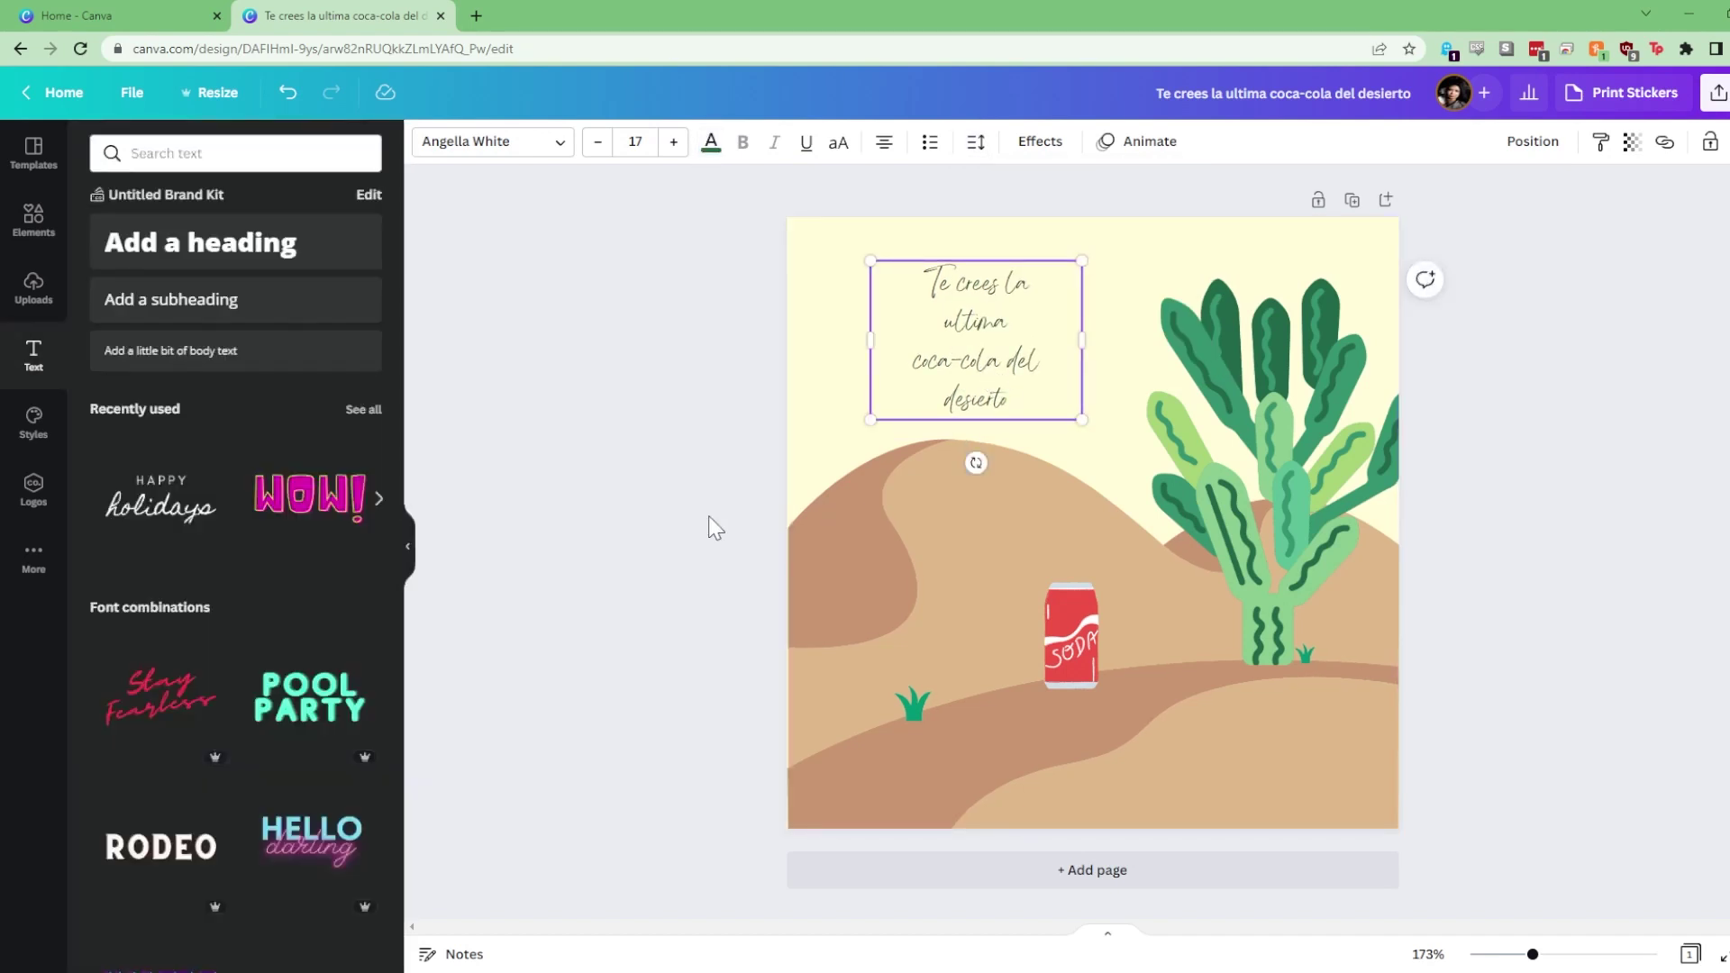
click(1719, 92)
click(1492, 543)
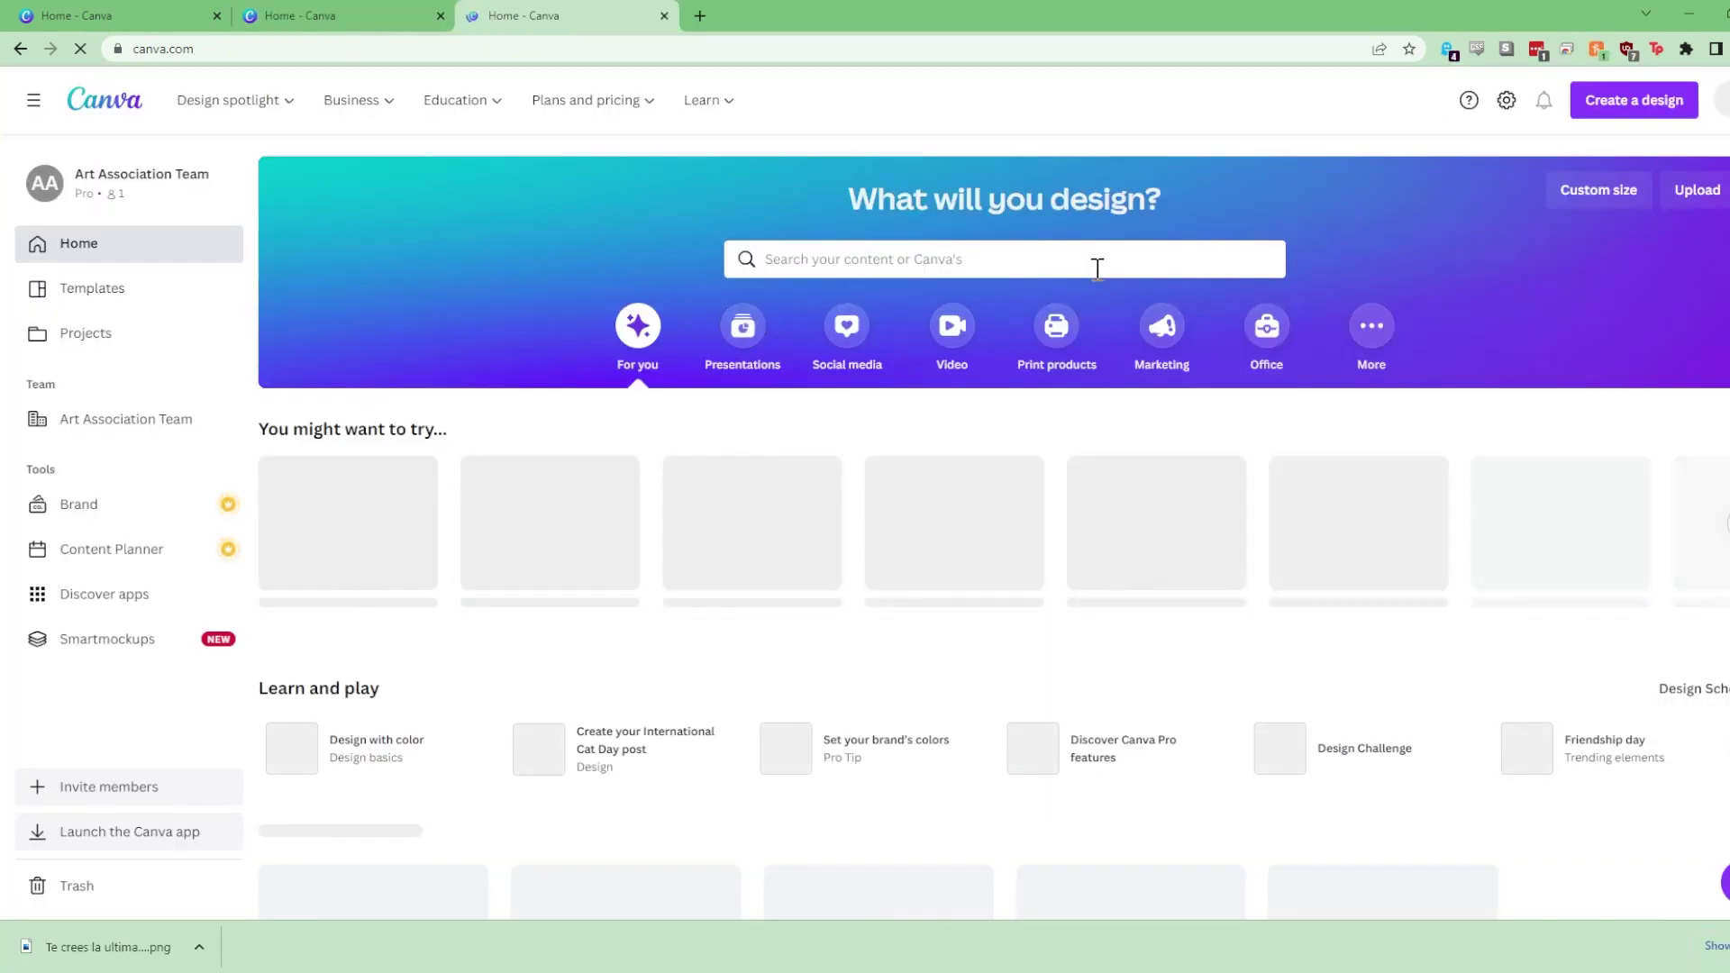
Search 'square sticker' templates and browse down to the braided-girl template
click(1097, 271)
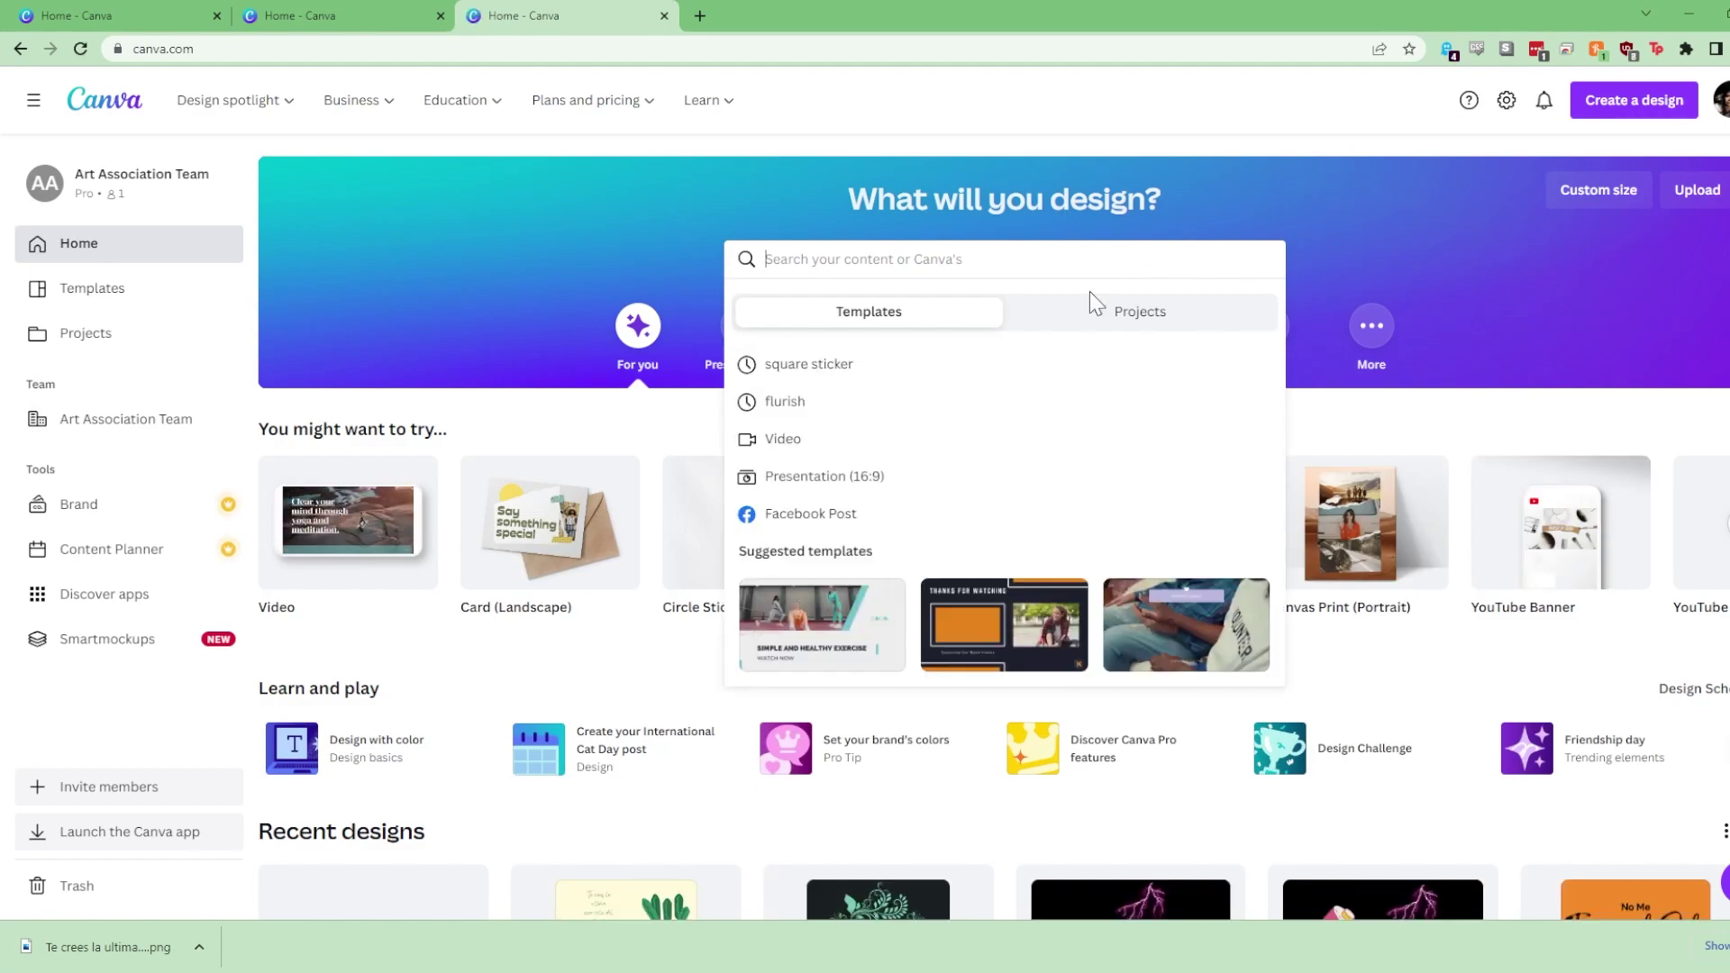
click(806, 369)
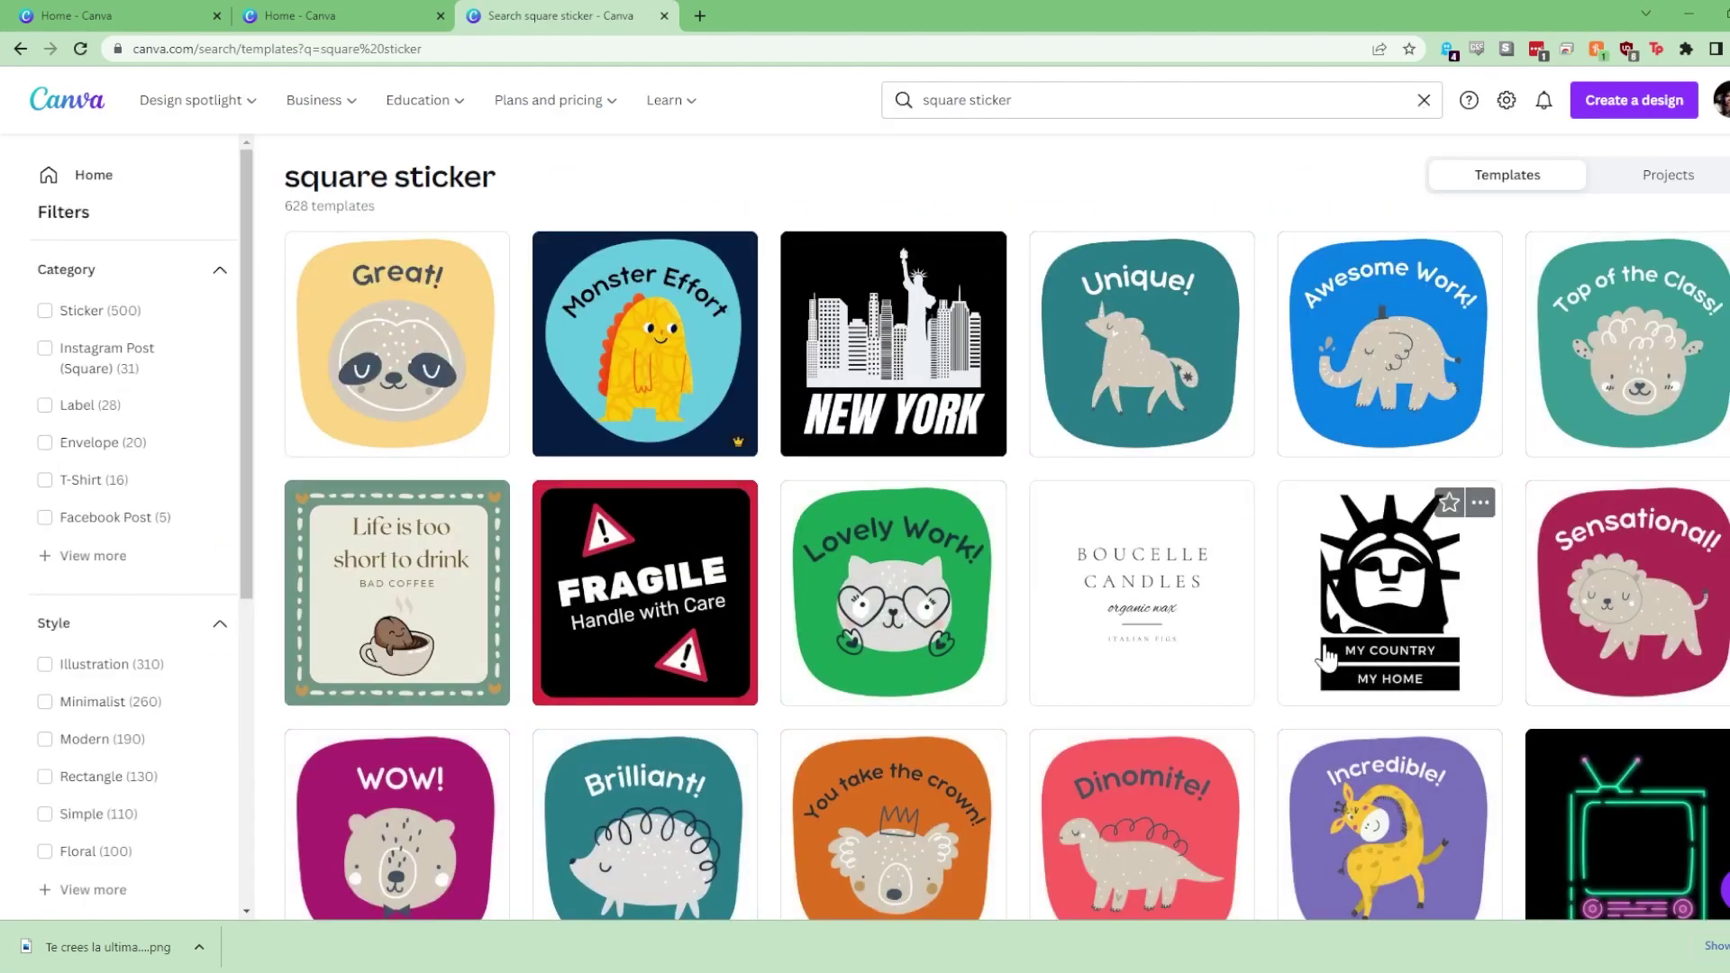
scroll(1327, 661, down, 20)
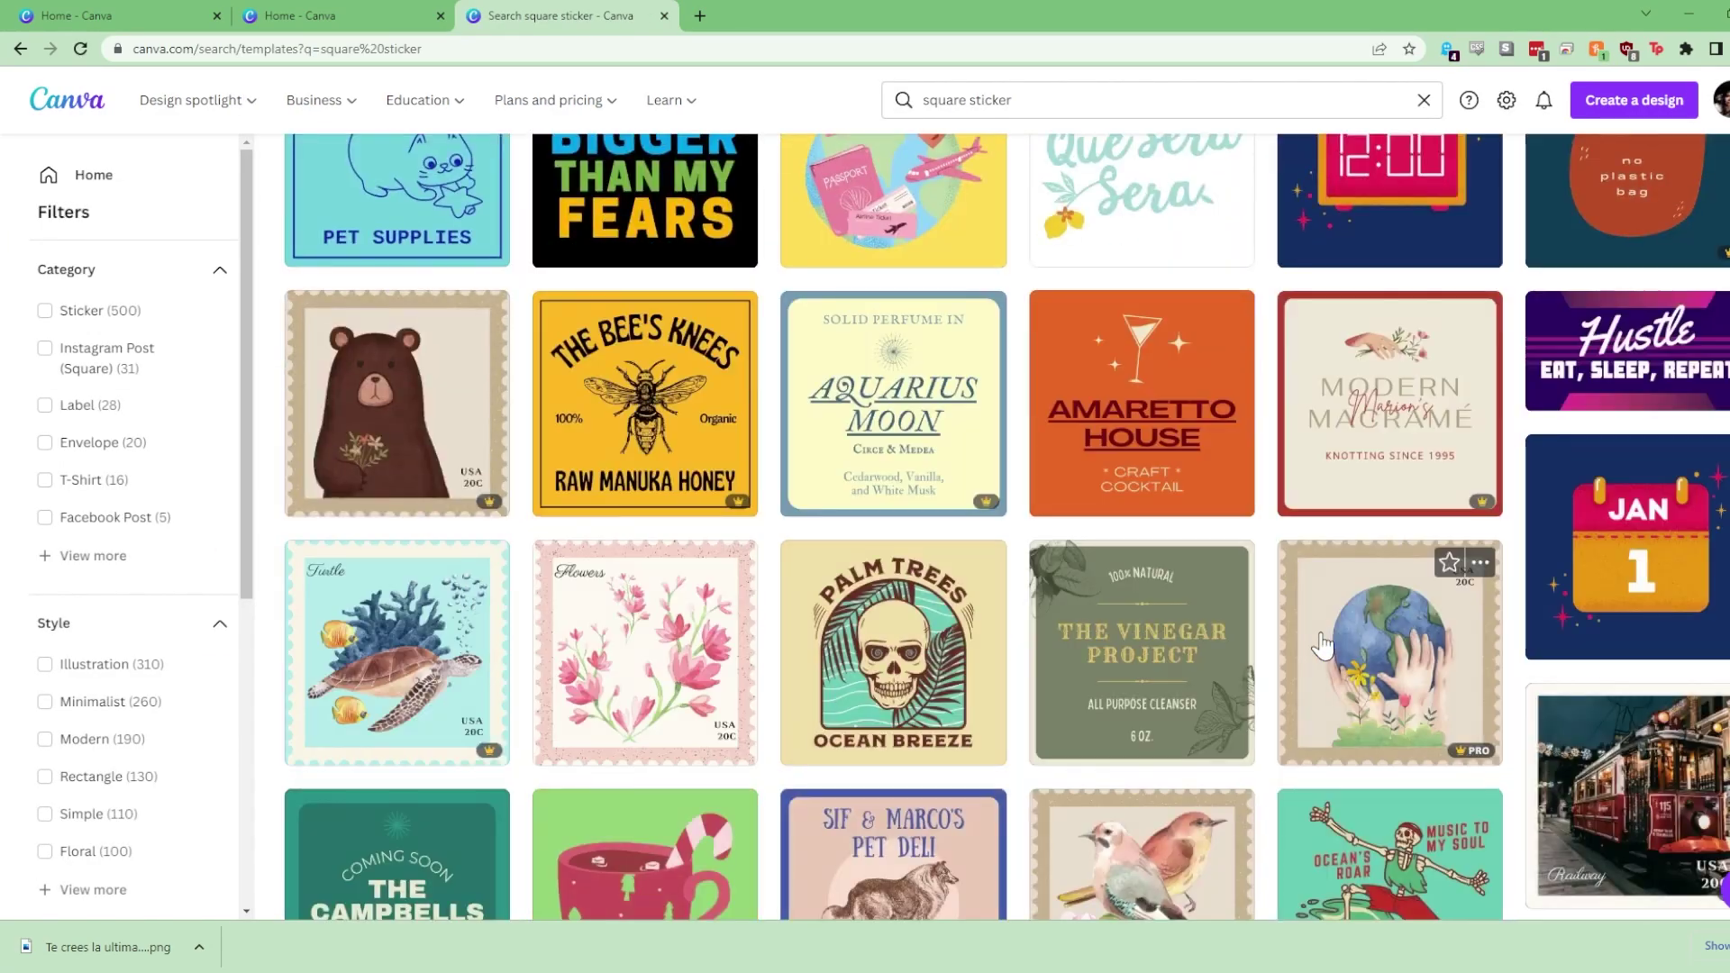
scroll(1322, 645, down, 10)
scroll(1322, 645, down, 10)
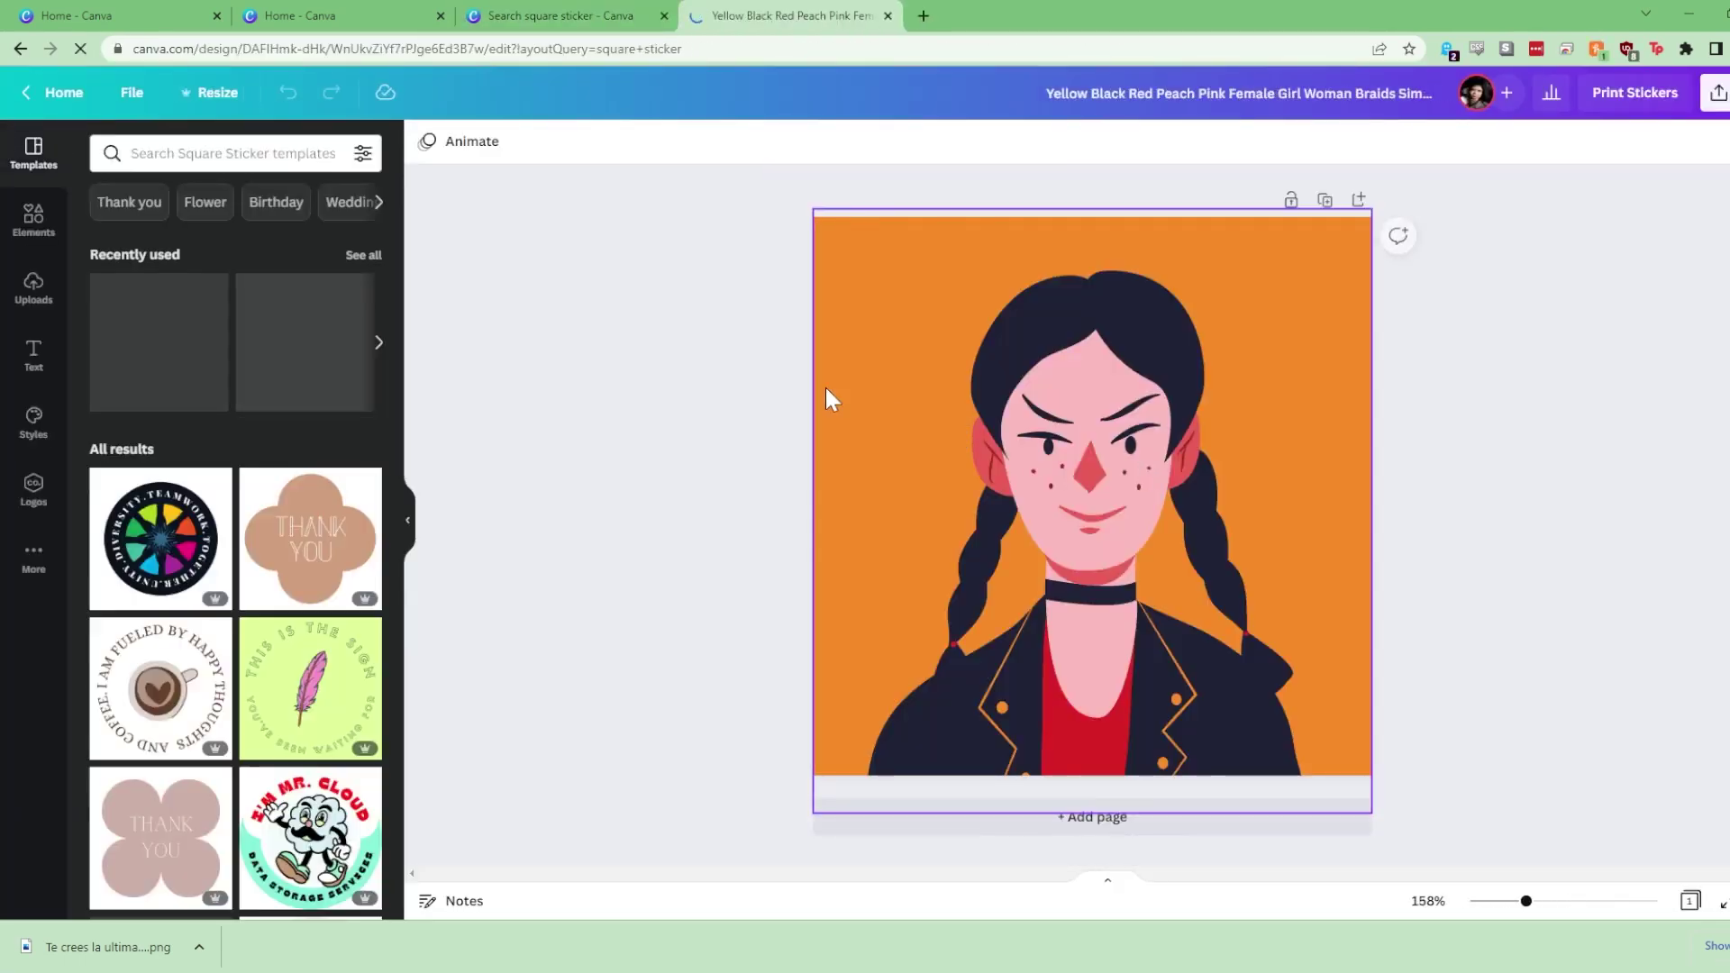
Resize the design to Rectangle Sticker (Portrait) and move the girl image lower
click(214, 104)
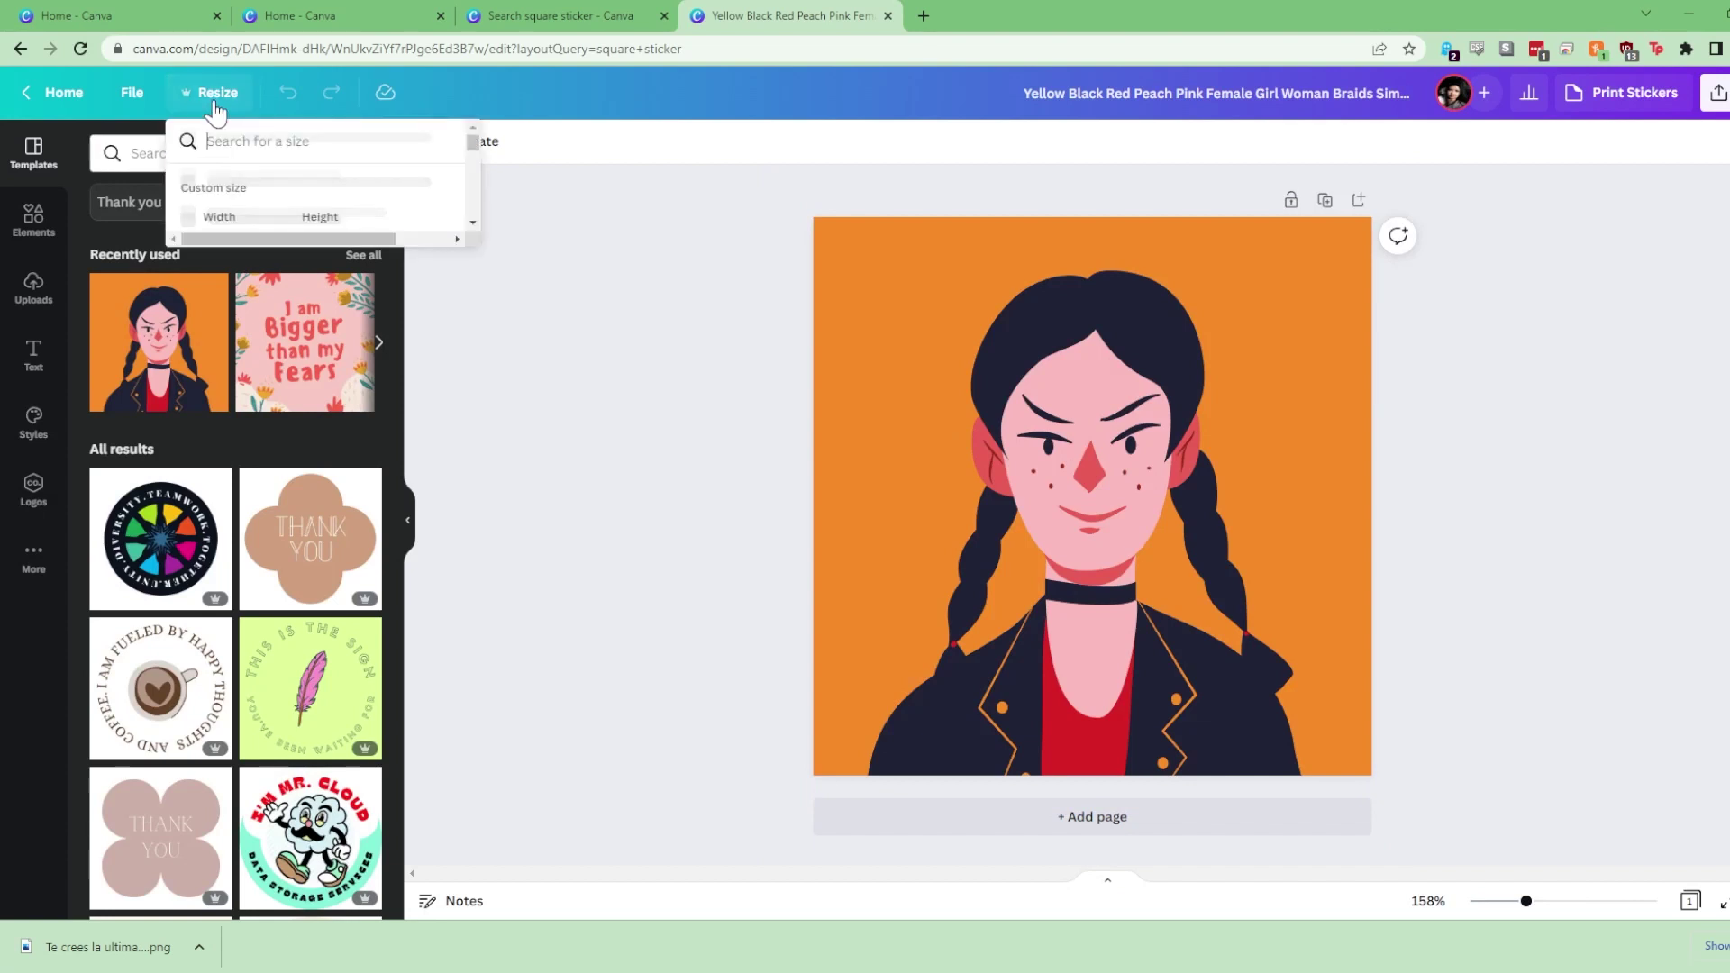
scroll(349, 135, down, 10)
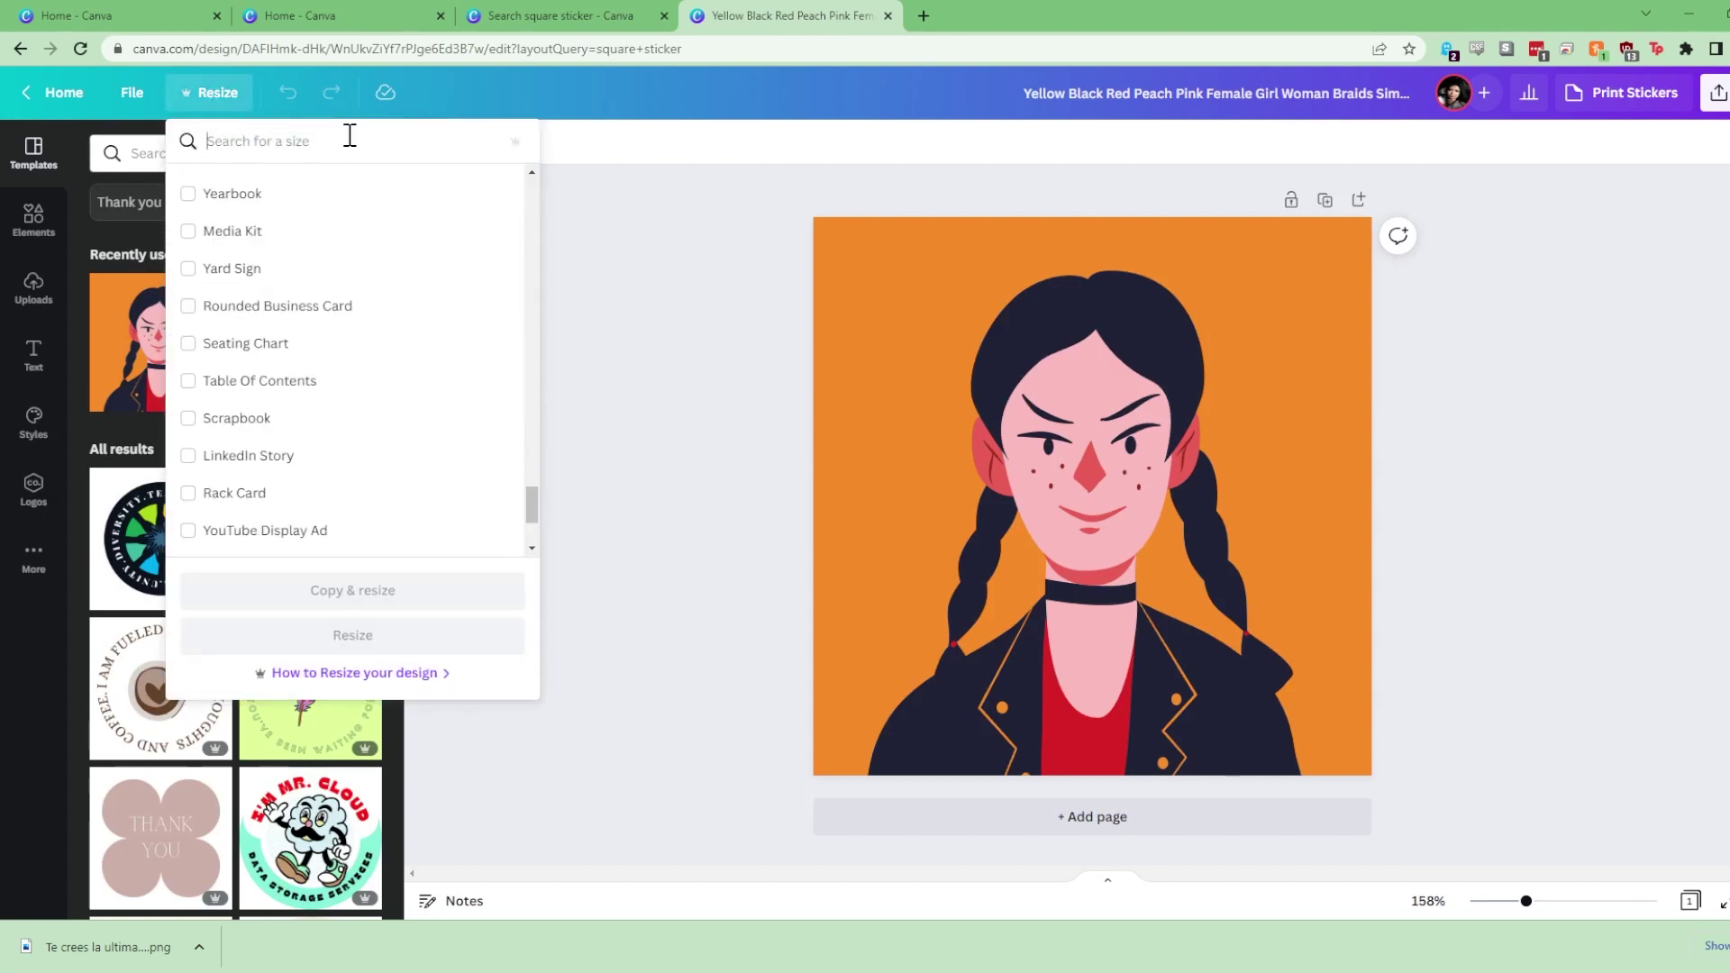
text(sticker)
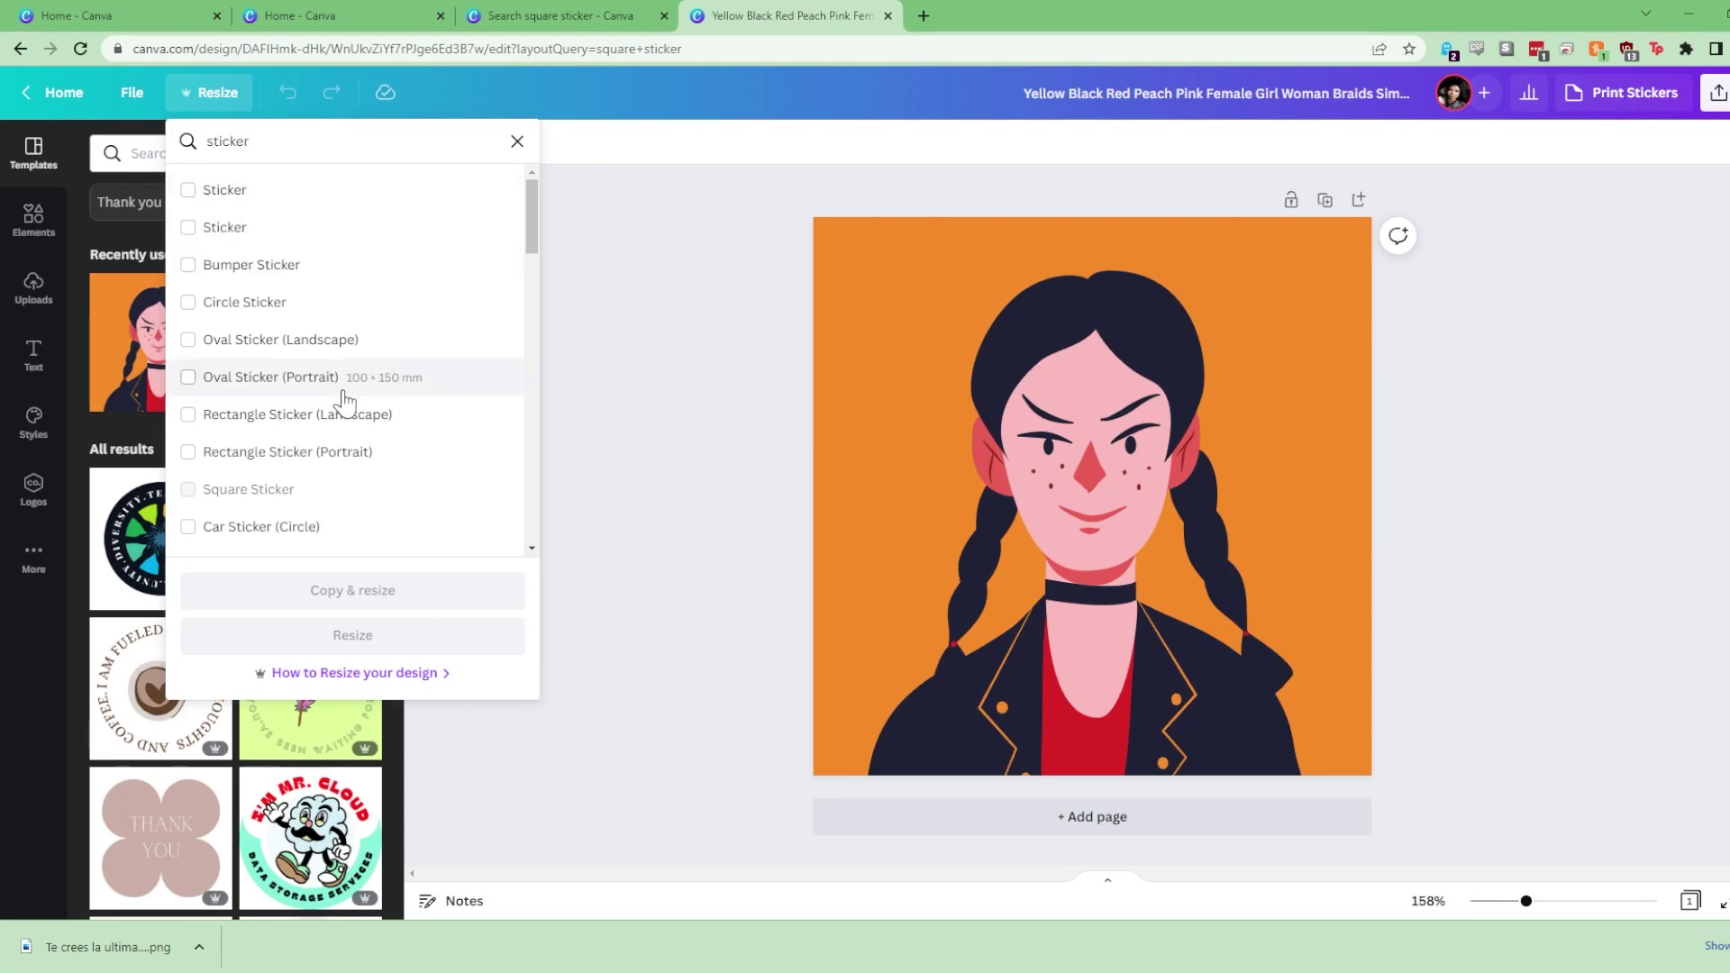
click(326, 454)
click(374, 635)
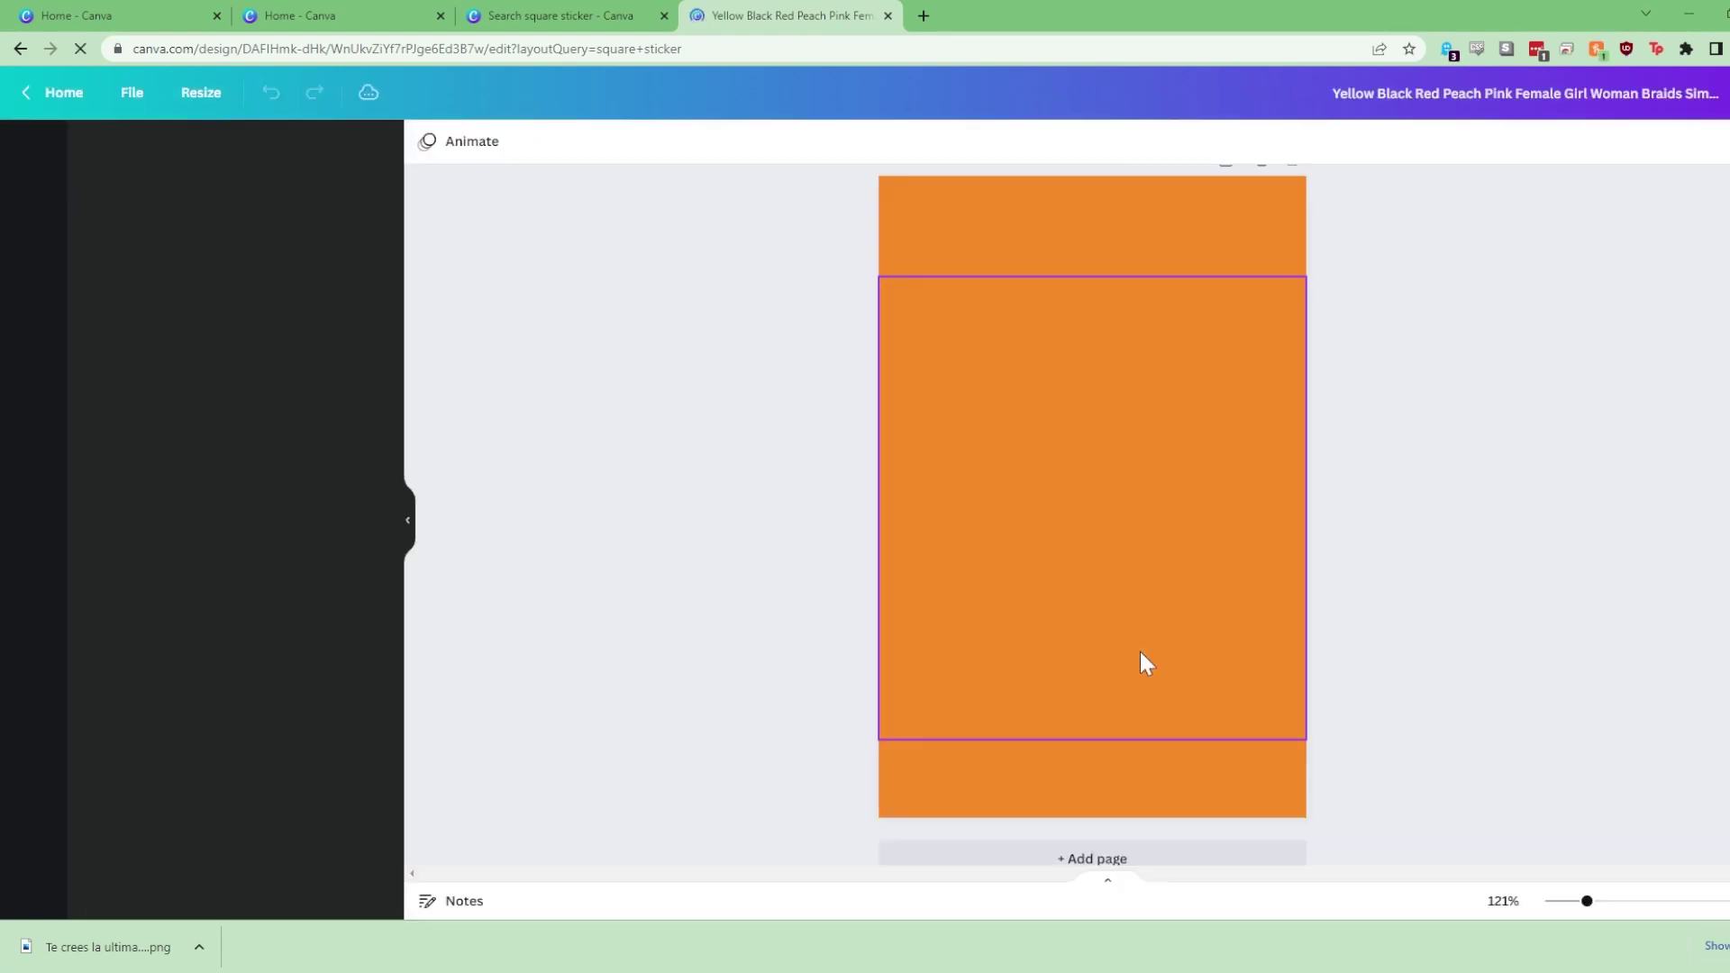
drag(1115, 627, 1110, 678)
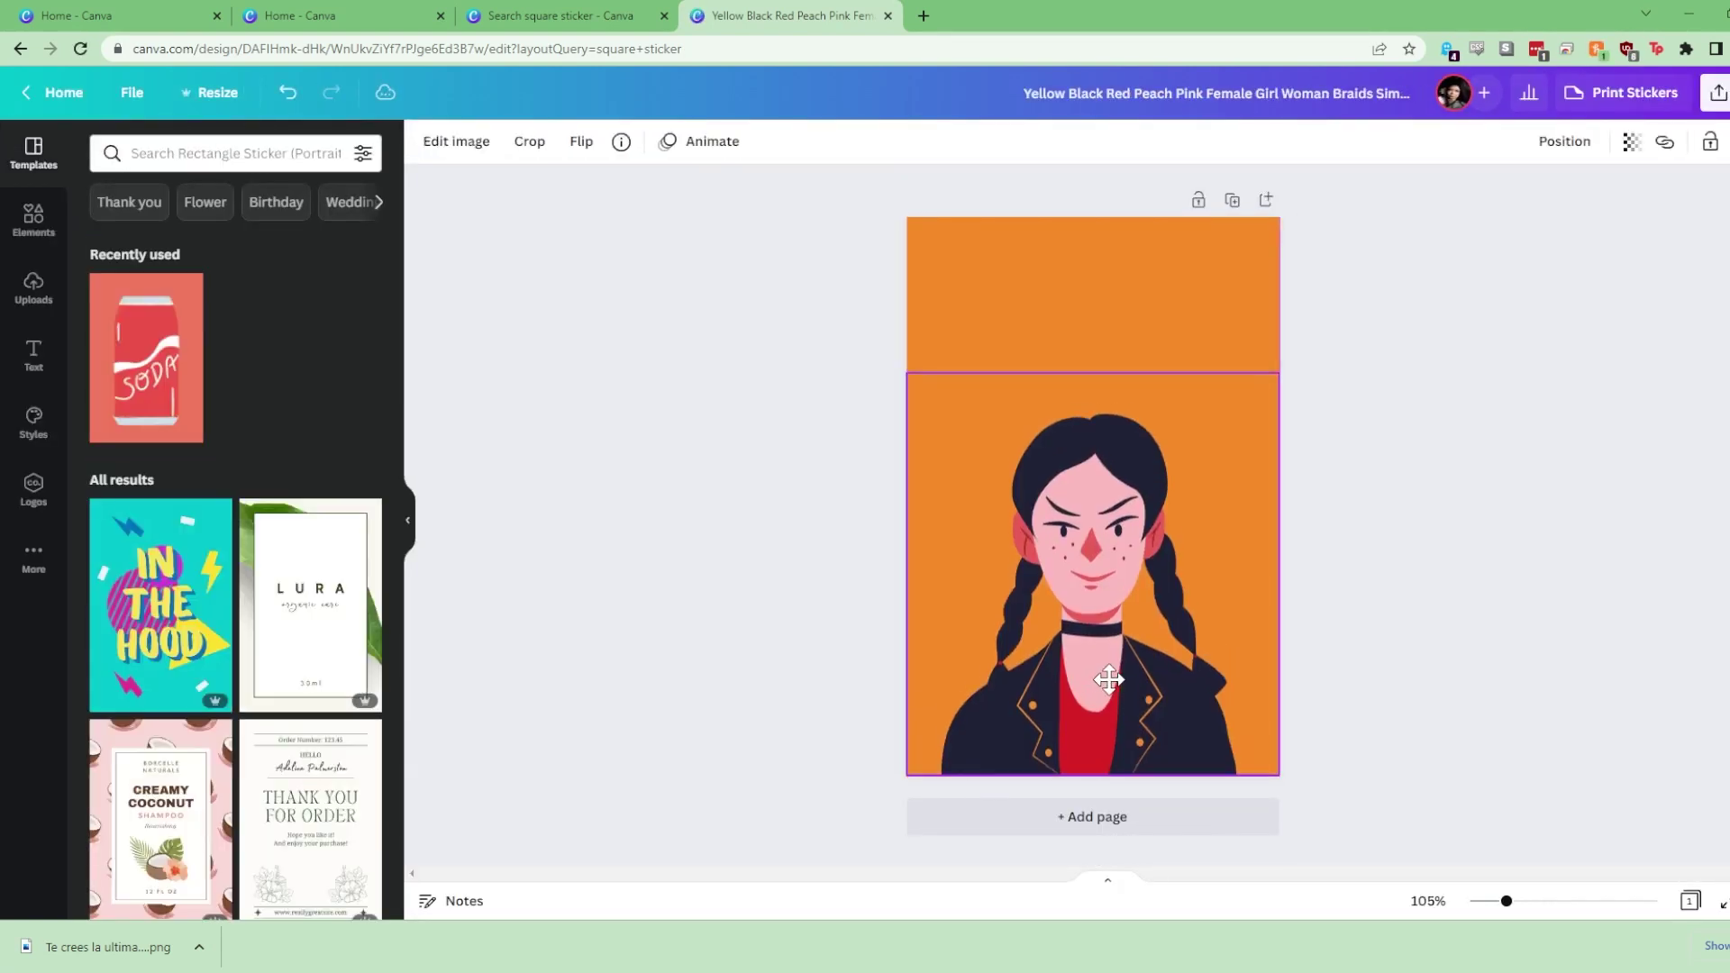
Add two subheadings at the top reading 'No me' and 'Tomes el Pelo'
click(890, 694)
click(34, 354)
click(238, 309)
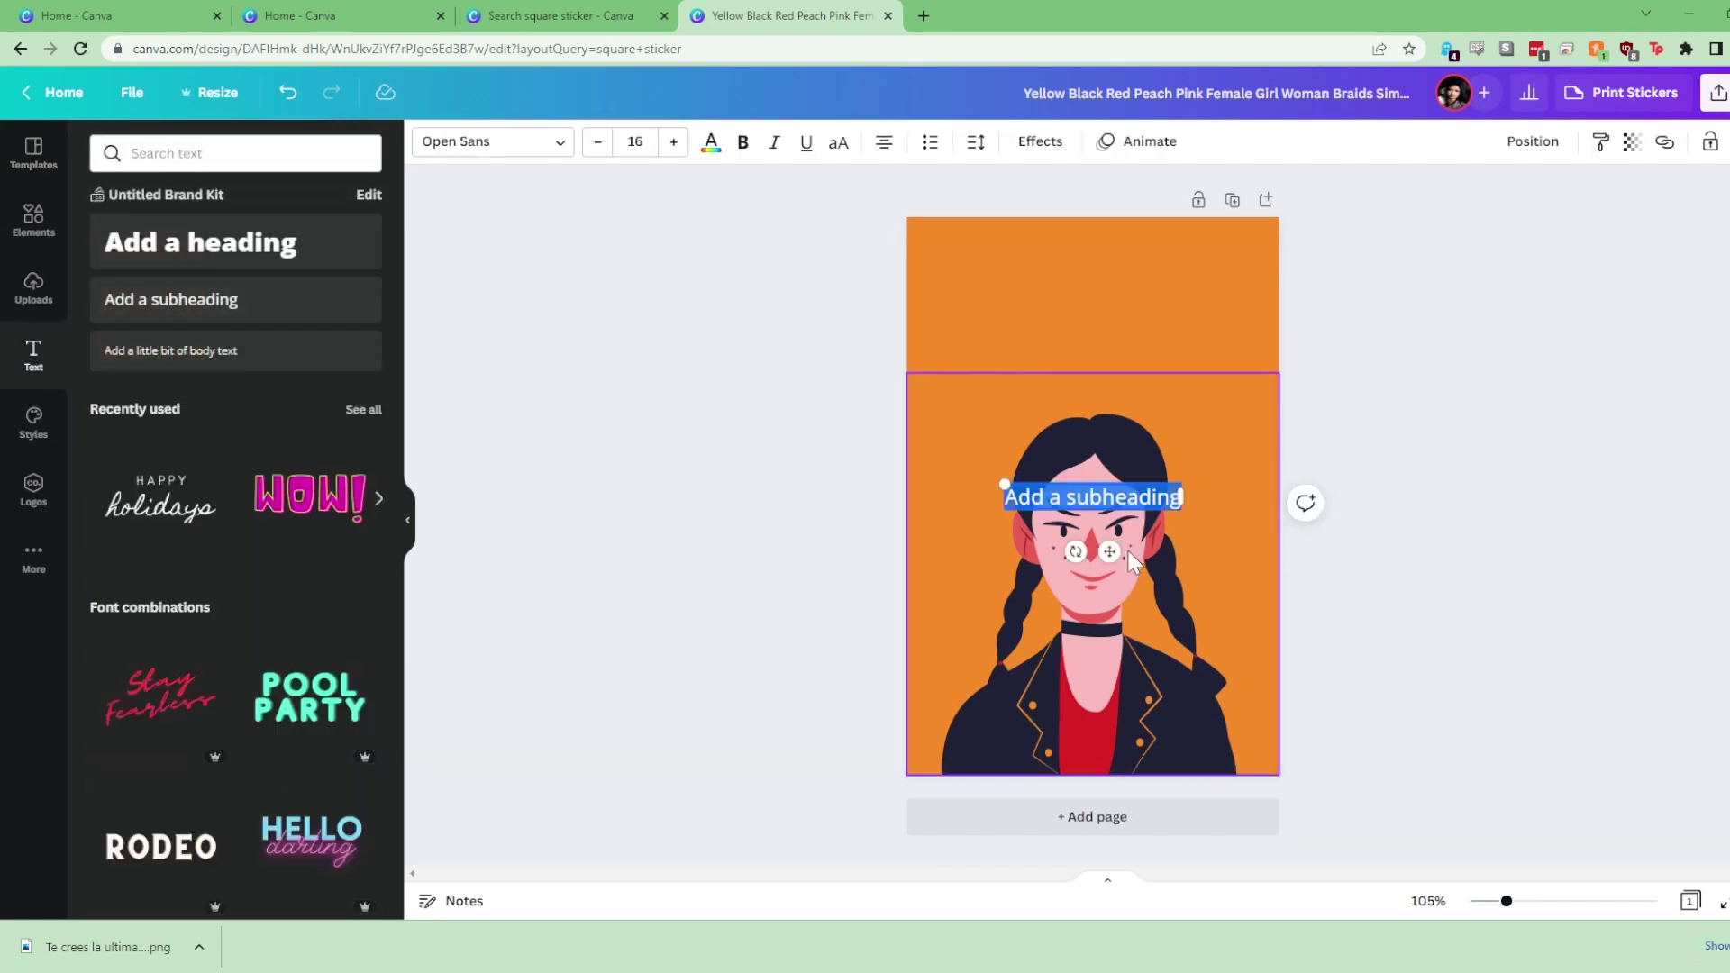
drag(1118, 552, 1118, 358)
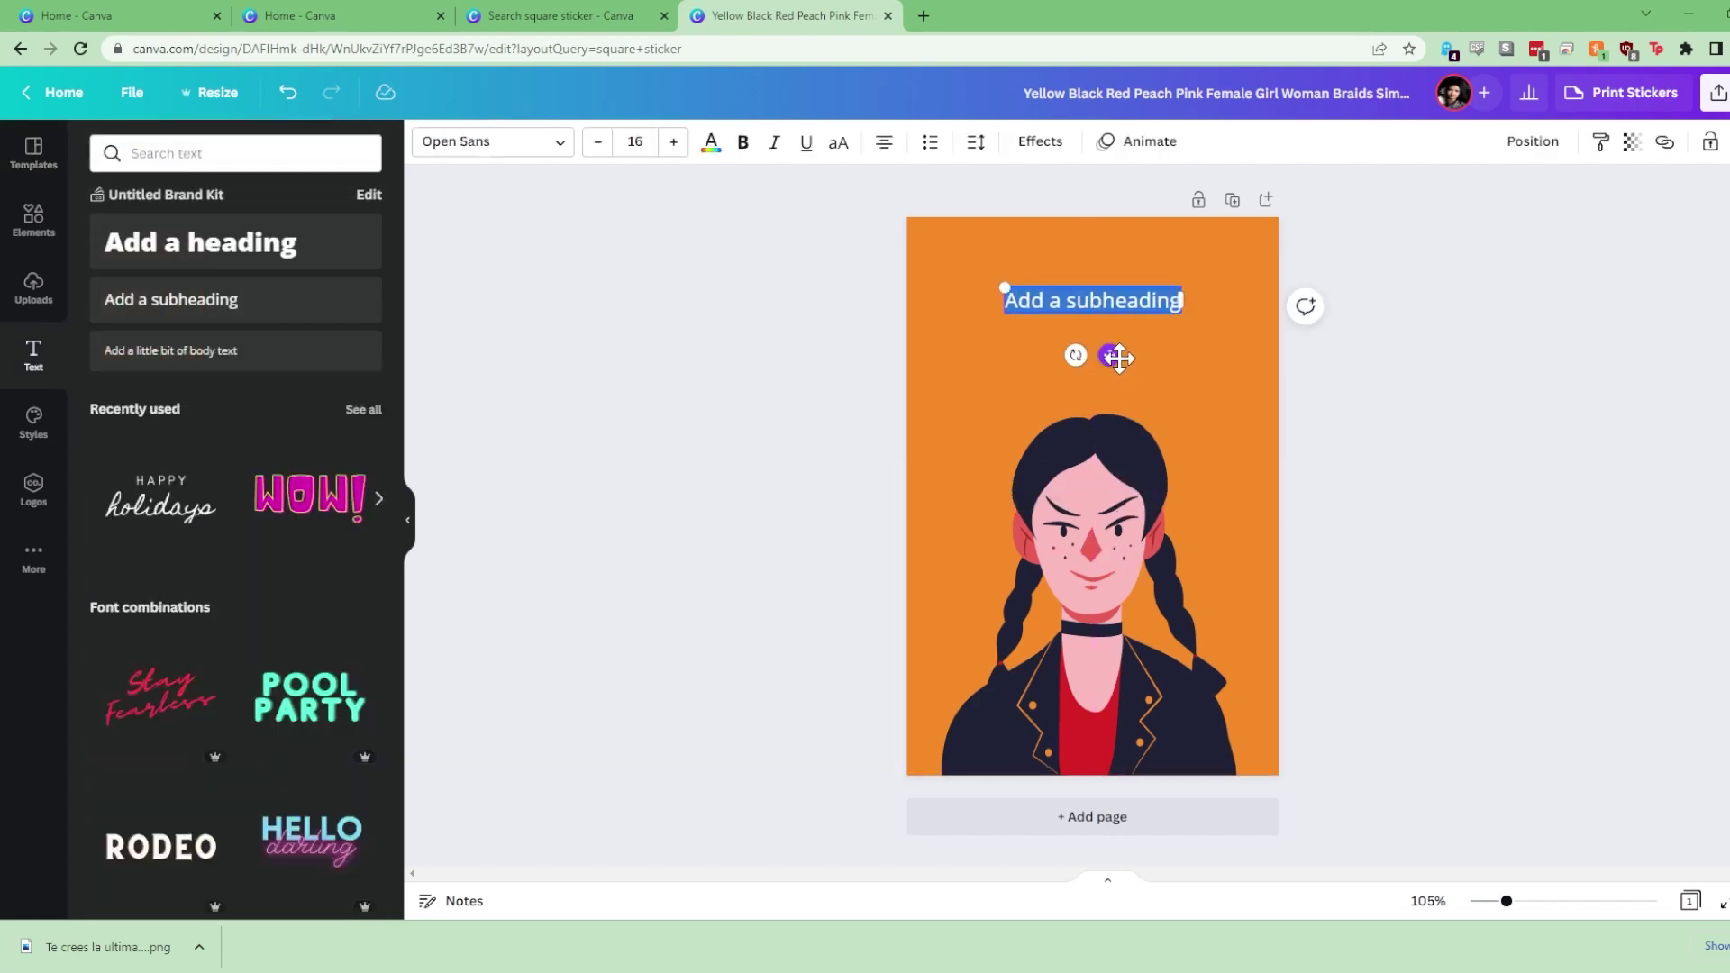
text(No me)
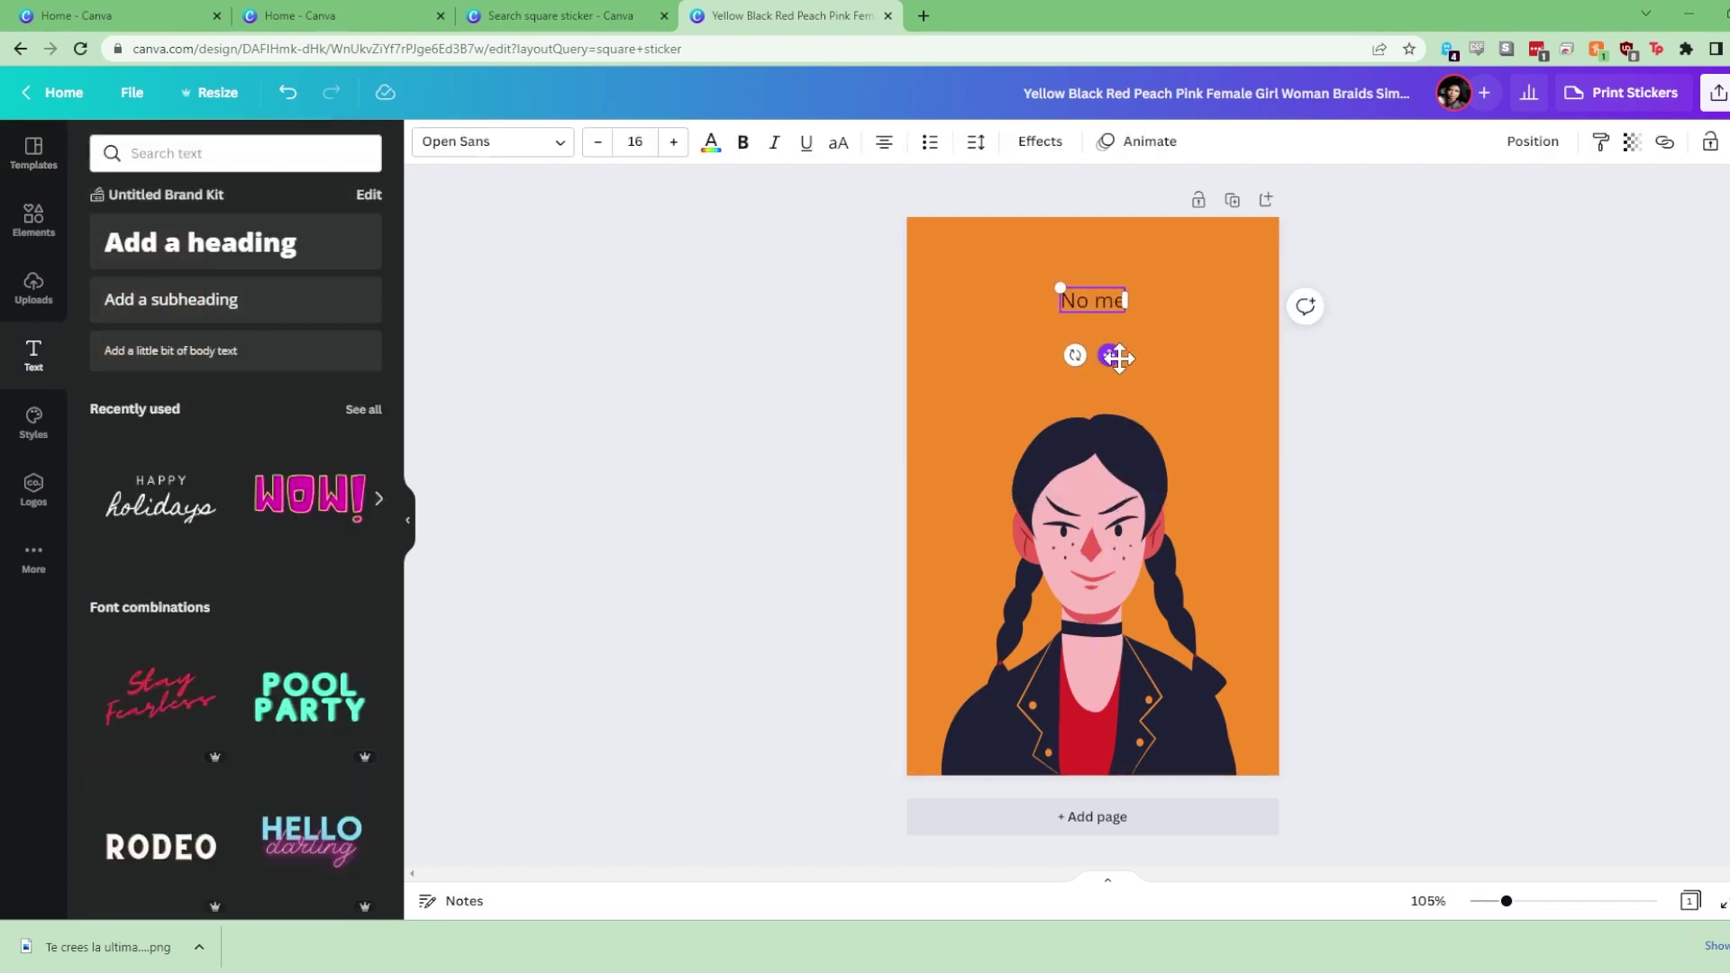
click(251, 309)
text(Tomes el P)
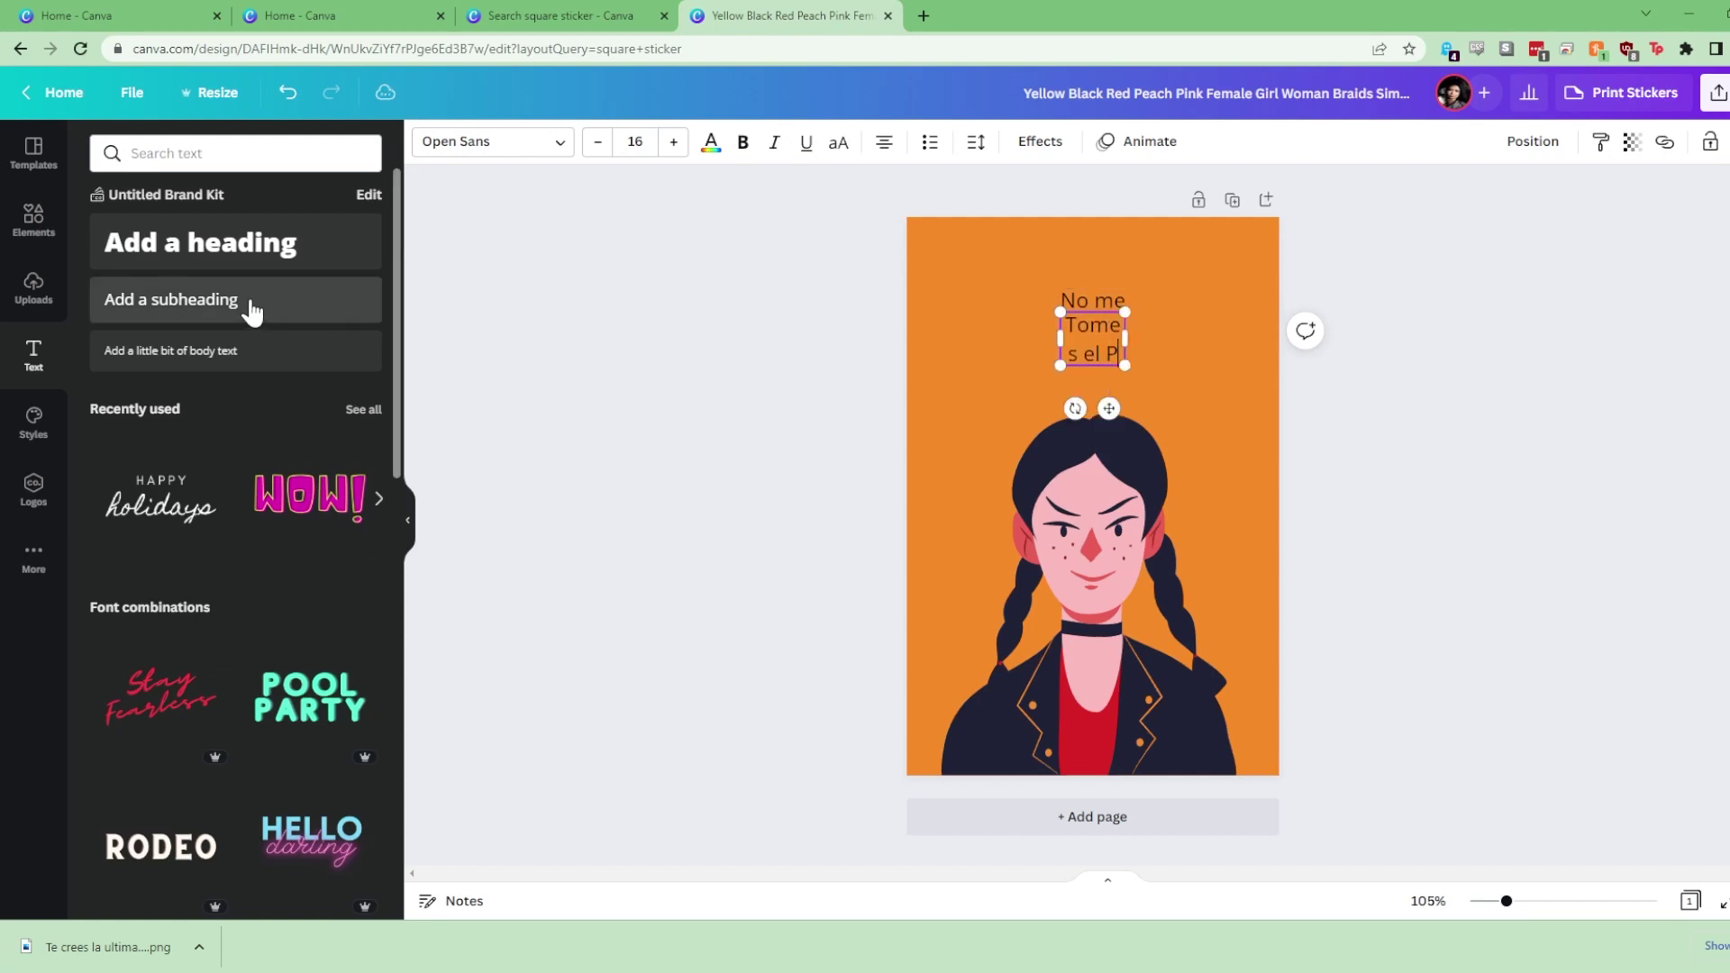
text(elo)
drag(1126, 341, 1111, 394)
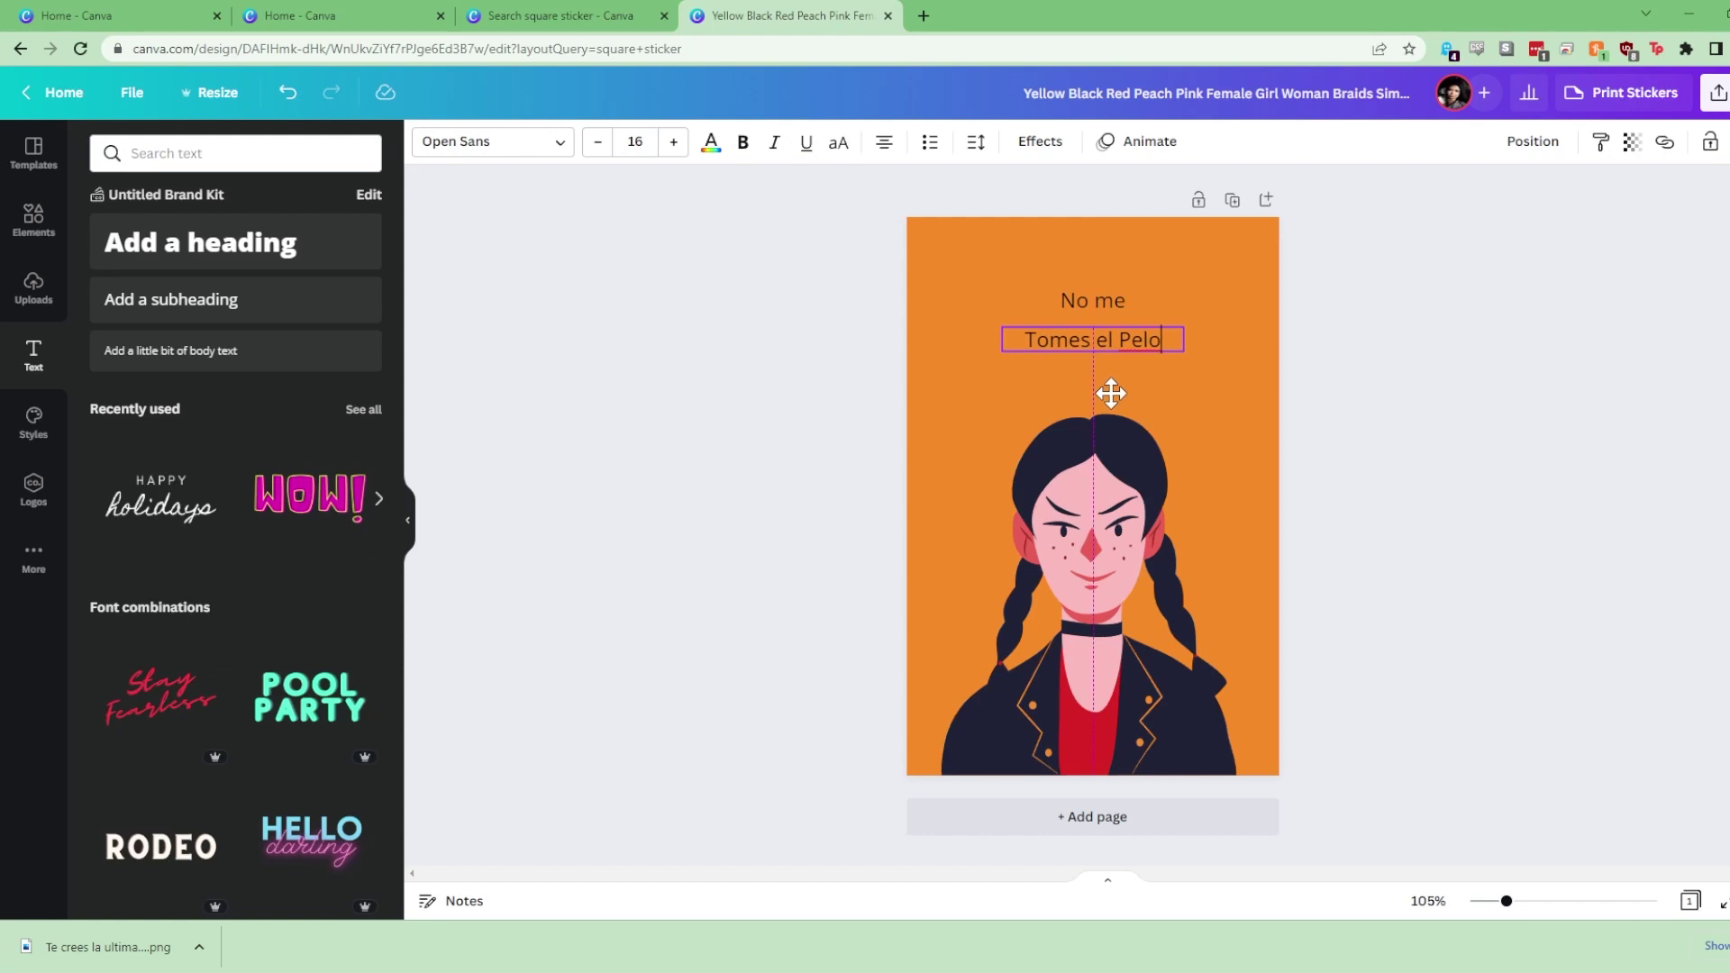
Set 'No me' in Raleway Heavy and make it one point larger
double_click(1093, 300)
click(531, 144)
text(ra)
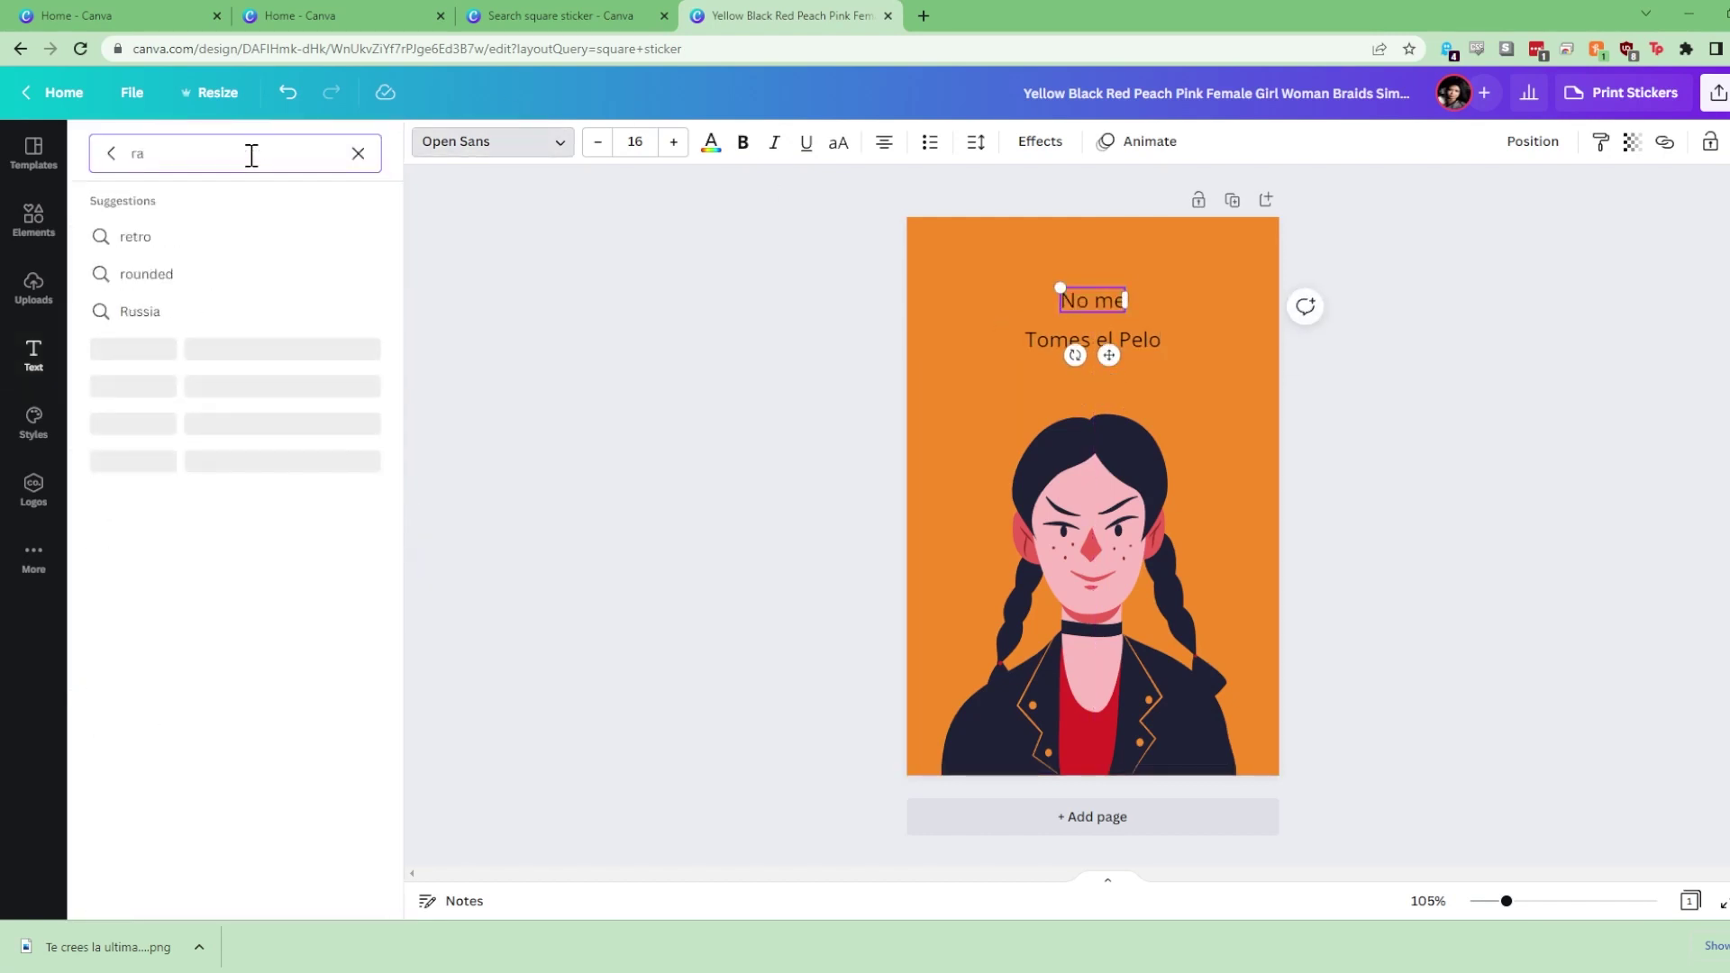
text(leway)
key(BackSpace)
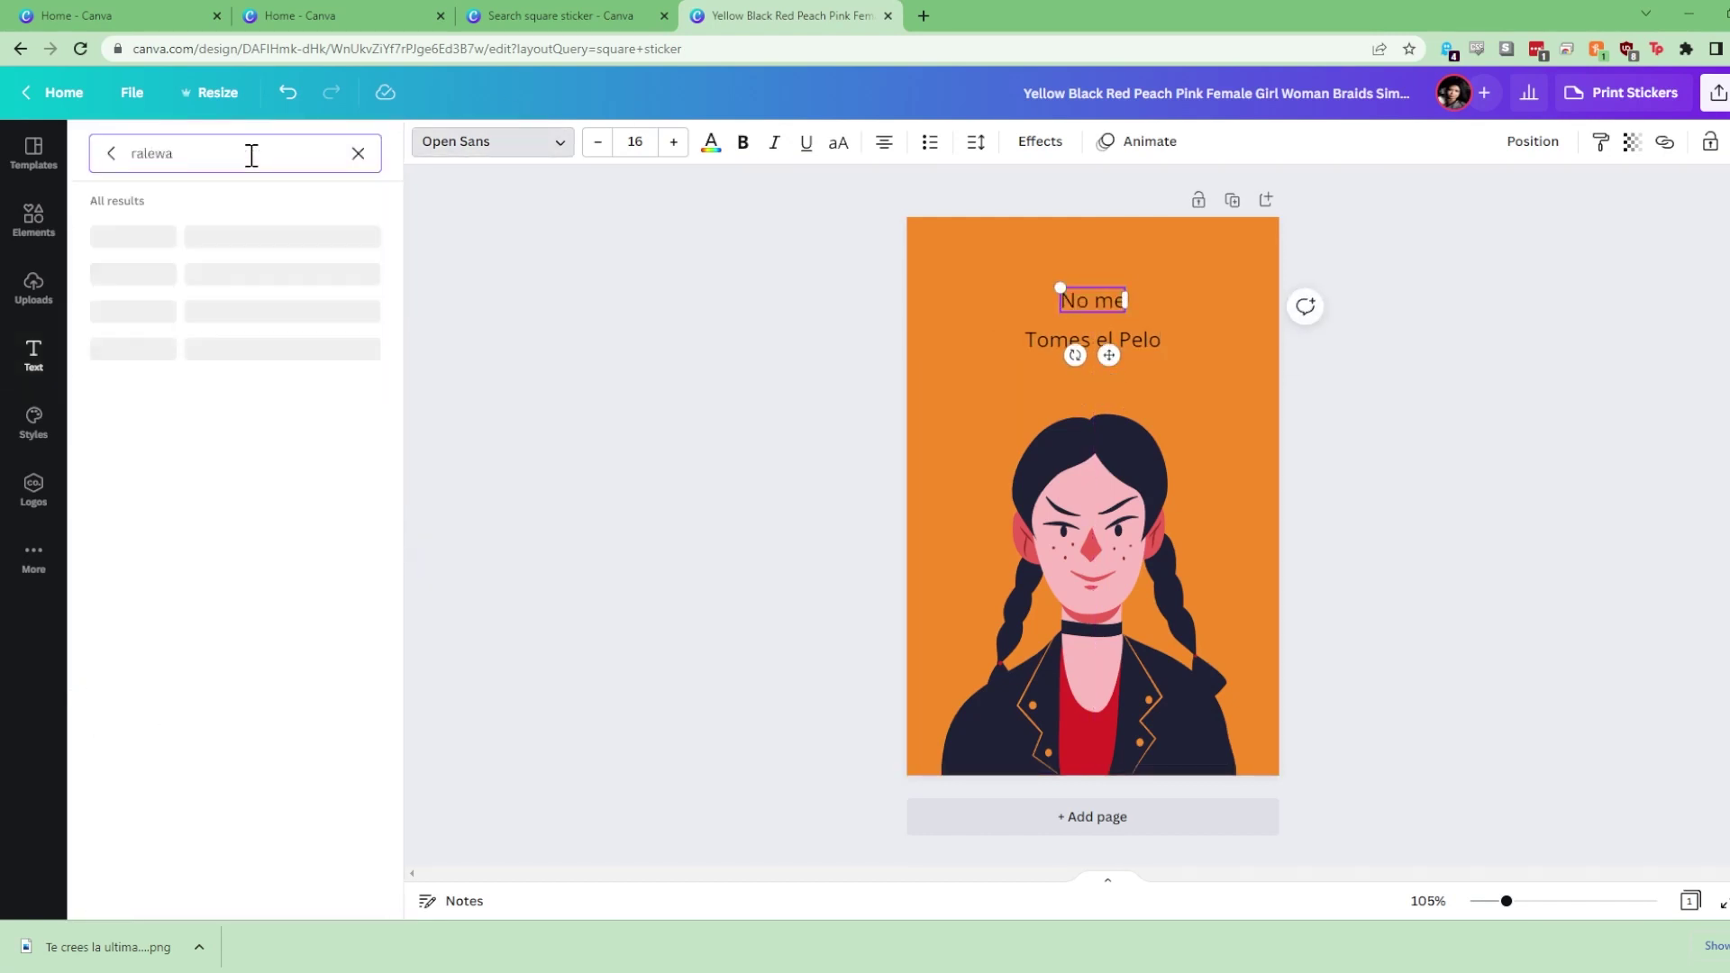
click(170, 274)
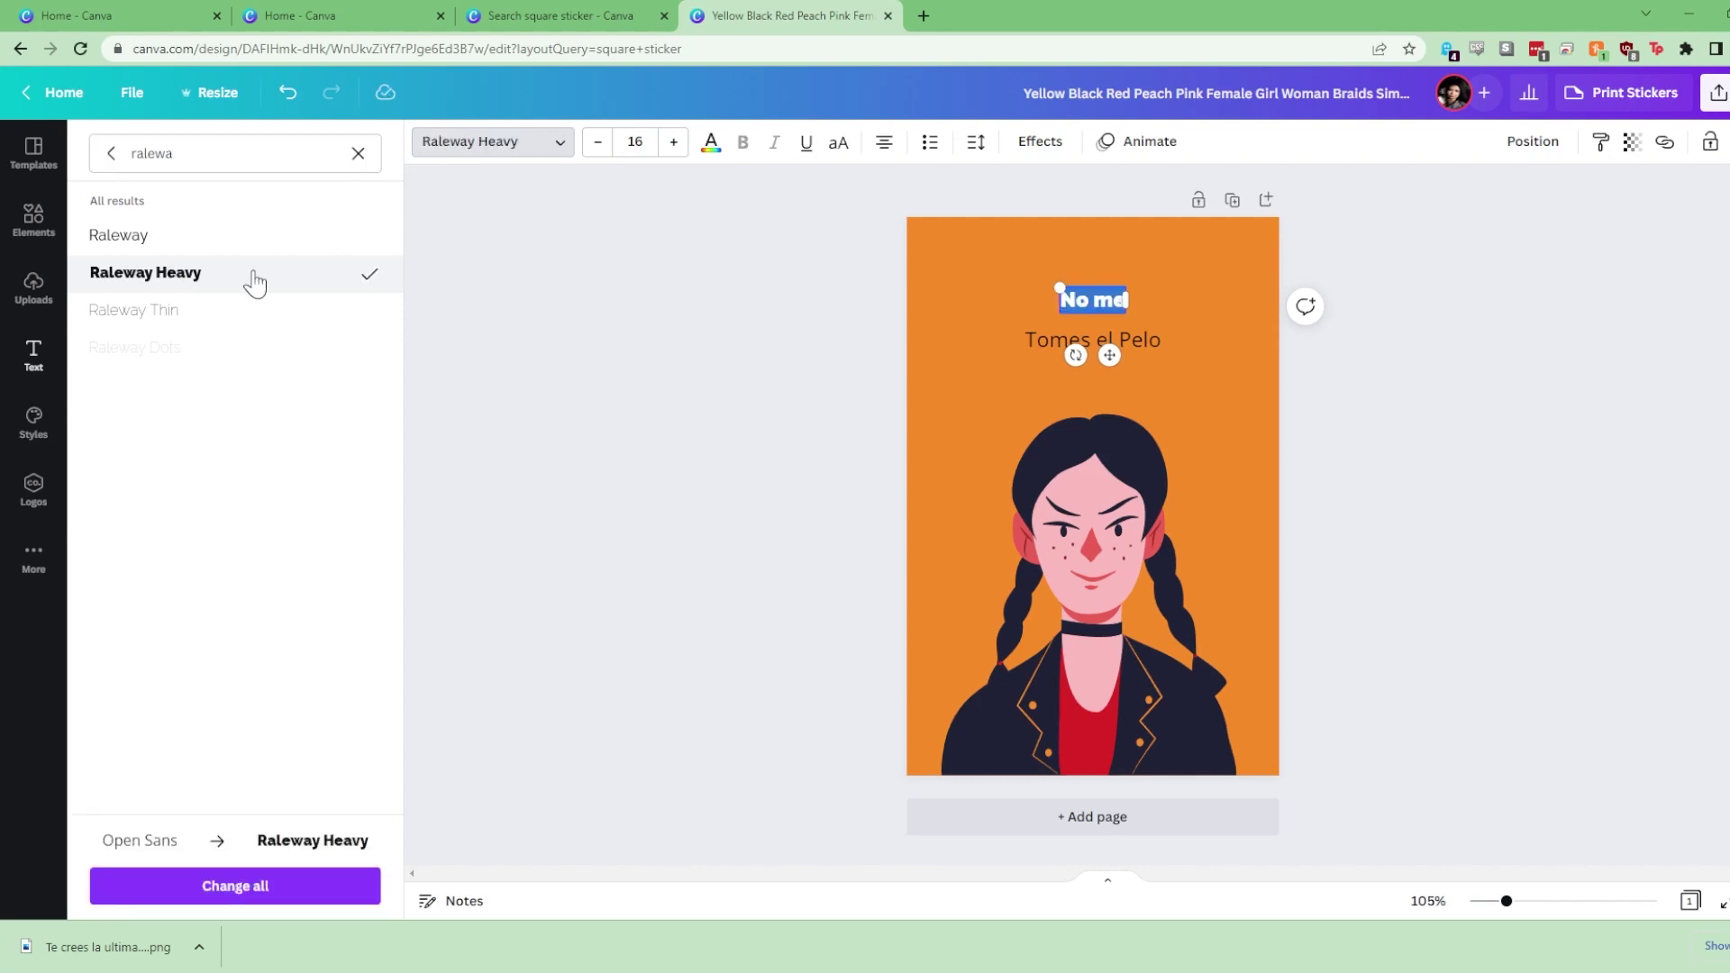
click(1134, 341)
click(1095, 300)
Apply the Brightwall font to 'Tomes el Pelo'
click(673, 142)
click(1124, 341)
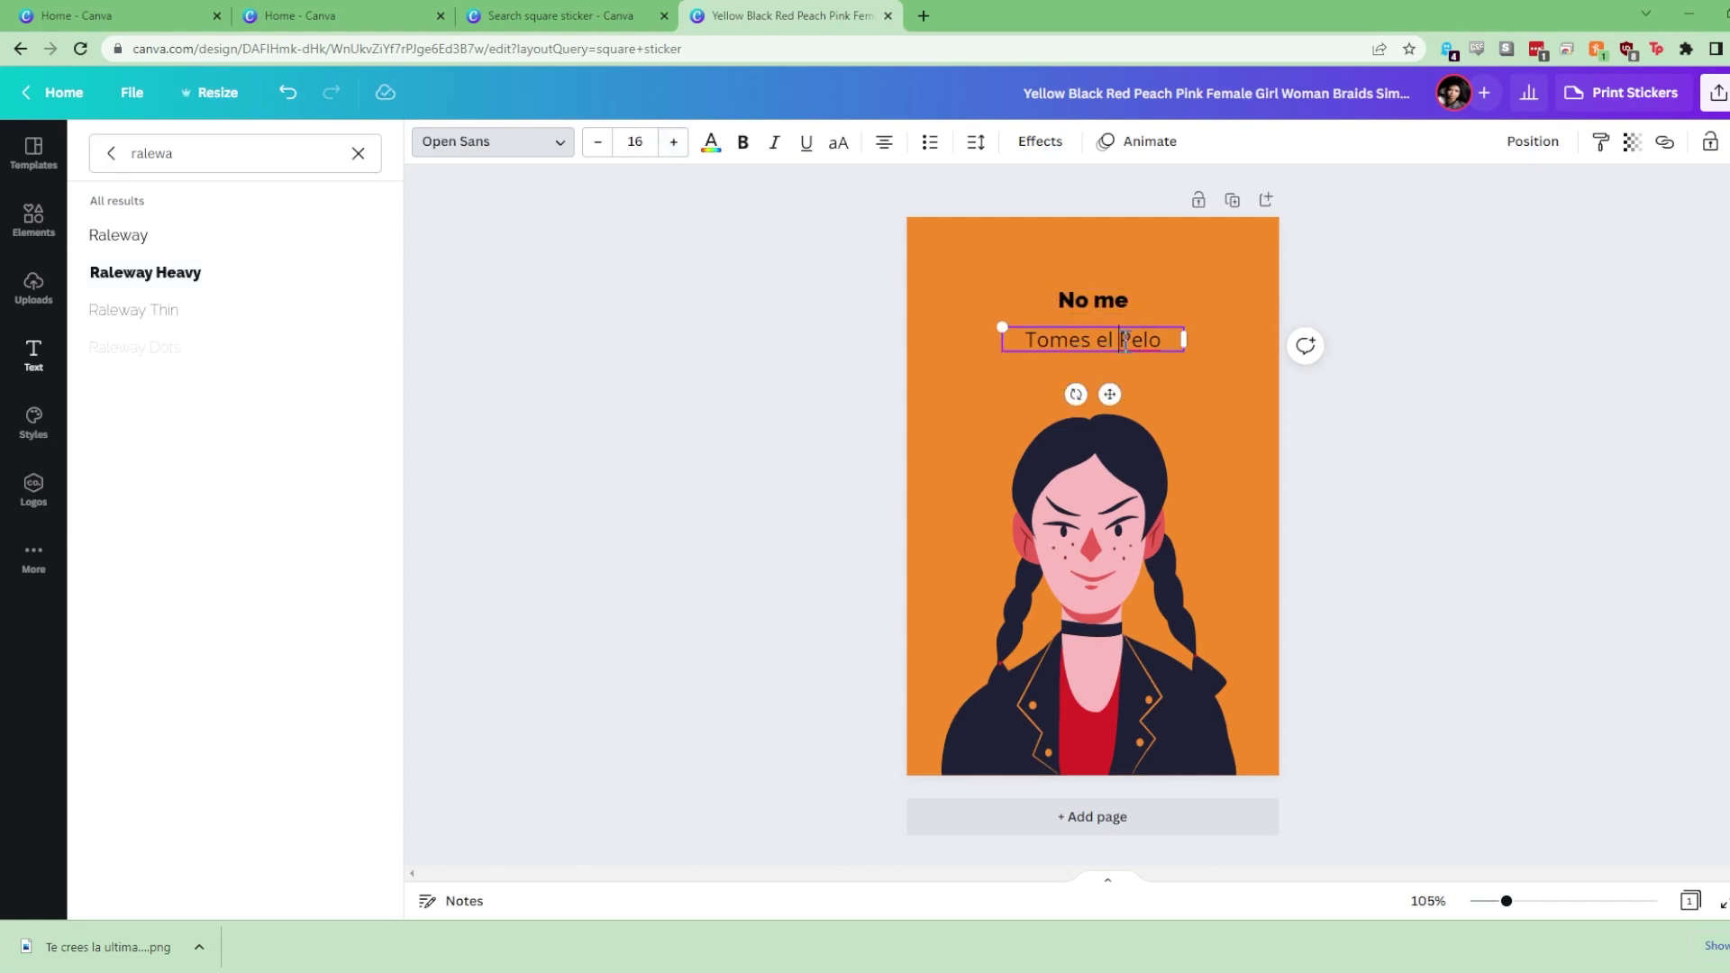
click(1124, 340)
drag(175, 154, 85, 154)
key(BackSpace)
text(bri)
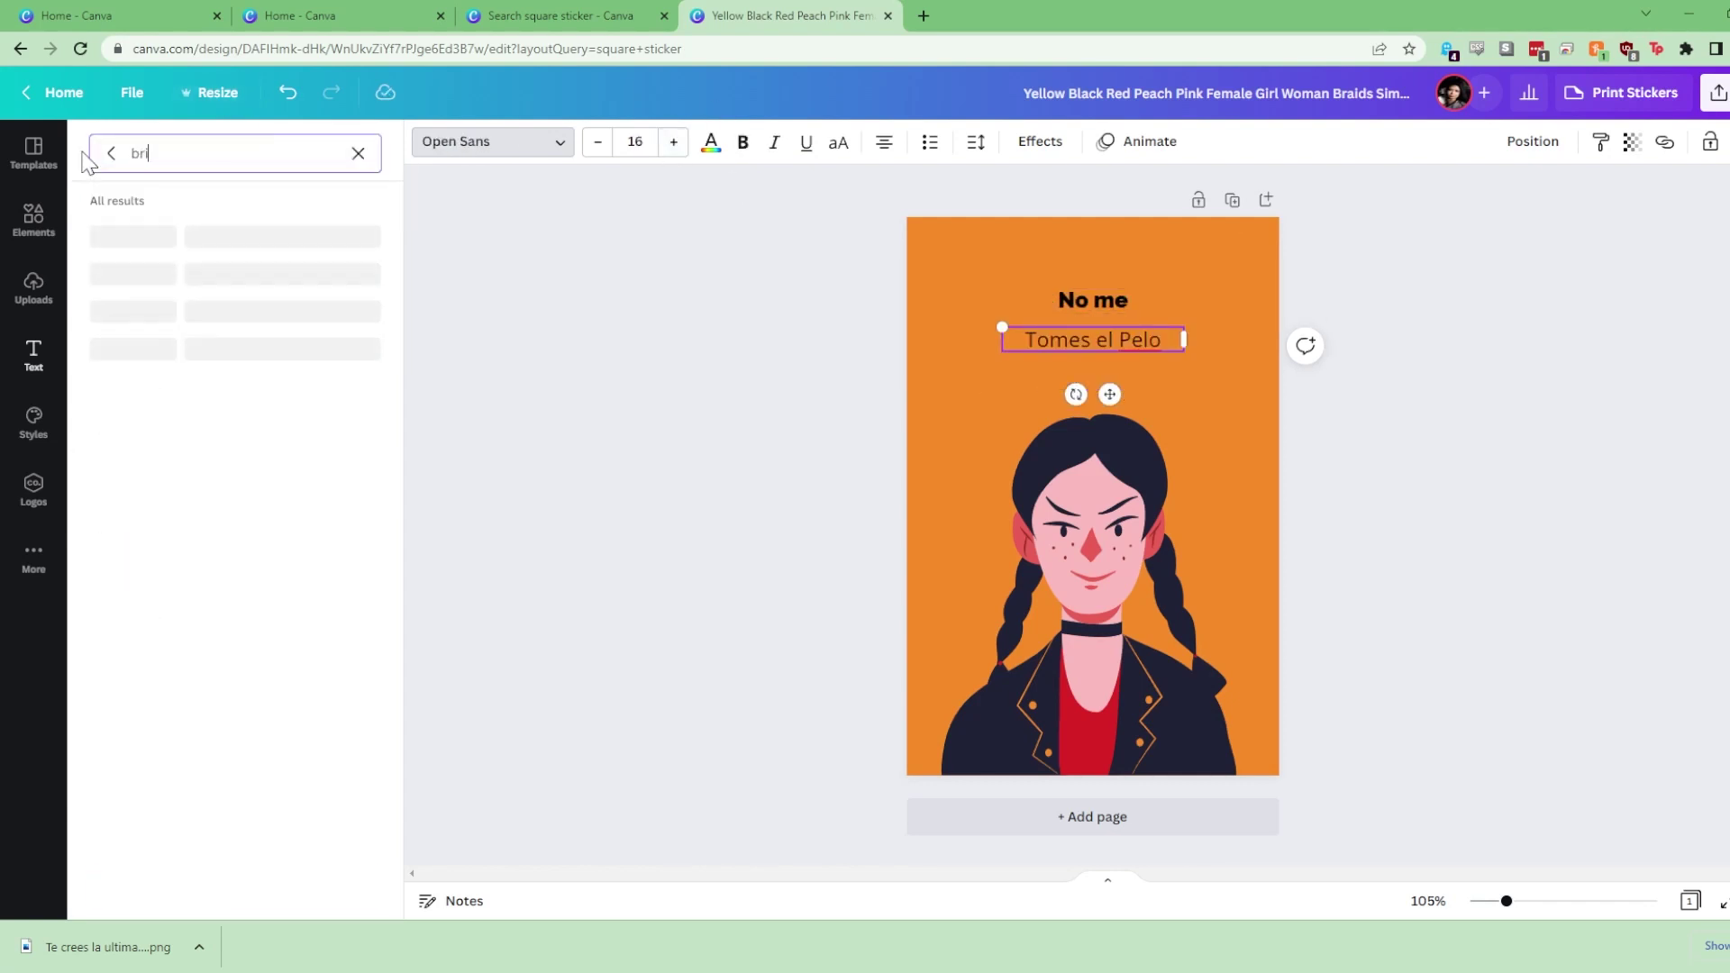
text(ghtwa)
click(152, 238)
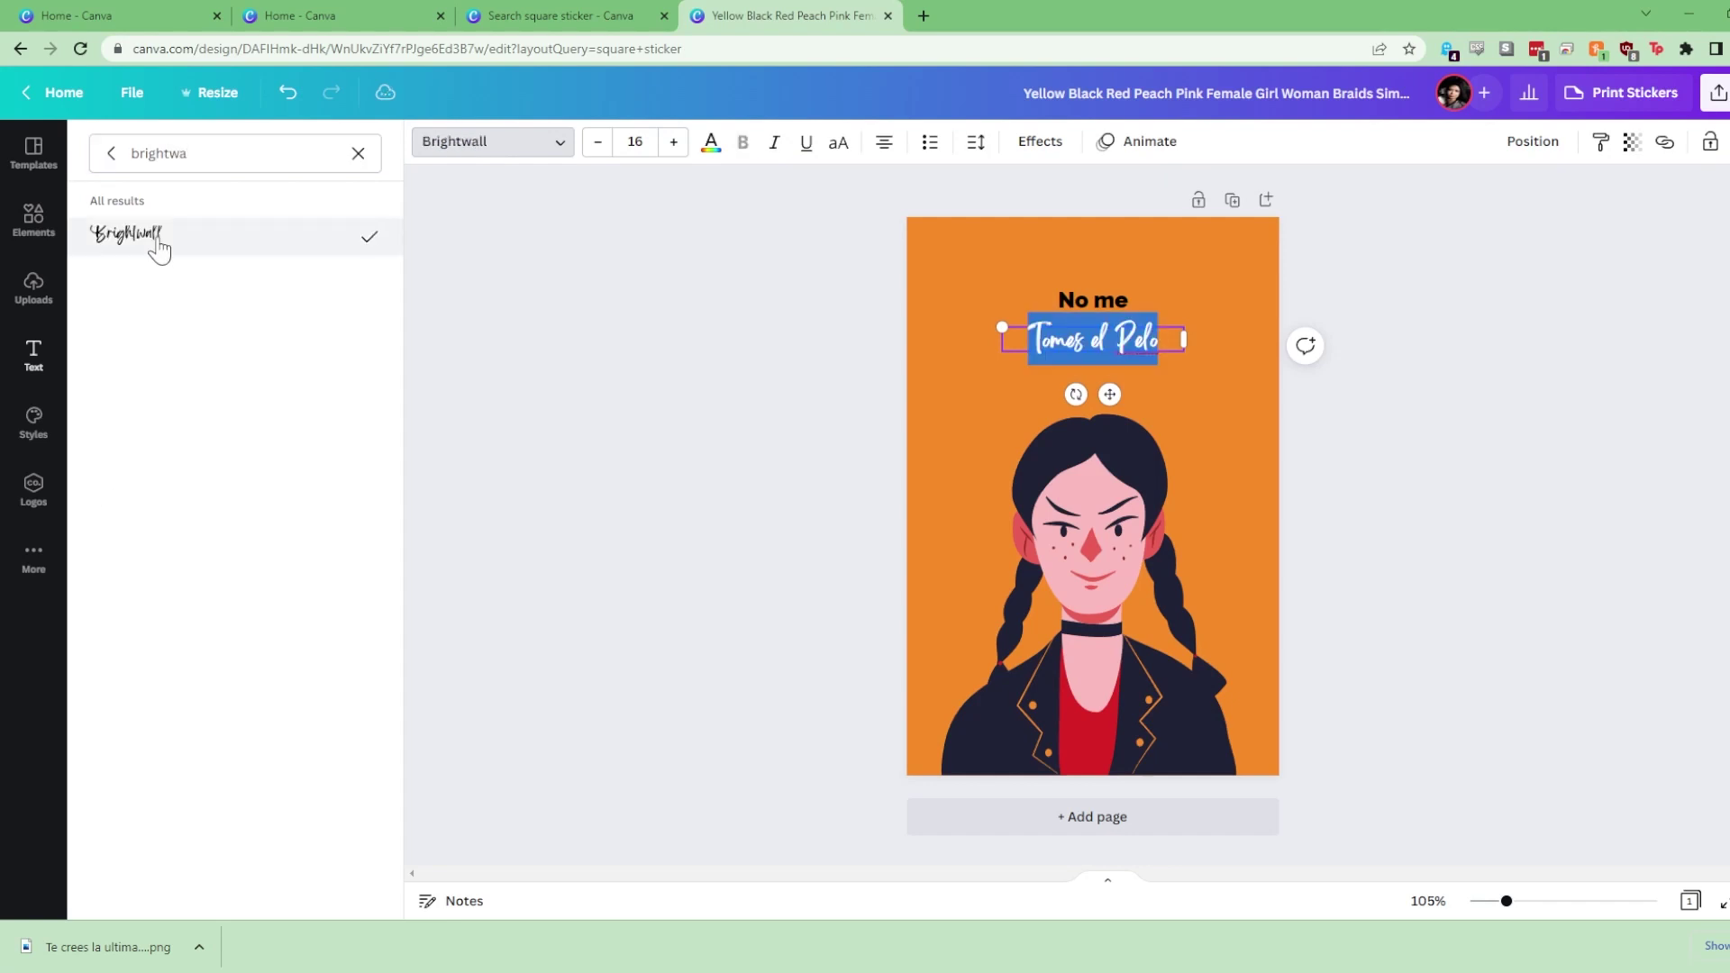
Size 'Tomes el Pelo' to 43, widen it onto one line, and place it under 'No me'
click(637, 144)
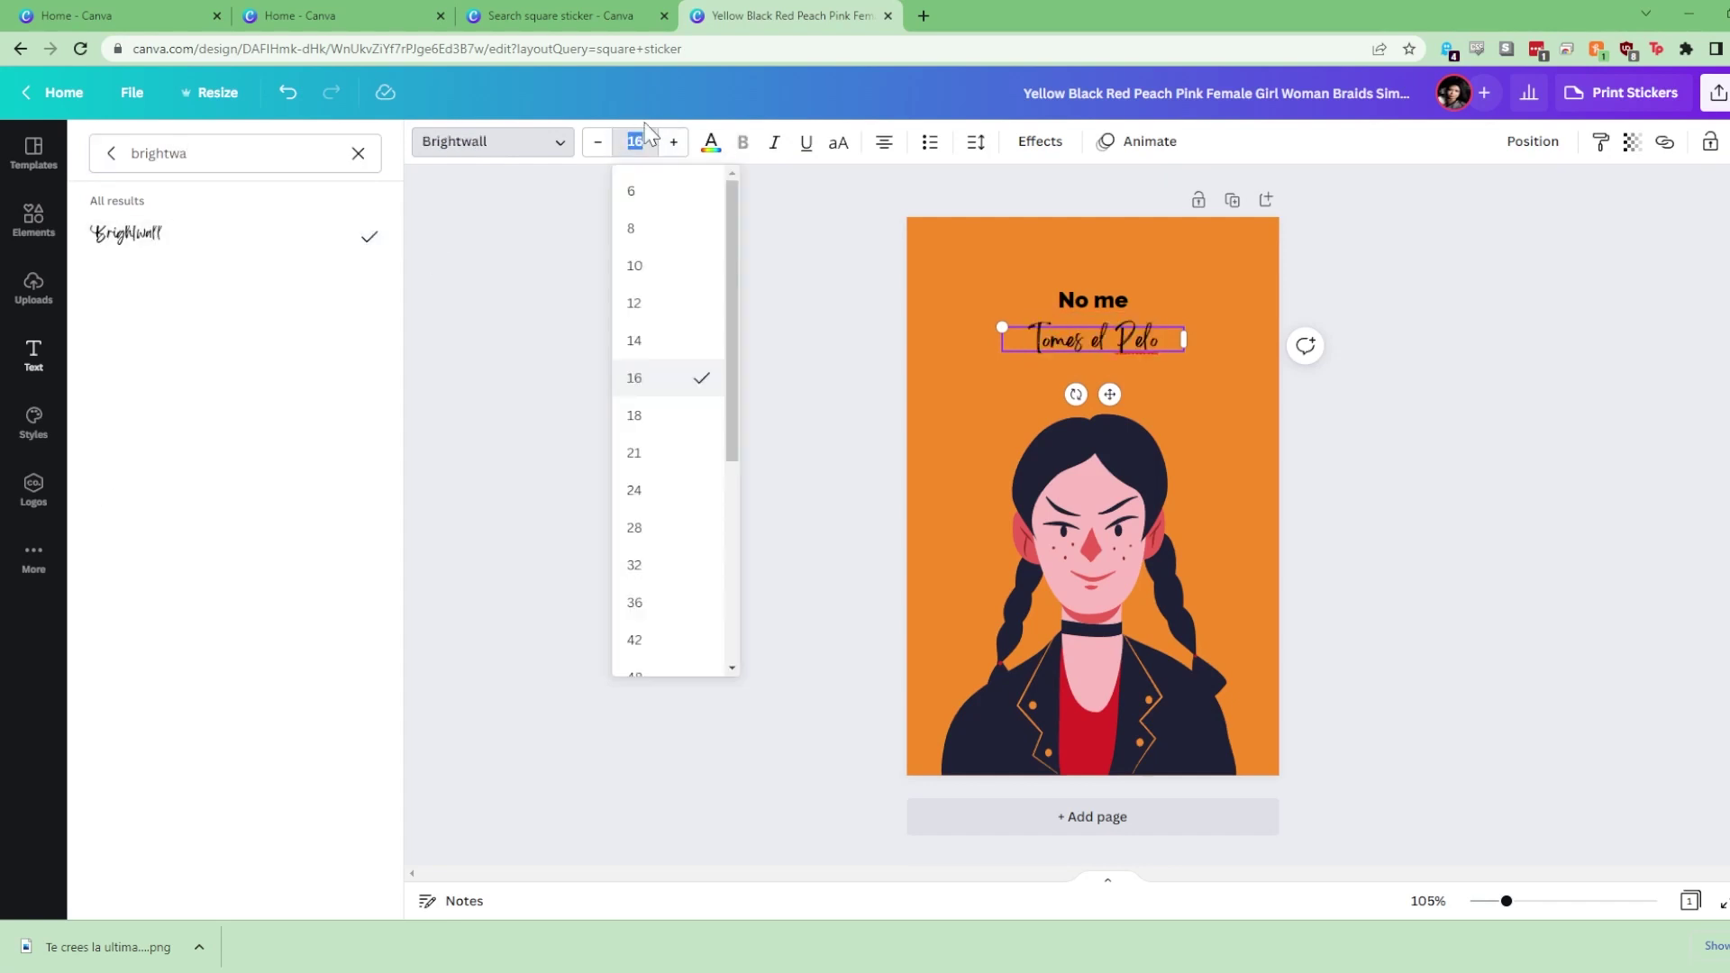
text(43)
key(Return)
drag(1183, 400, 1414, 401)
drag(1191, 379, 1068, 379)
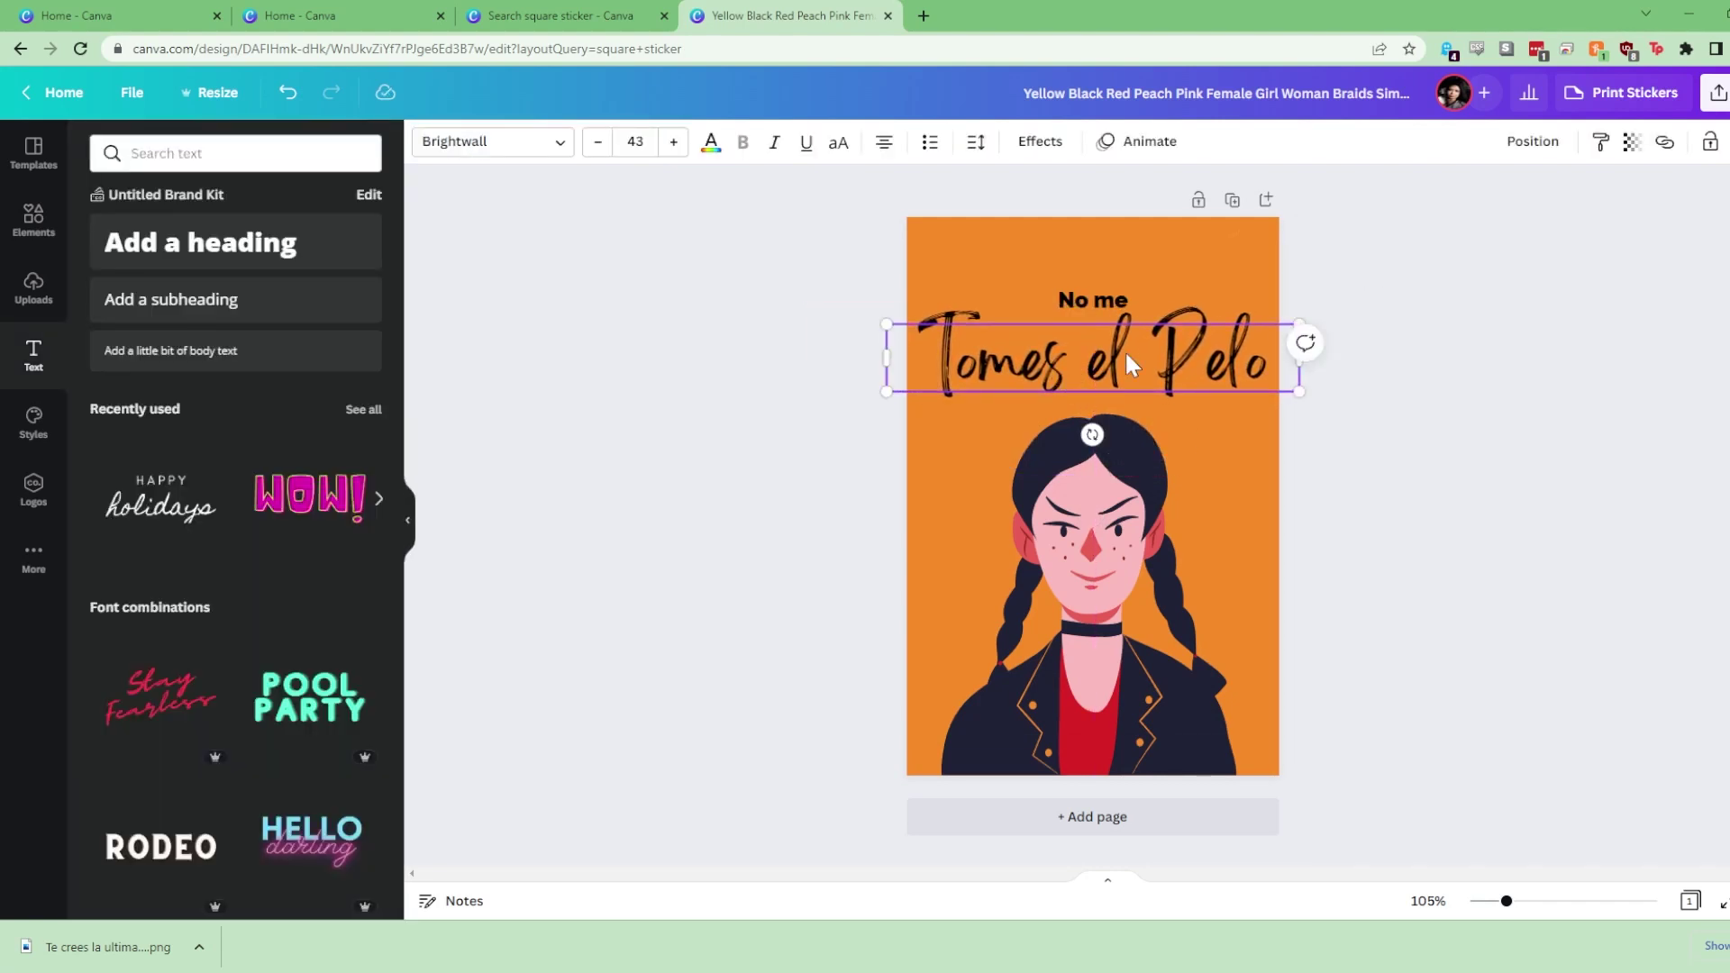
click(1453, 337)
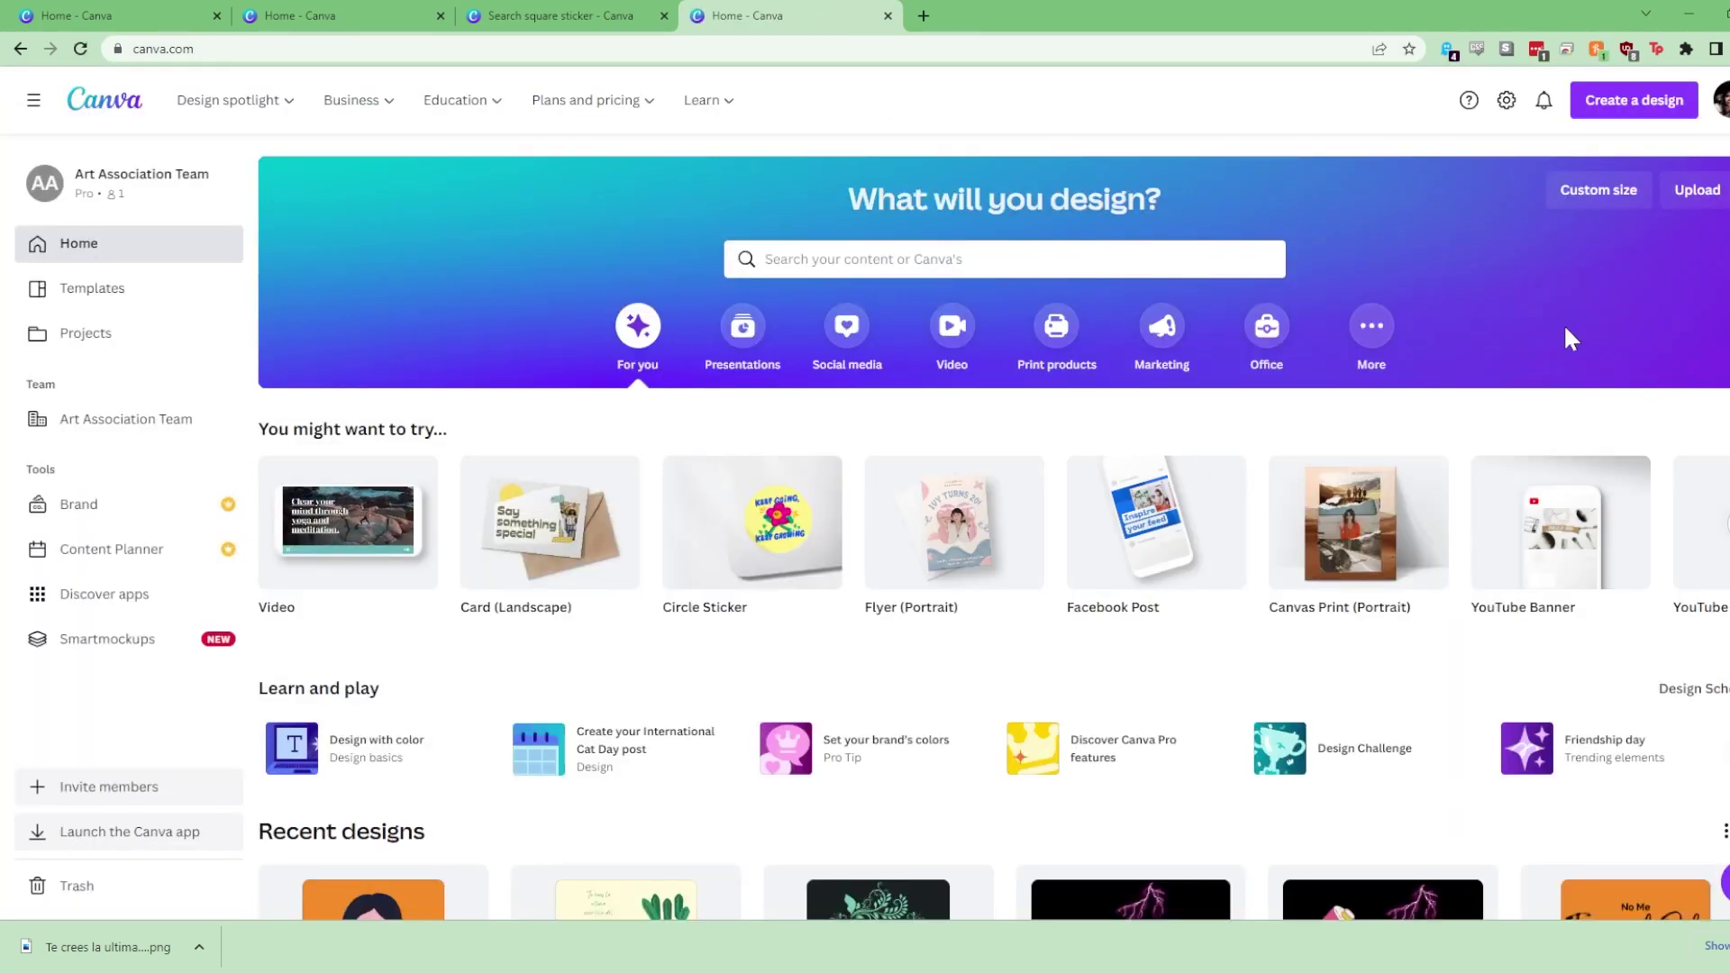
Start an Oval Sticker design and add a shrunken pink lightning bolt at top centre
click(1614, 112)
click(1457, 147)
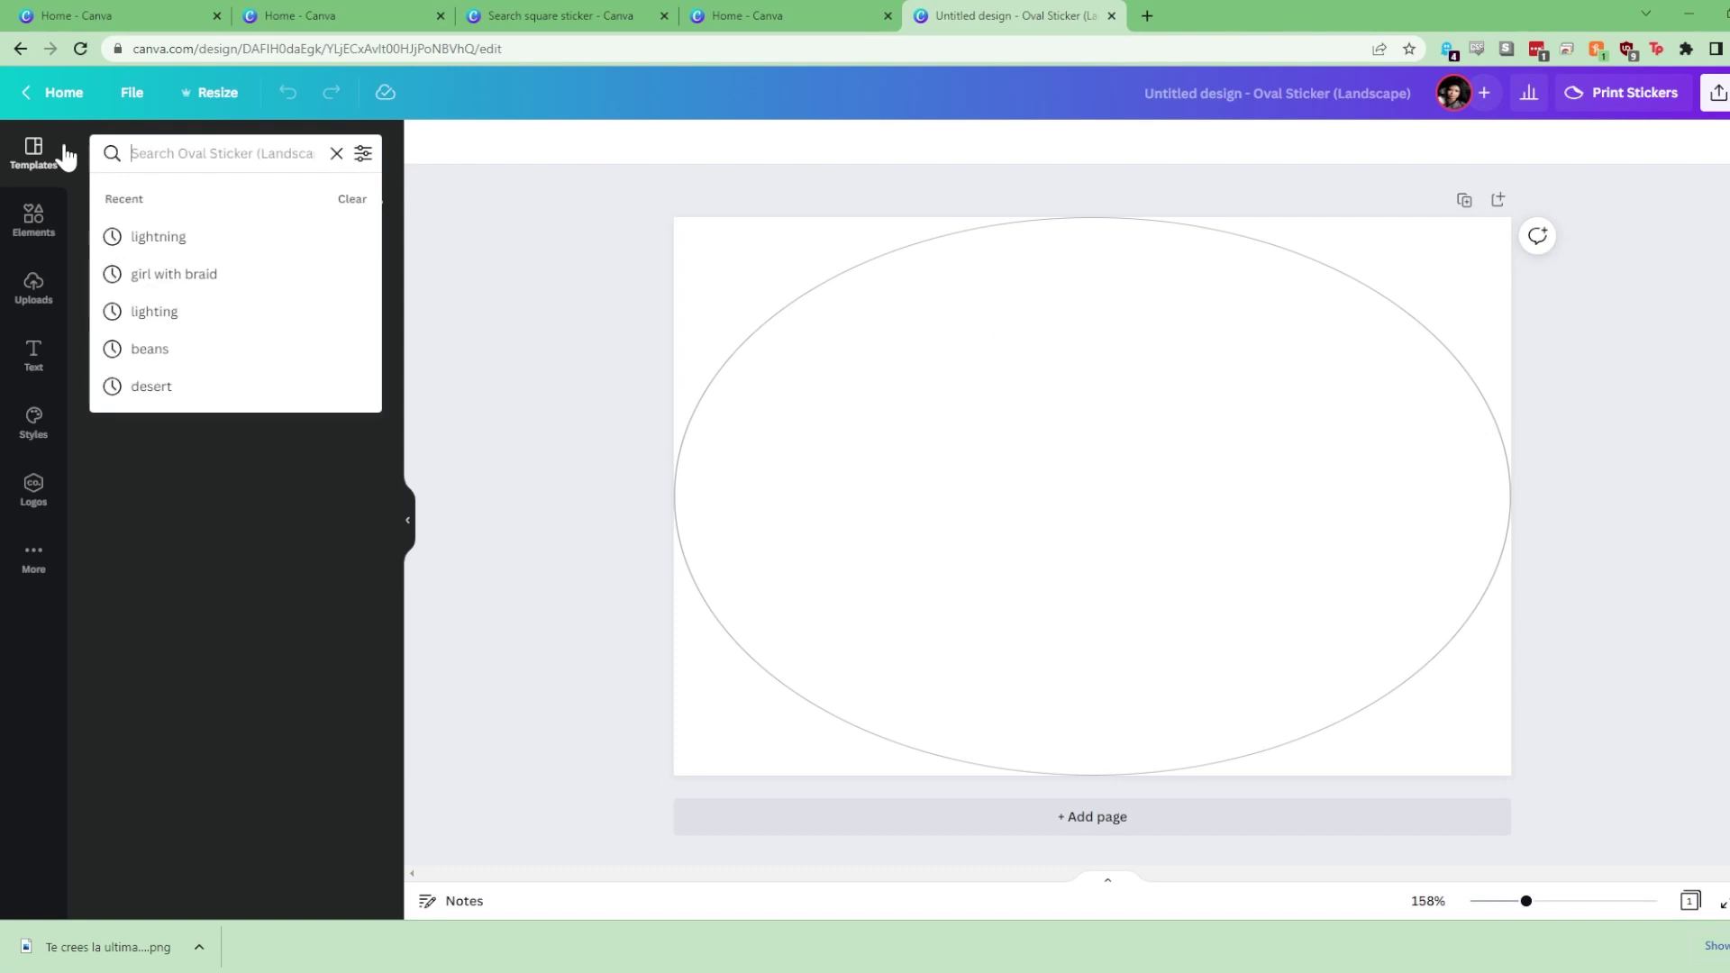
click(34, 221)
click(172, 150)
text(lightning)
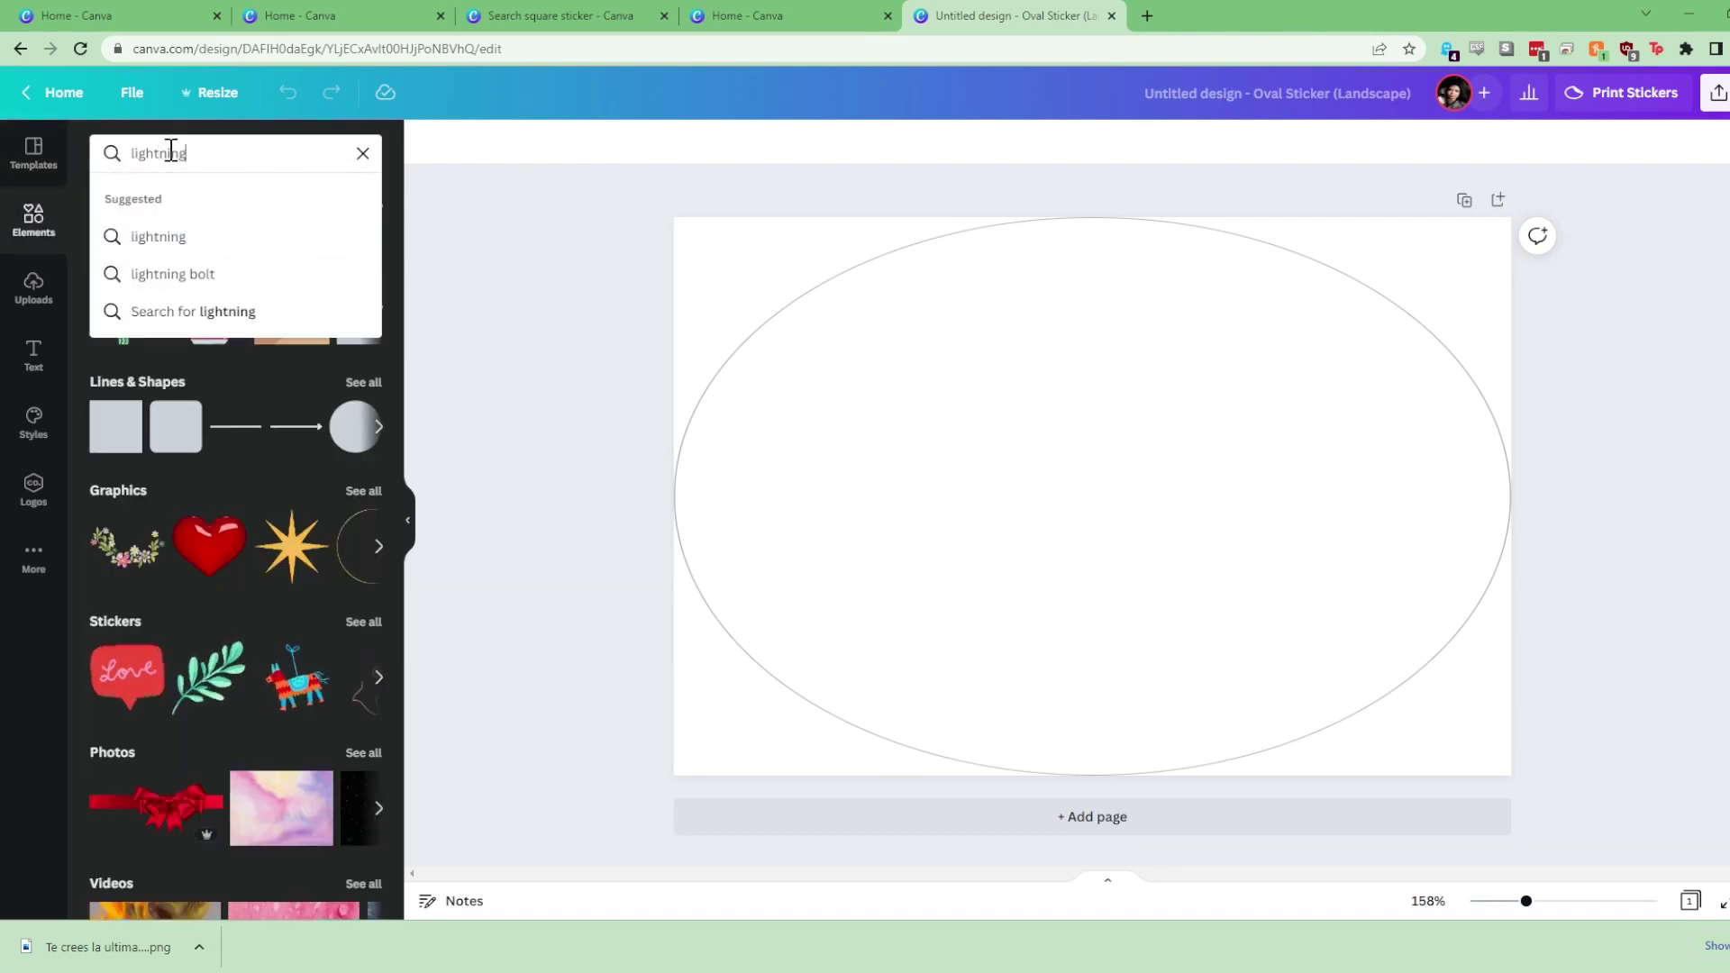
key(Return)
click(235, 317)
drag(868, 721, 1036, 549)
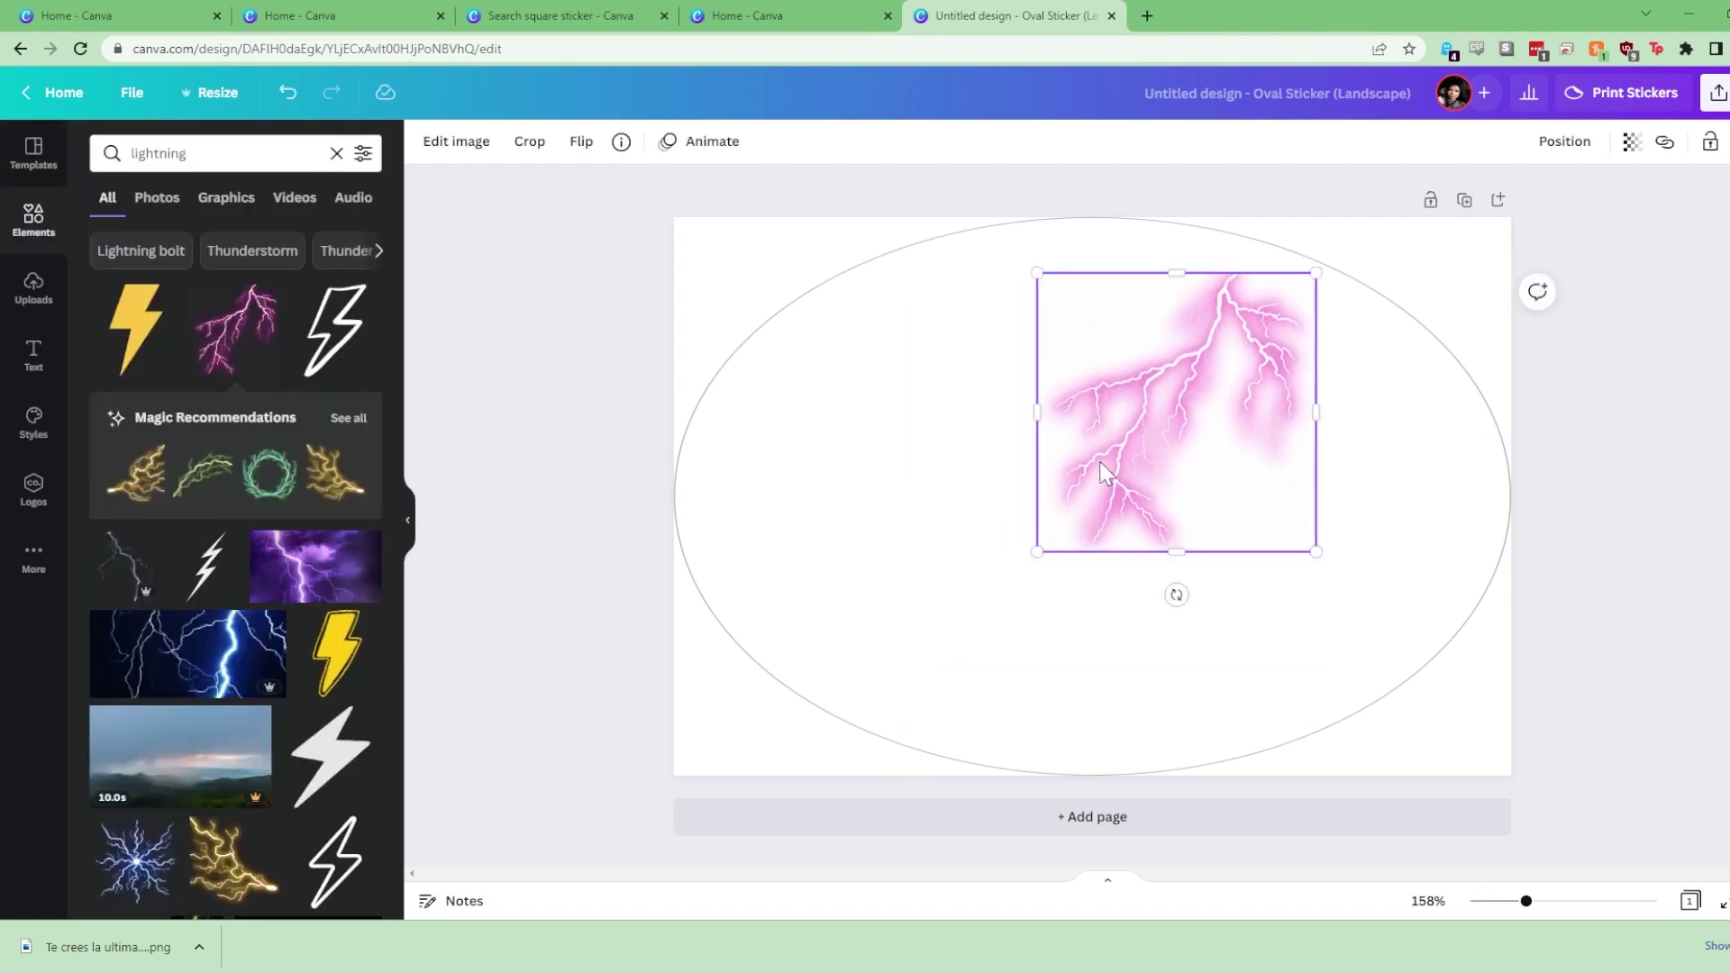
drag(1106, 471, 1028, 425)
click(544, 220)
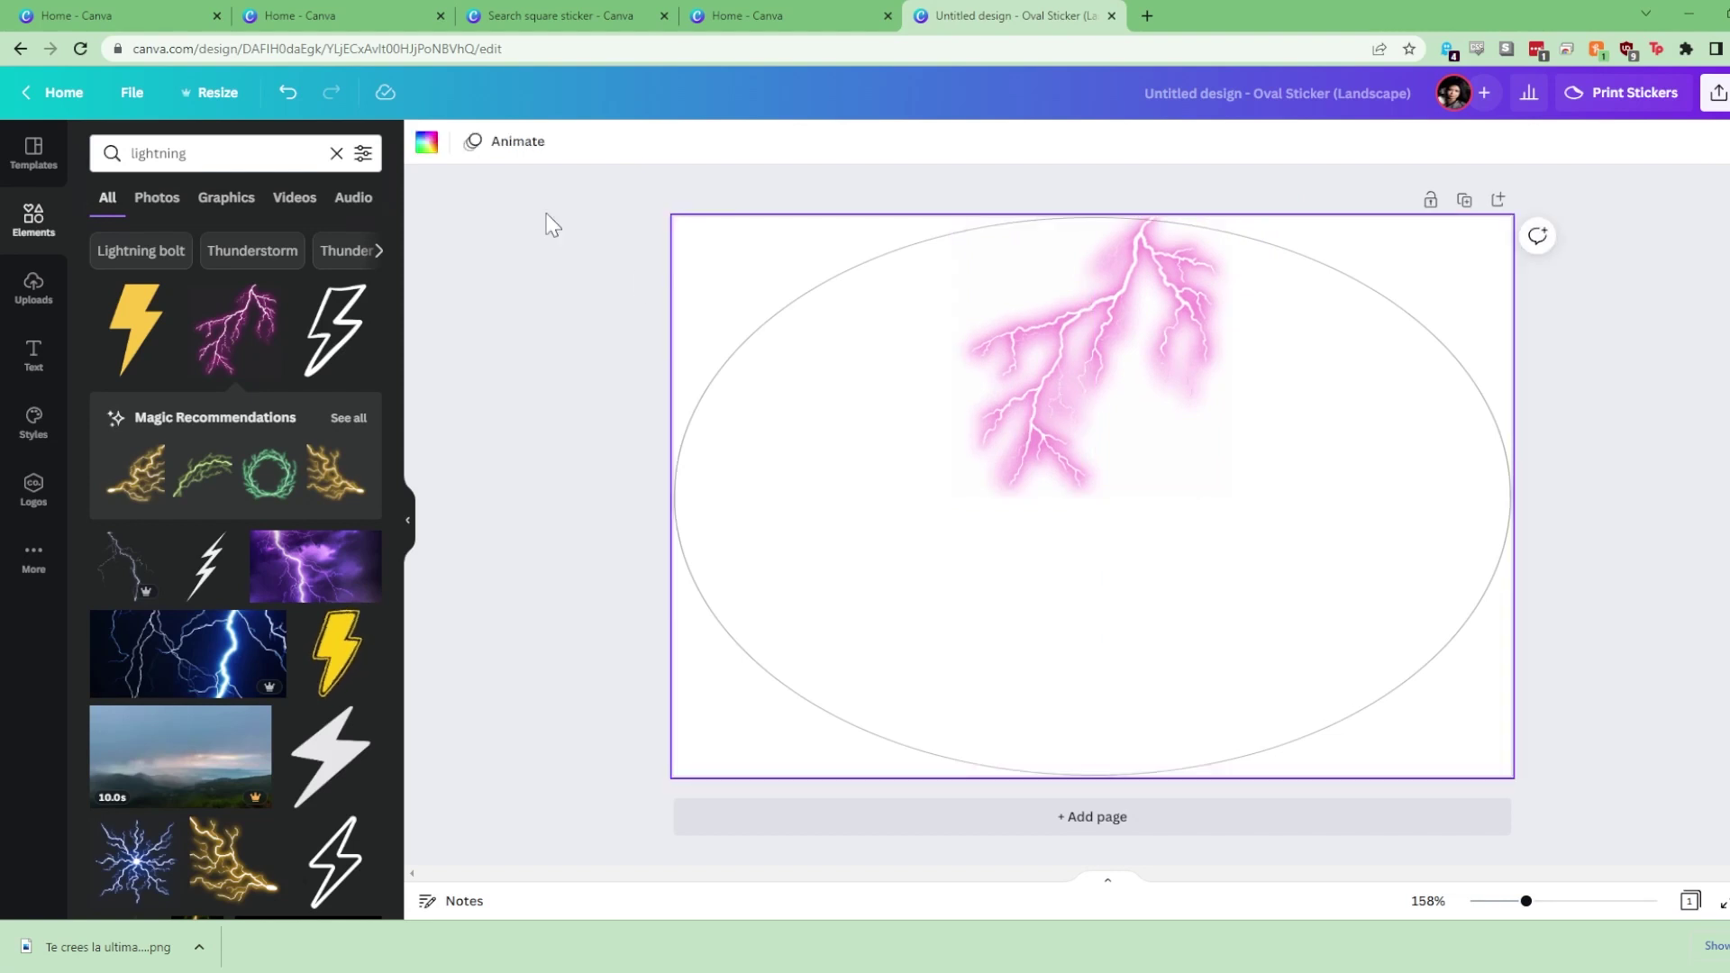
Add a yellow and pink battery at the left of the oval, tilted about 30 degrees
click(251, 154)
drag(252, 154, 102, 158)
text(battery)
key(Return)
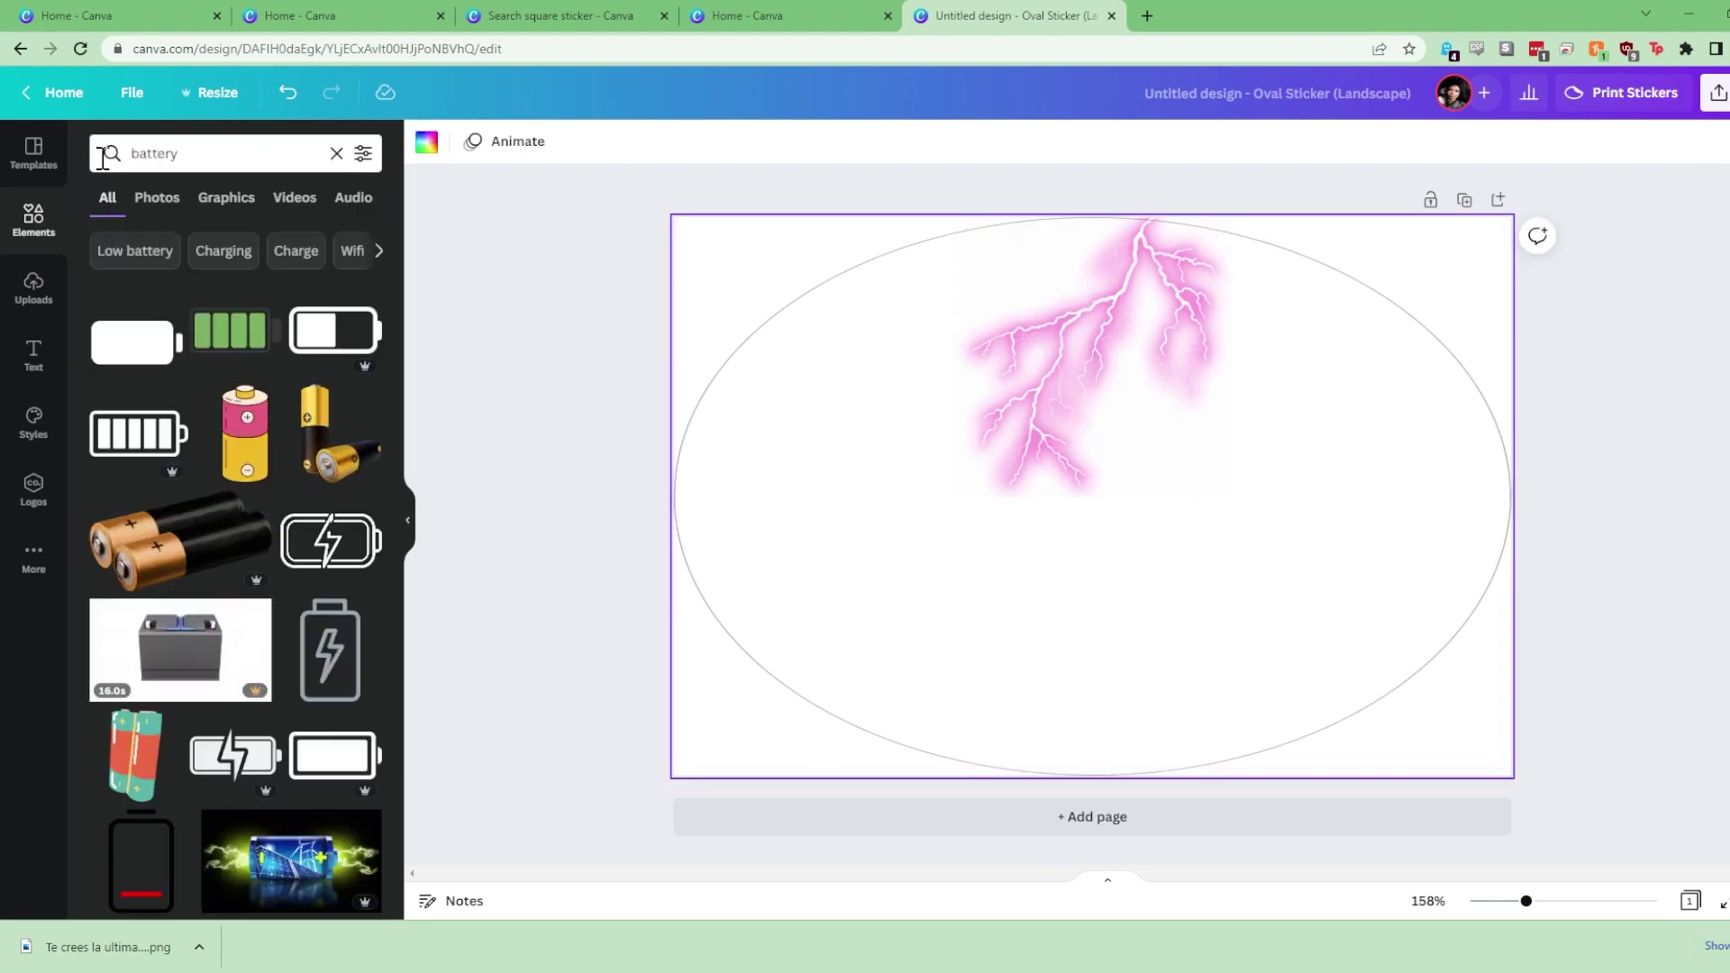
click(245, 433)
drag(1120, 590, 867, 591)
drag(835, 664, 749, 680)
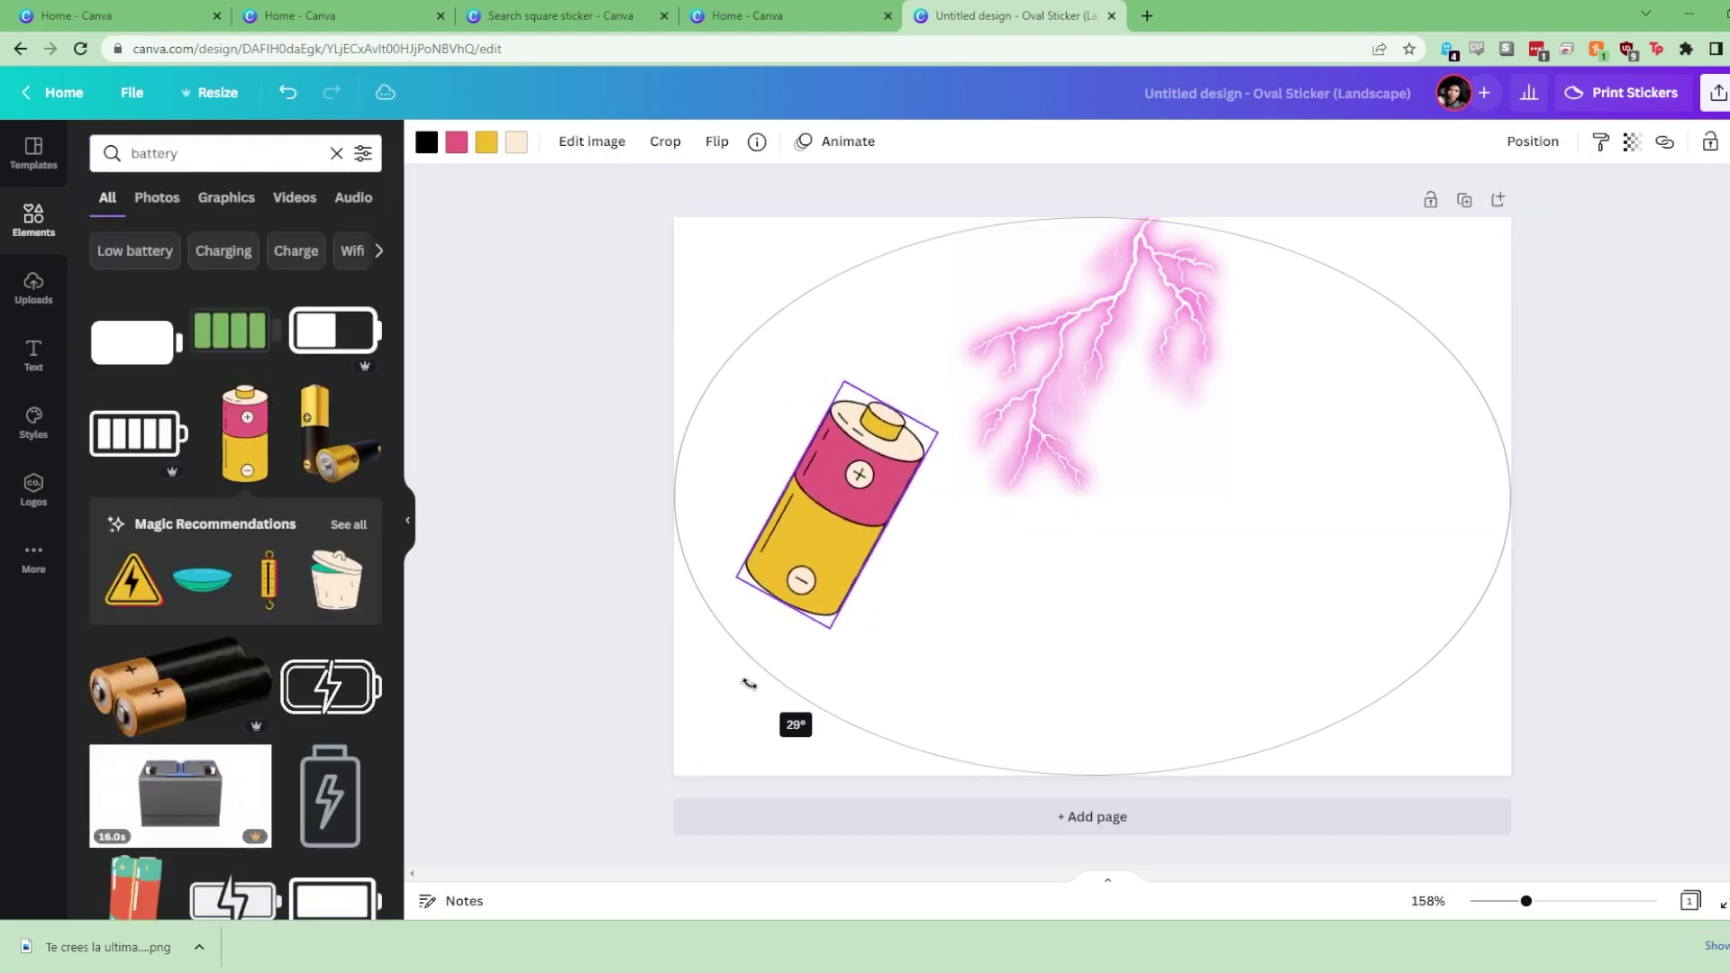
Add a subheading reading 'Ponte' / 'Las Pilas!' on two lines and move it down
click(721, 722)
click(33, 356)
click(112, 311)
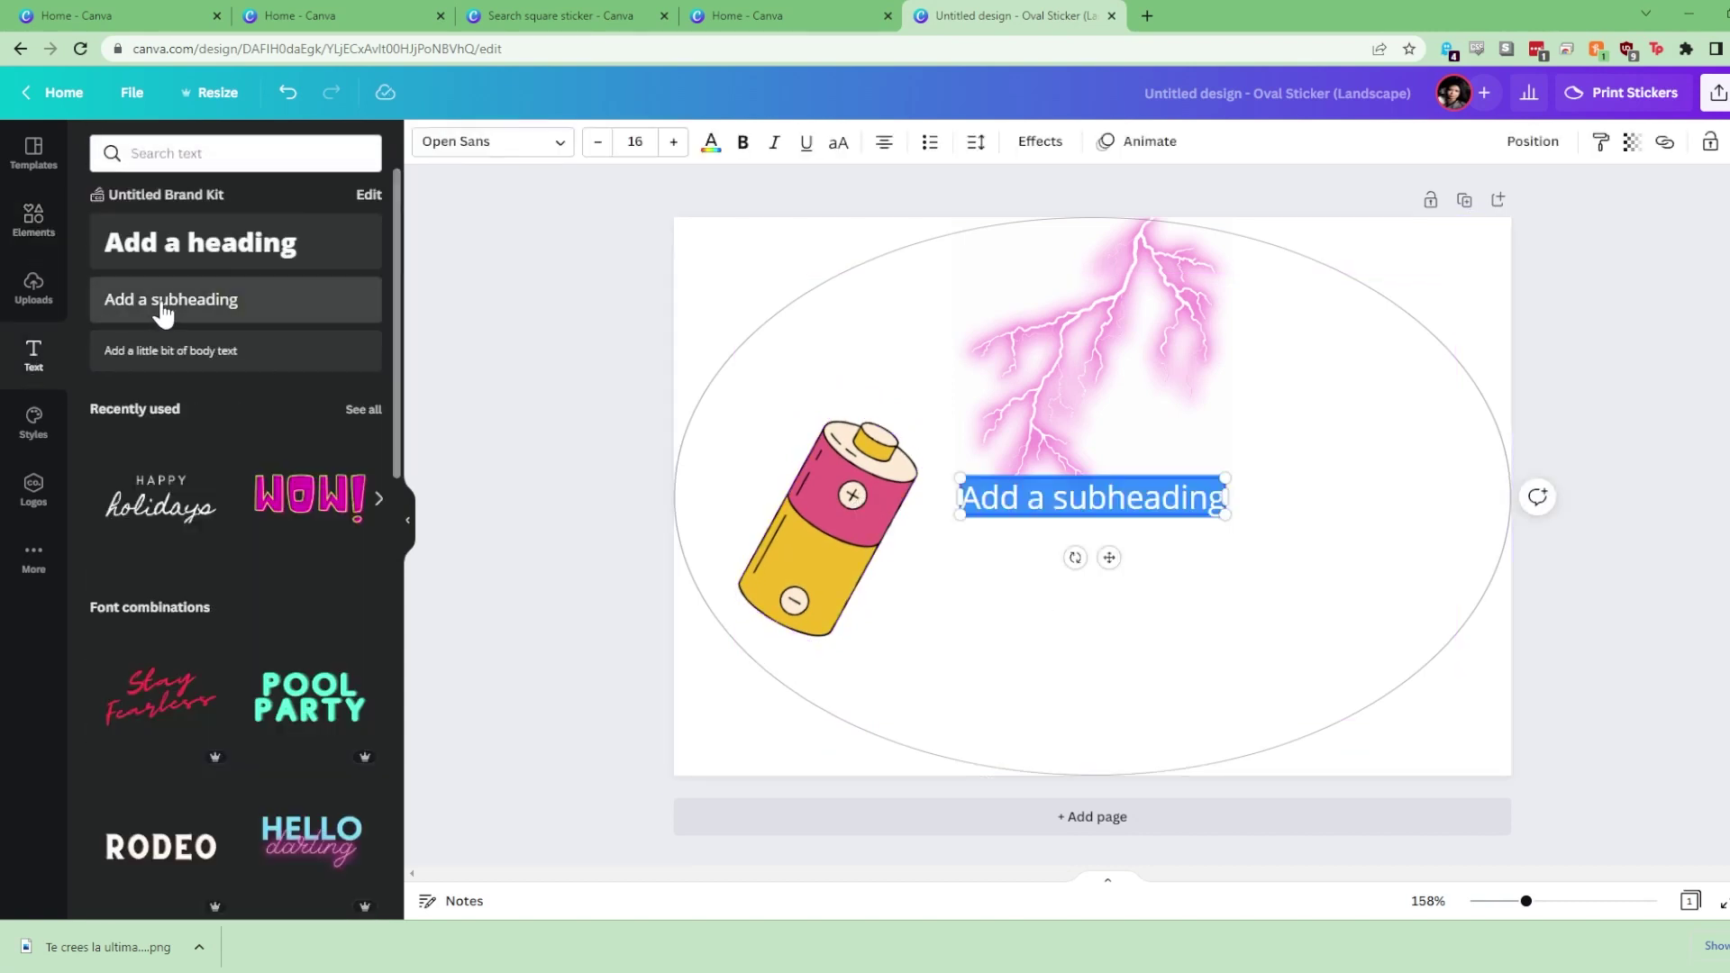
text(Pon)
key(BackSpace)
key(BackSpace)
key(BackSpace)
text(Ponte)
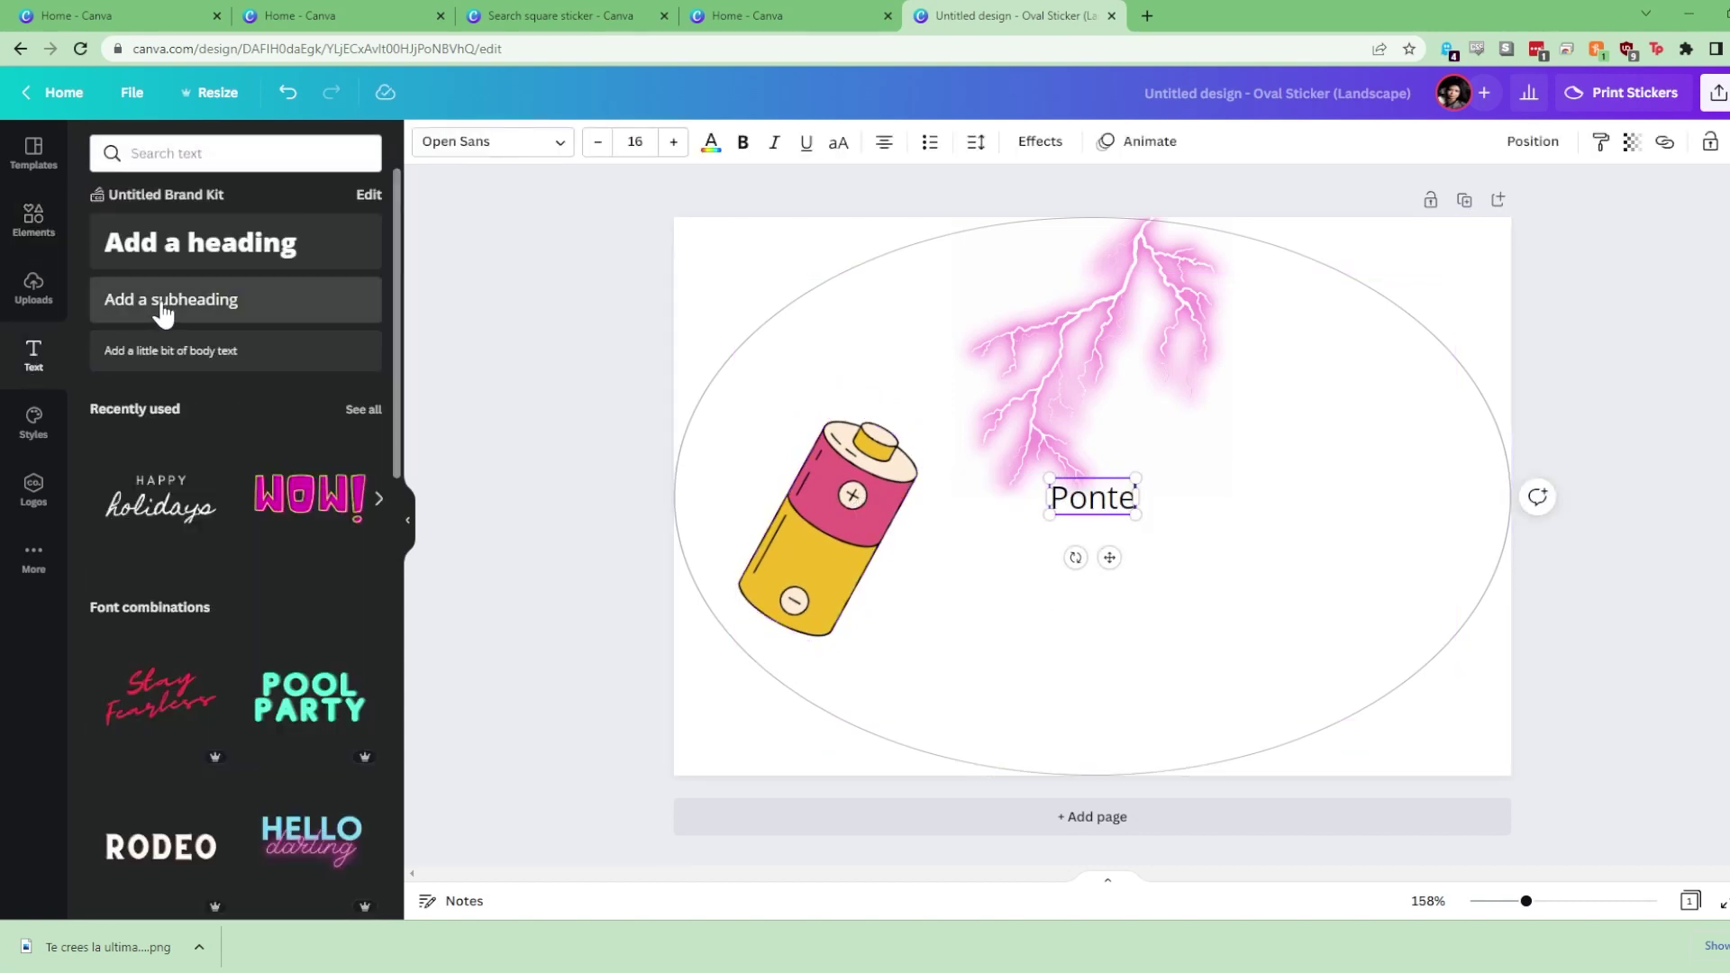
key(Return)
text(La)
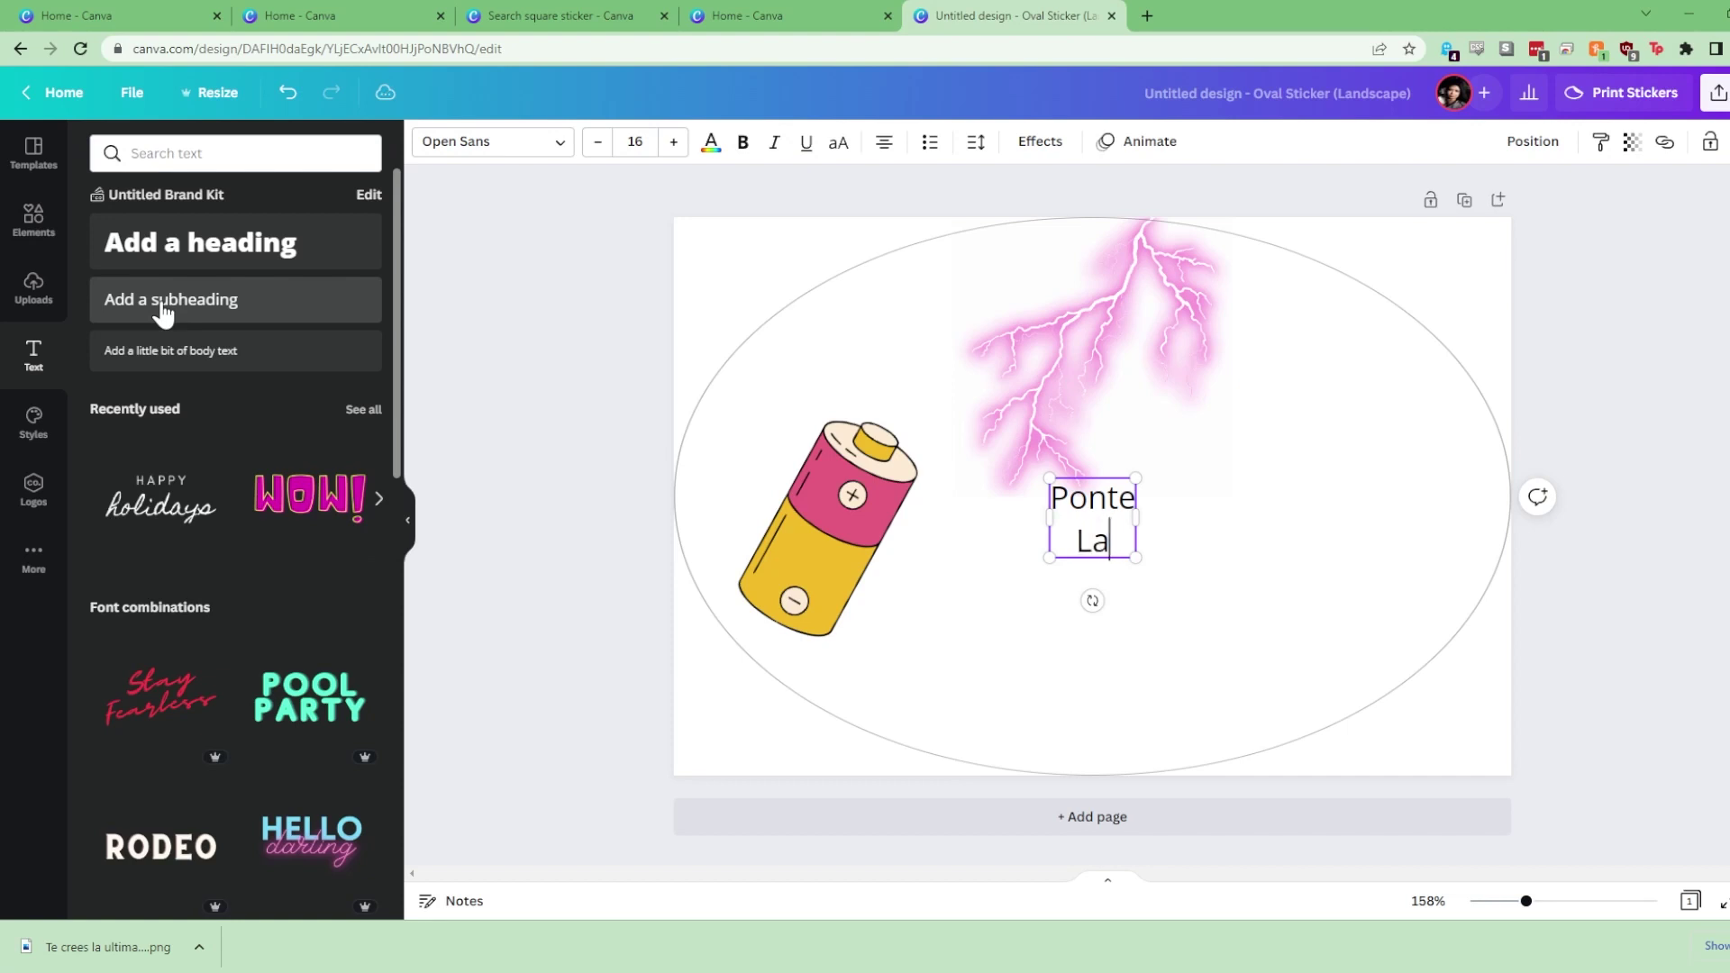
text(s Pilas!)
click(1460, 564)
drag(1072, 541, 1073, 597)
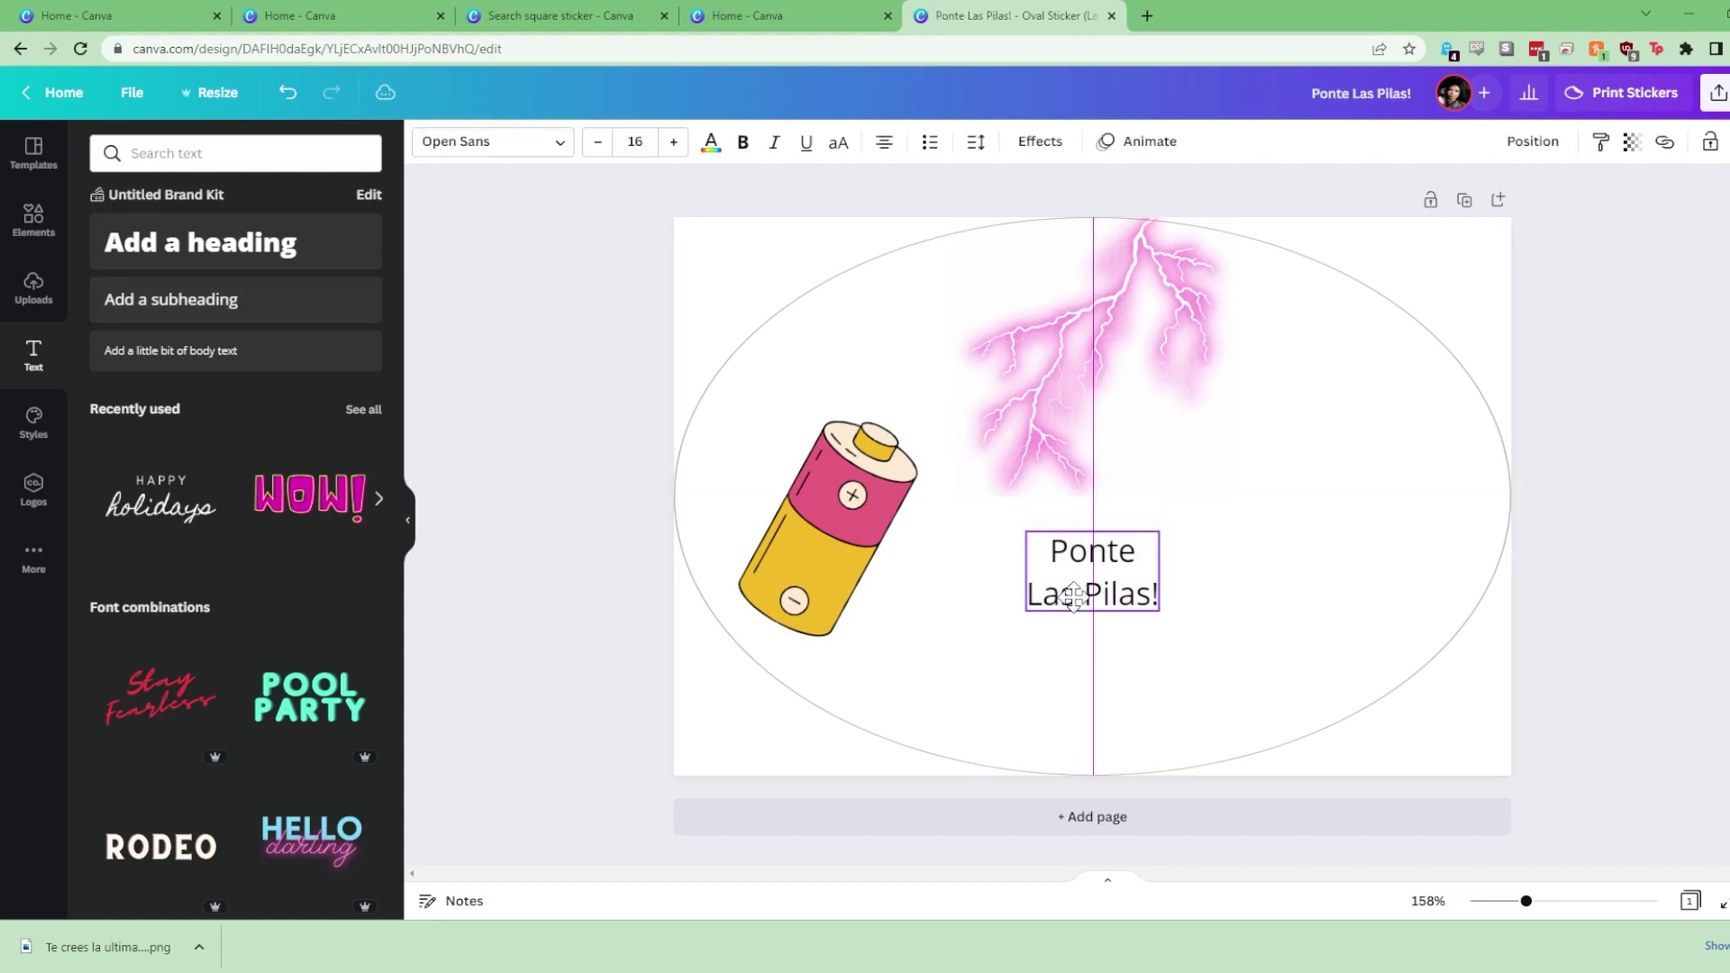
Colour the 'Ponte Las Pilas!' text pink
double_click(1092, 545)
shift+click(1158, 600)
click(712, 144)
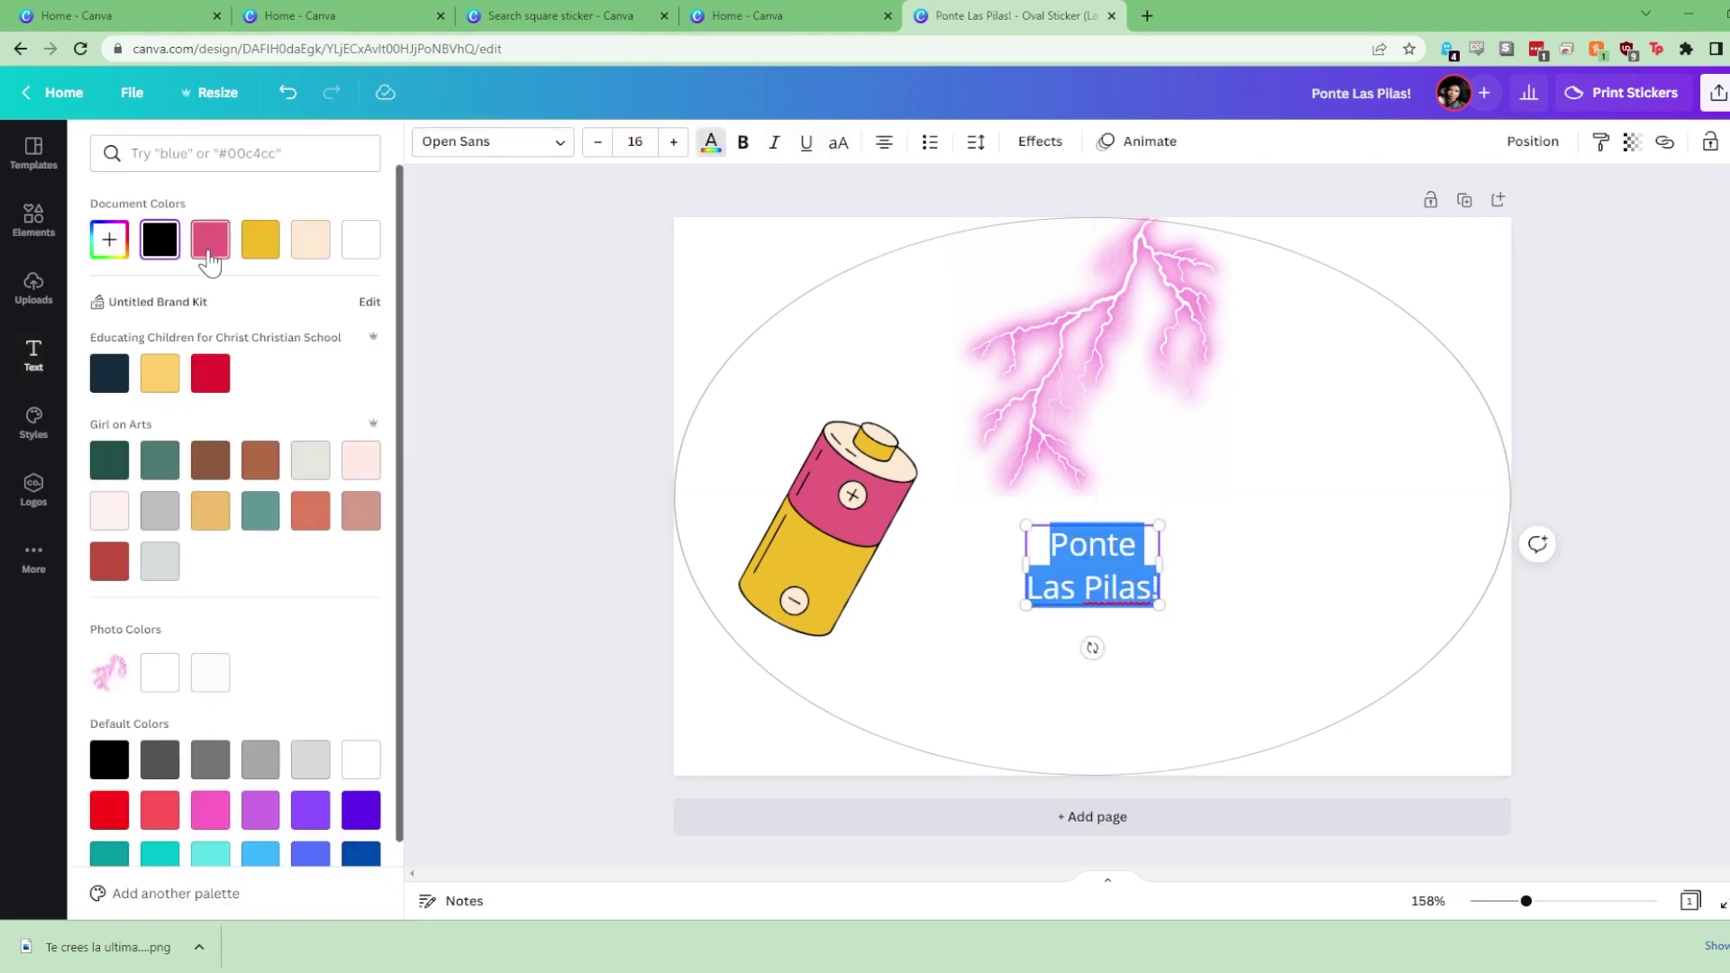
click(210, 239)
click(598, 142)
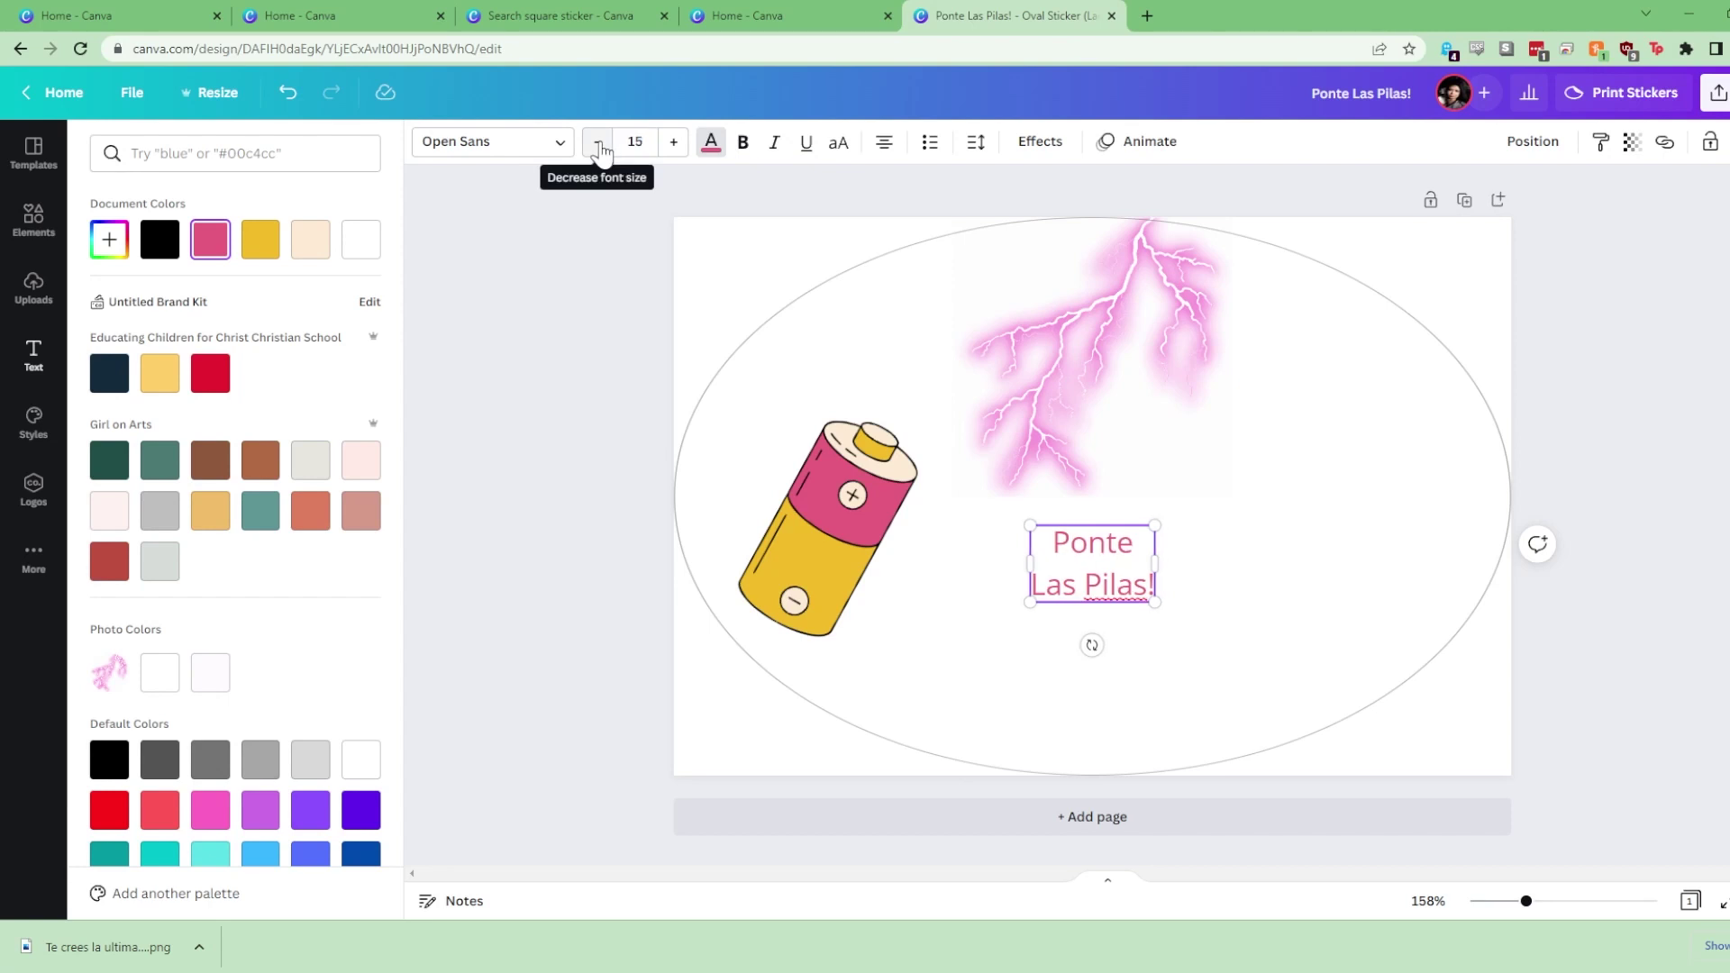
Set the whole 'Ponte Las Pilas!' text to font size 100
double_click(1093, 542)
click(635, 142)
text(10)
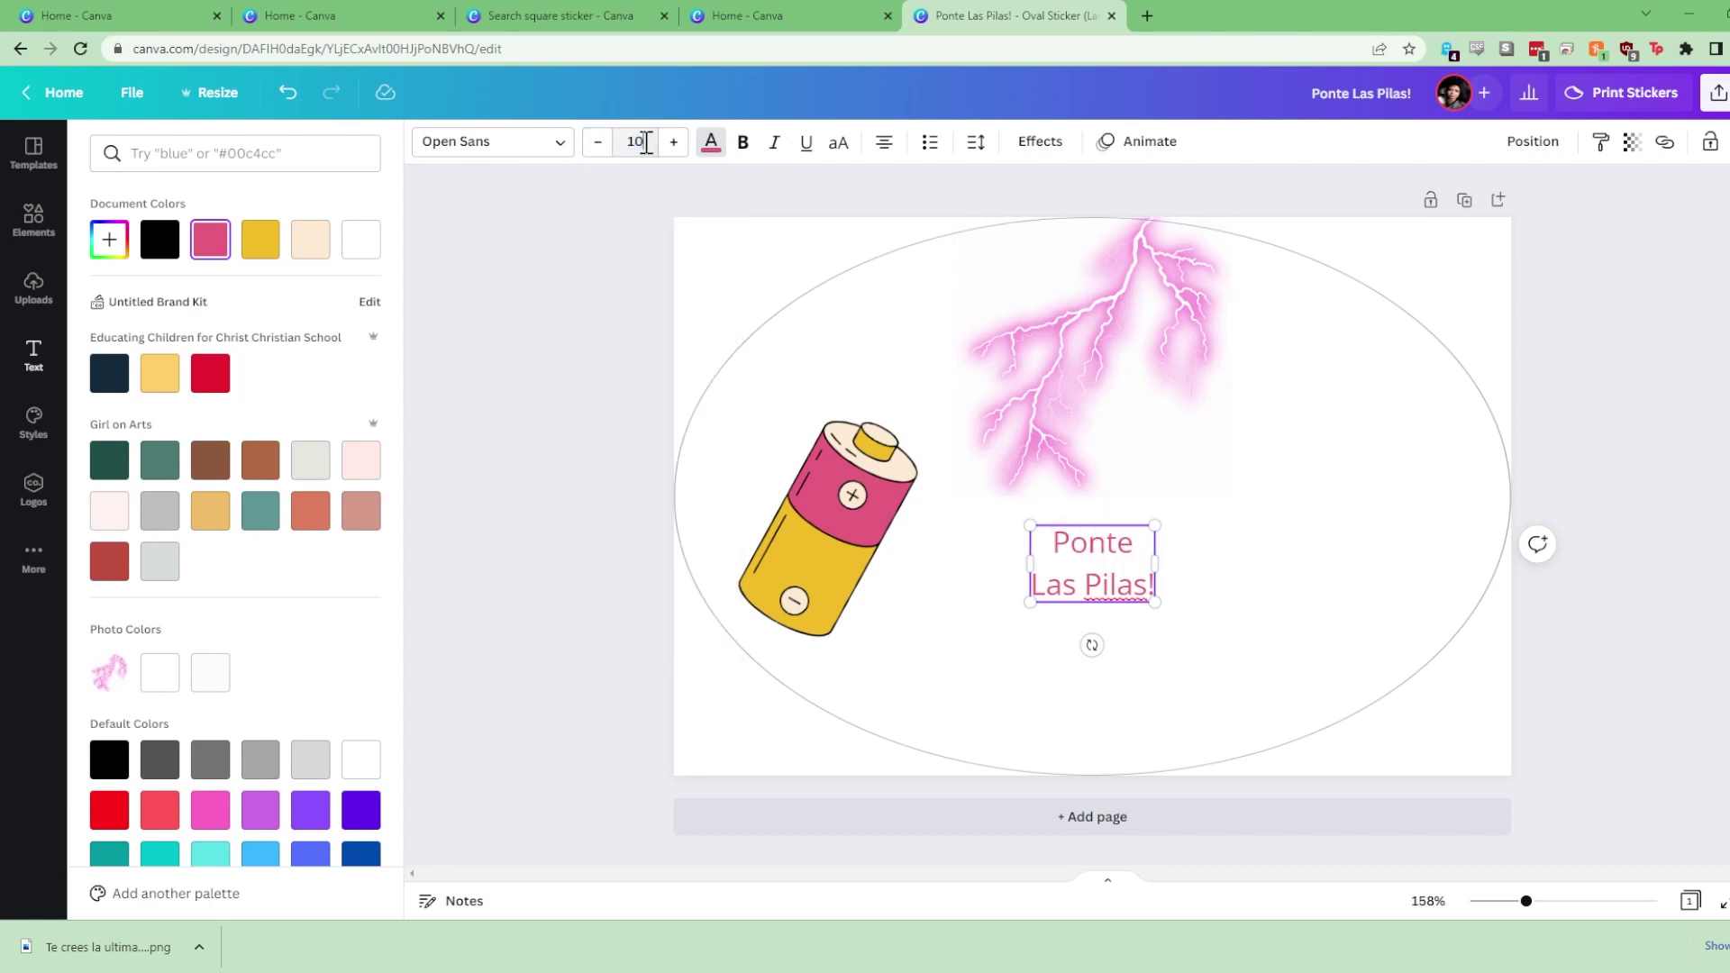
text(0)
key(Return)
key(ctrl+z)
key(ctrl+a)
click(631, 141)
text(100)
key(Return)
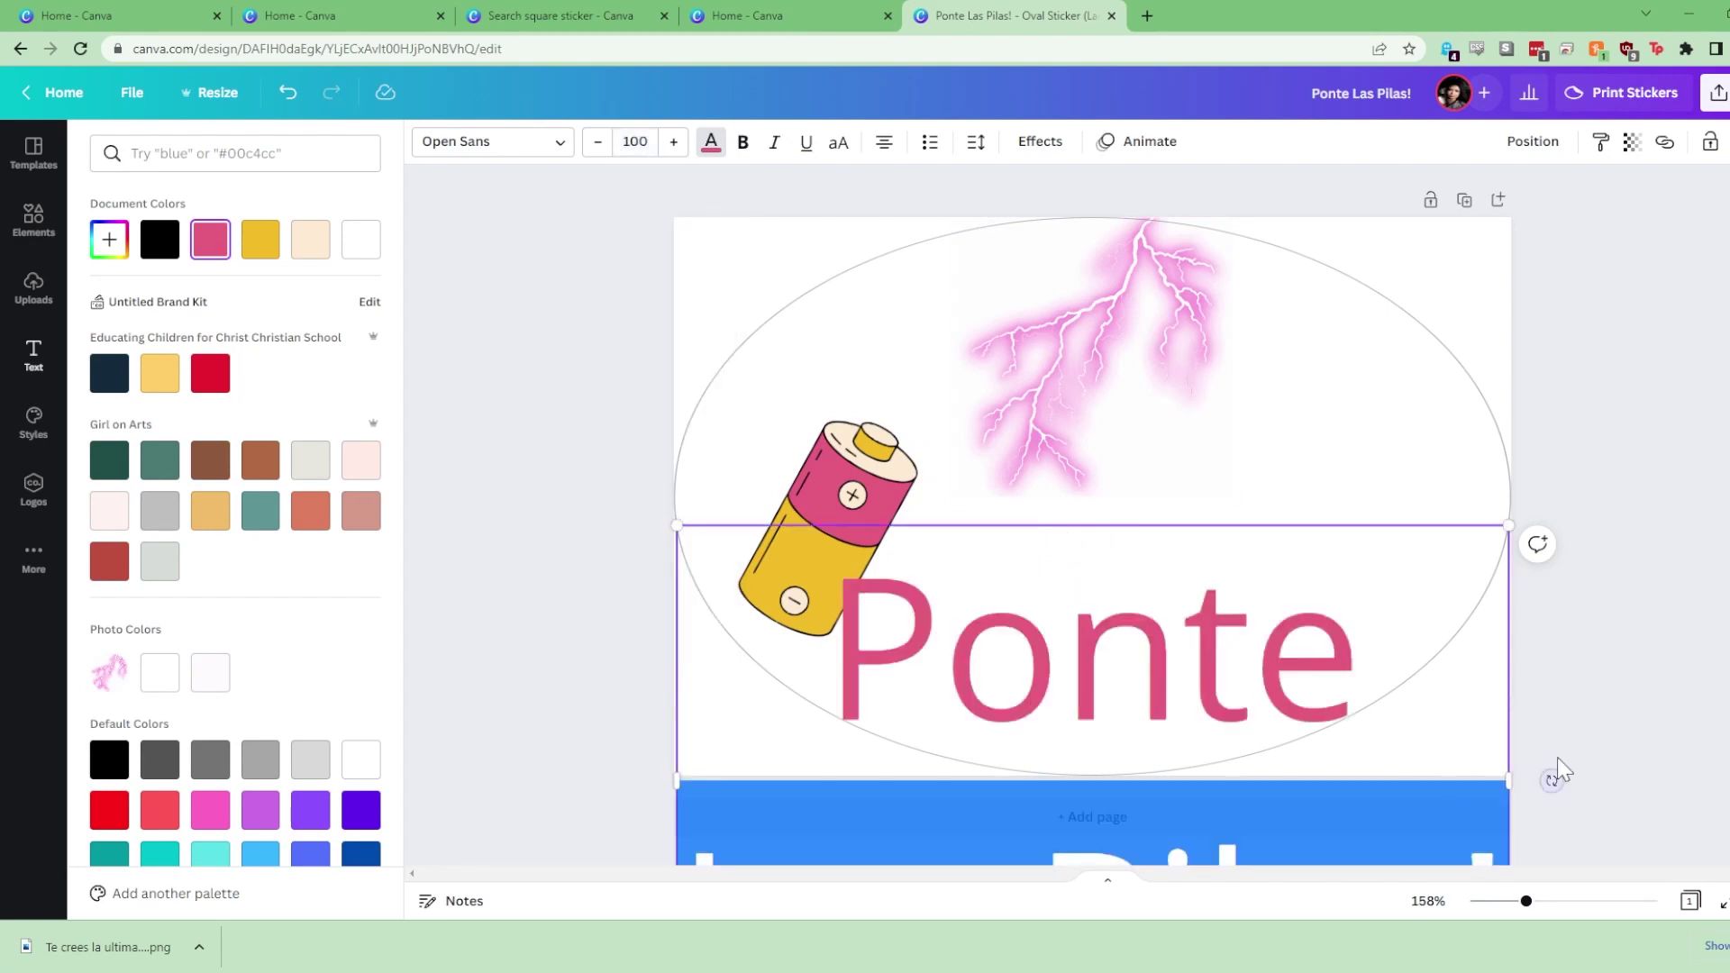
double_click(1206, 494)
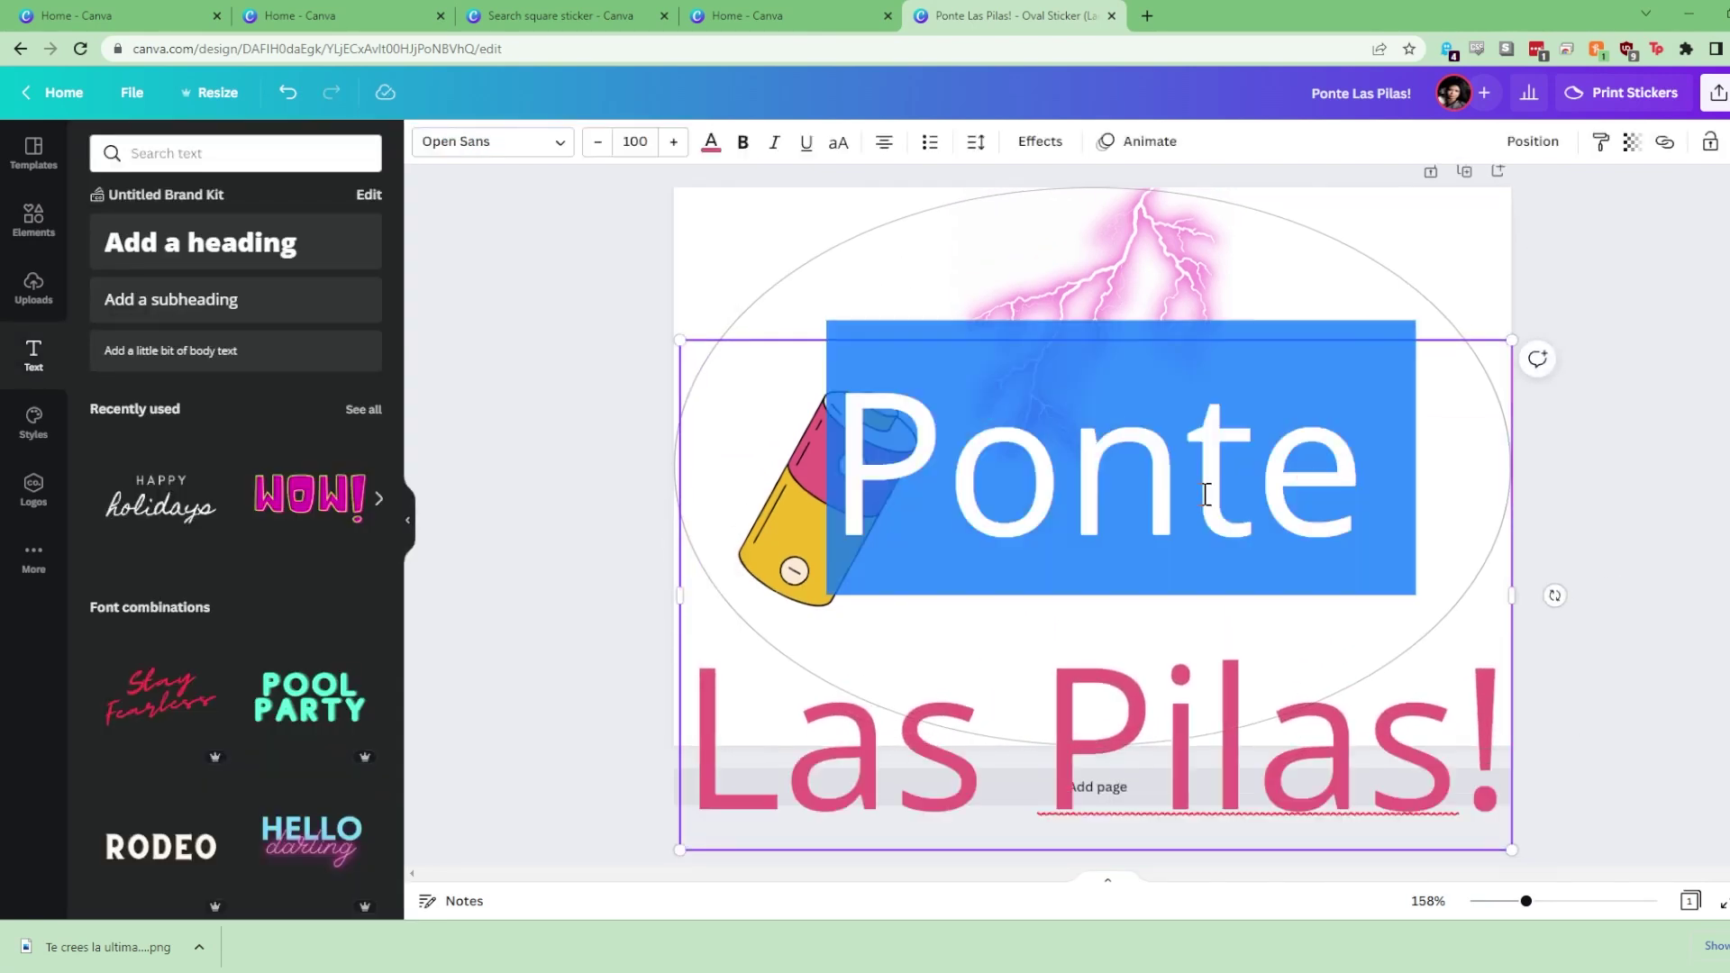
key(ctrl+a)
Apply the Moontime font to the sticker text and select the 'Las Pilas!' line
click(541, 141)
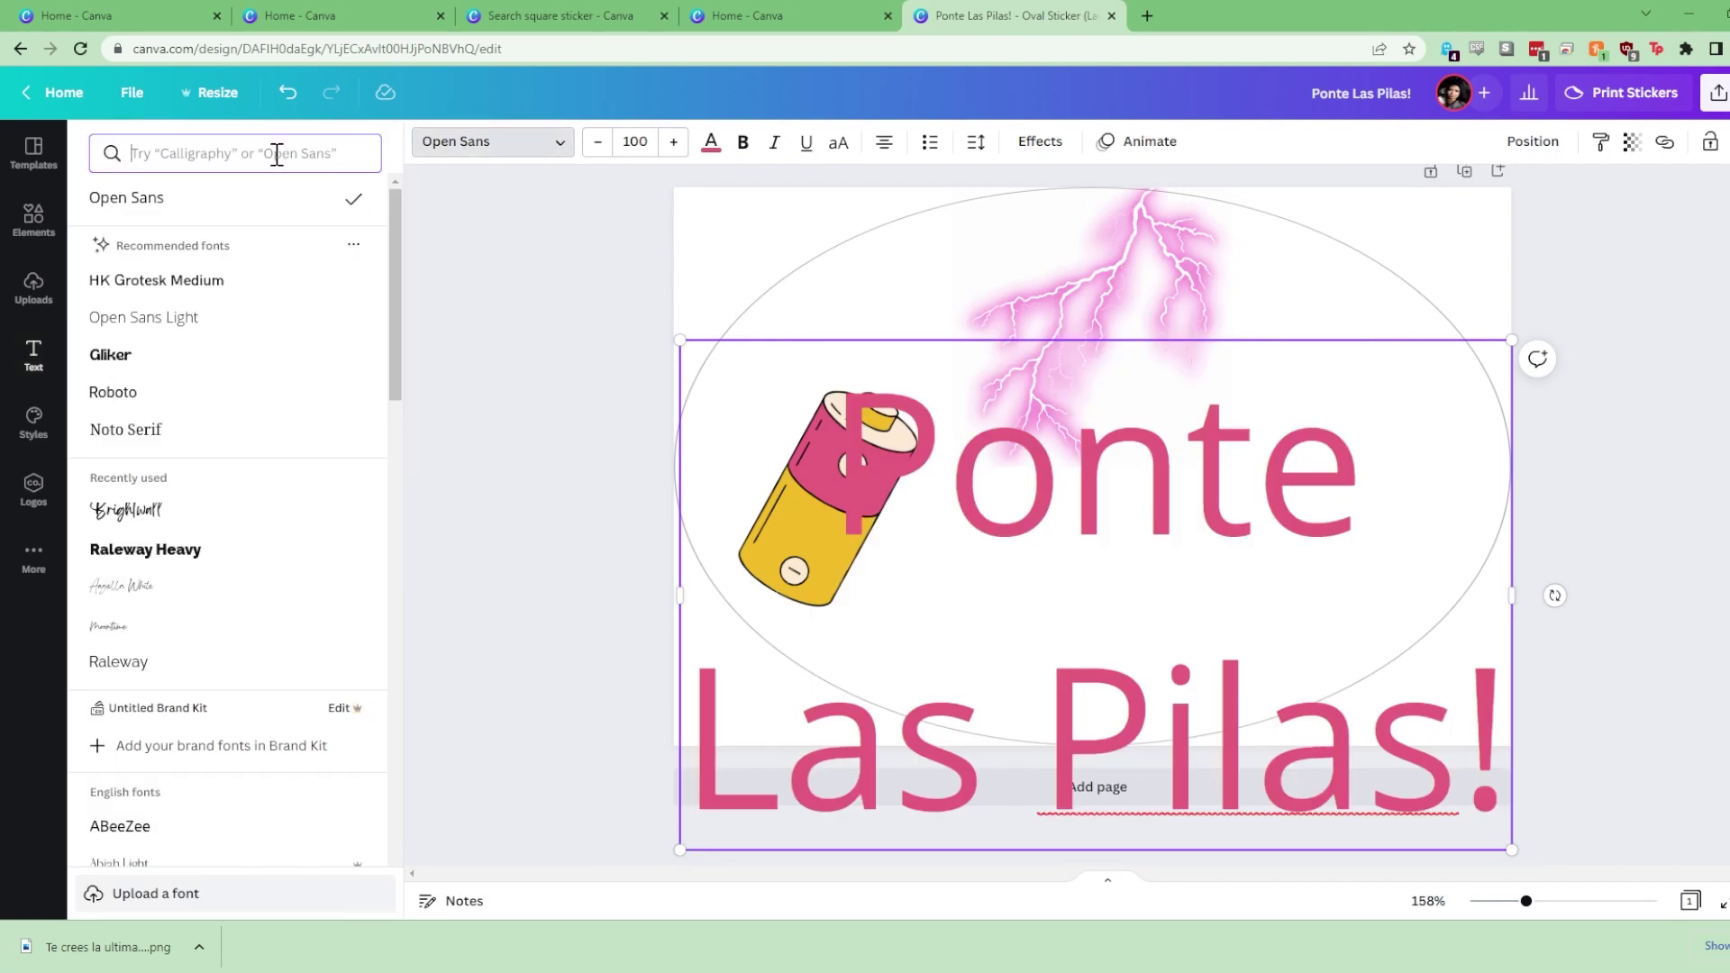
text(moontime)
click(171, 238)
click(1303, 688)
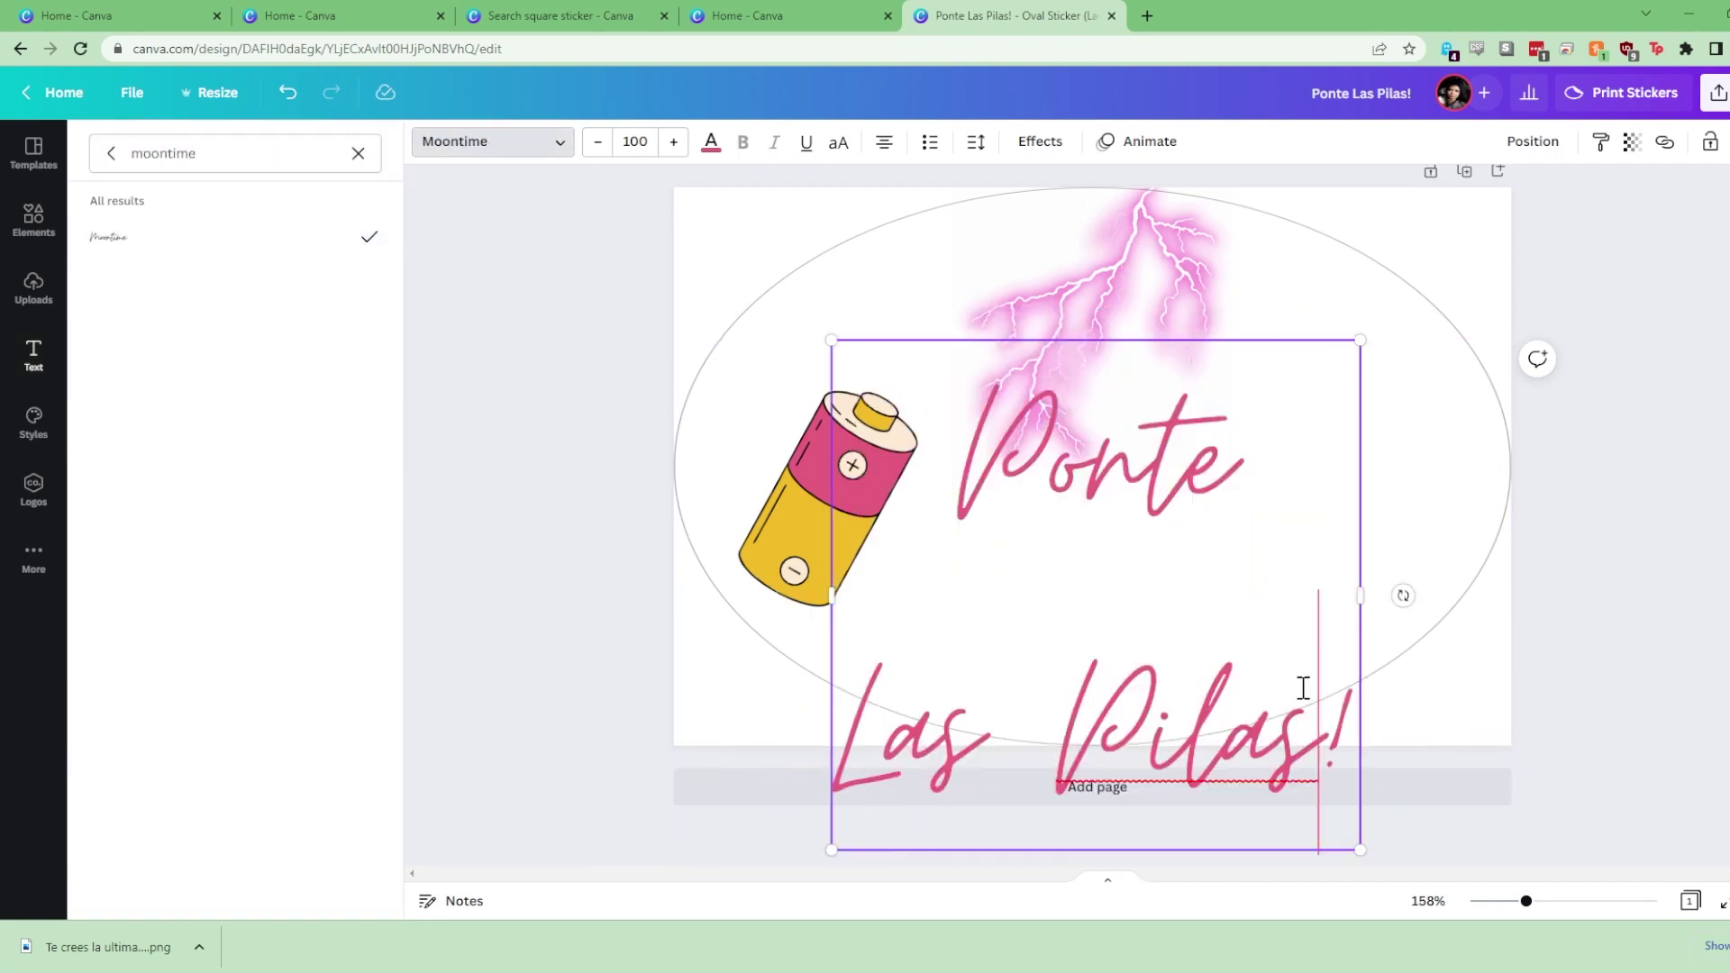
drag(1303, 688, 734, 658)
Set the text to size 89 and tighten its line spacing to 0.86
click(631, 141)
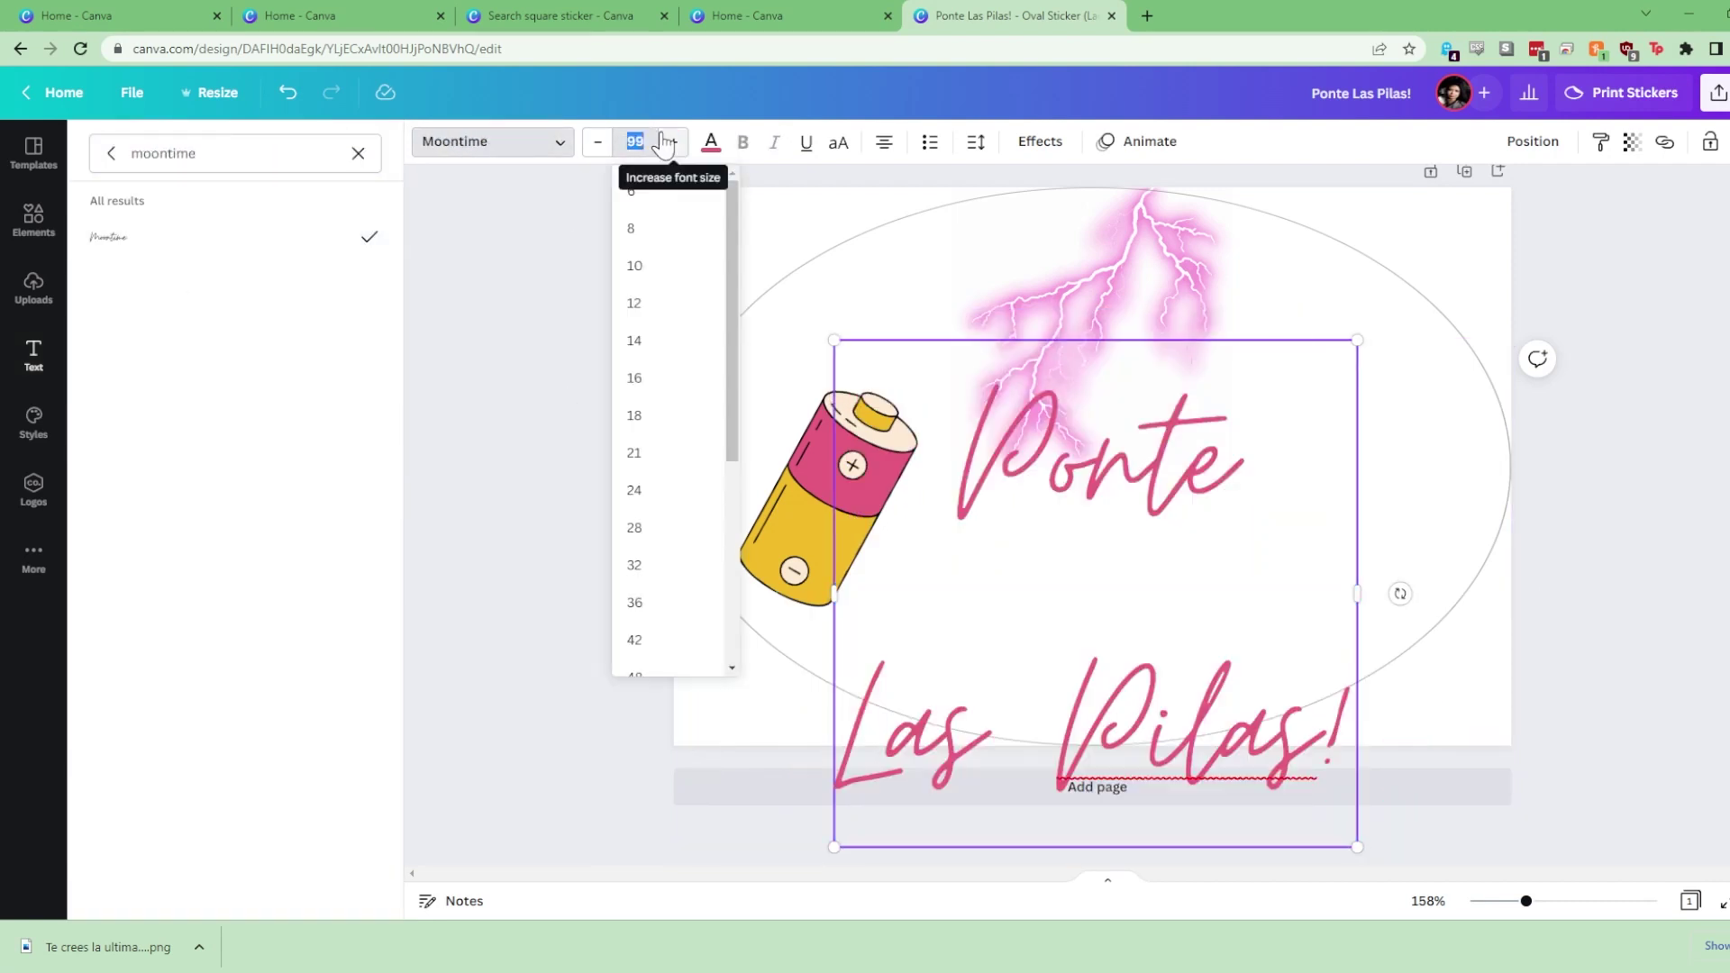
text(89)
key(Return)
click(976, 142)
drag(1093, 276, 1032, 279)
key(ctrl+a)
click(976, 142)
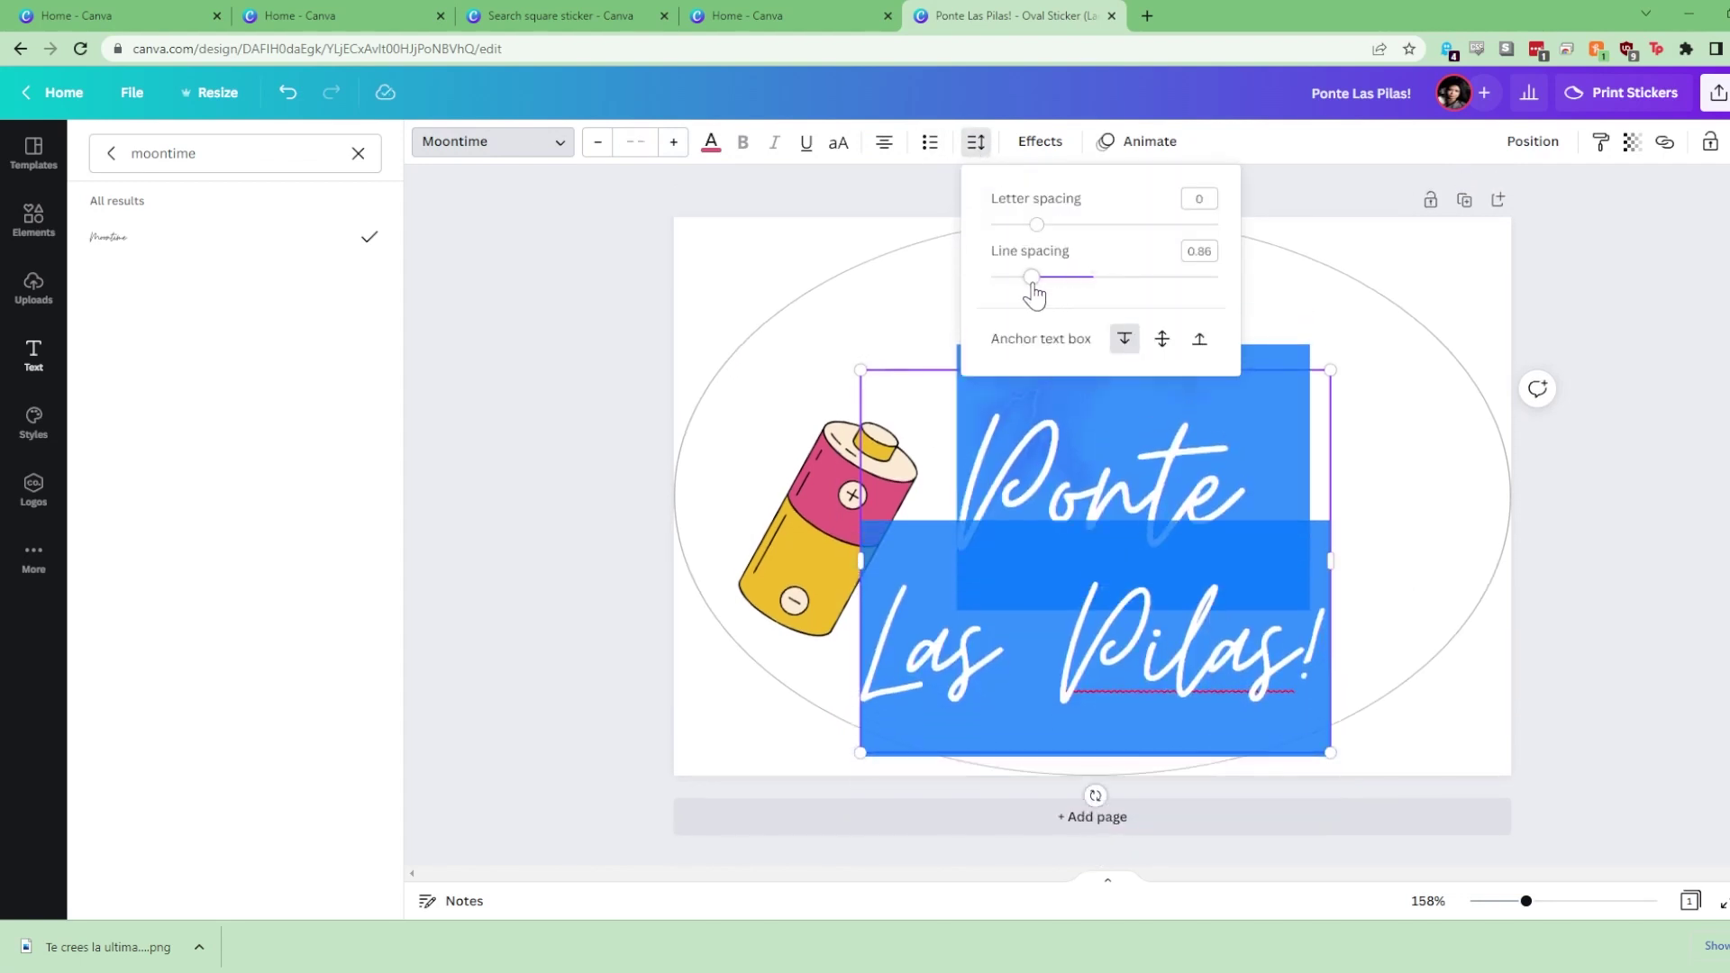
click(634, 436)
Cut 'Las Pilas!' out of the Ponte text and paste it into a new text box below
click(1286, 571)
double_click(1242, 494)
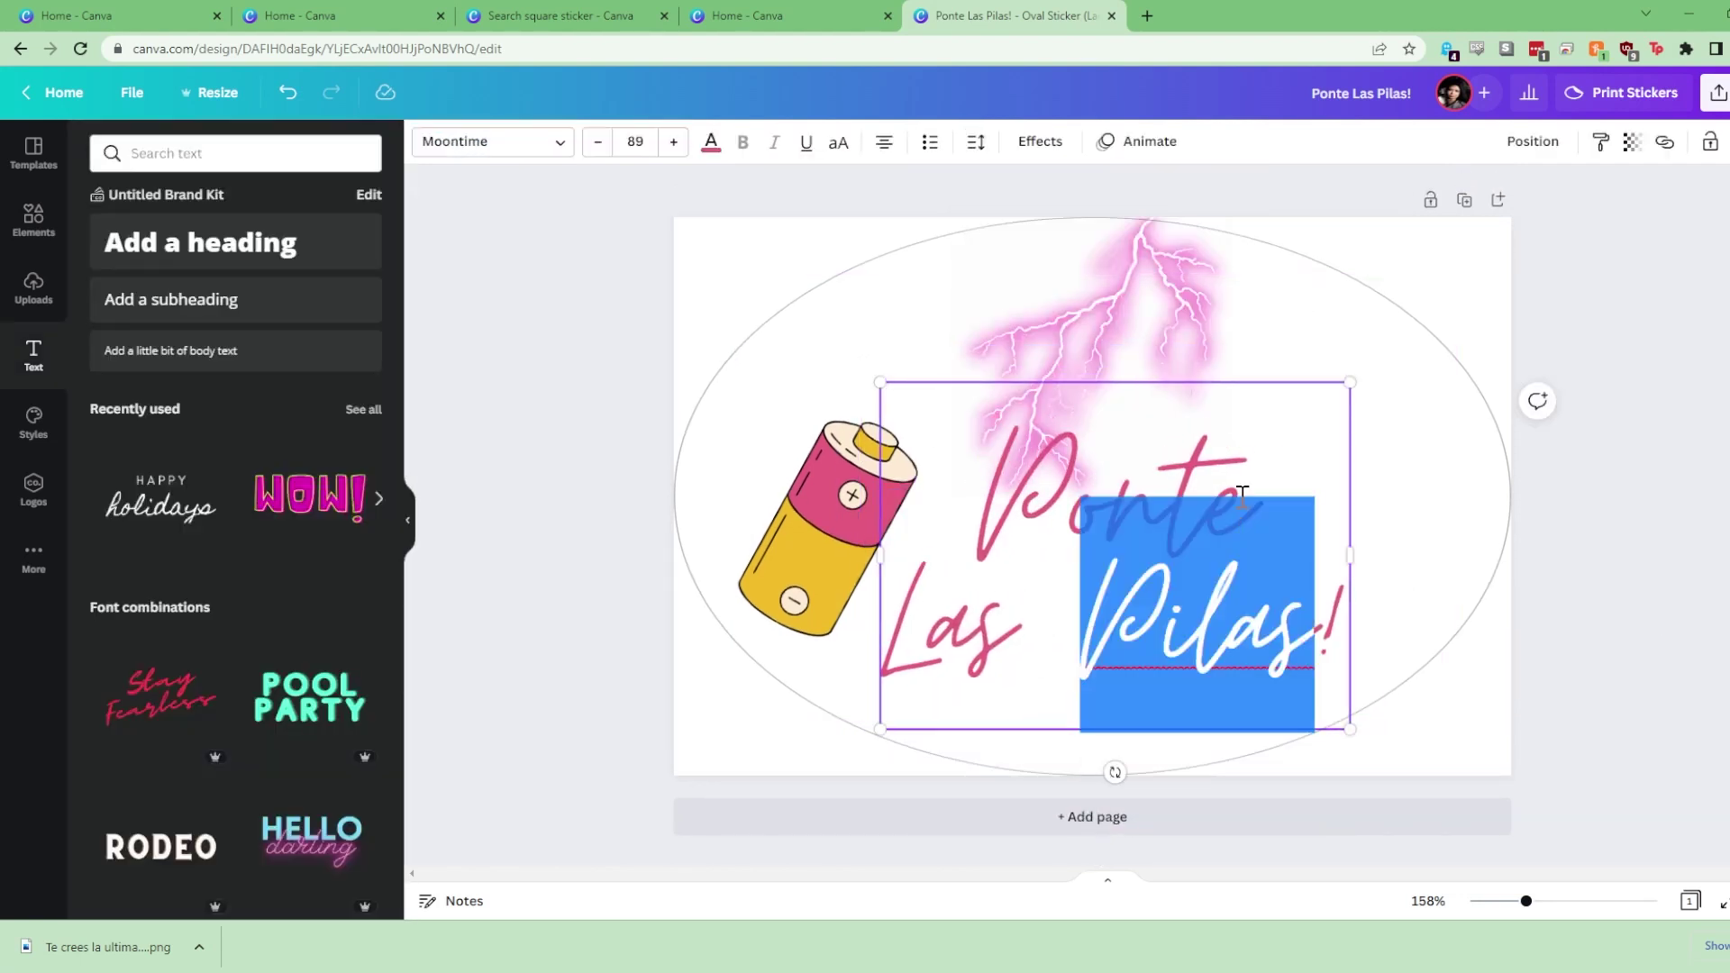
drag(1343, 631, 879, 631)
key(ctrl+c)
key(BackSpace)
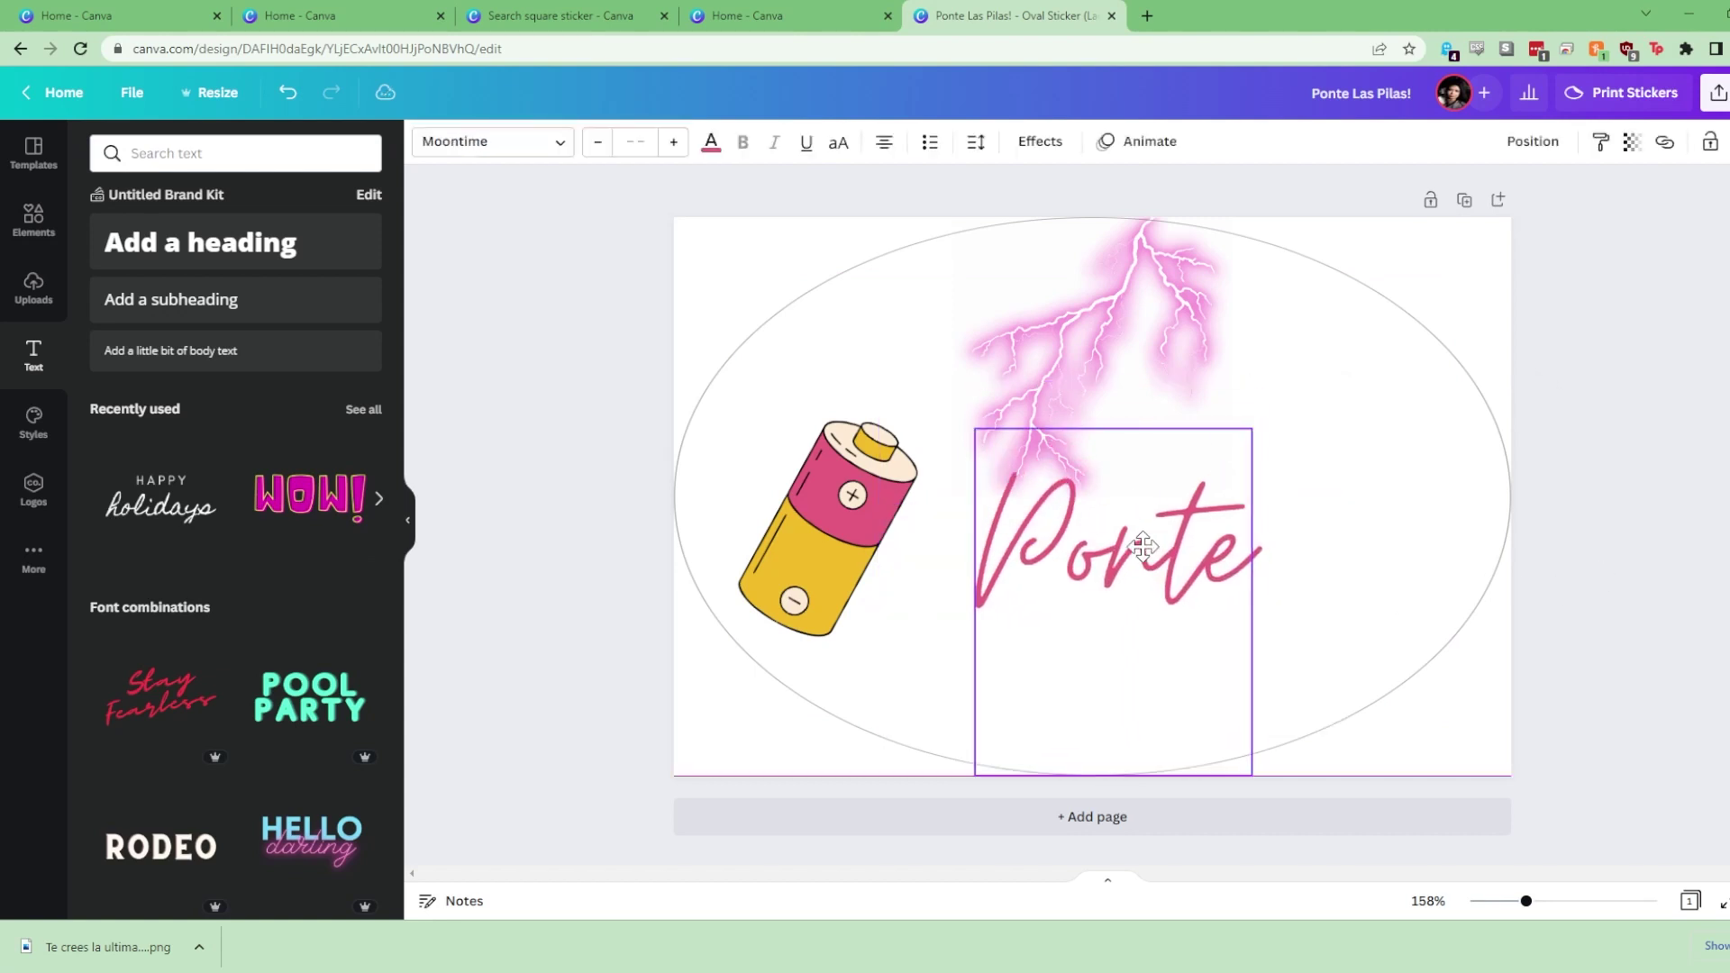
click(172, 300)
drag(1113, 556, 1117, 689)
key(ctrl+v)
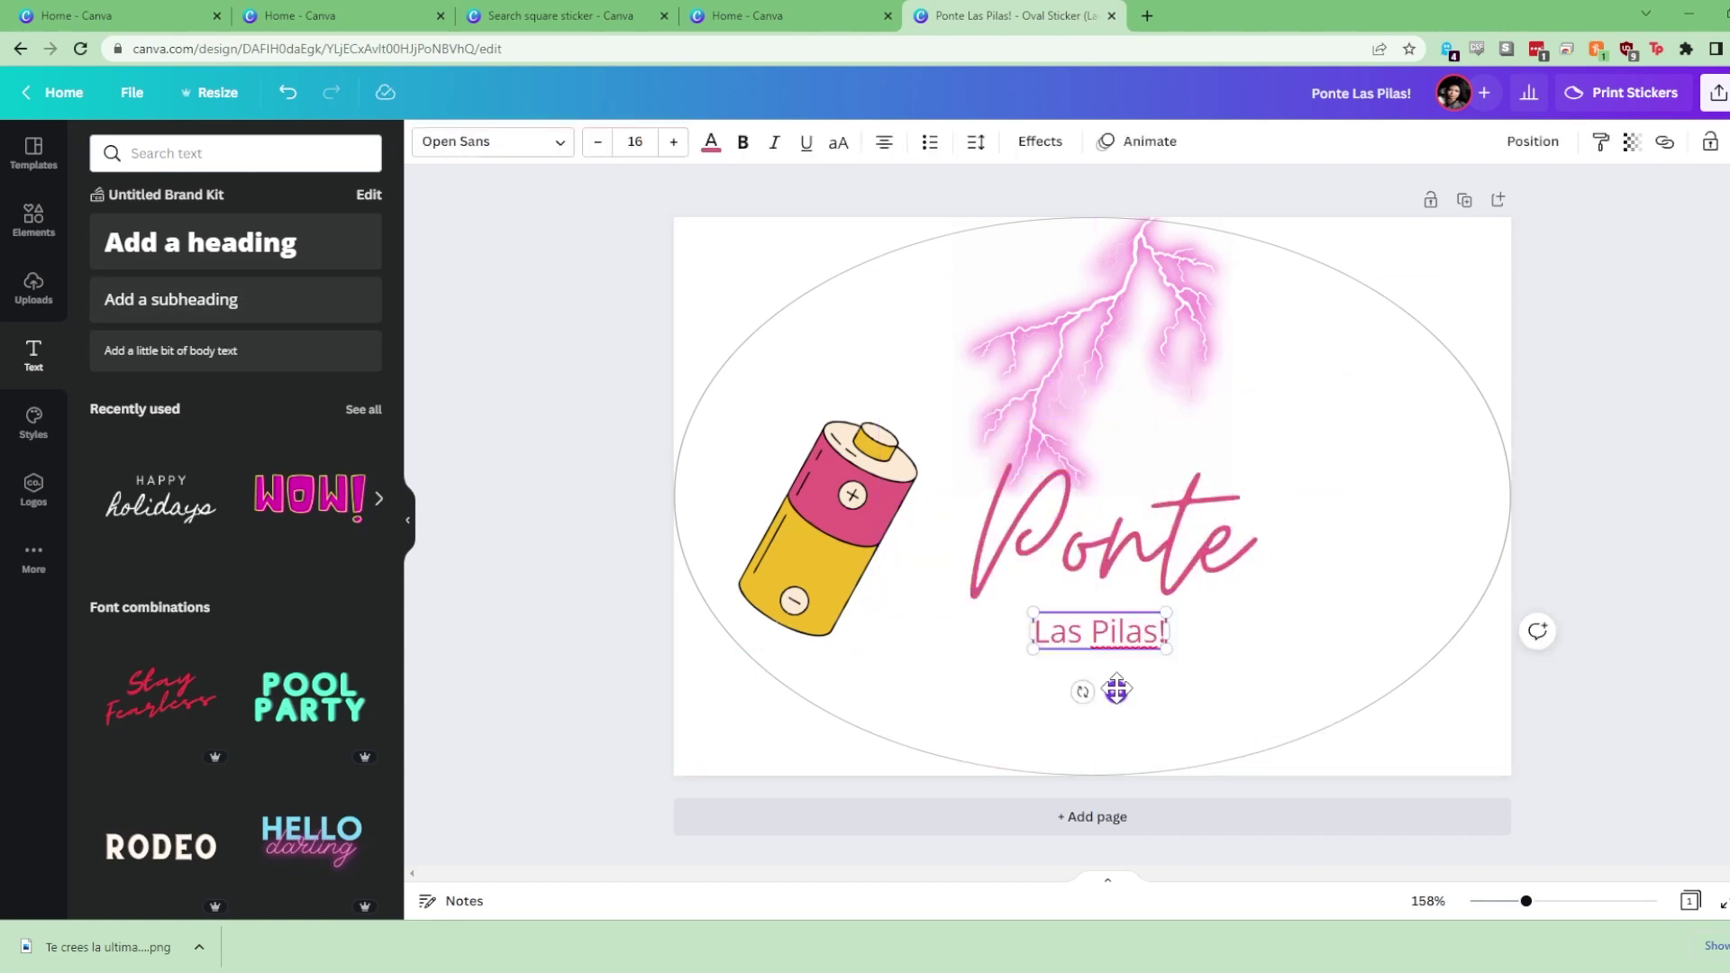
Give 'Las Pilas!' the Moontime font at size 90 and position it right under 'Ponte'
click(487, 144)
click(108, 237)
click(635, 142)
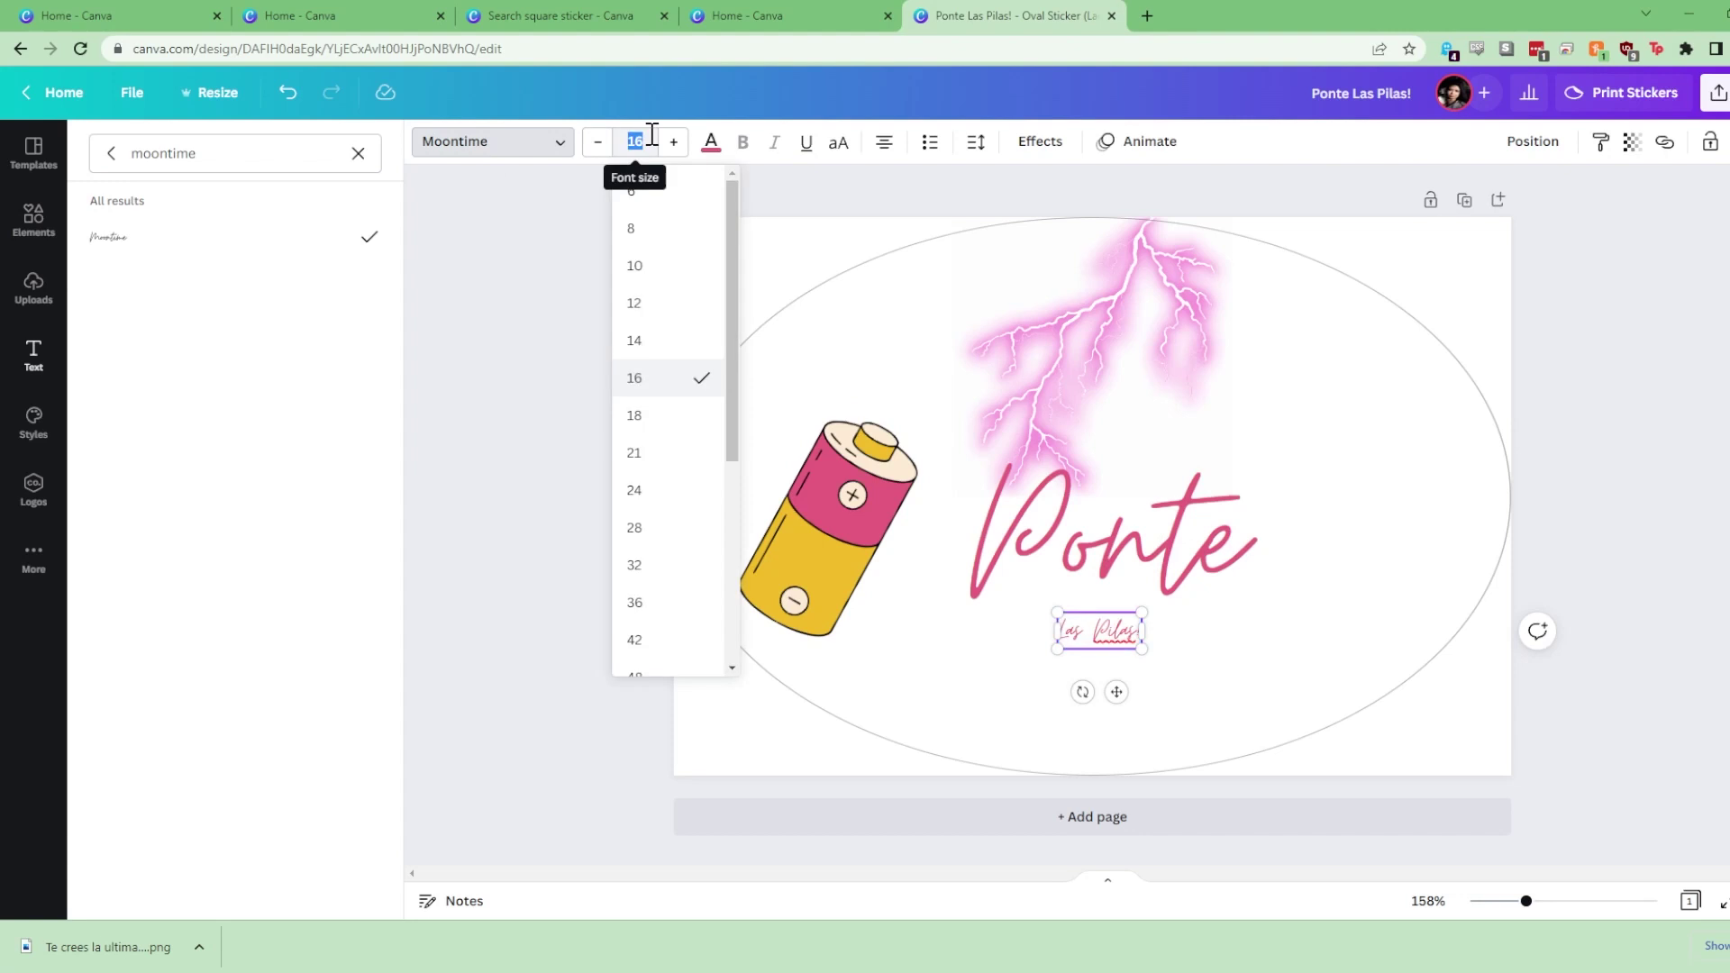
text(90)
key(Return)
click(1443, 631)
drag(1226, 702, 1218, 631)
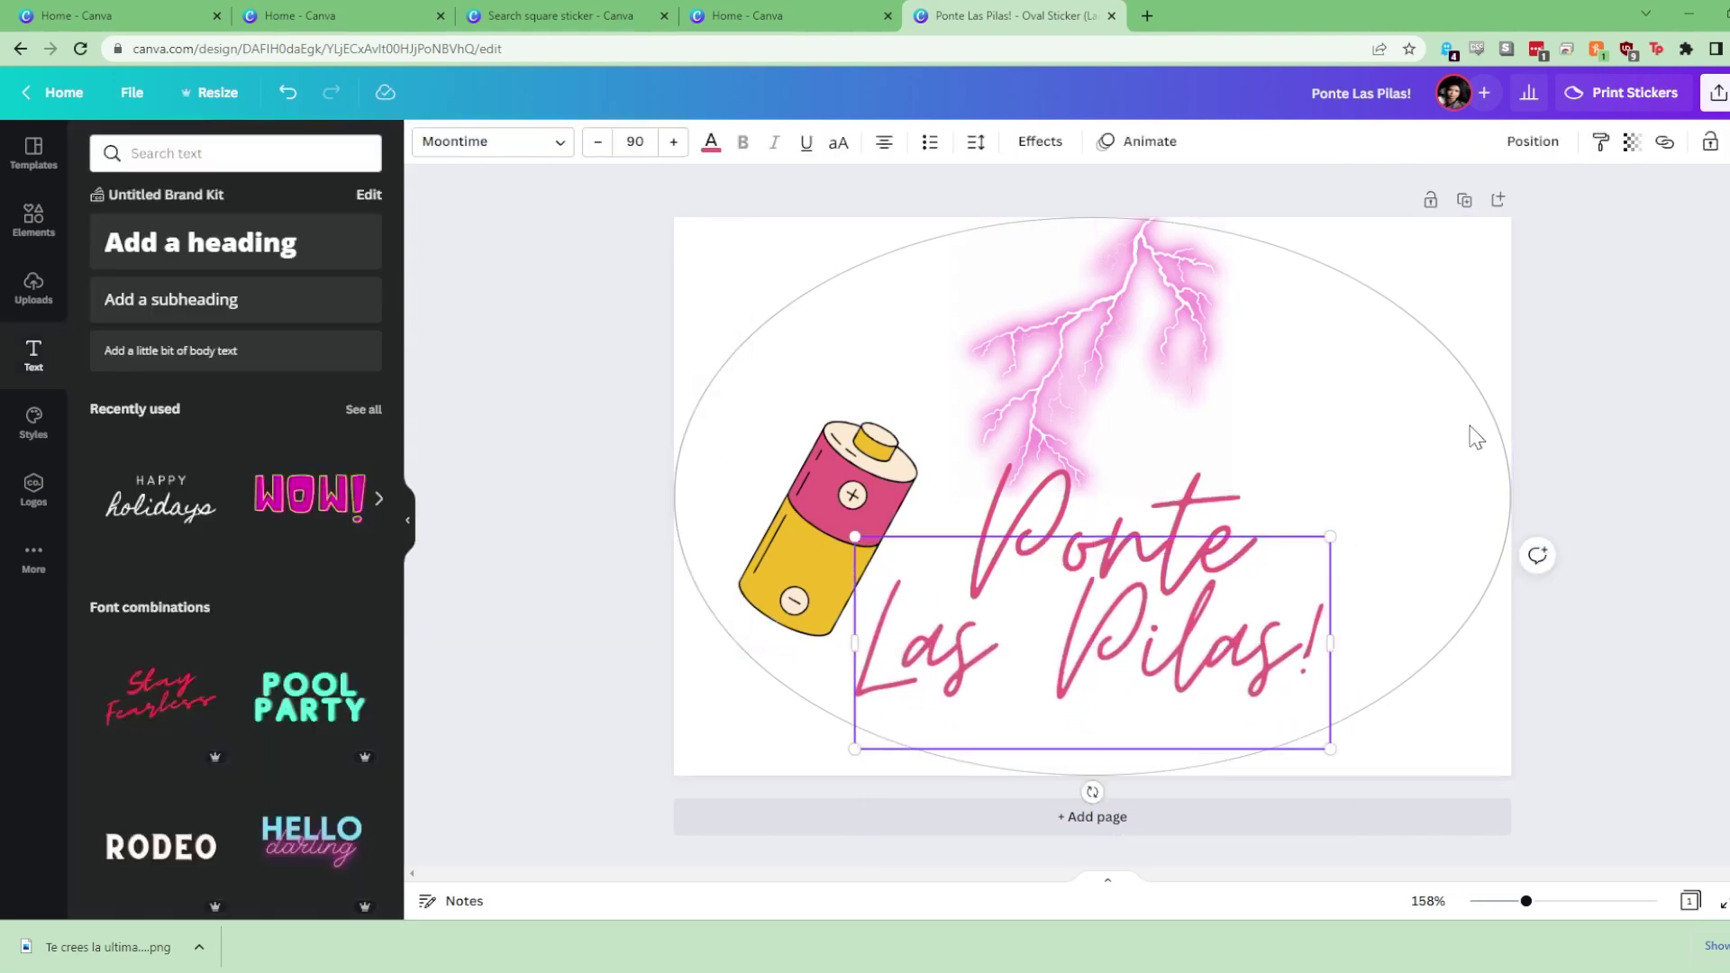
click(1474, 437)
click(36, 225)
Add a square stretched over the whole page, send it to the back, and colour it black
click(338, 153)
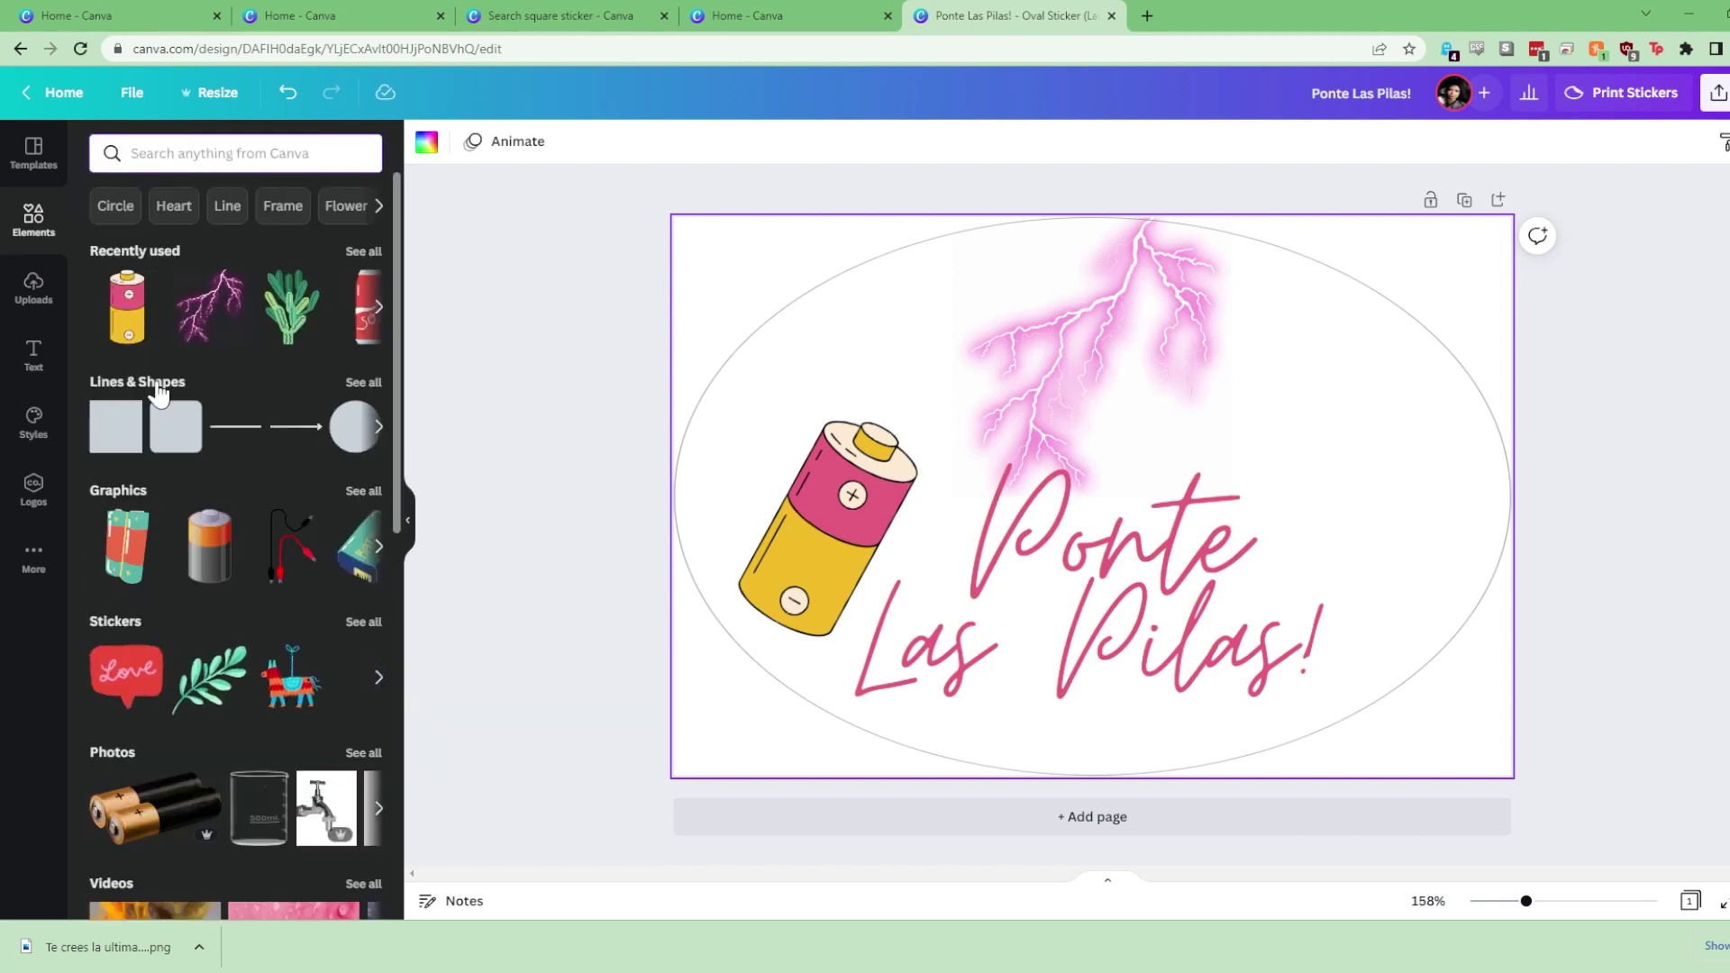
click(108, 429)
drag(997, 407, 668, 212)
drag(1178, 580, 1520, 790)
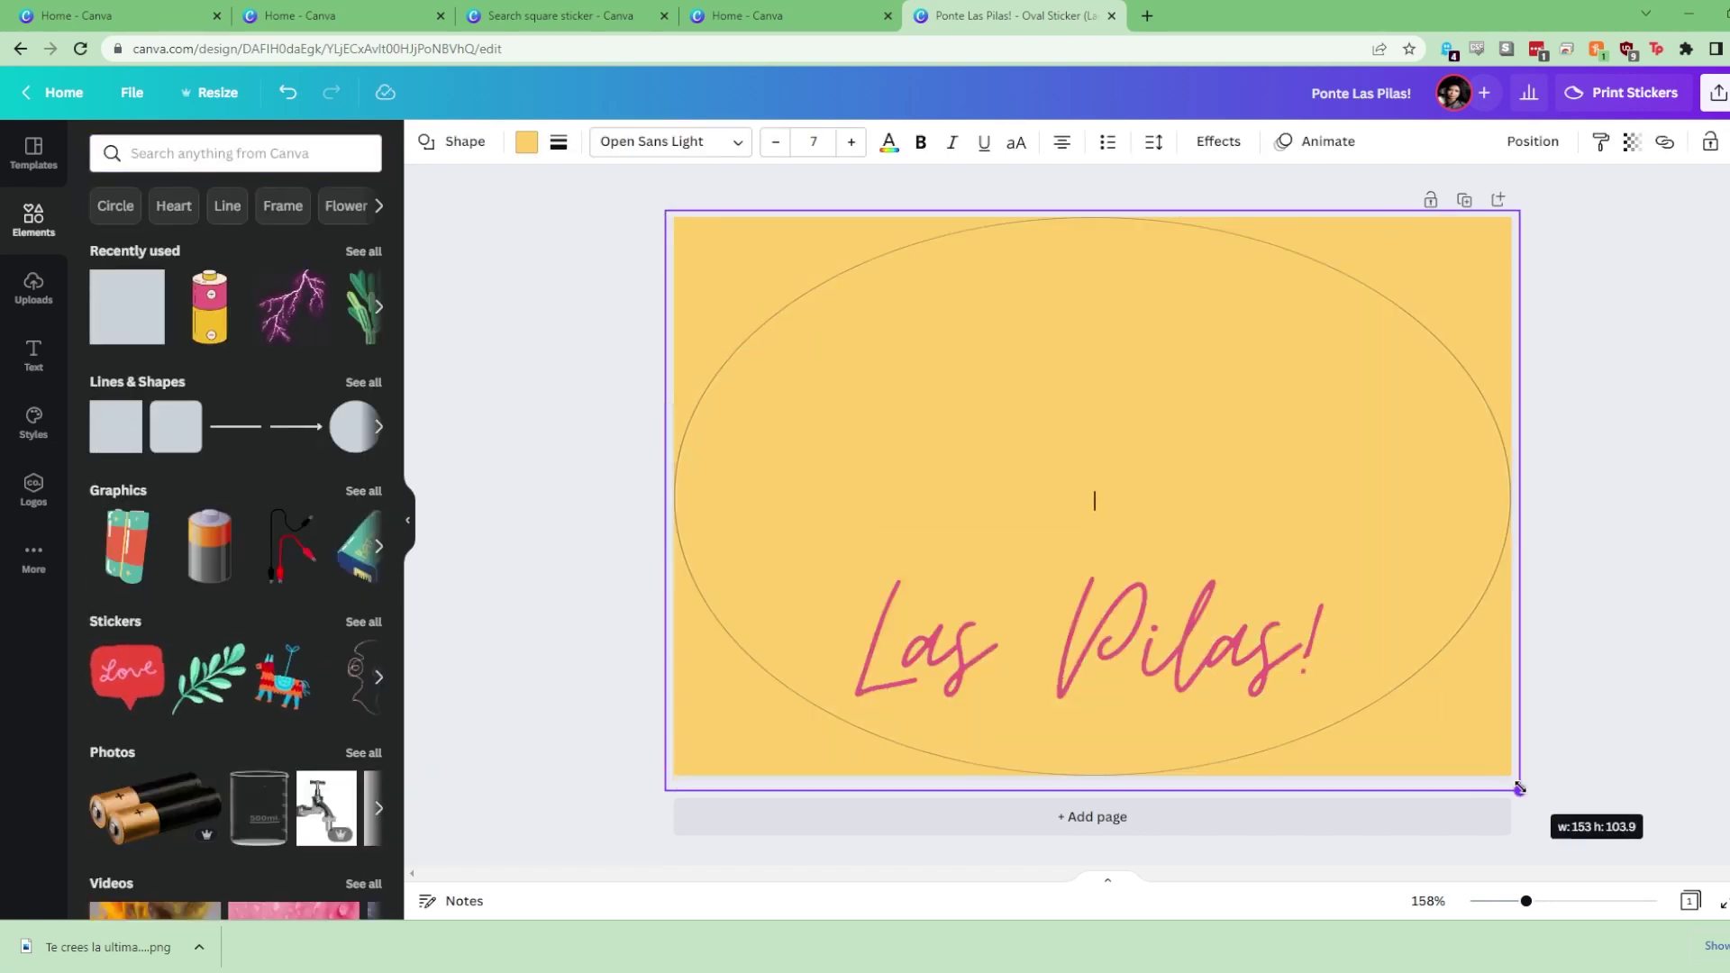
click(1532, 142)
click(1444, 235)
click(526, 142)
click(209, 240)
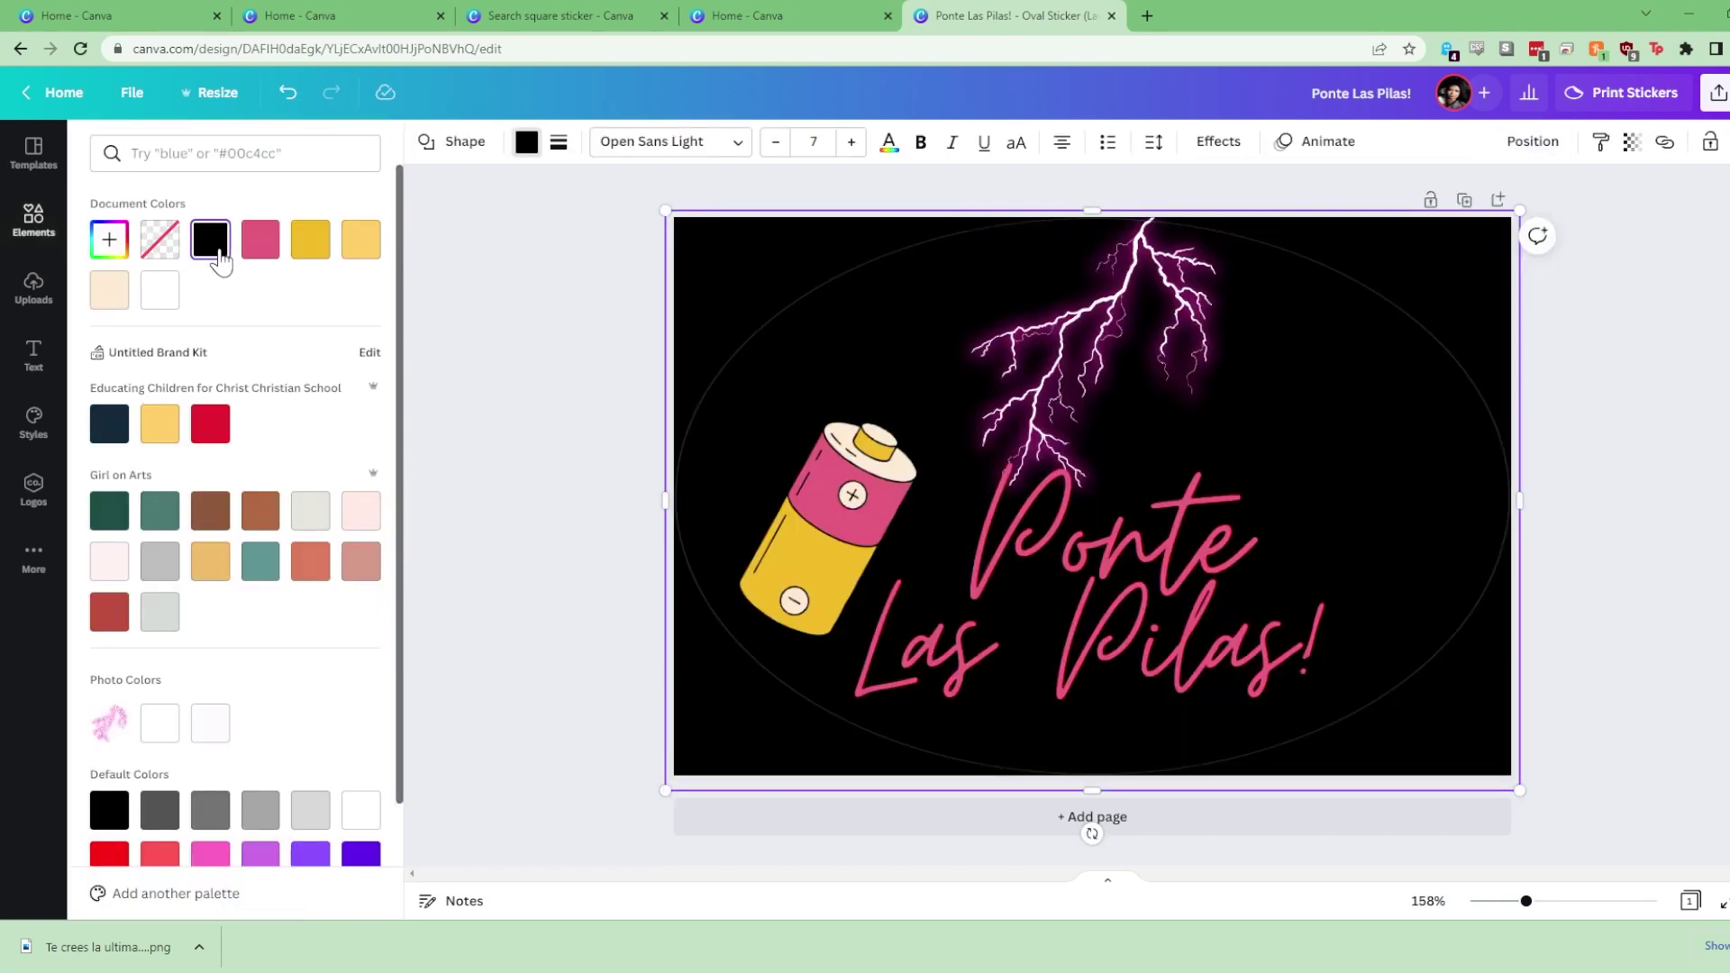
Shrink the pink lightning bolt slightly and view the finished black oval sticker
click(979, 487)
drag(980, 501, 996, 452)
click(1661, 468)
click(1167, 487)
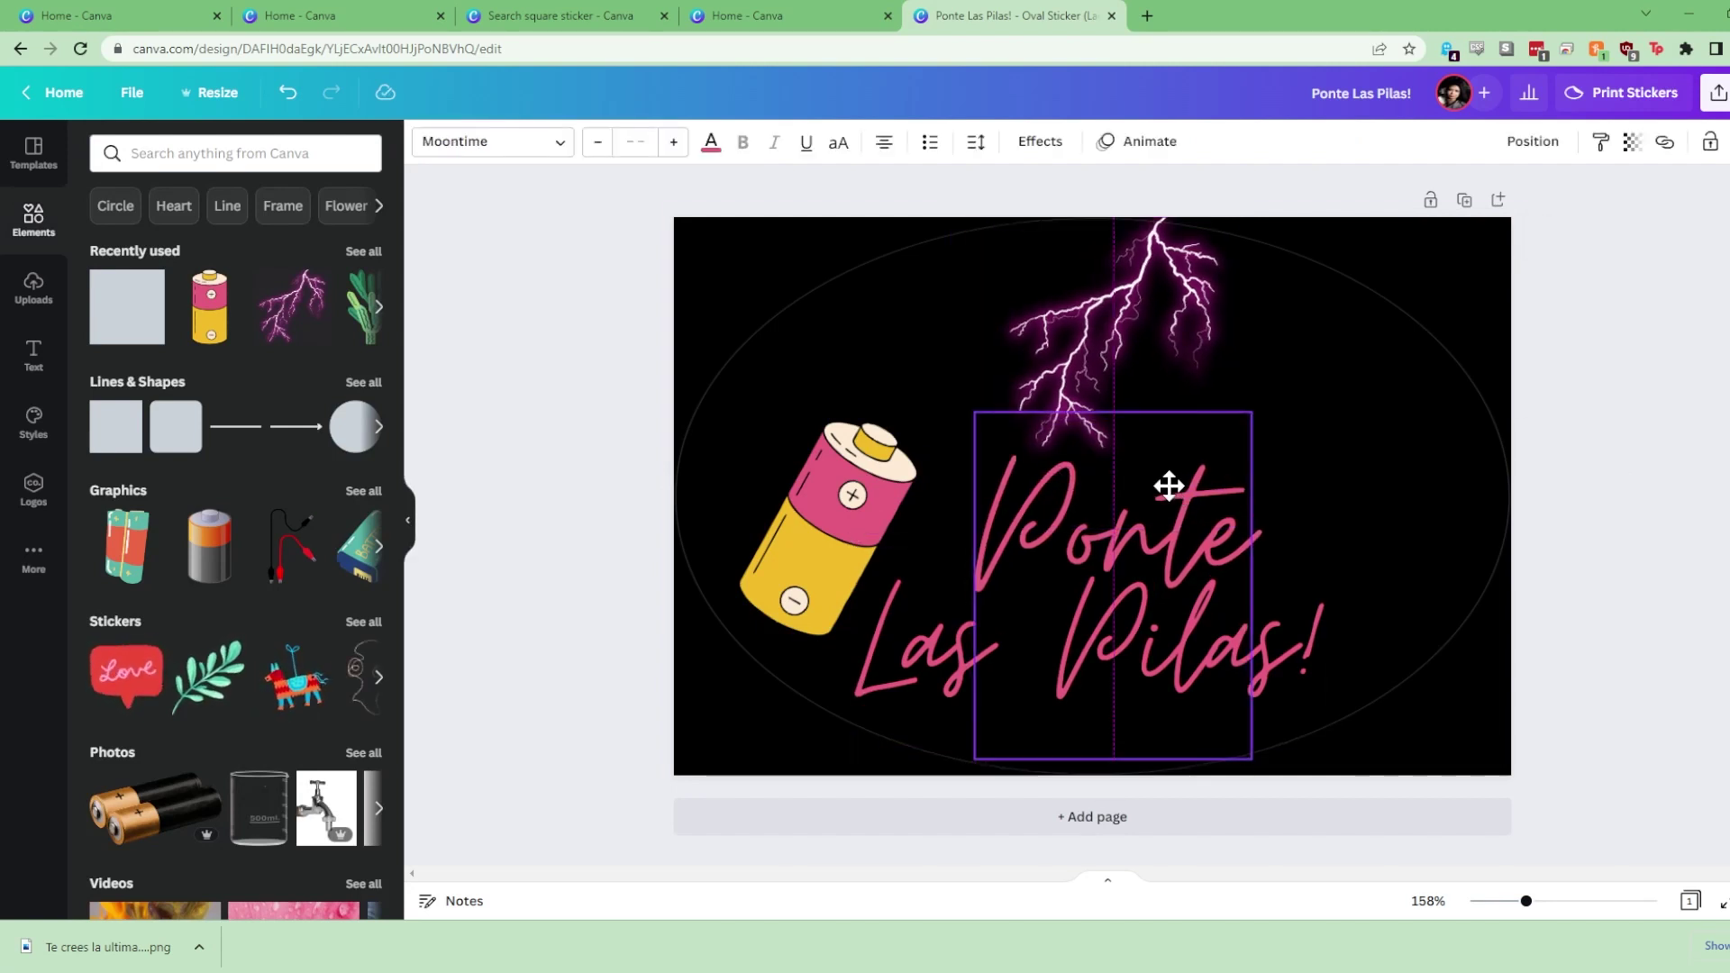
click(1648, 510)
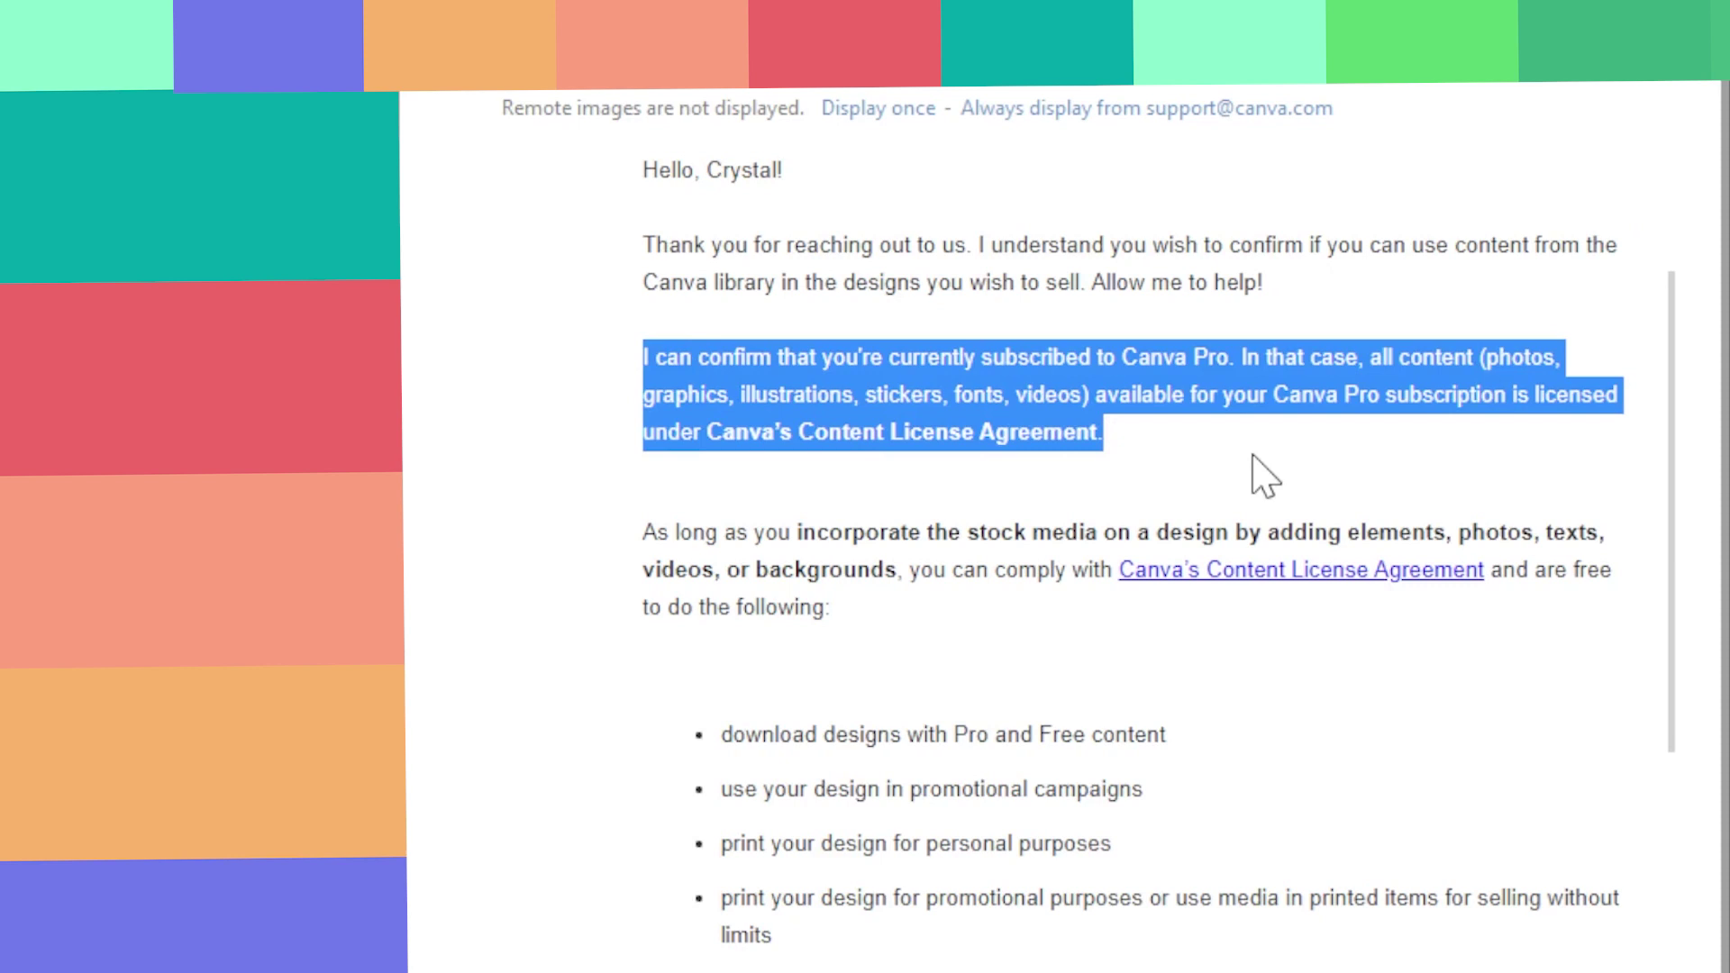
click(1265, 476)
drag(644, 537, 880, 570)
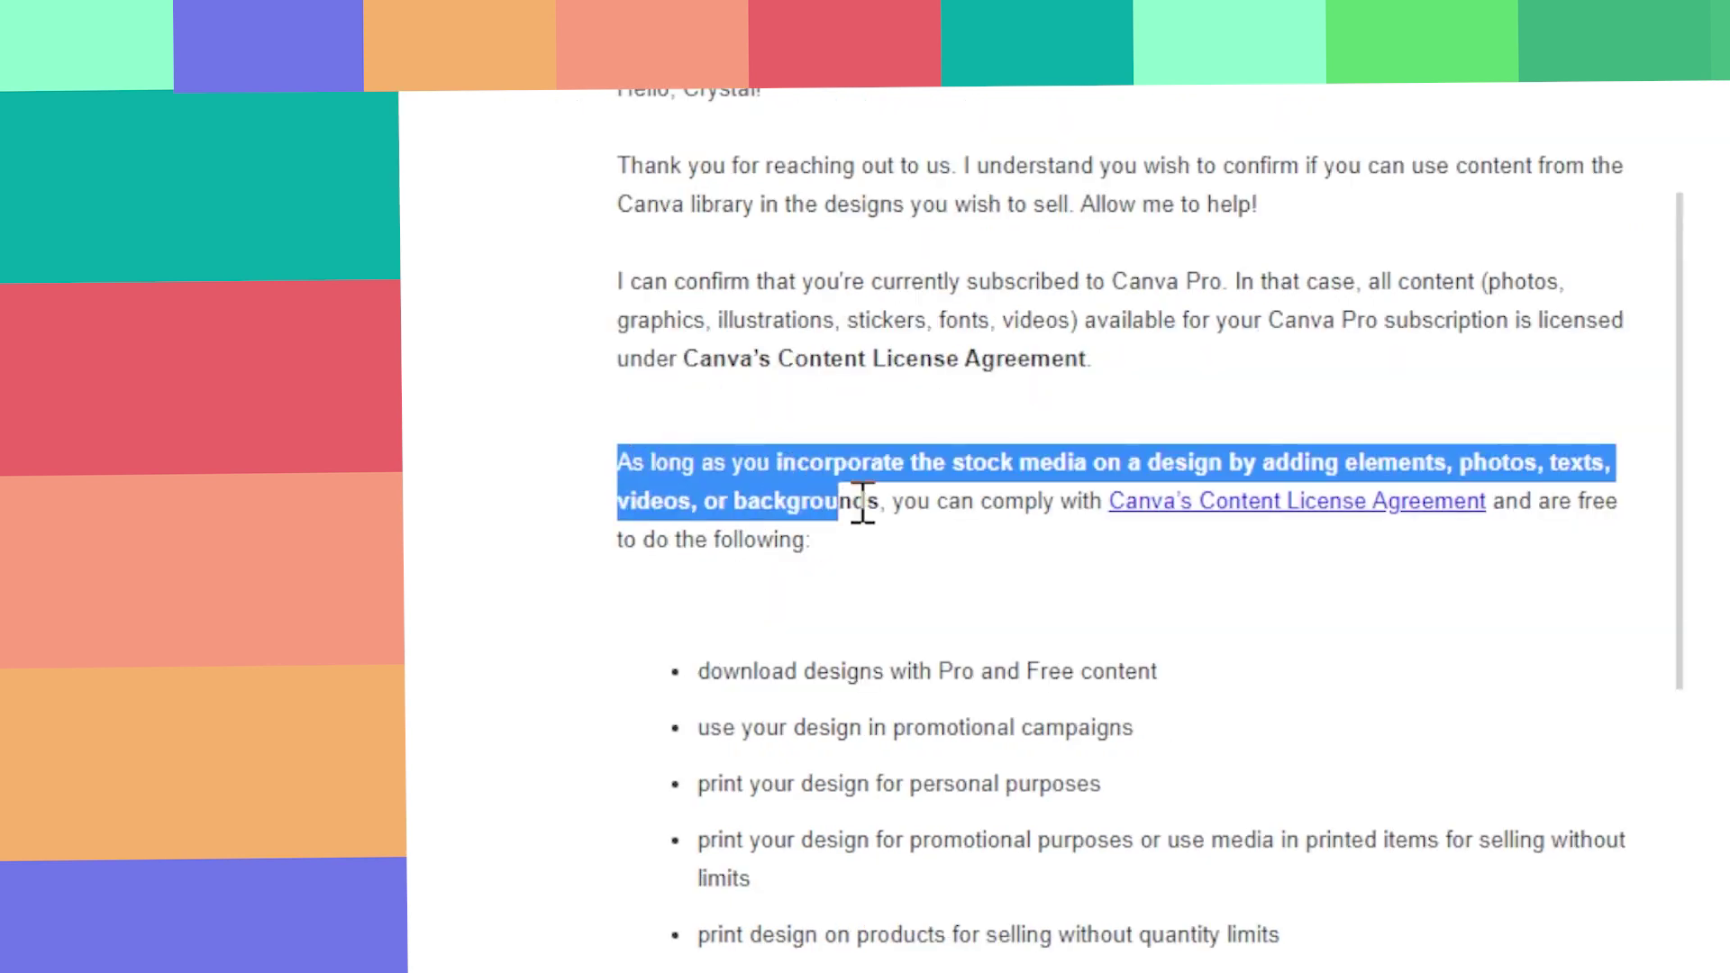
drag(868, 503, 883, 545)
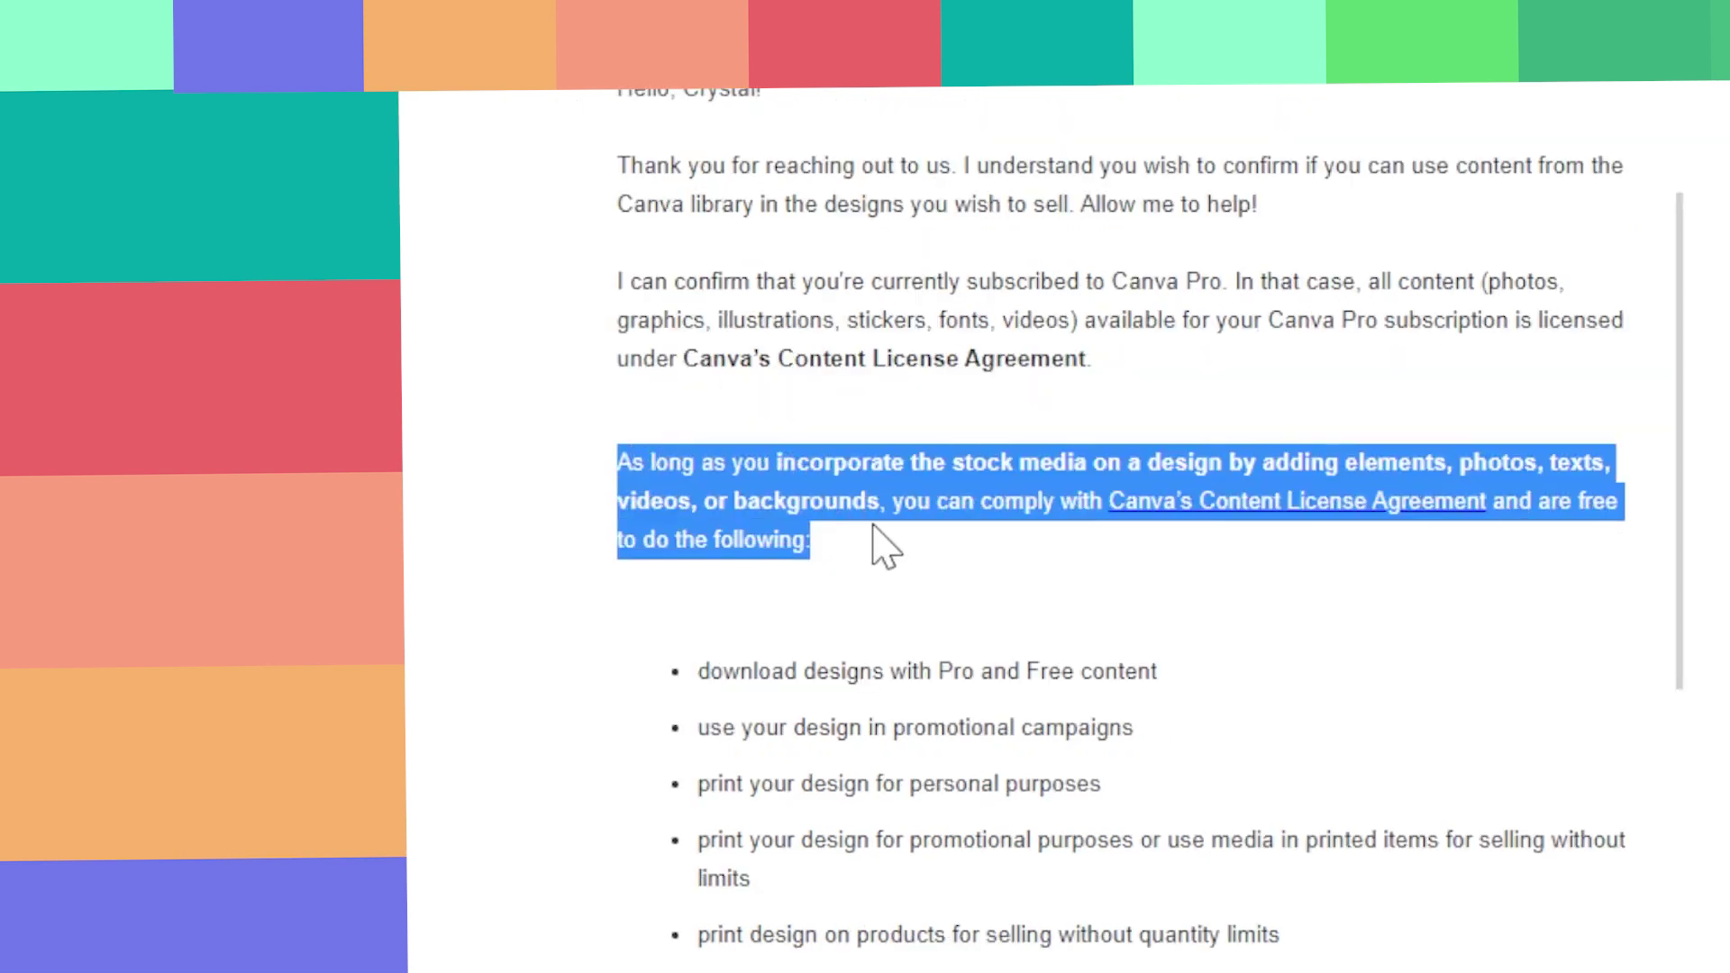
click(968, 584)
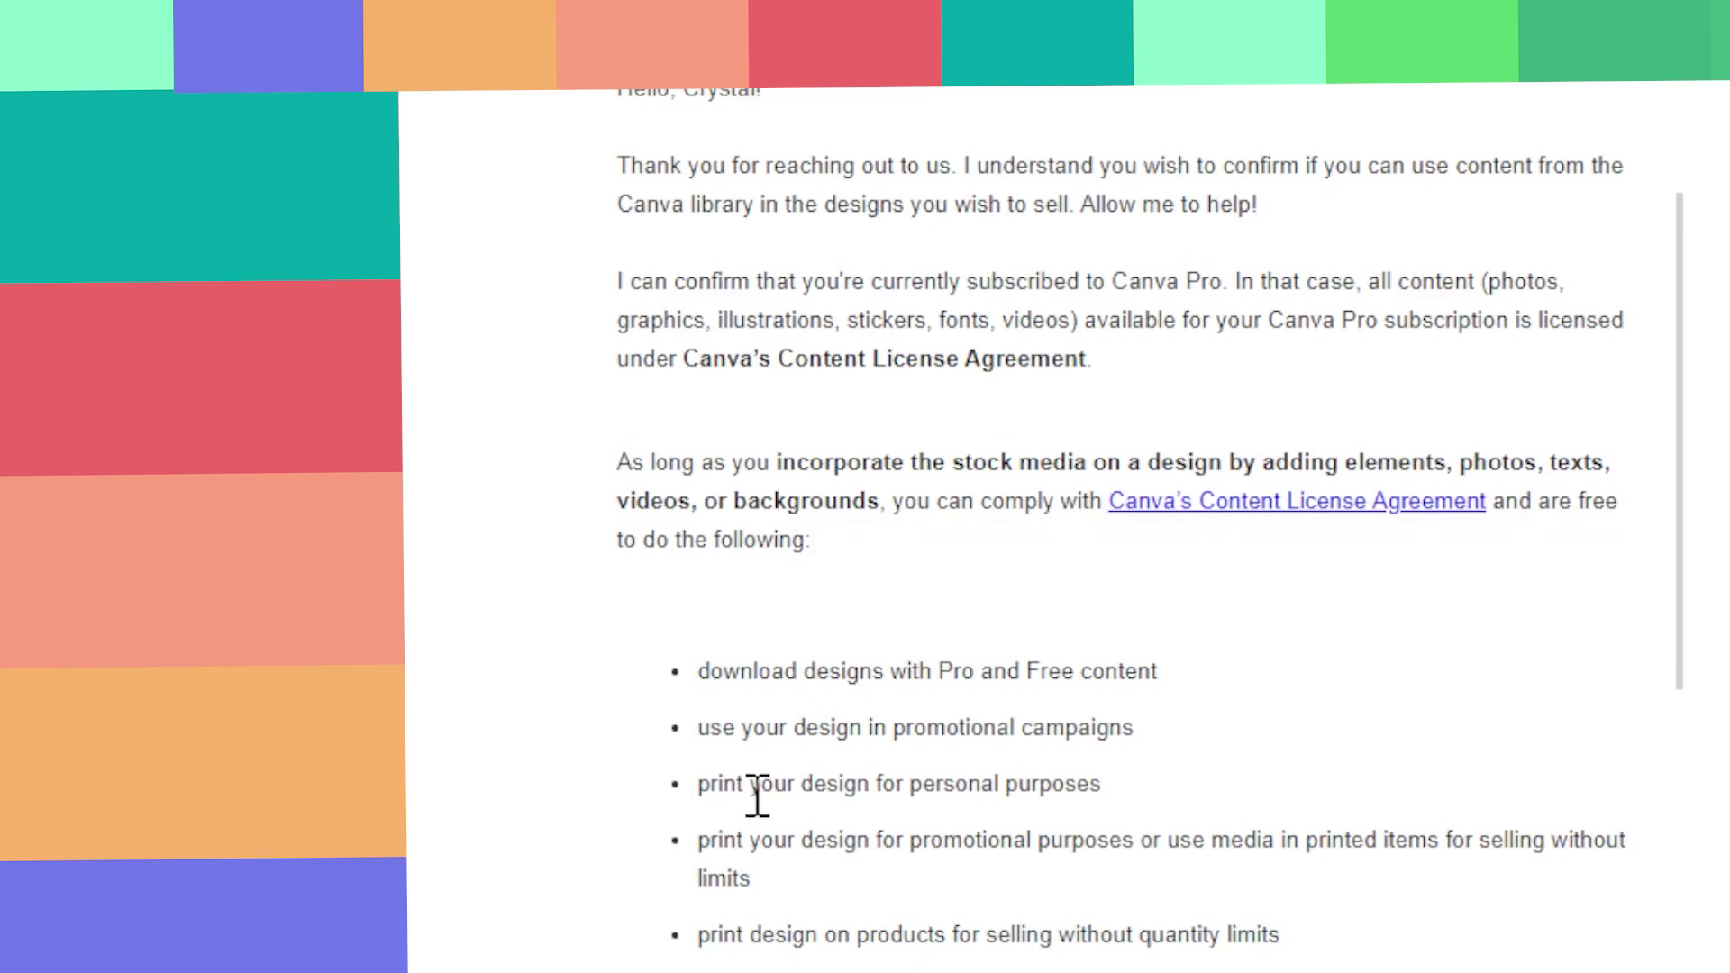
drag(700, 786, 1138, 811)
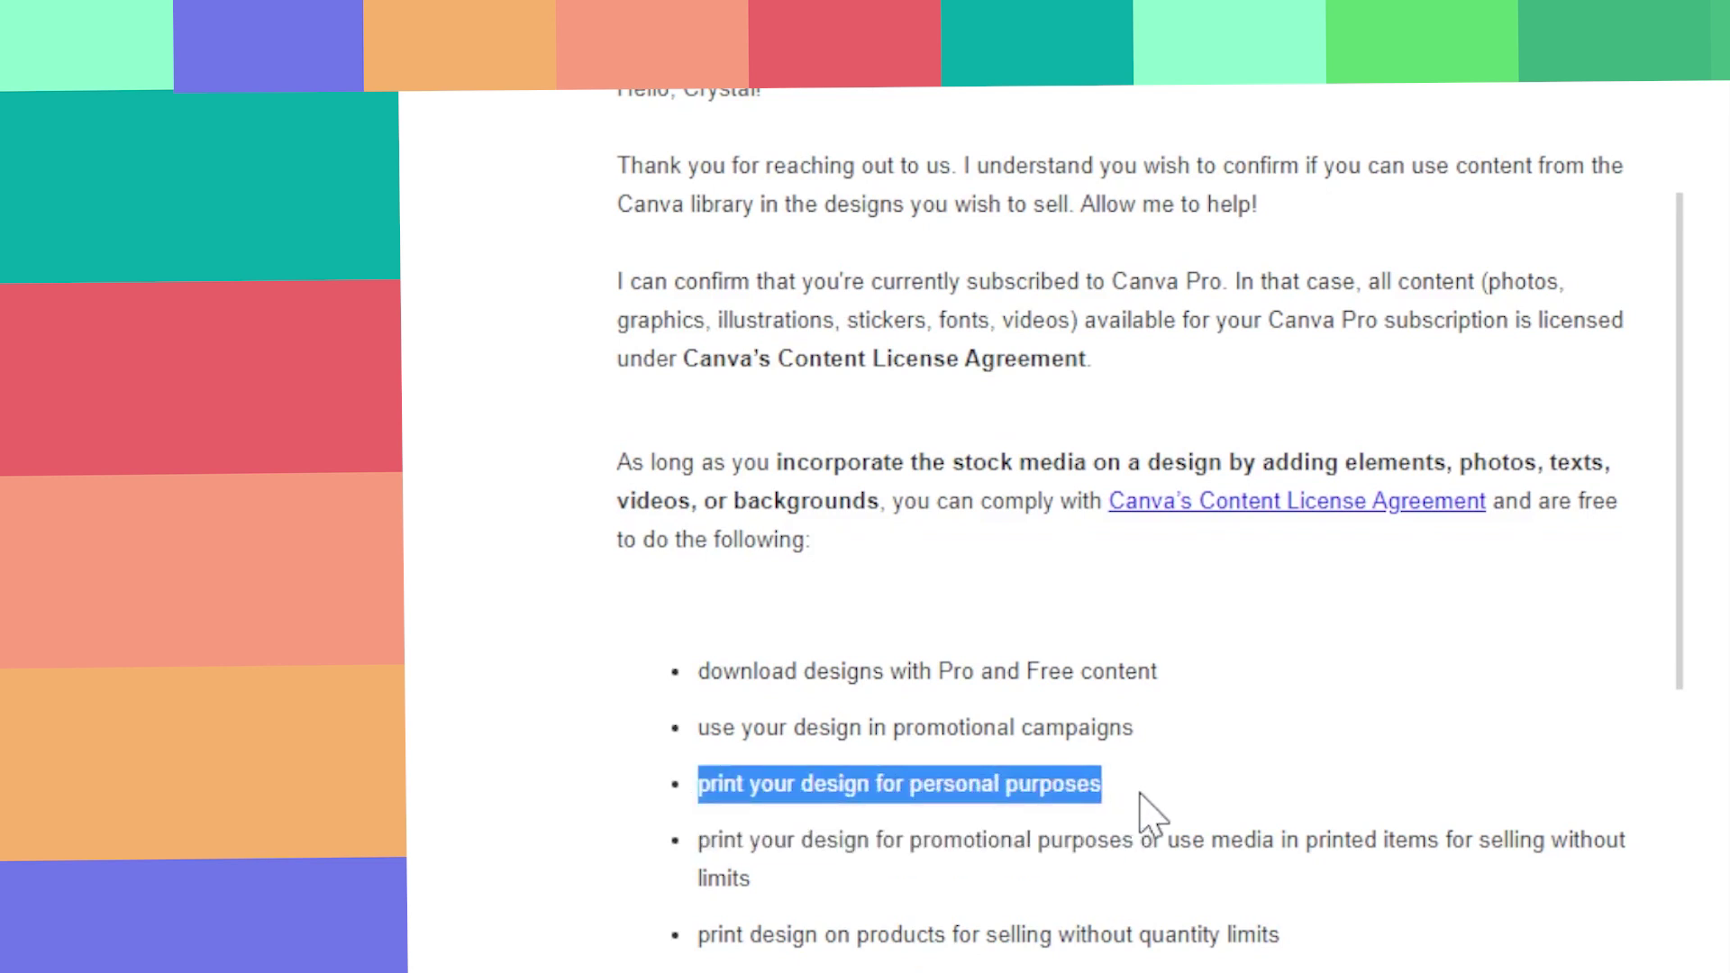
drag(1171, 842, 1230, 868)
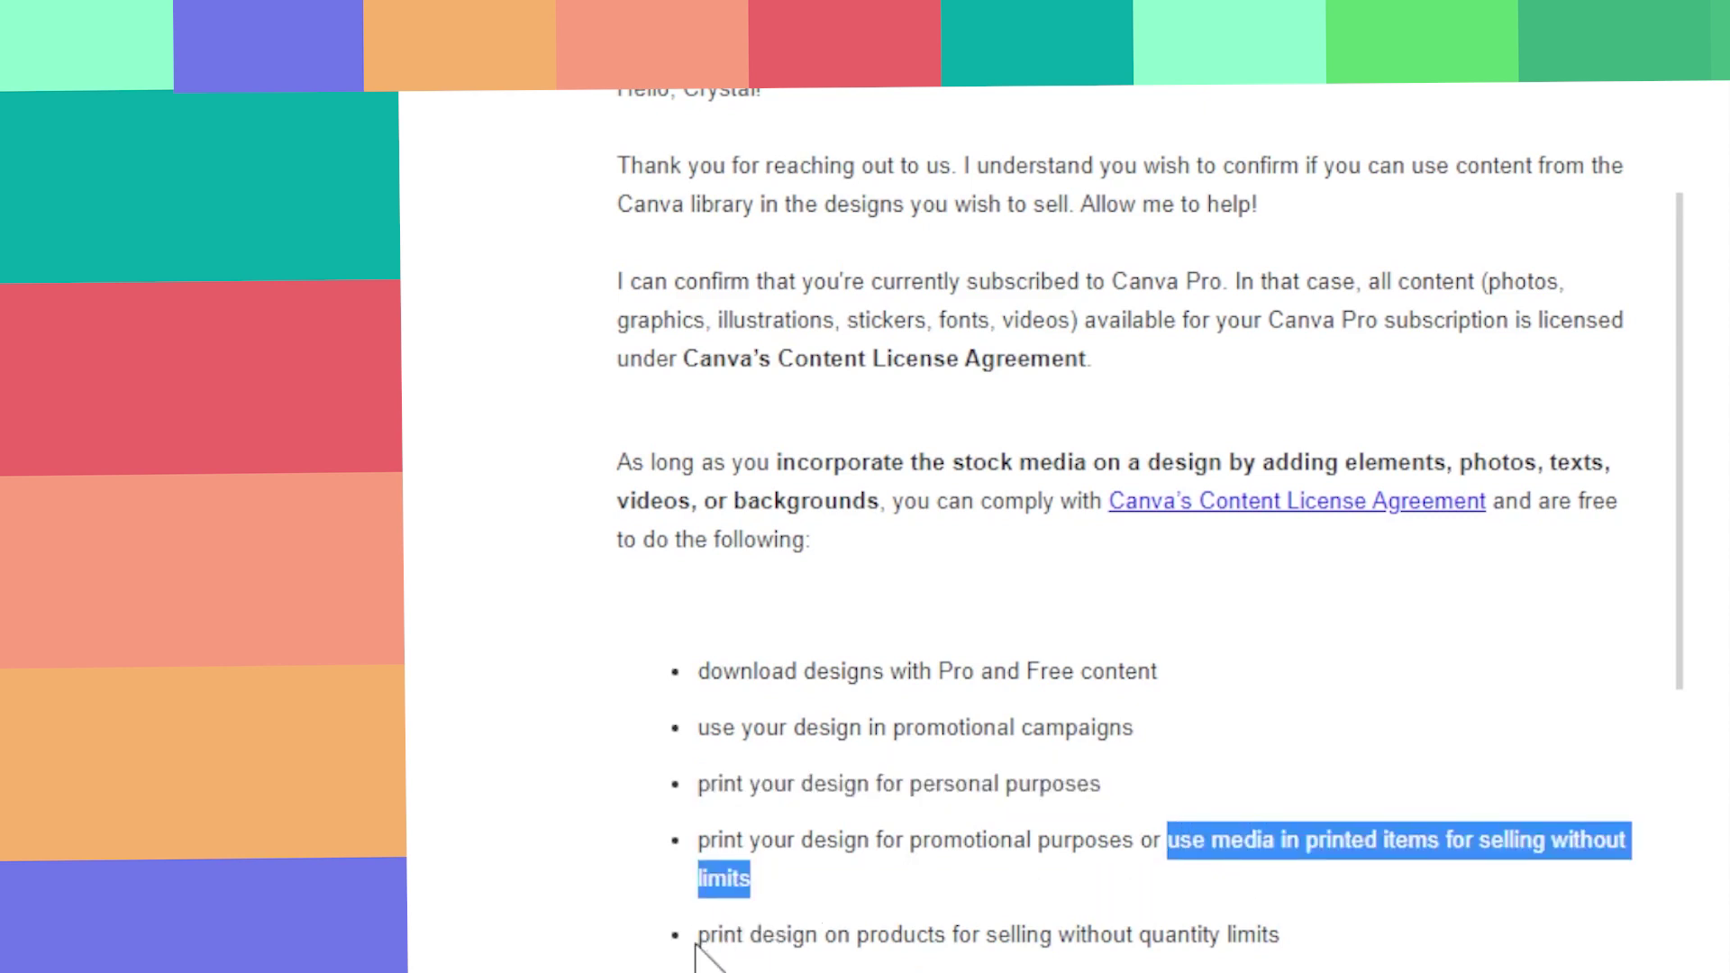
drag(696, 945, 1294, 951)
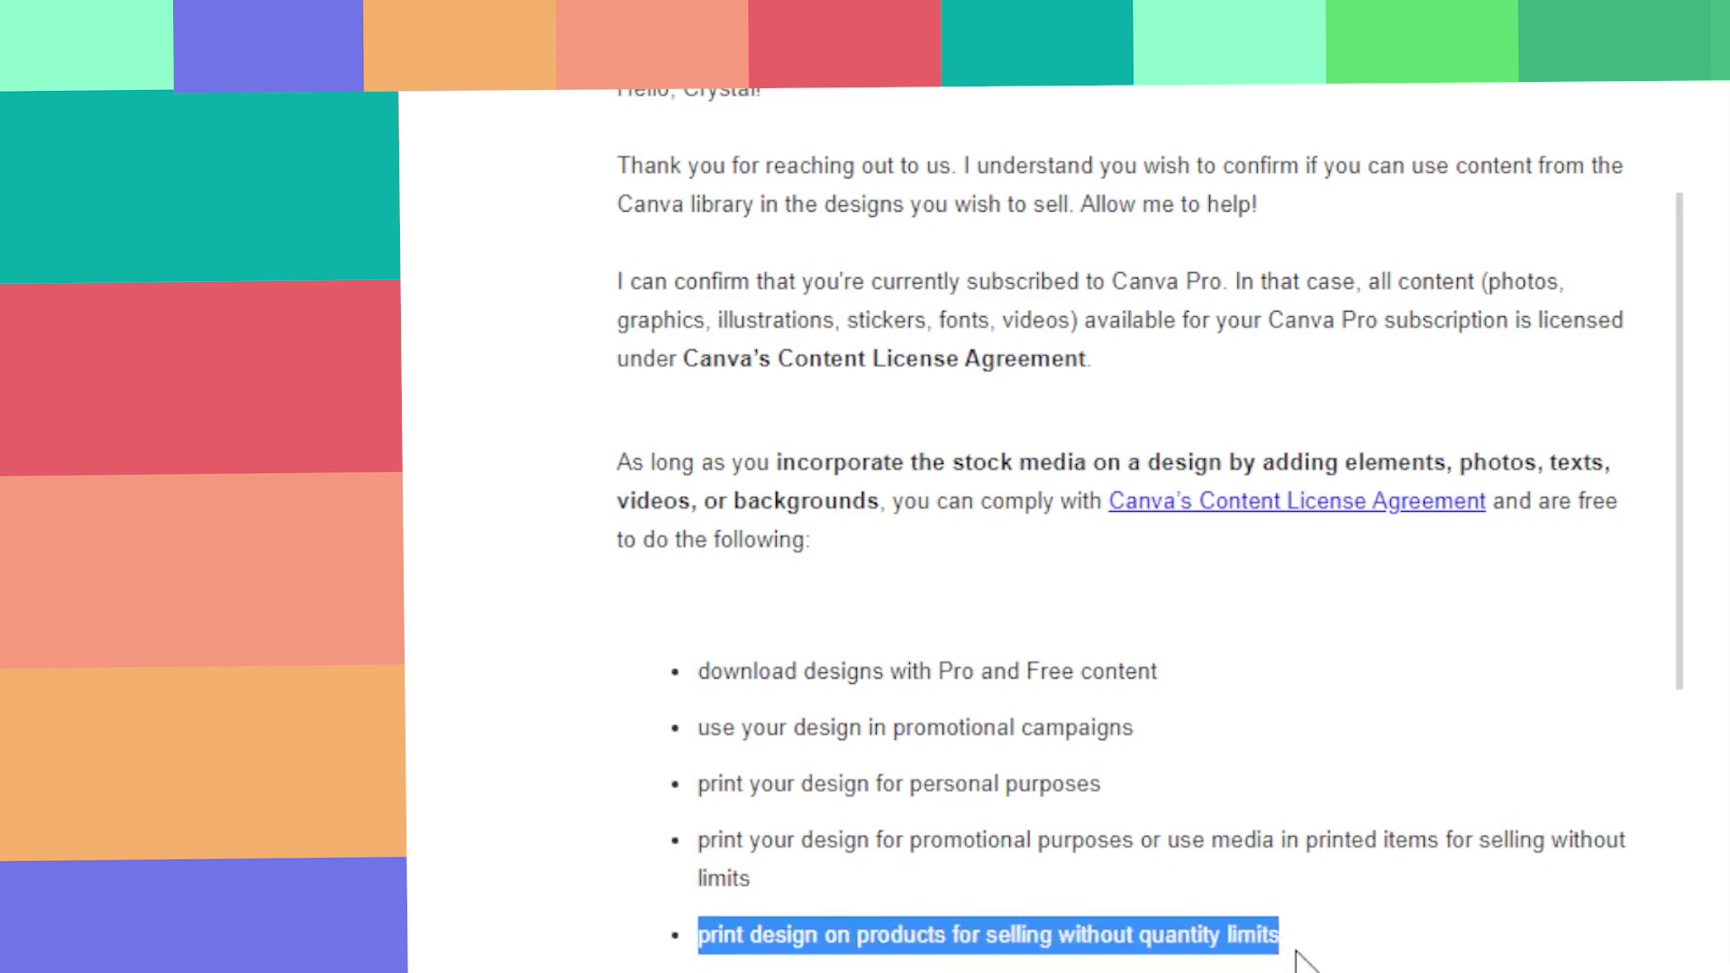
click(1461, 946)
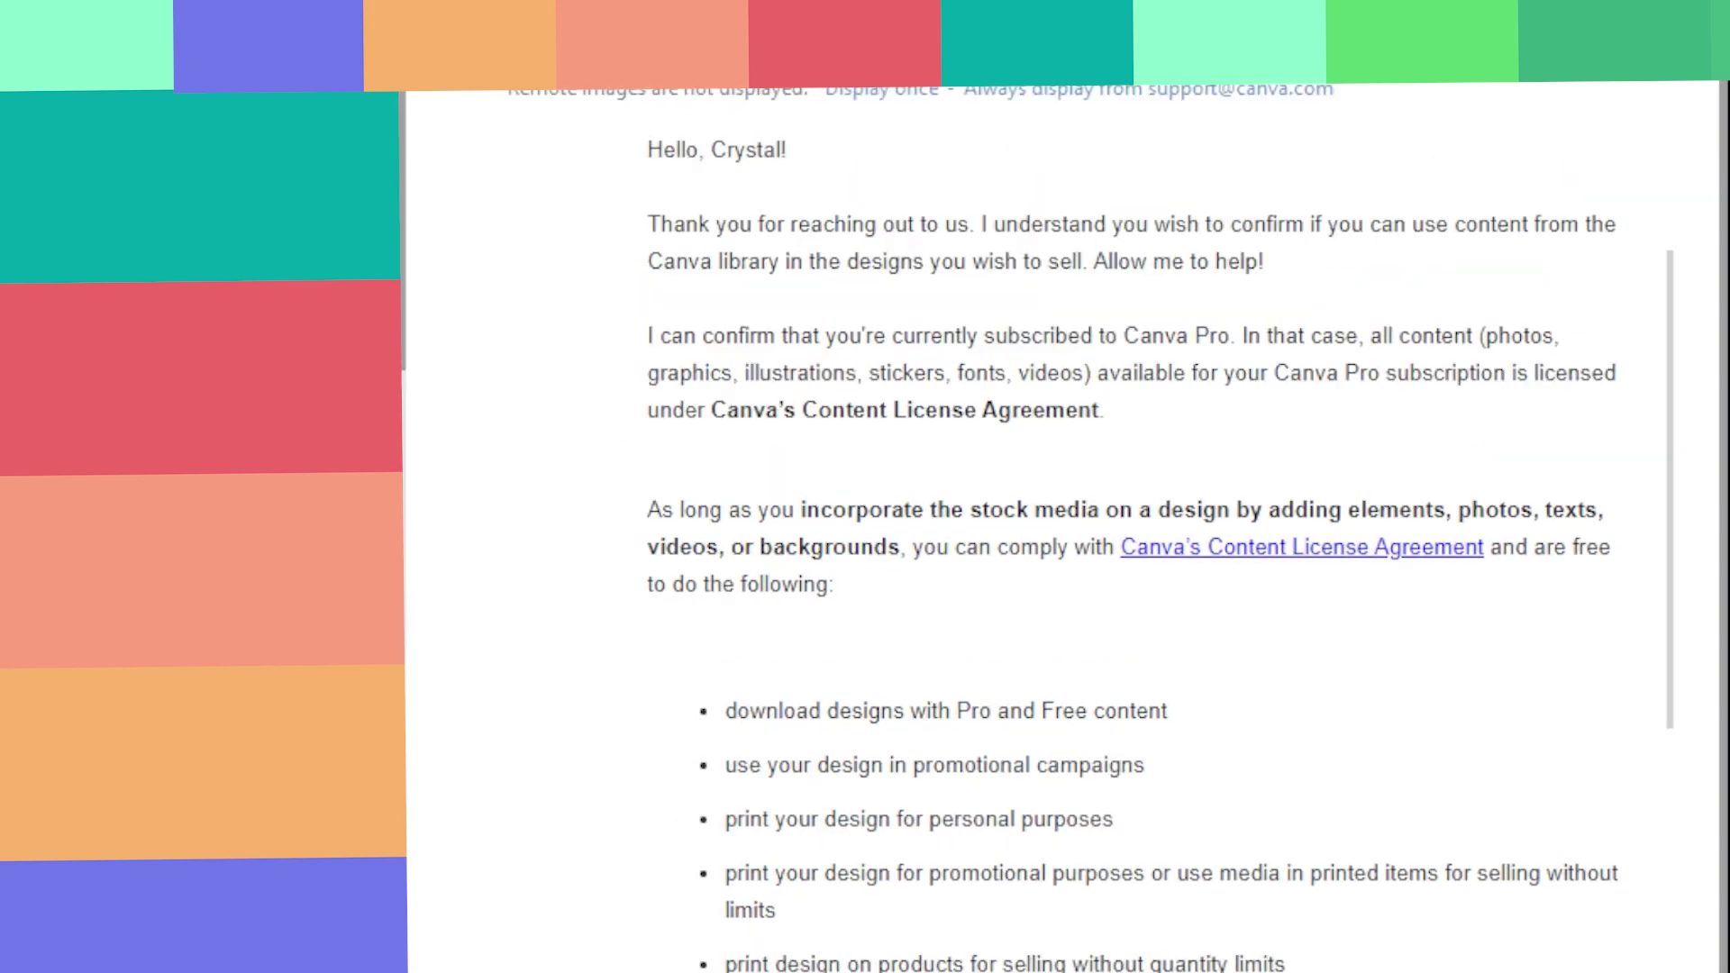
scroll(1127, 540, down, 2)
drag(1289, 850, 1410, 889)
scroll(1127, 540, down, 4)
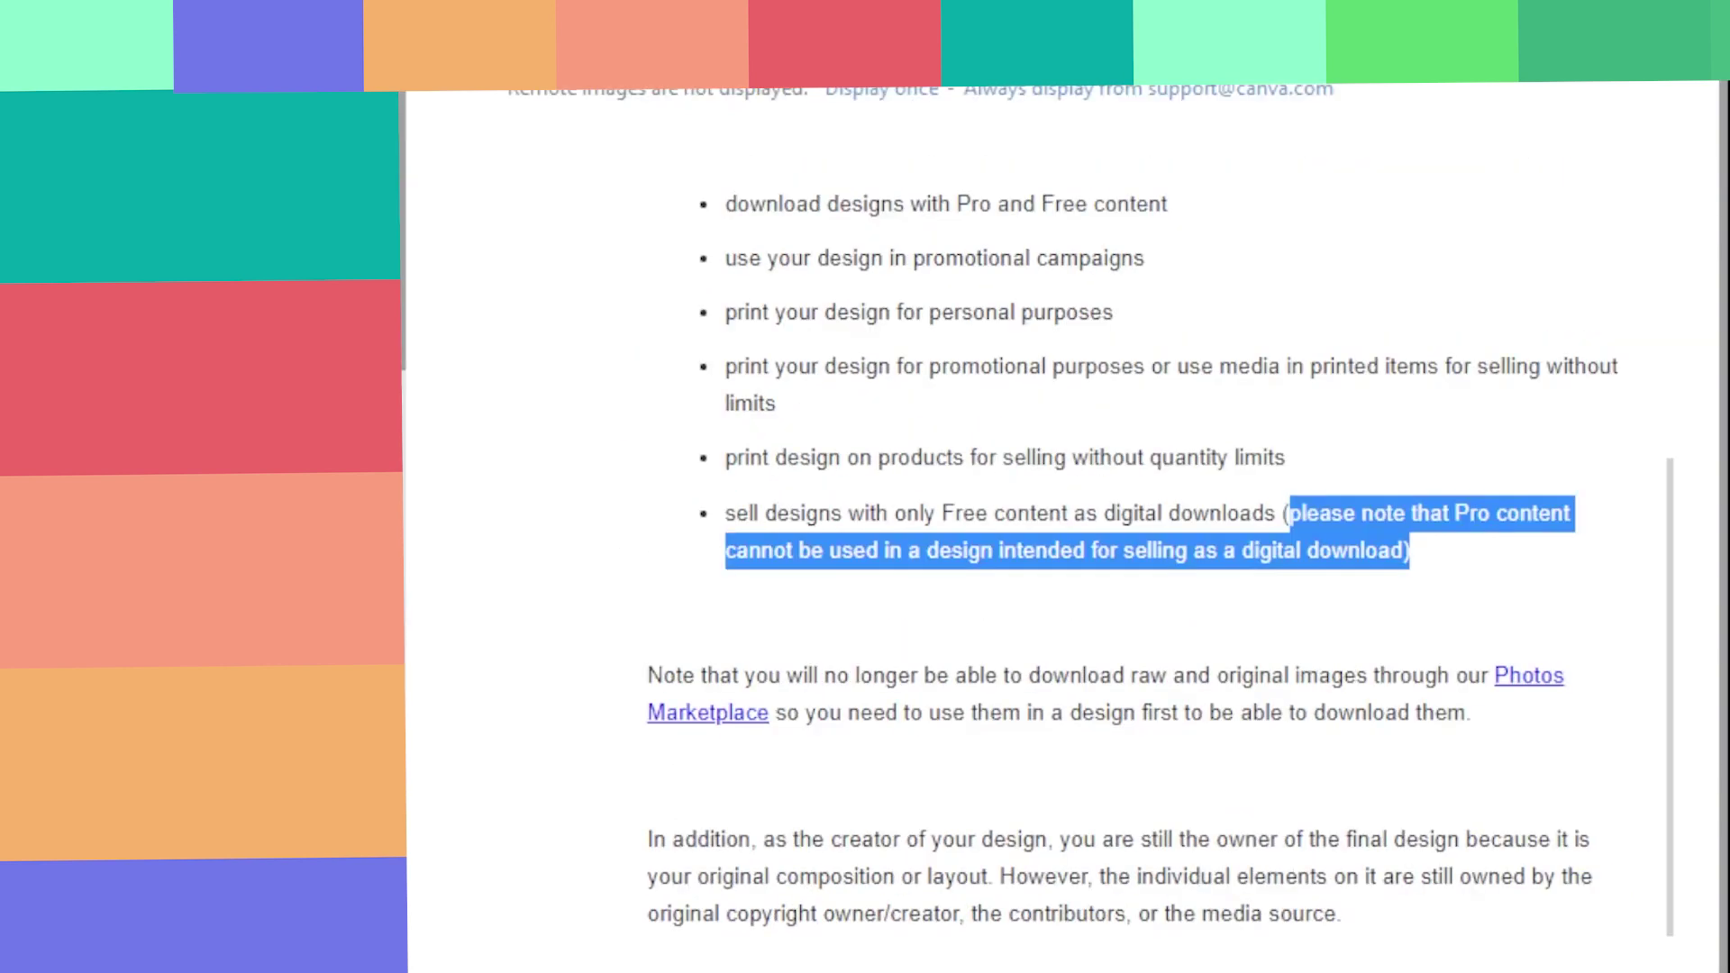
click(1460, 970)
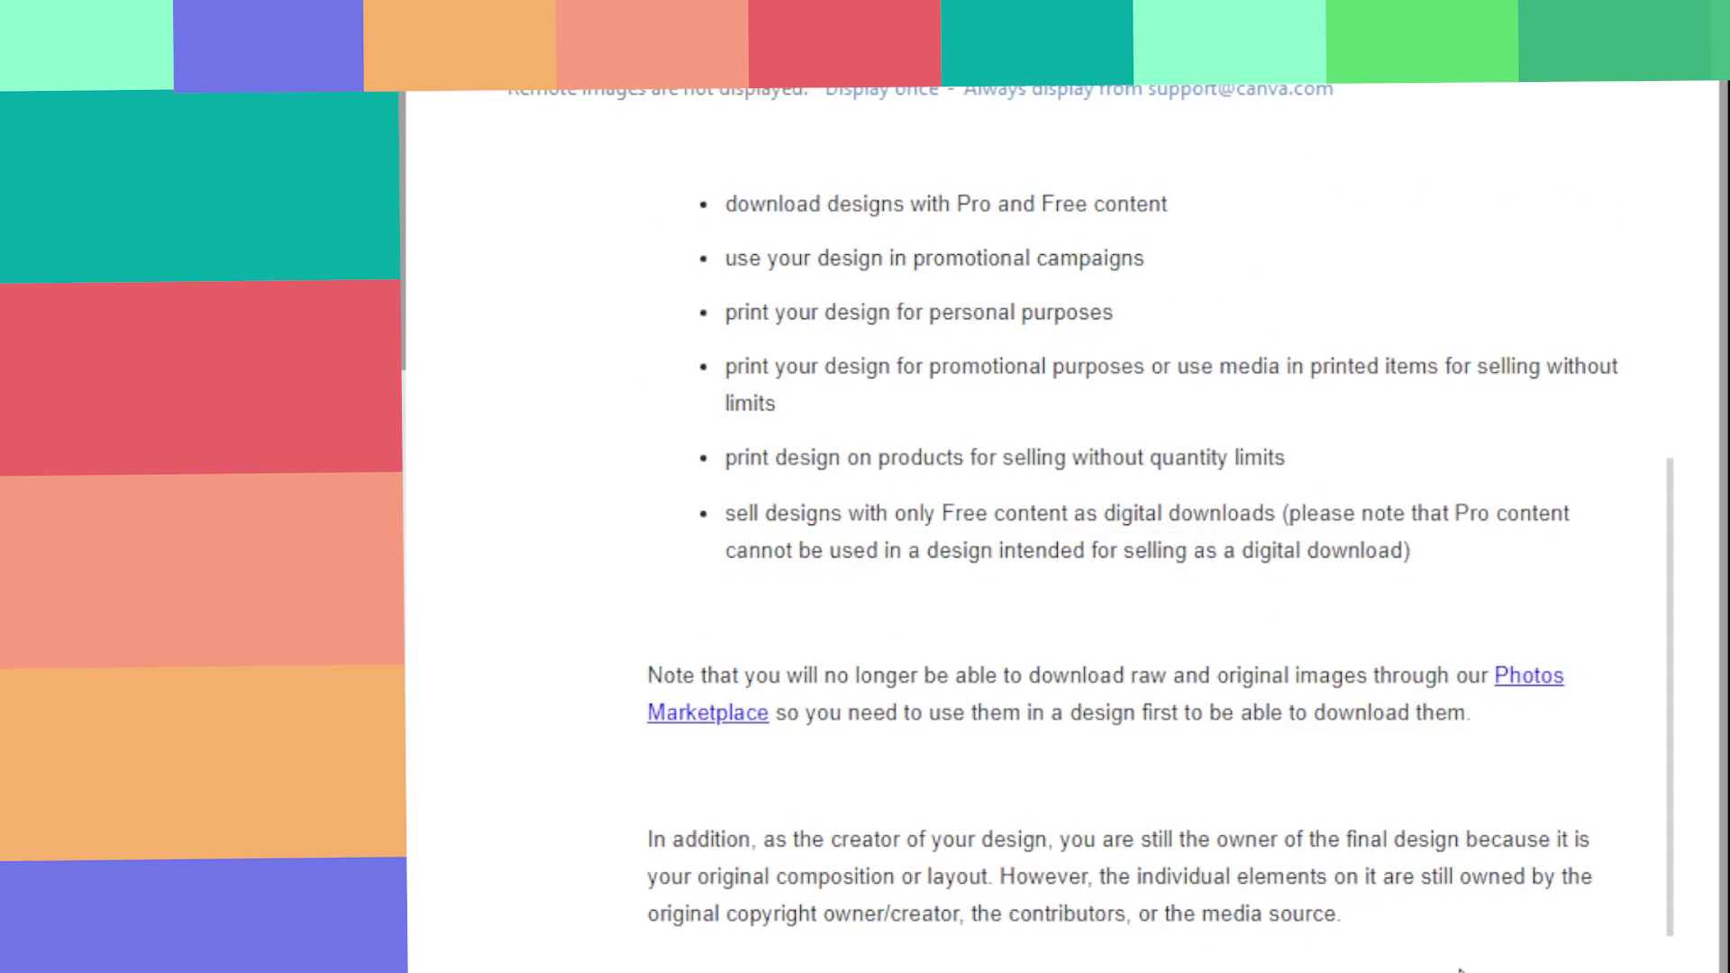
scroll(1460, 971, down, 2)
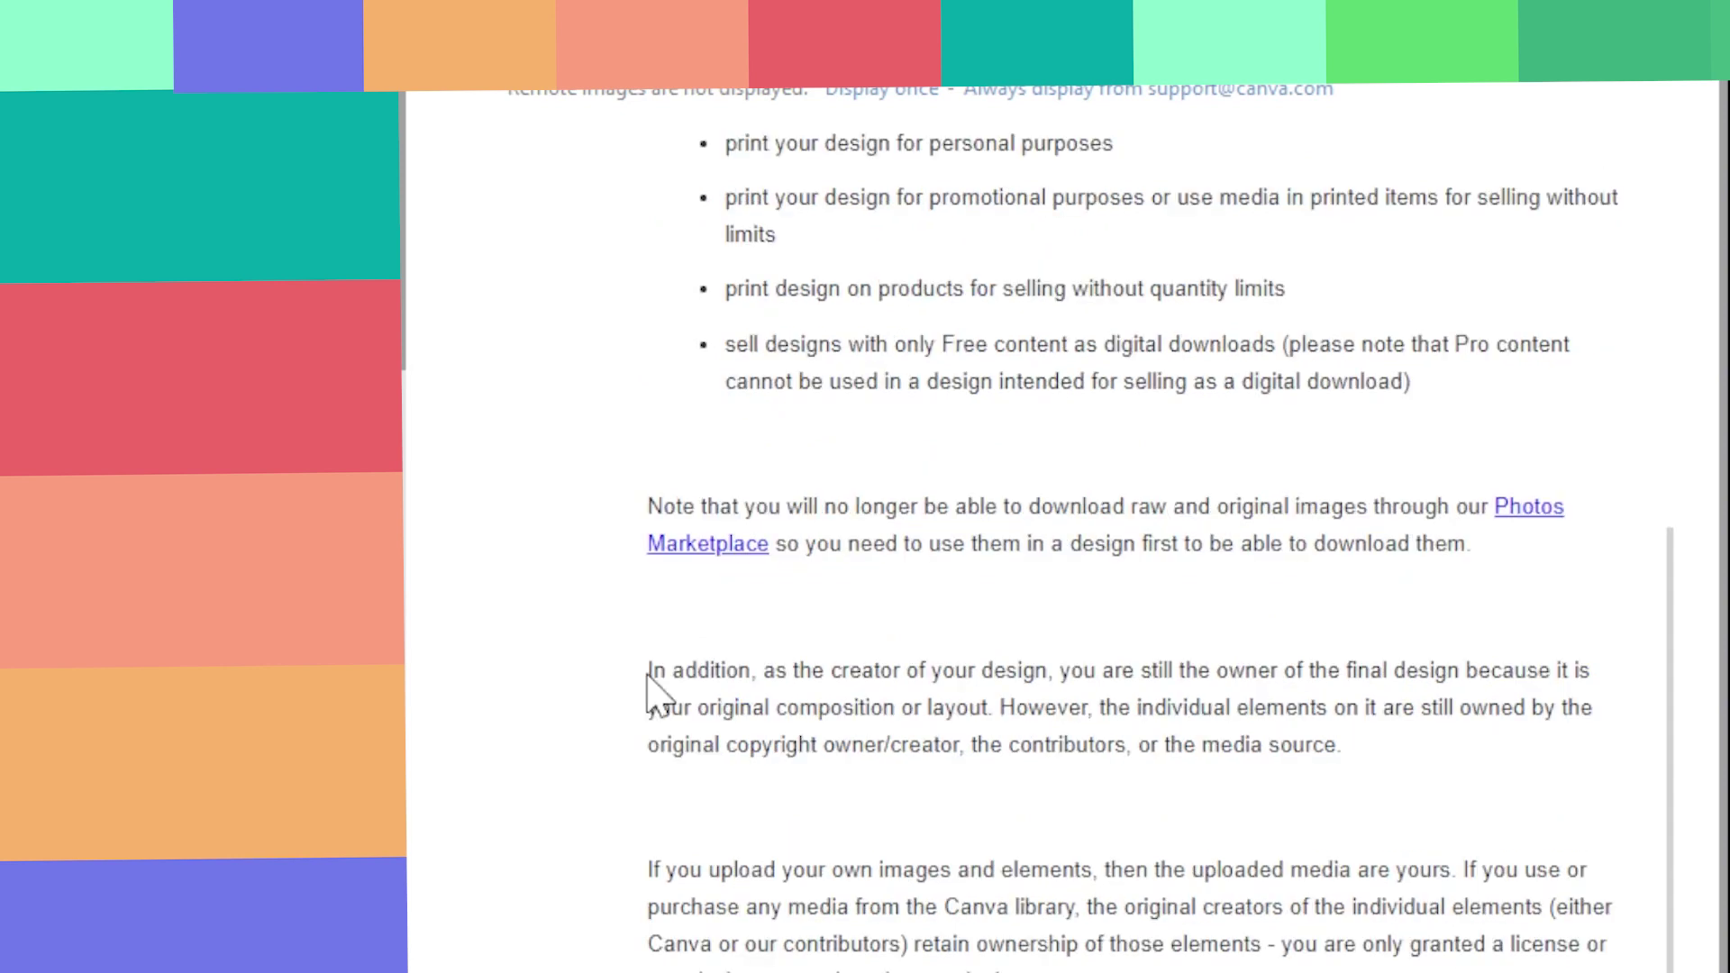
drag(647, 678, 1379, 762)
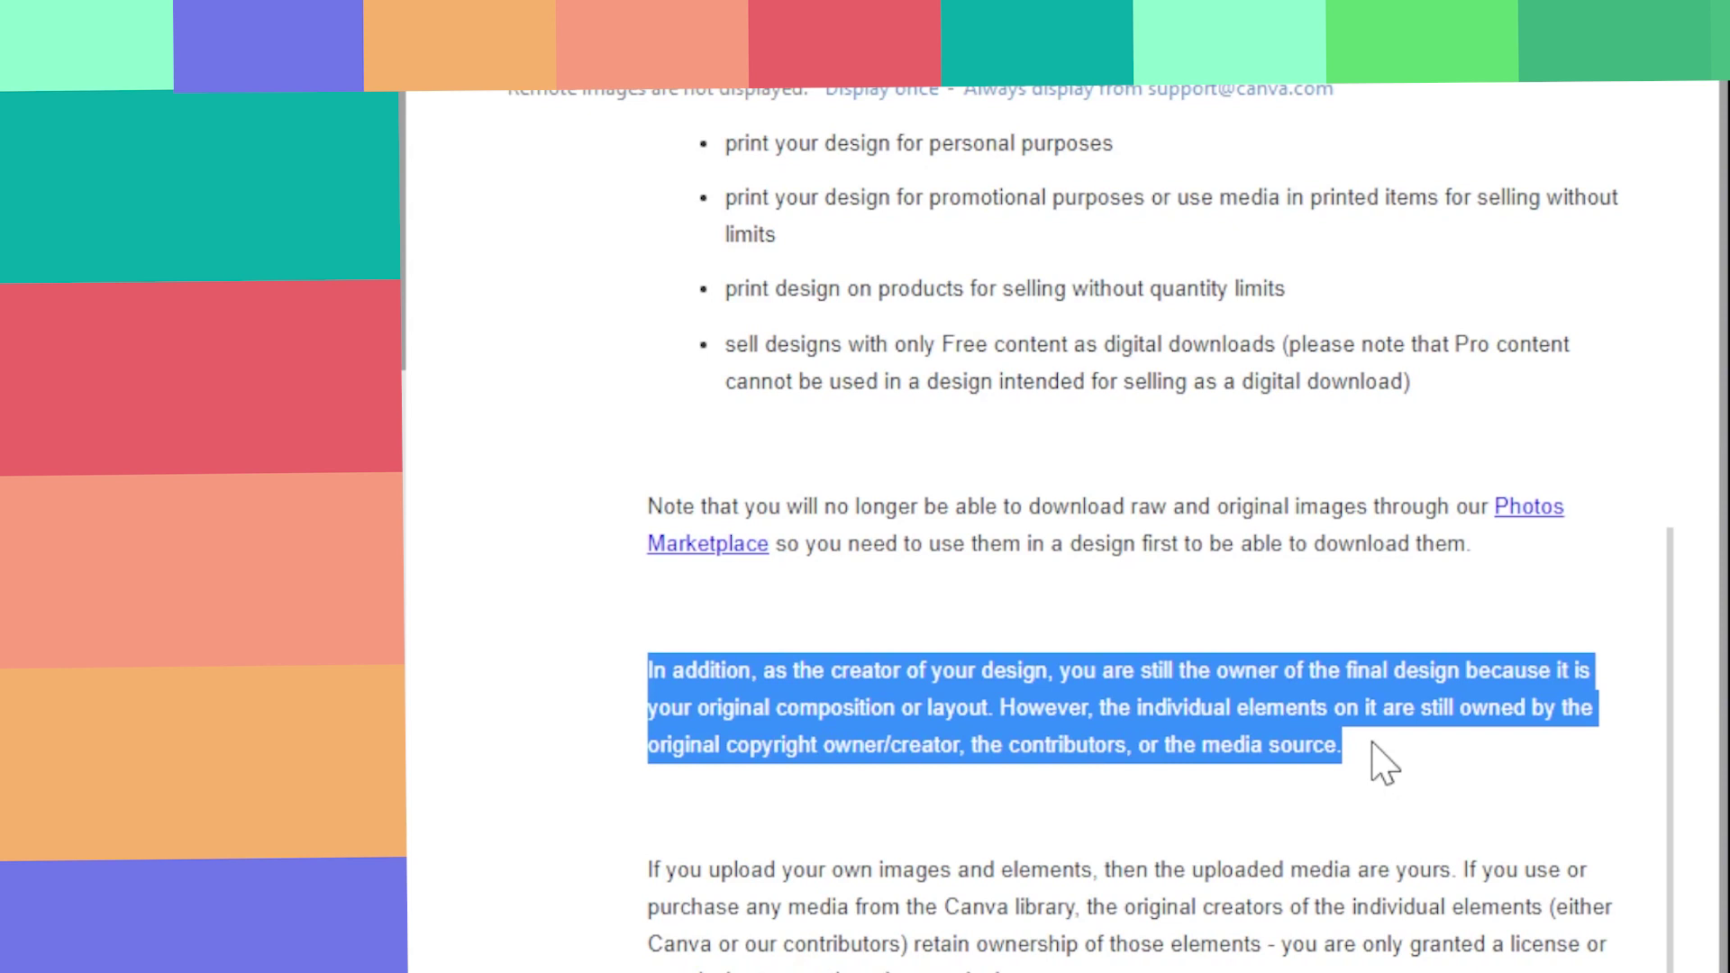
click(1431, 760)
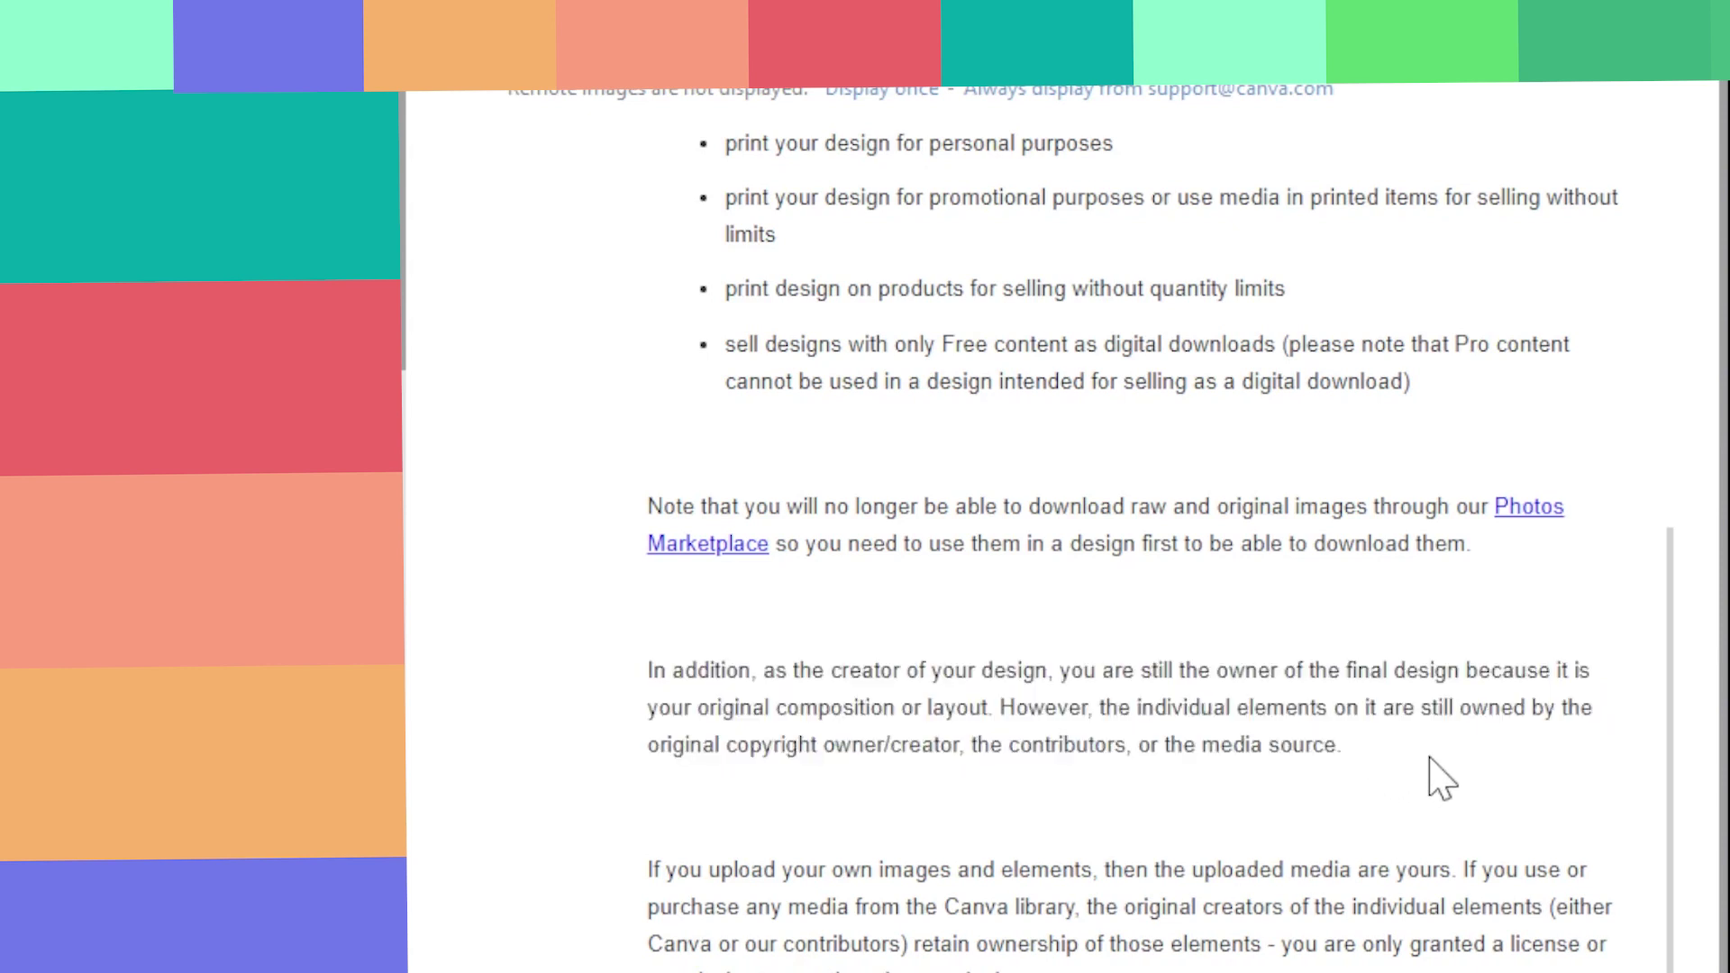
scroll(1433, 777, down, 2)
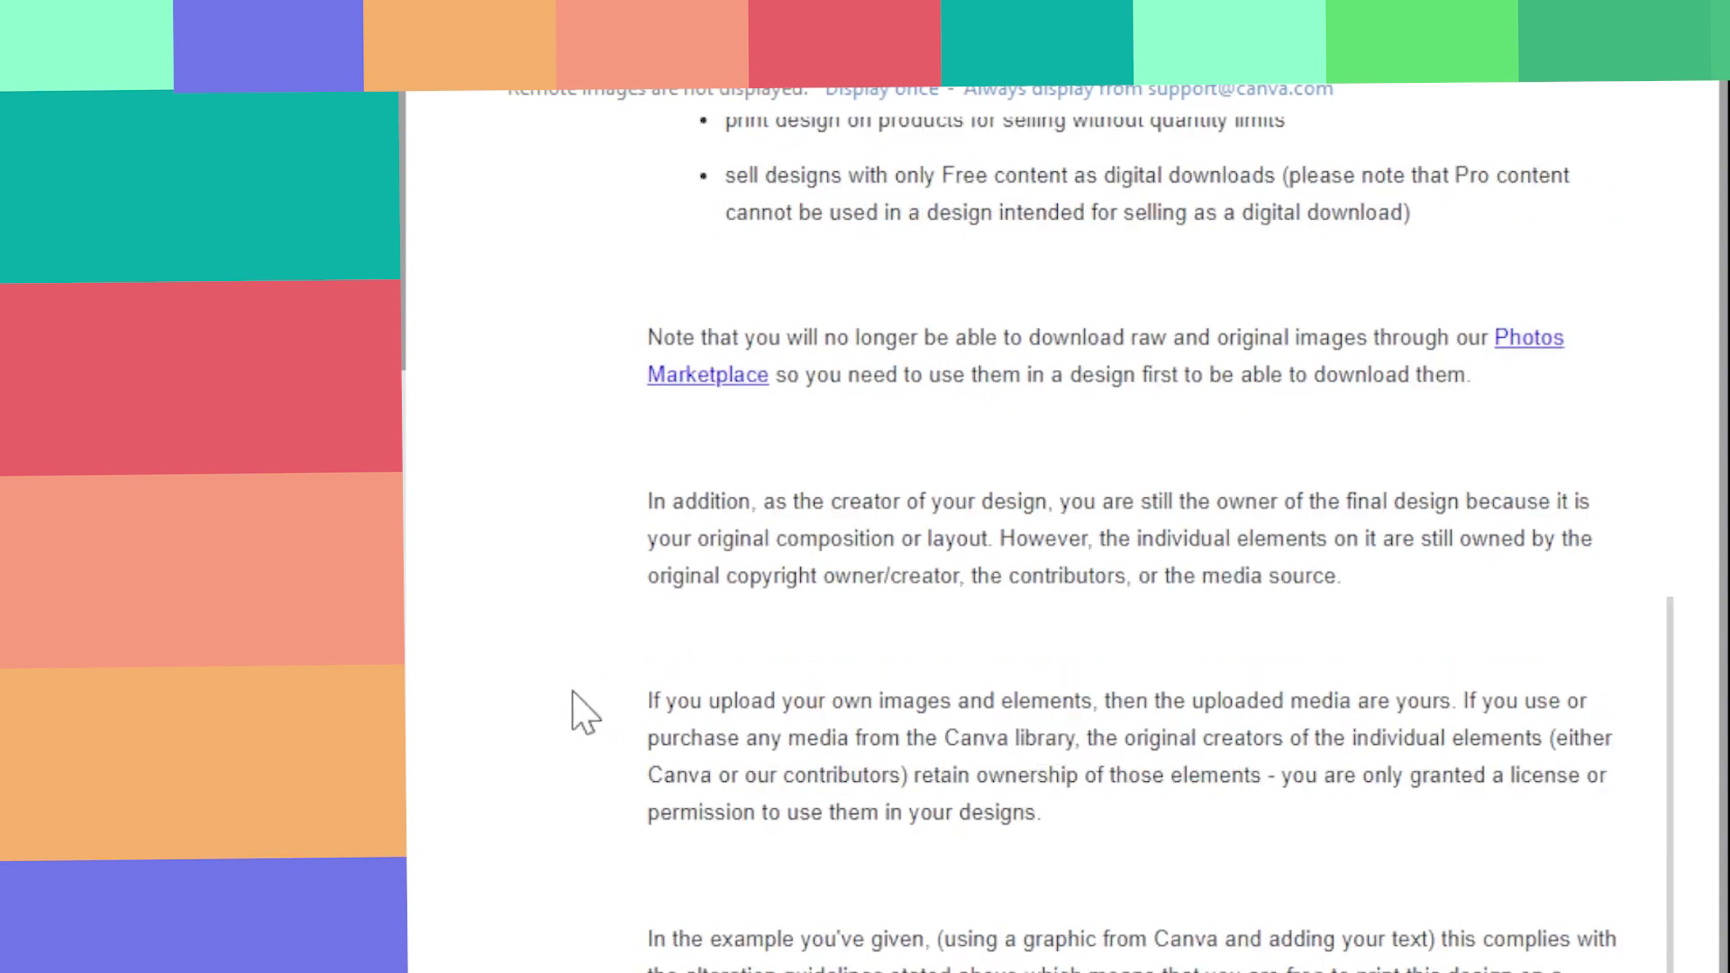
drag(657, 699, 1071, 813)
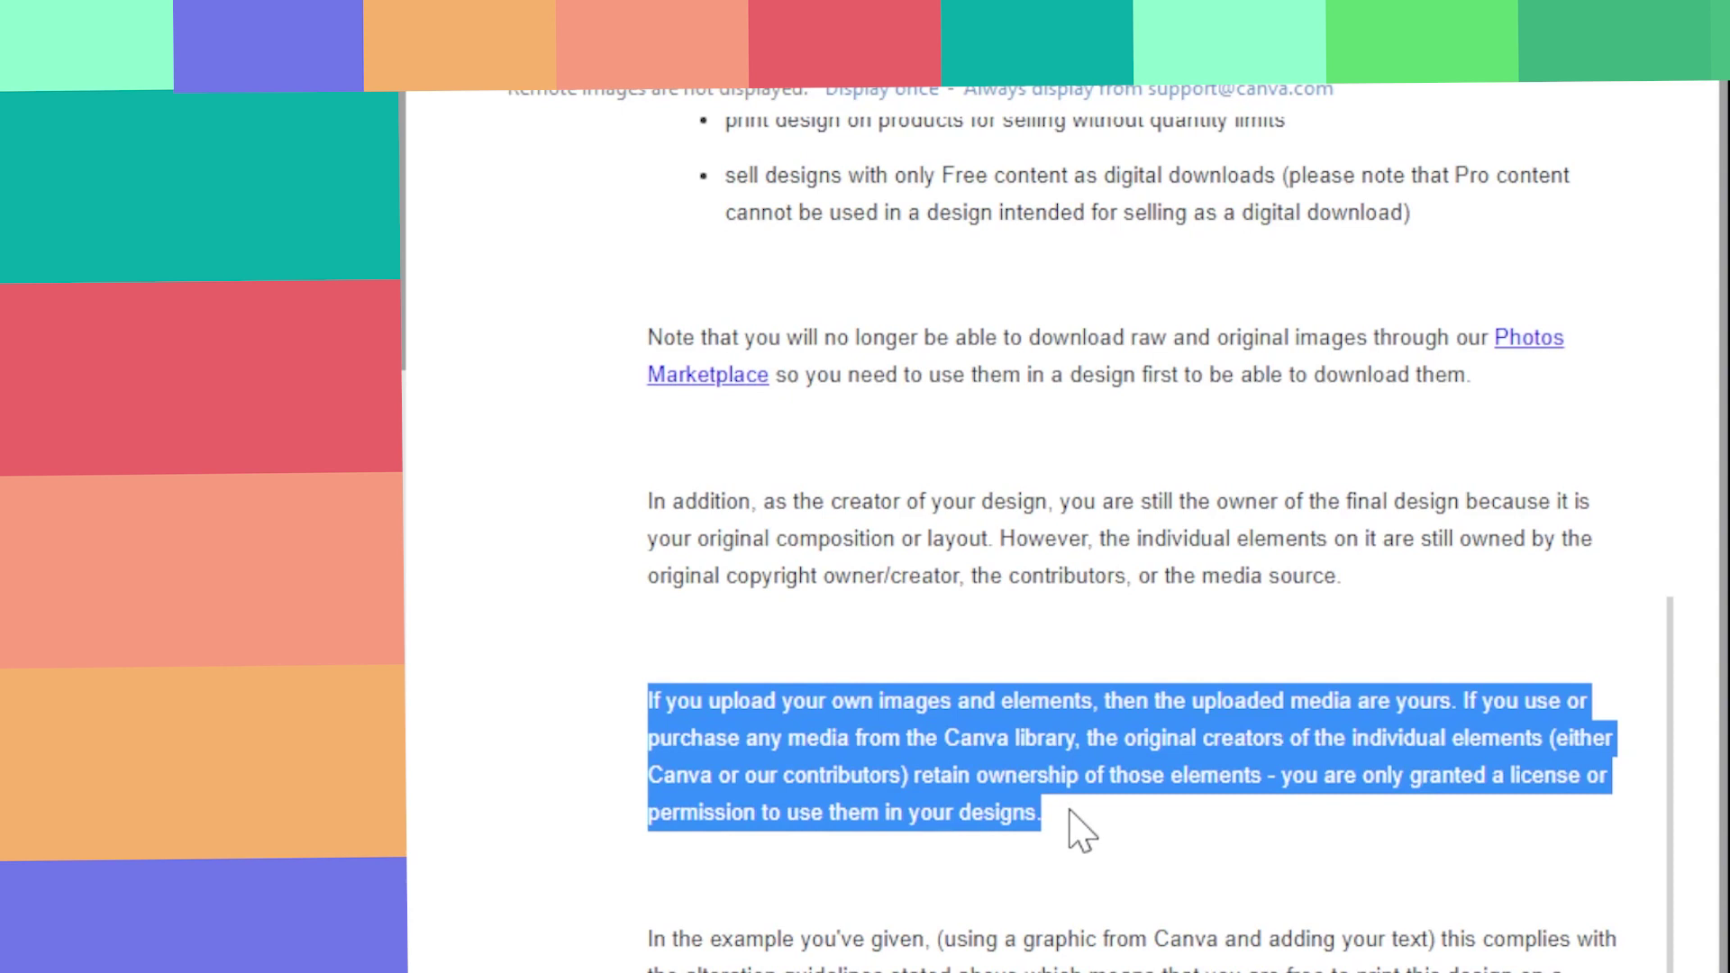
scroll(1082, 829, down, 2)
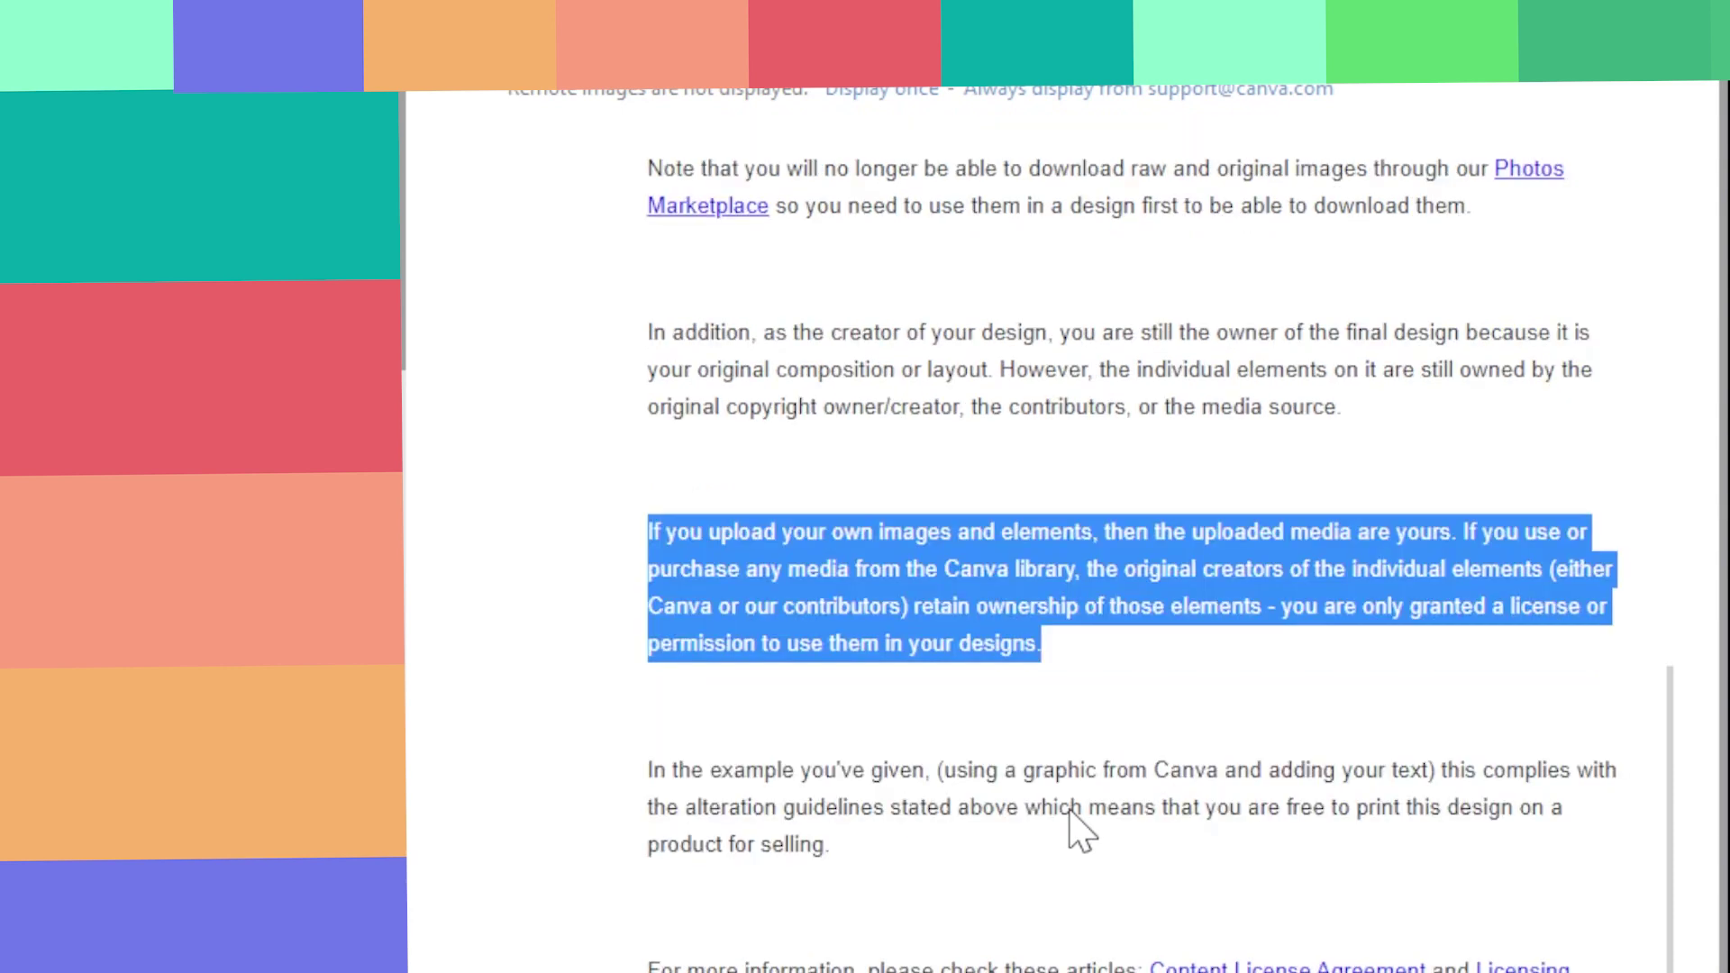
triple_click(653, 771)
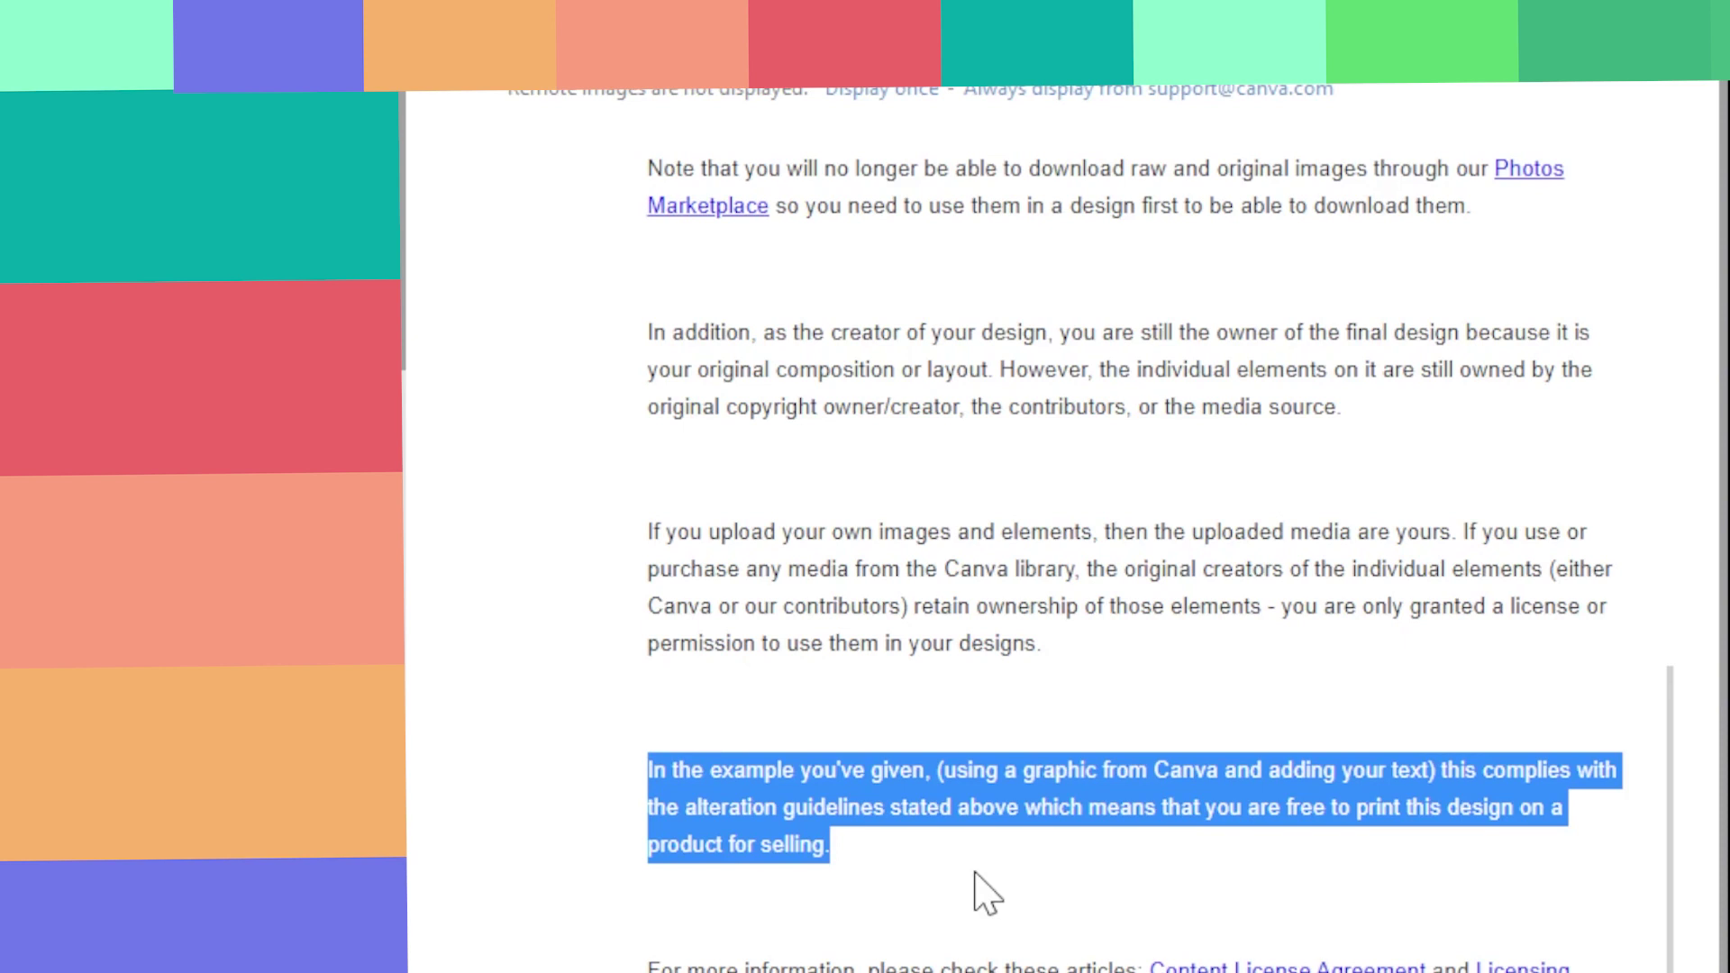
scroll(987, 892, down, 4)
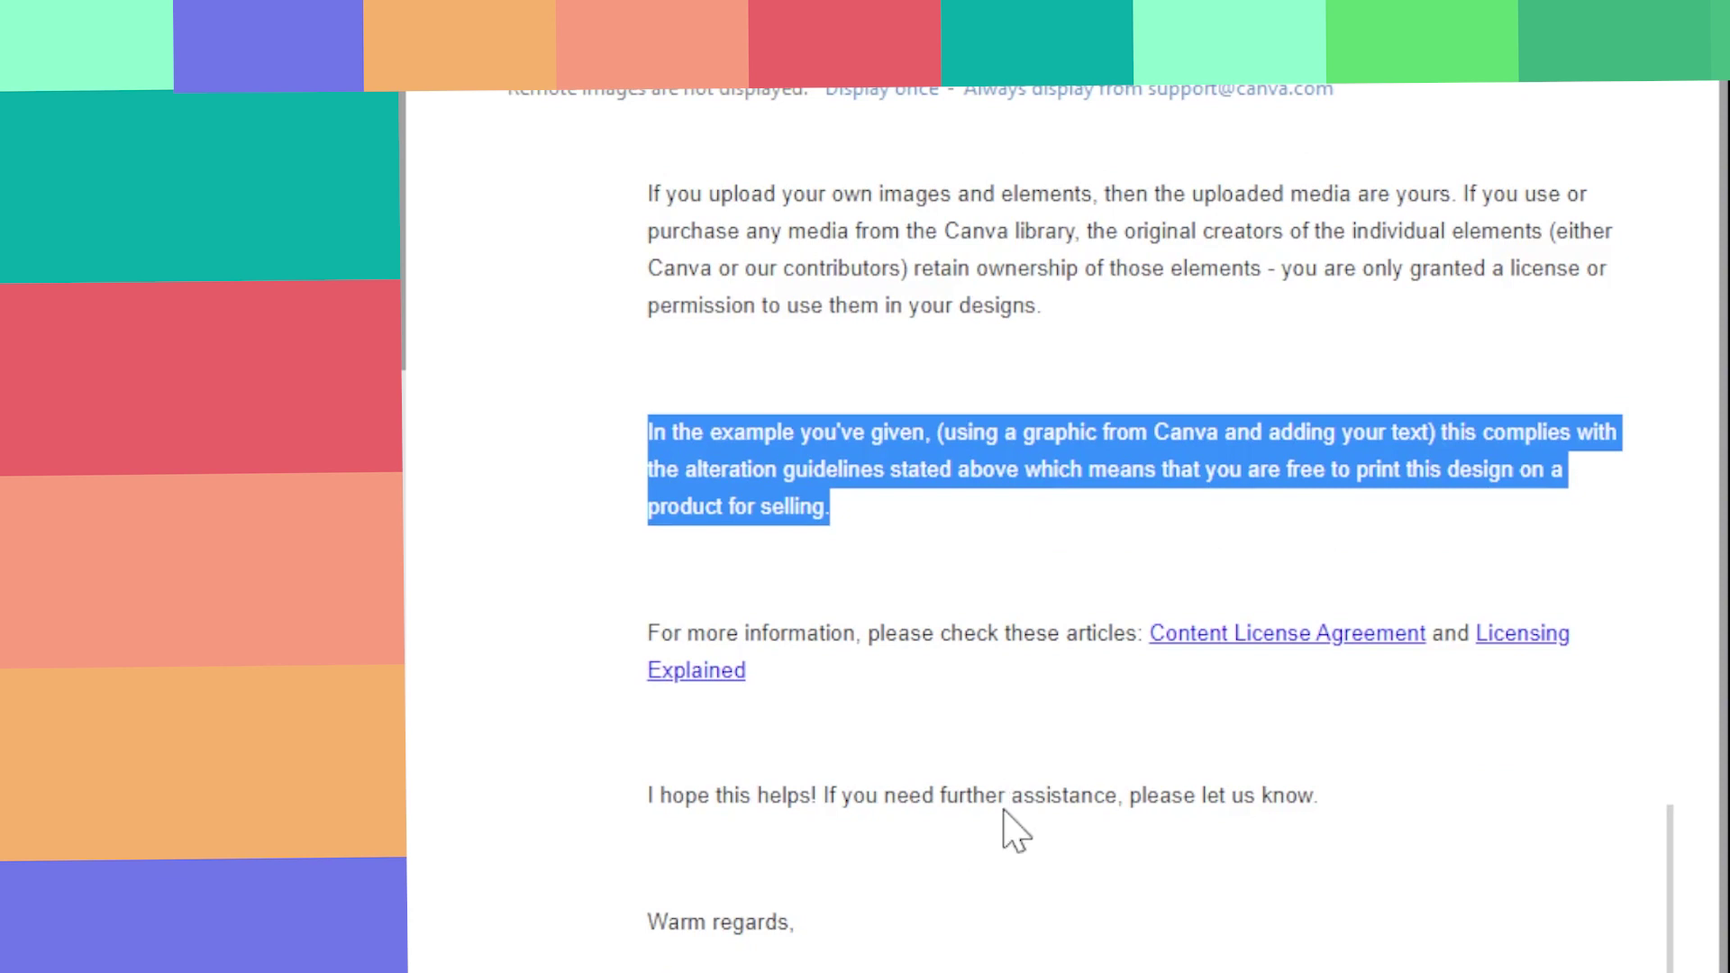
click(1167, 706)
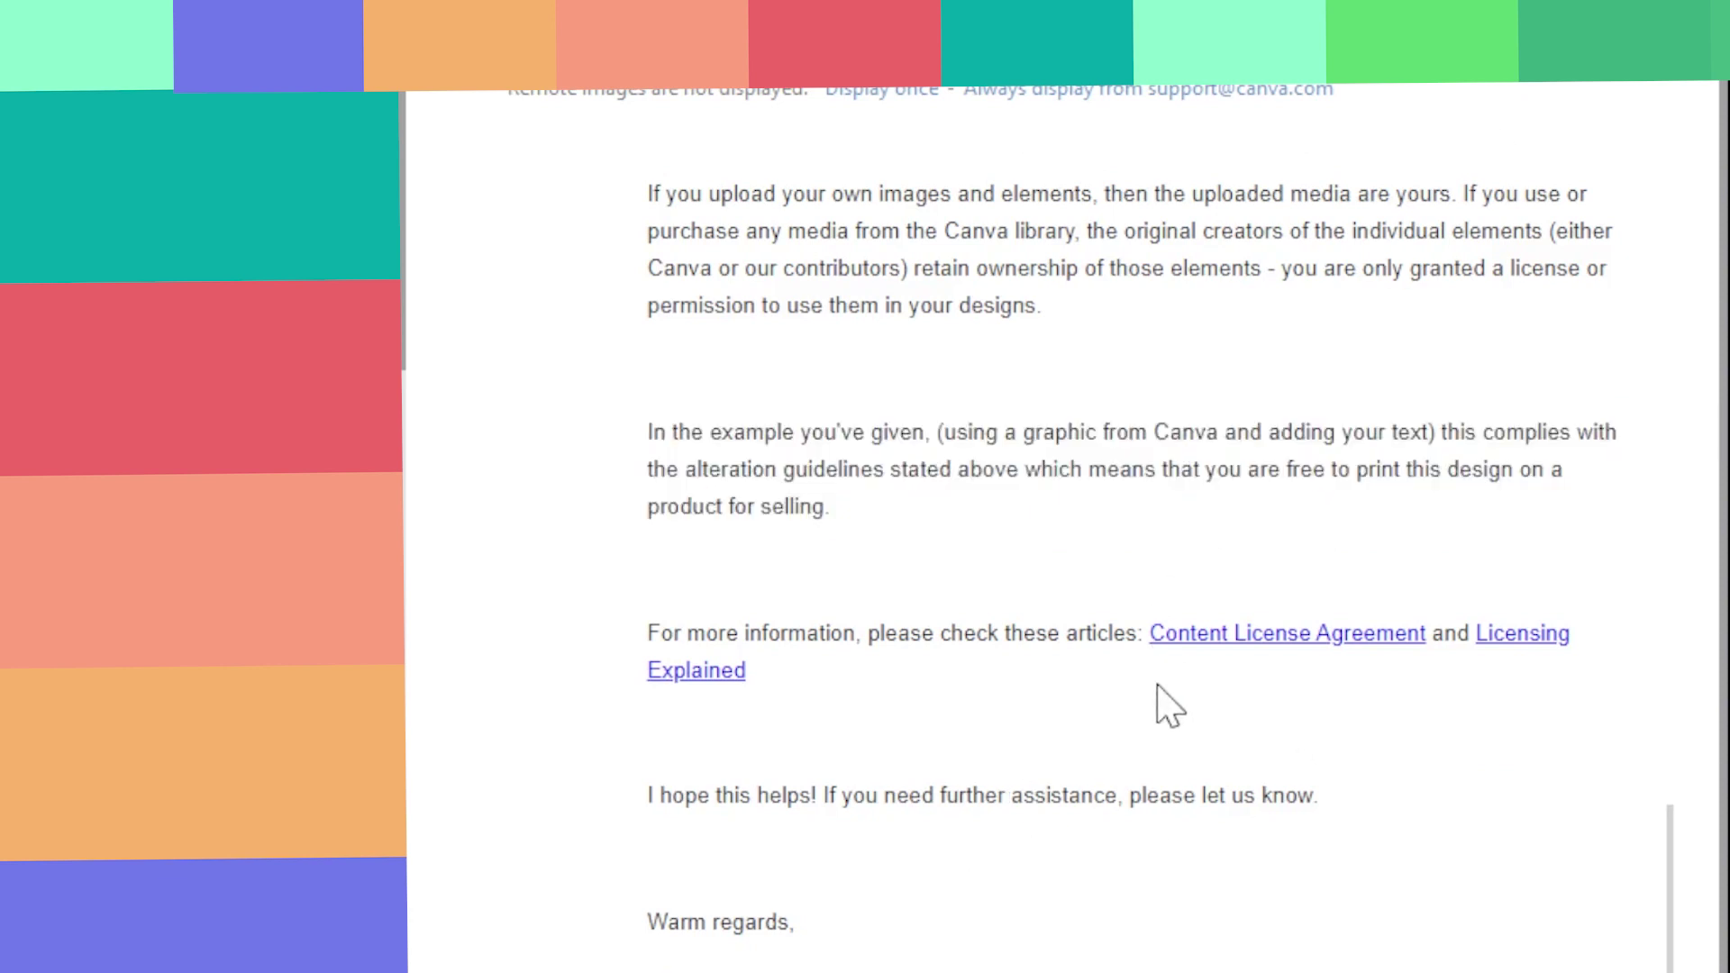